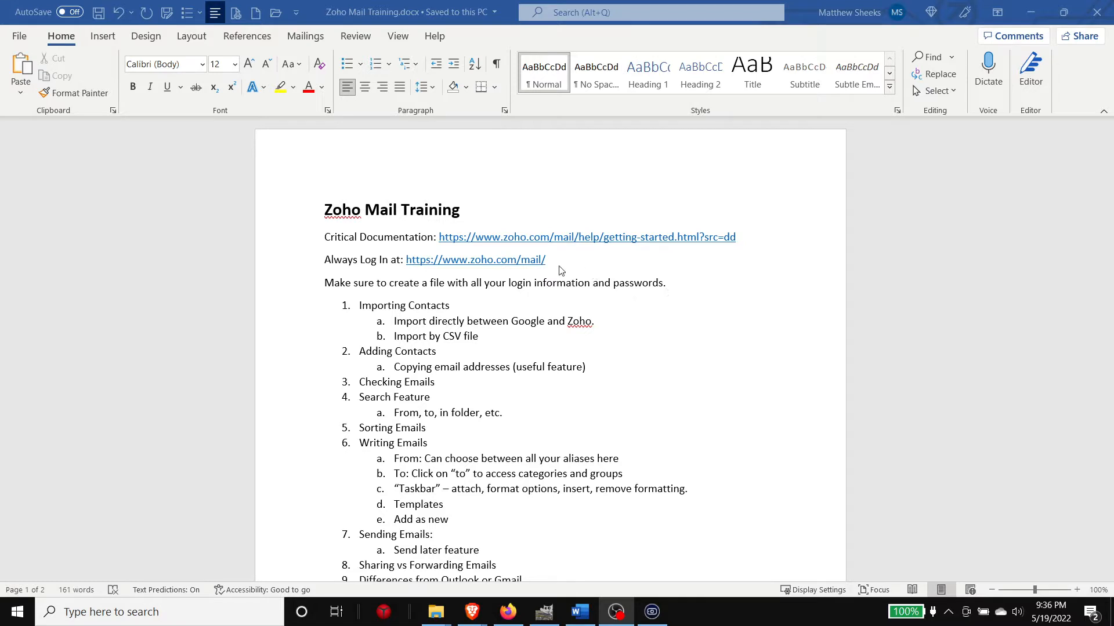
Step: Highlight the login link, Critical Documentation link and Importing Contacts item in the training document
left_click(562, 264)
left_click_drag(407, 266, 549, 262)
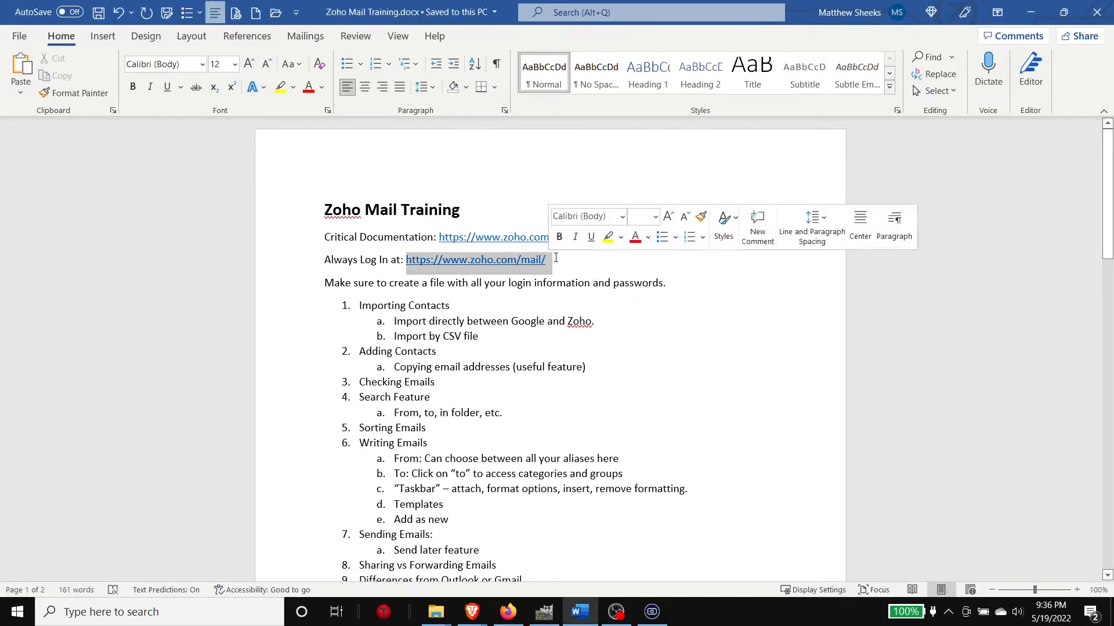
left_click(564, 265)
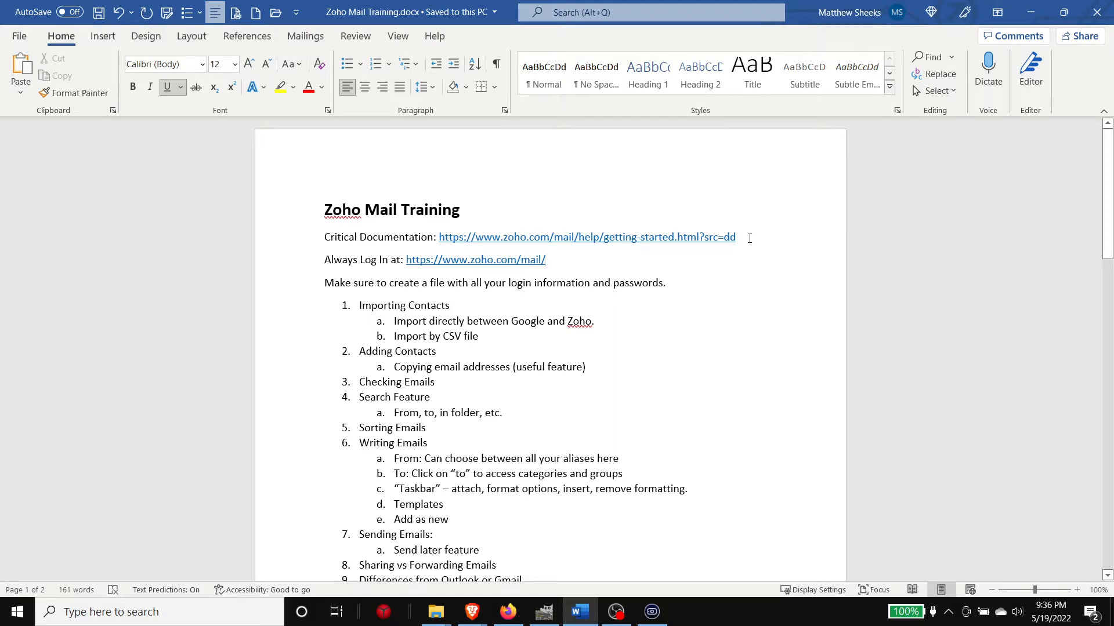
left_click_drag(749, 238, 439, 244)
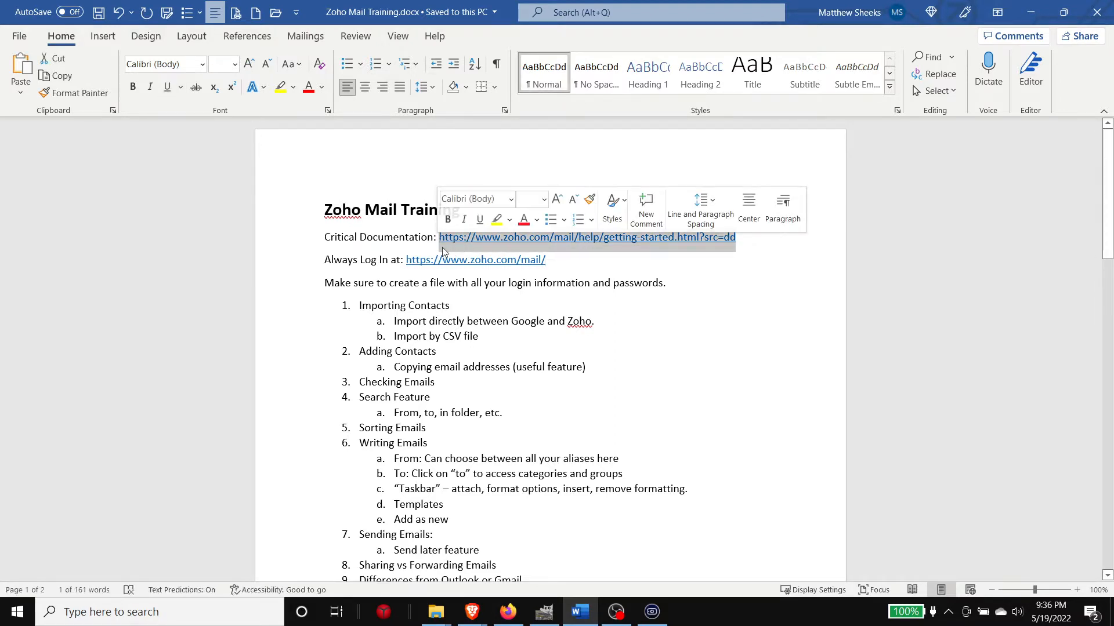
left_click(443, 250)
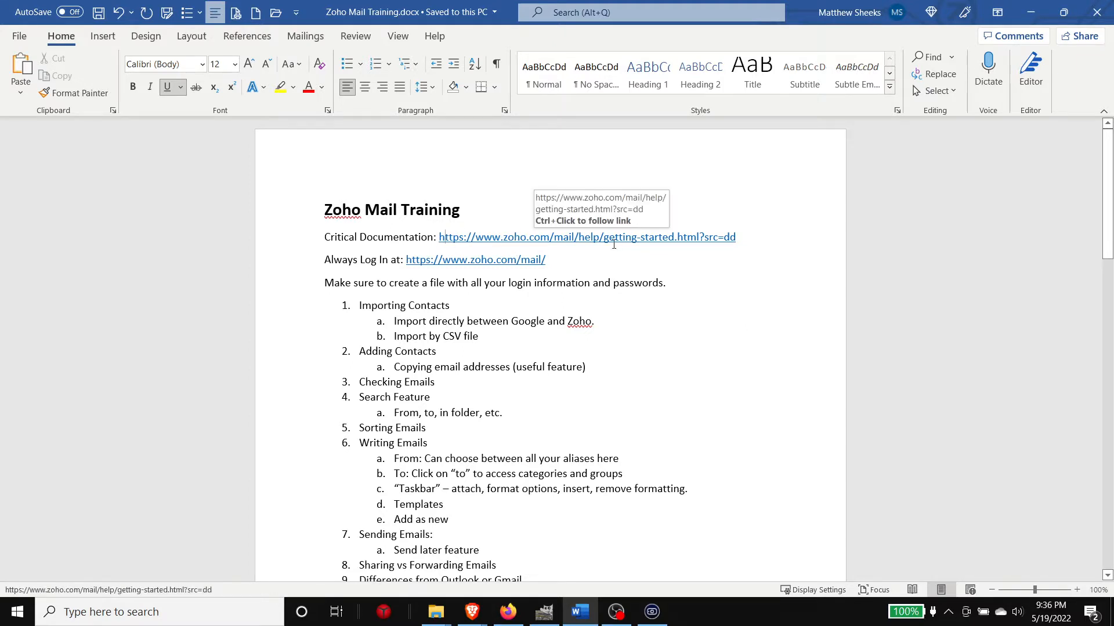
left_click(720, 279)
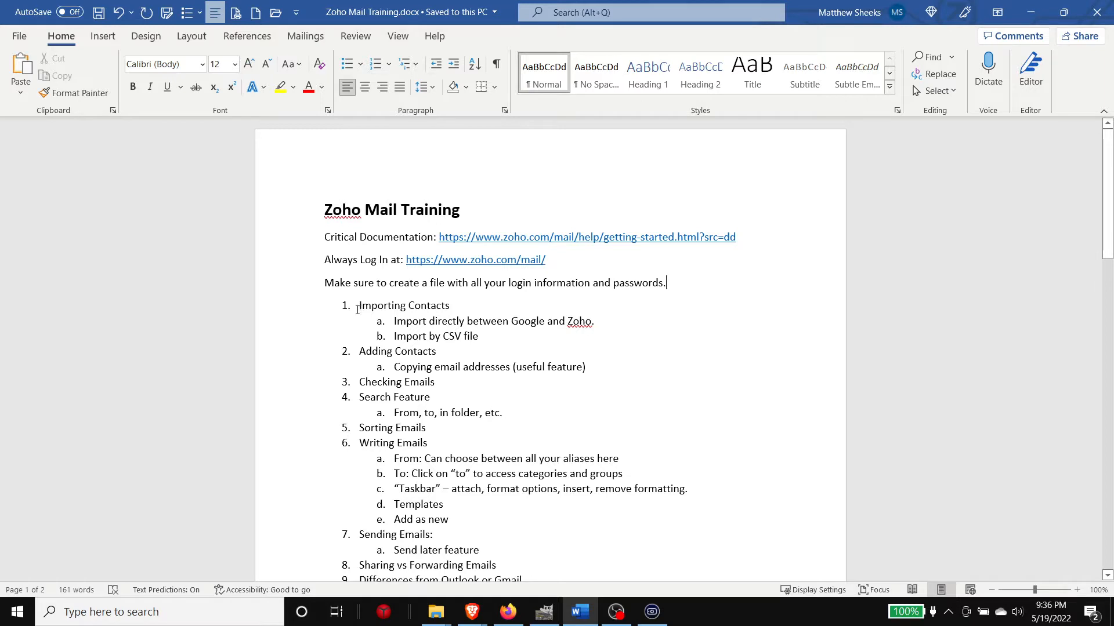
left_click_drag(356, 306, 456, 309)
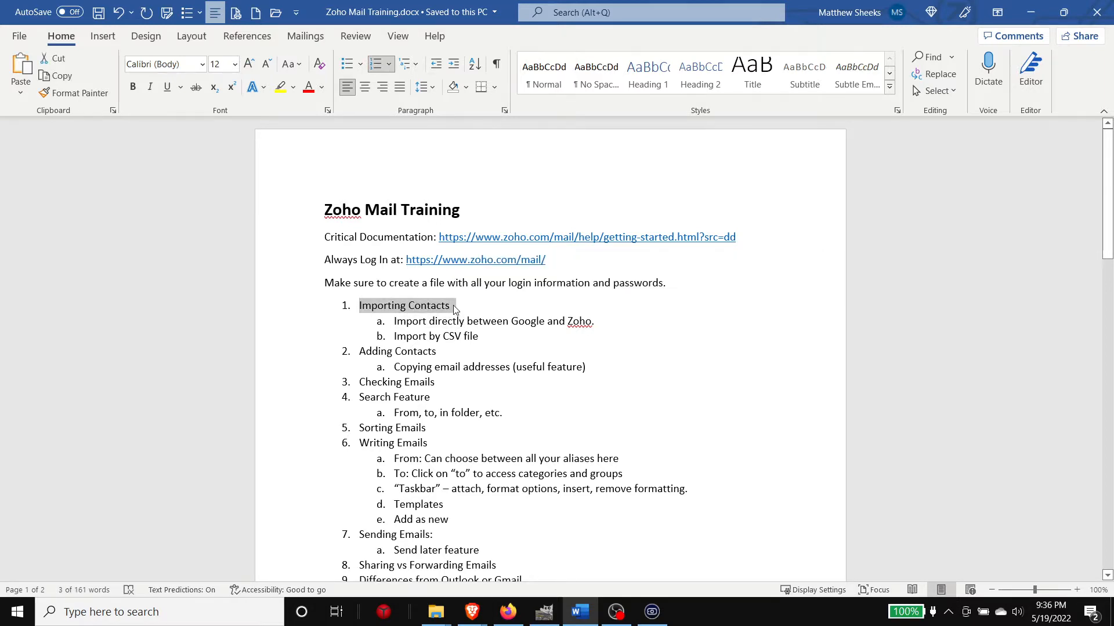
left_click(456, 309)
Step: Highlight the Adding Contacts and Checking Emails items further down the document
scroll(441, 317, "down", 1)
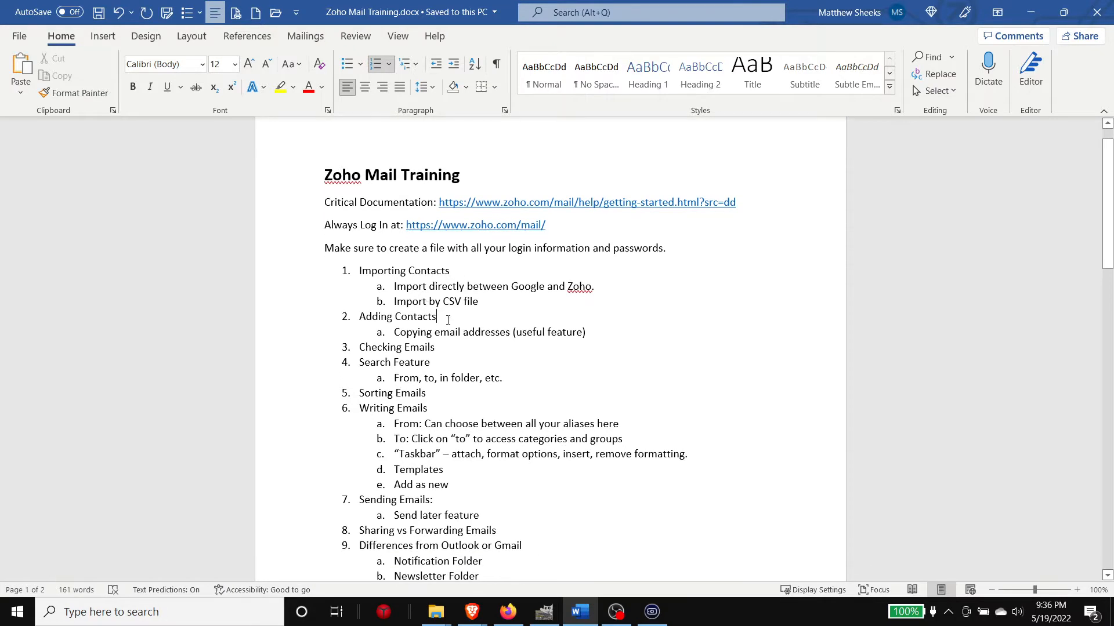
left_click_drag(447, 318, 363, 312)
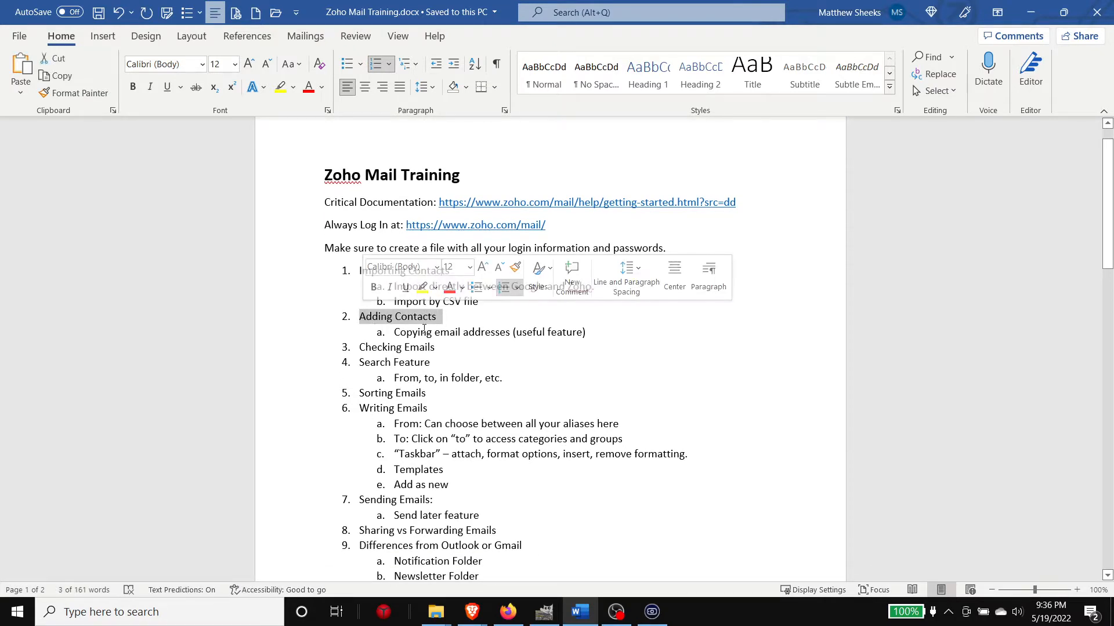
left_click(489, 296)
scroll(489, 295, "down", 1)
left_click(517, 309)
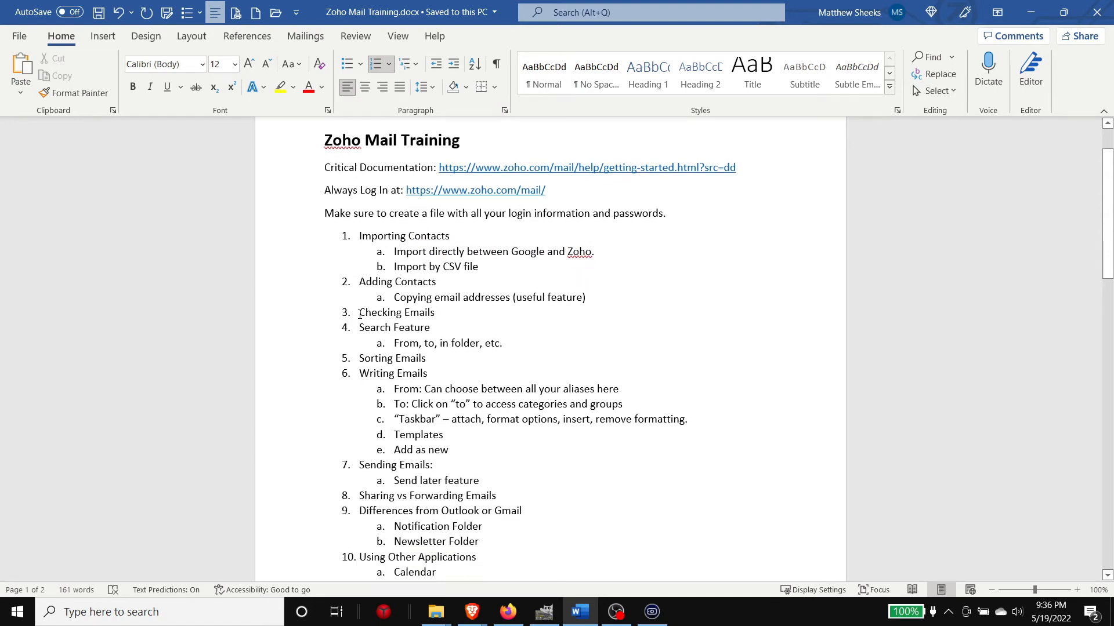
left_click_drag(360, 314, 429, 313)
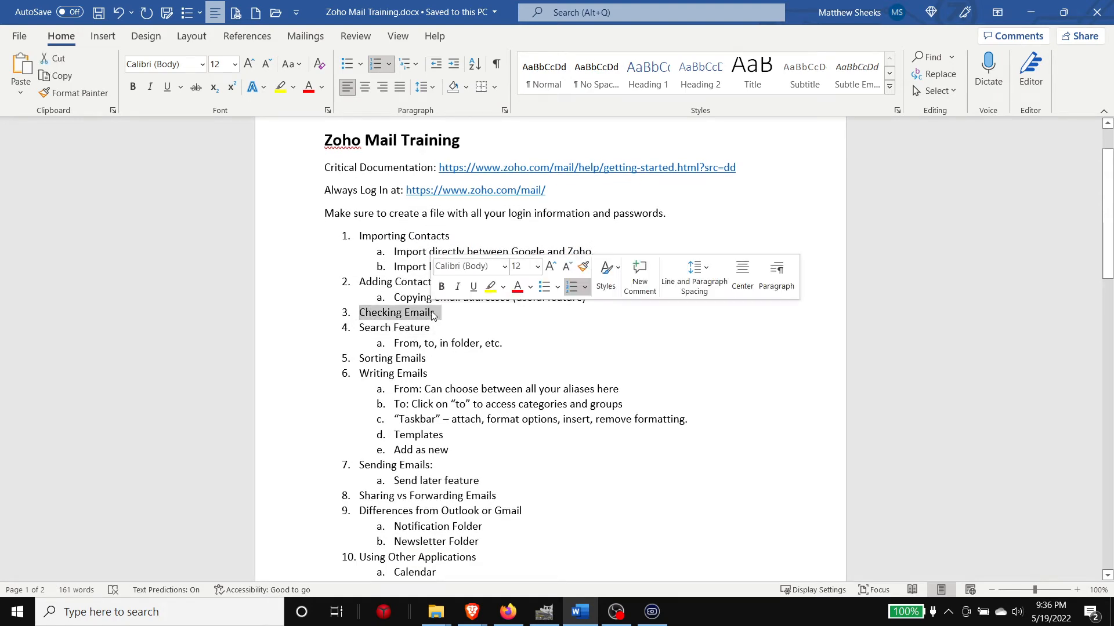
left_click(436, 313)
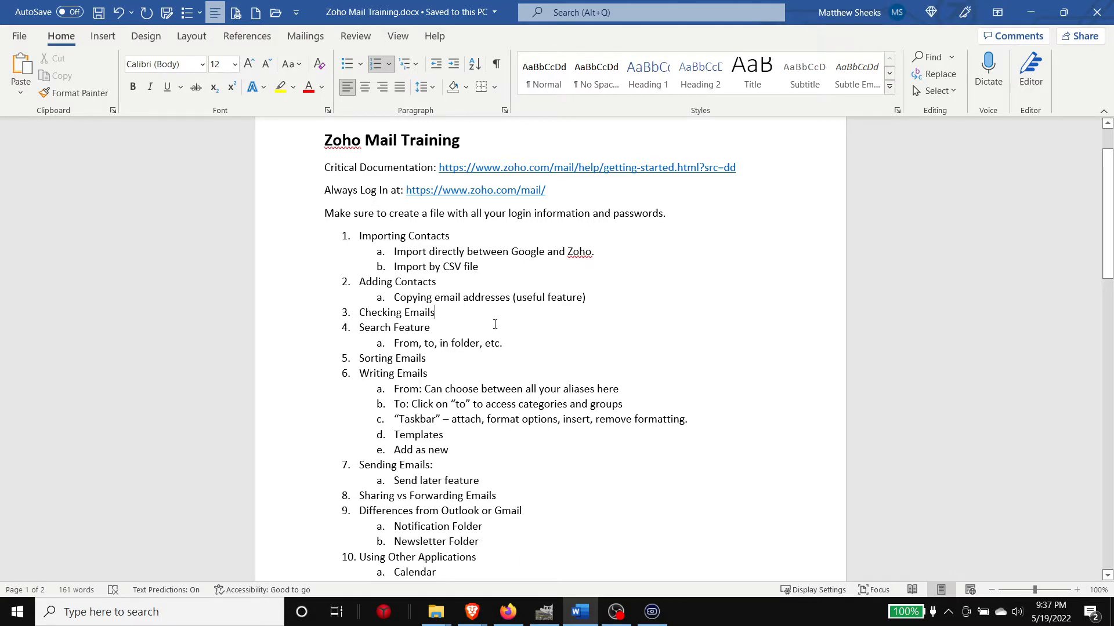
Step: Highlight item 8, Sharing vs Forwarding Emails, and skim the rest of the document
scroll(495, 324, "down", 2)
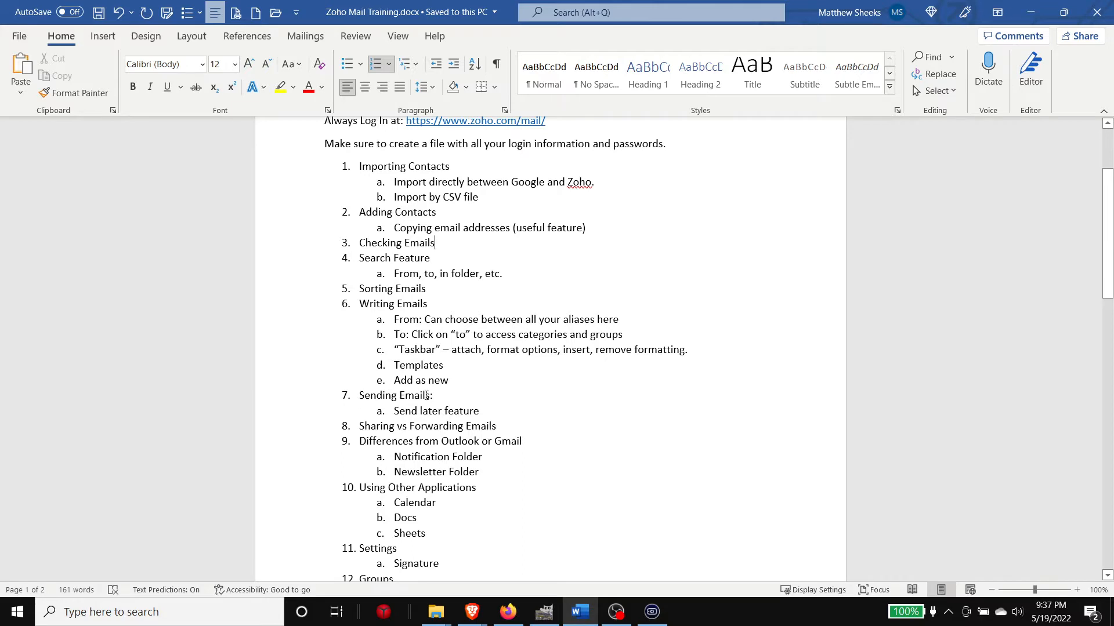
scroll(392, 363, "down", 1)
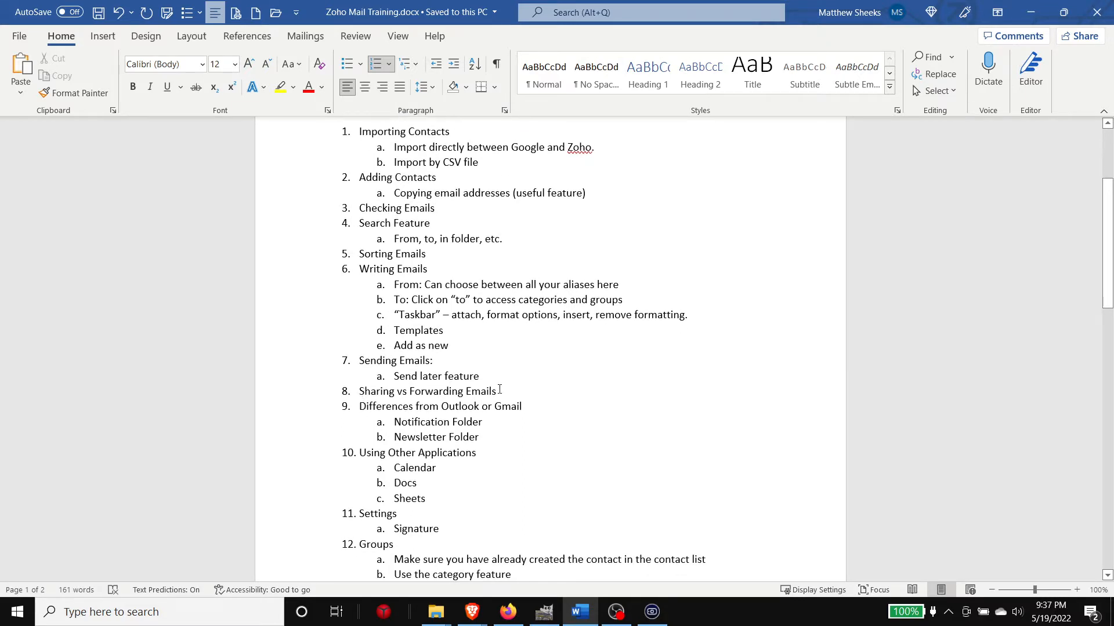
left_click_drag(358, 393, 503, 396)
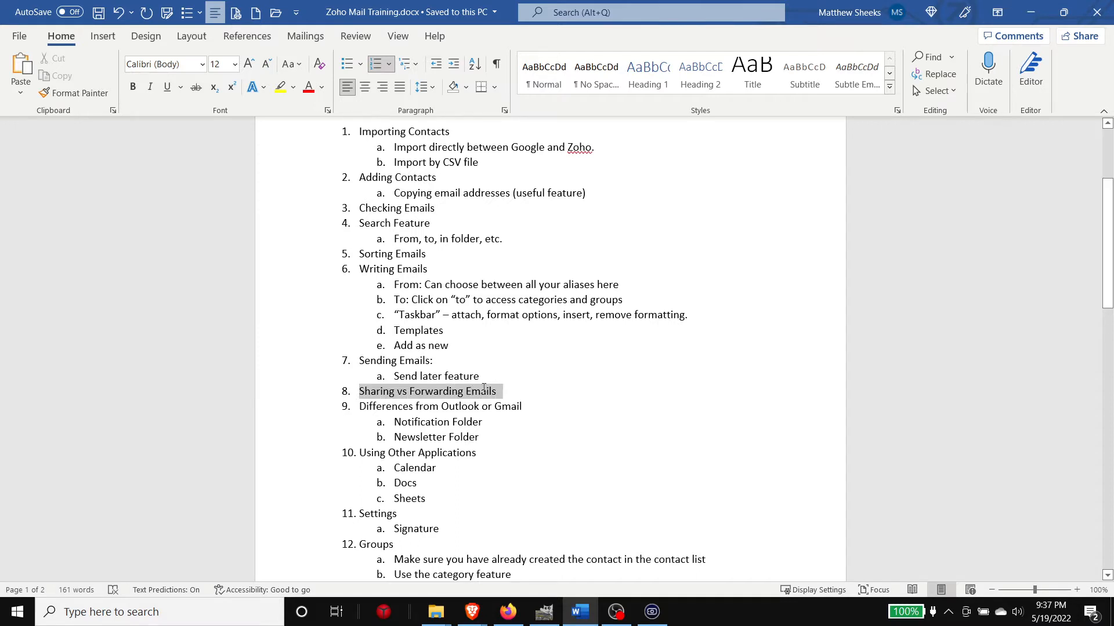
left_click(525, 397)
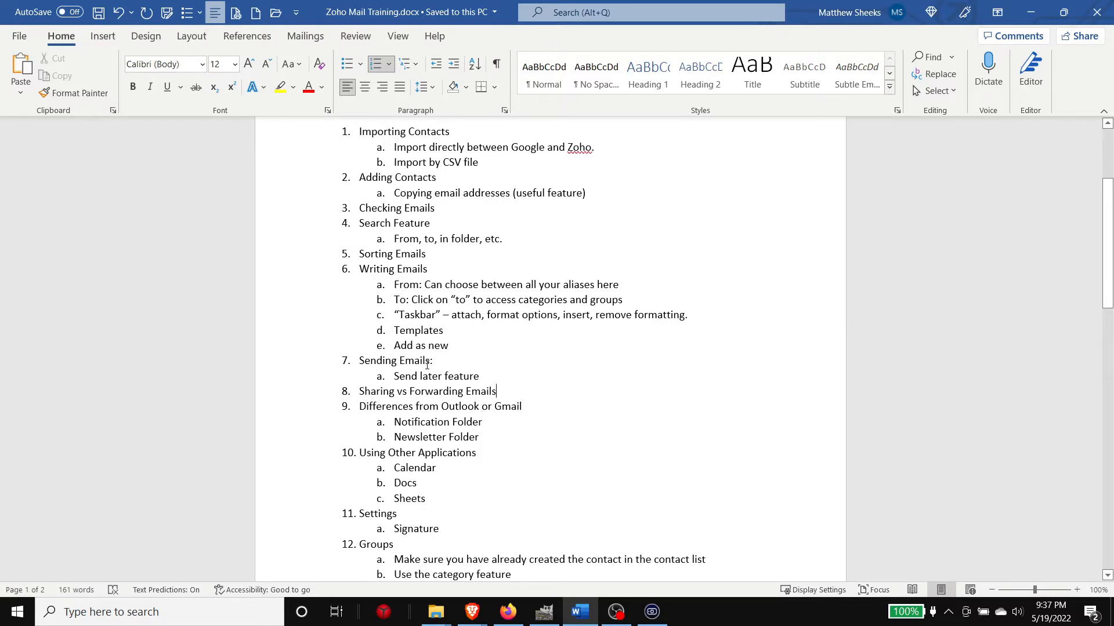
scroll(435, 348, "down", 2)
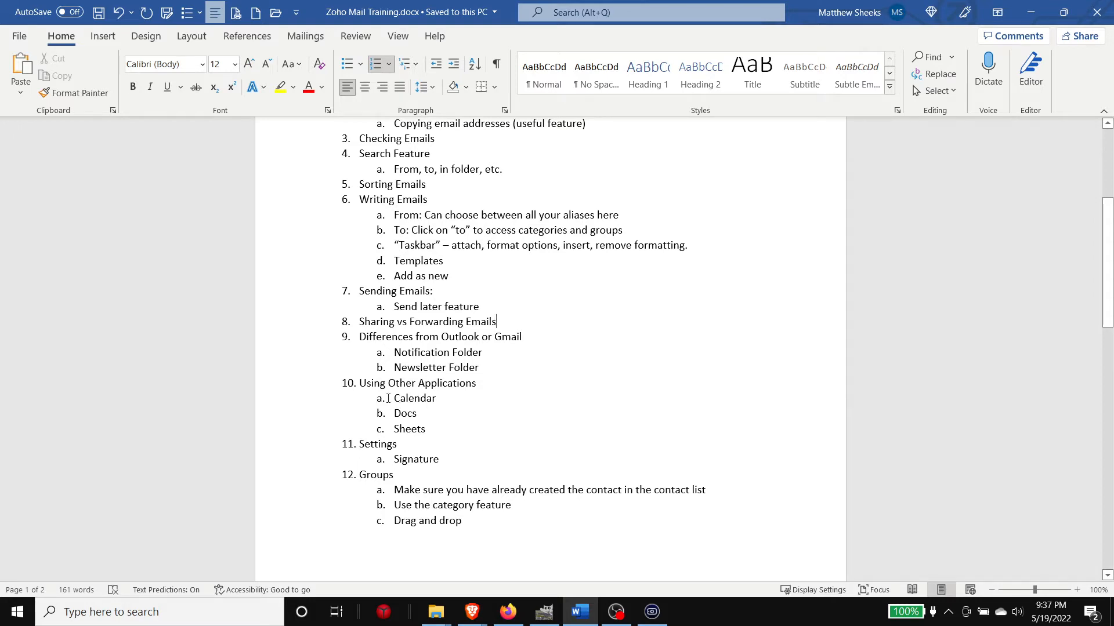
scroll(493, 385, "down", 1)
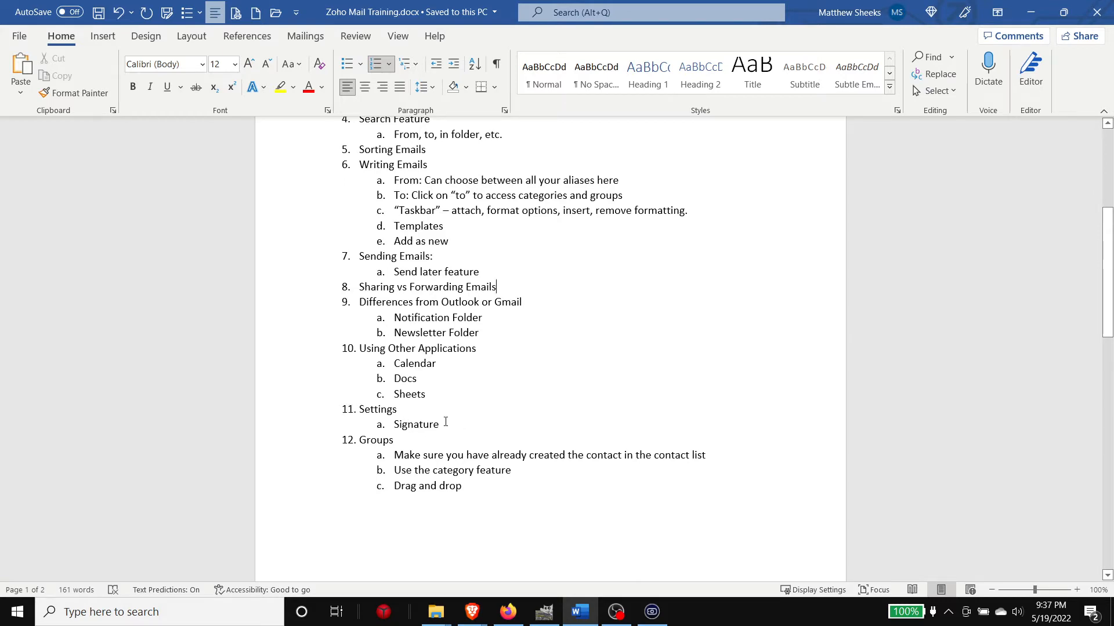
scroll(488, 356, "down", 1)
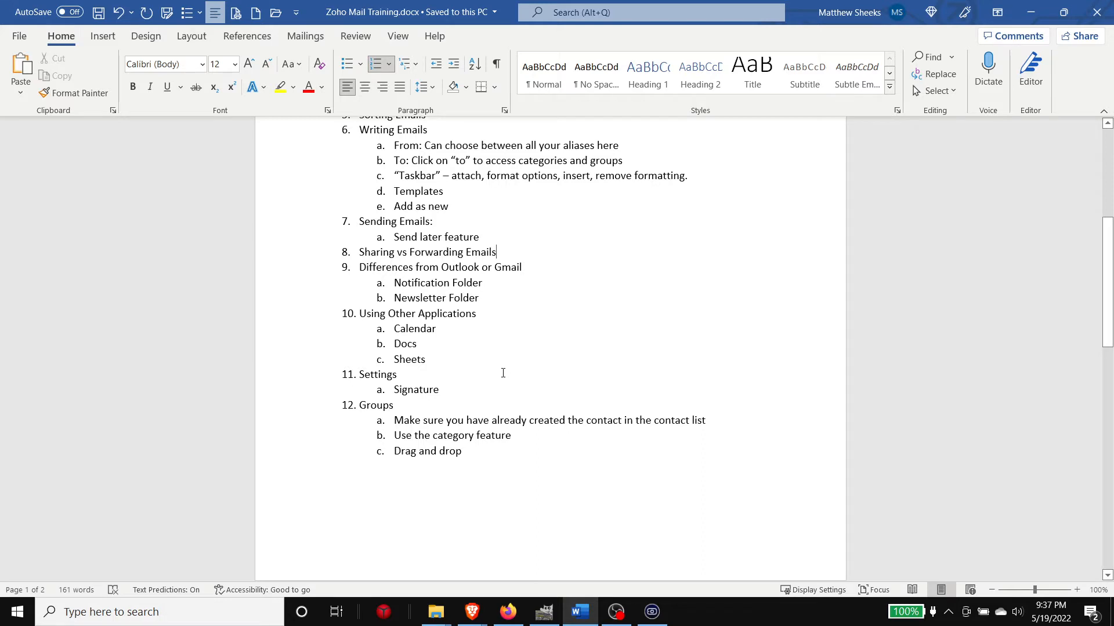
scroll(473, 338, "up", 4)
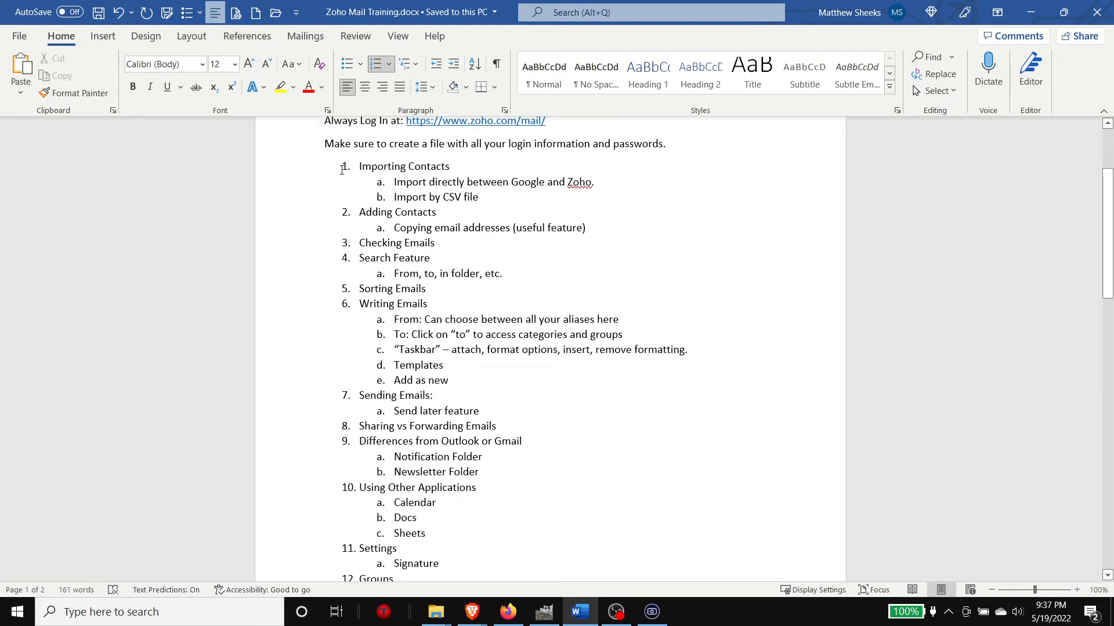
scroll(371, 174, "up", 1)
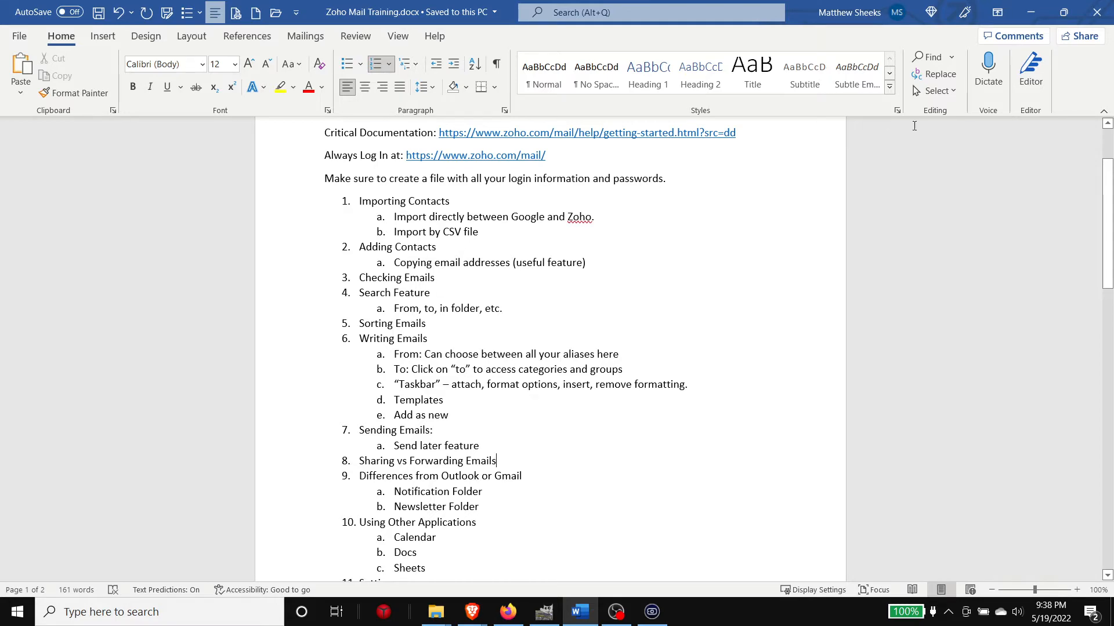
Step: Move Word aside, finish the Zoho Mail welcome tour, and dismiss the Click, Pick and Schedule card
double_click(797, 9)
left_click_drag(804, 29, 1113, 129)
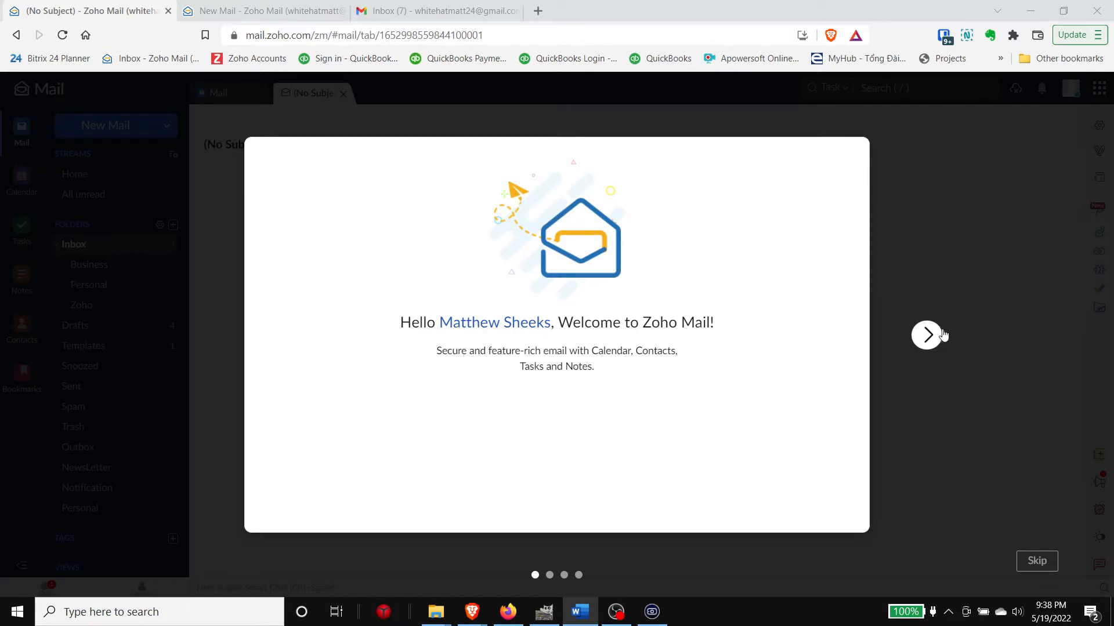
left_click(921, 339)
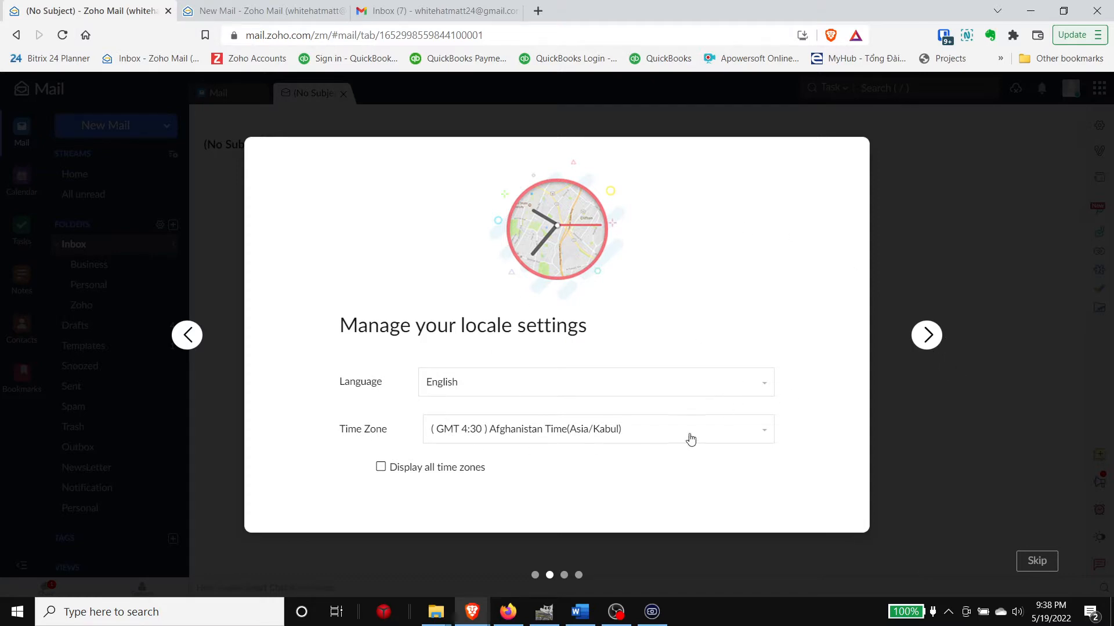
left_click(449, 471)
left_click(449, 472)
left_click(910, 342)
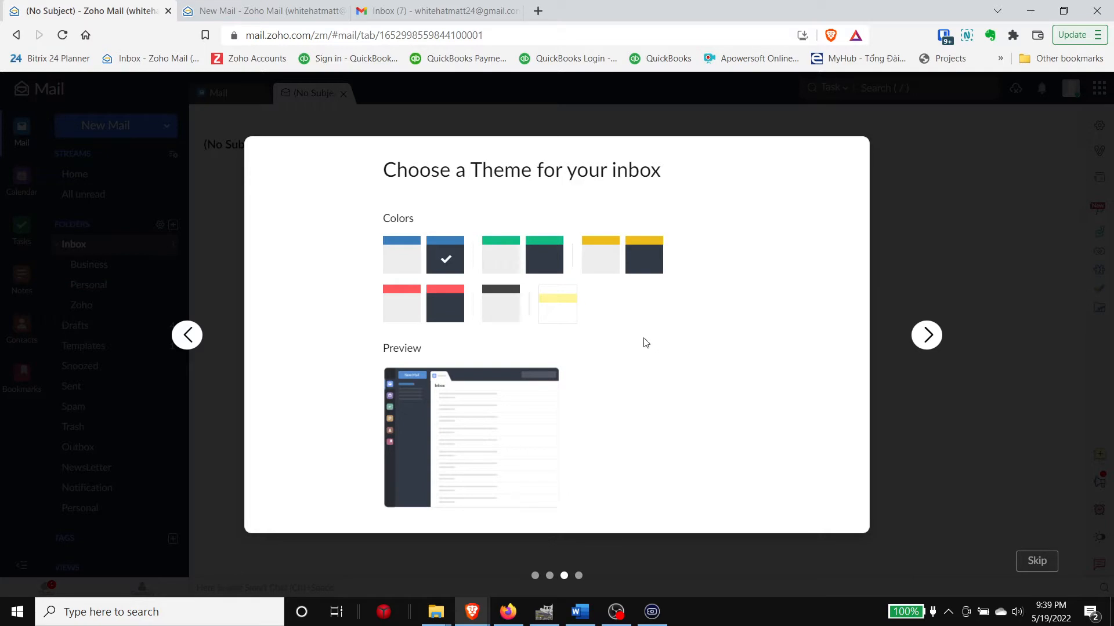
left_click(926, 336)
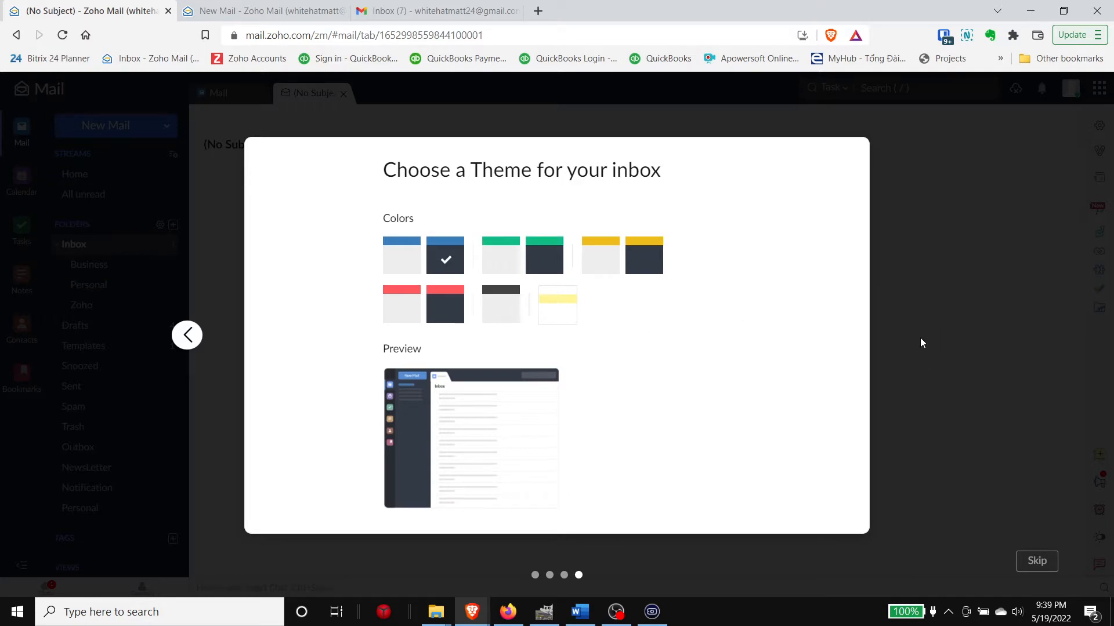
left_click(583, 441)
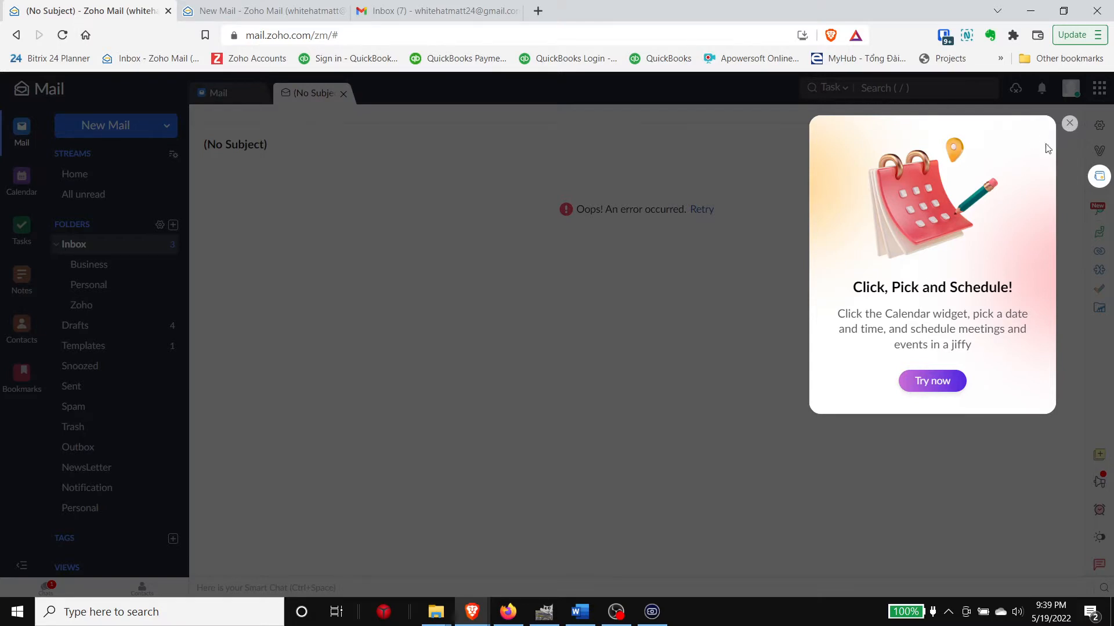
left_click(1069, 124)
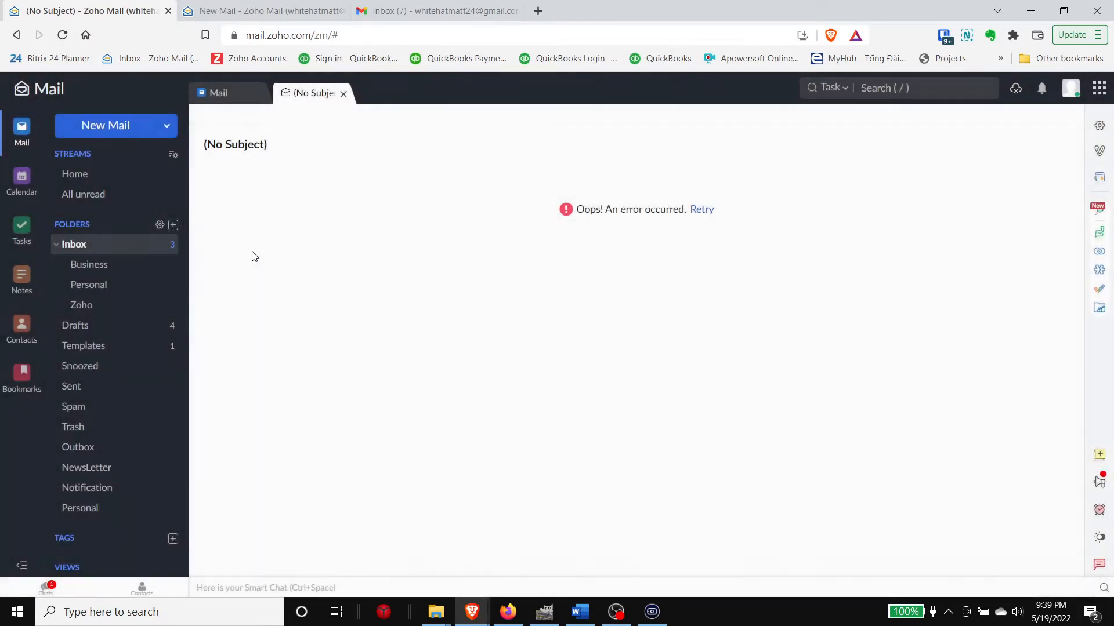
Step: Go from the Inbox to Contacts, showing the three Personal contacts
left_click(156, 250)
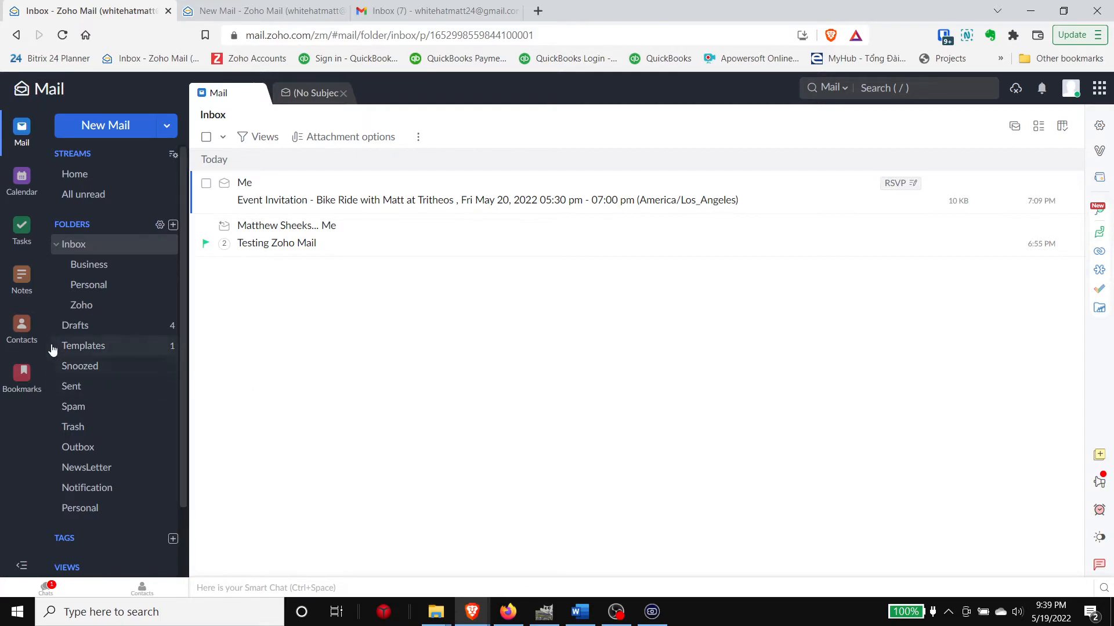
left_click(22, 328)
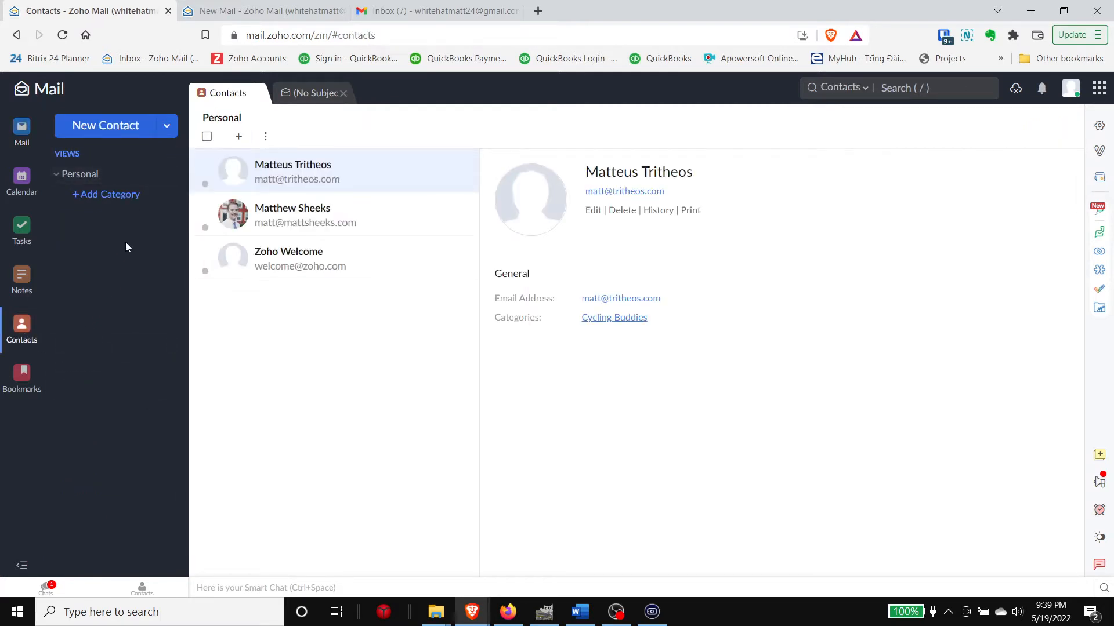
Step: Create a new contact with the person's name and e-mail address, and save it
left_click(128, 134)
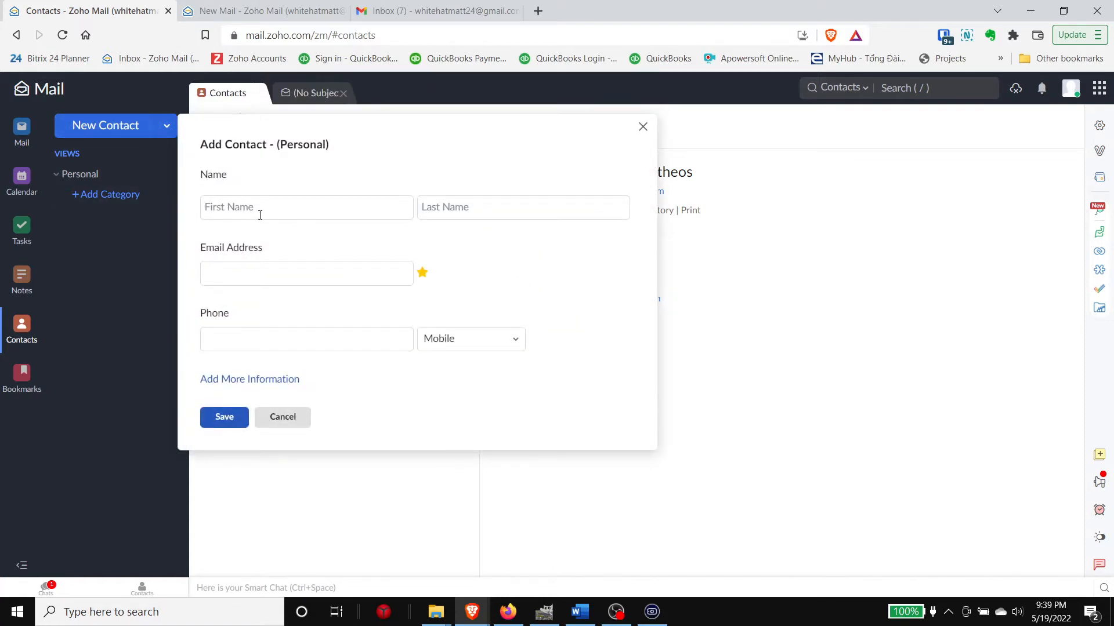
type("Ma")
type("Sheeks")
key("Tab")
type("wh")
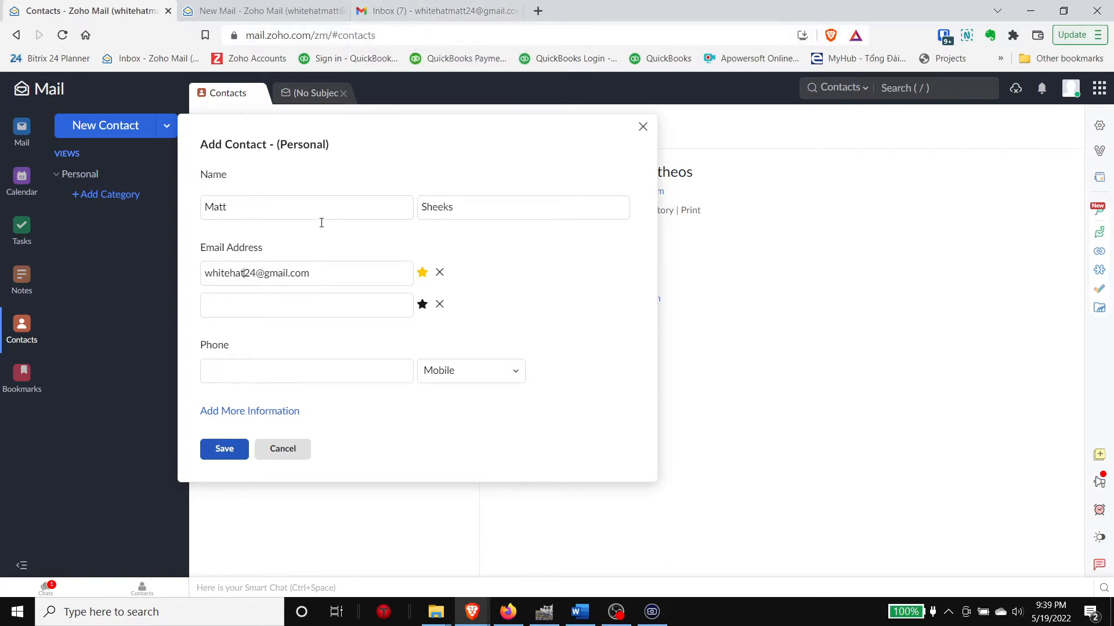
left_click(246, 276)
type("matt")
left_click(224, 450)
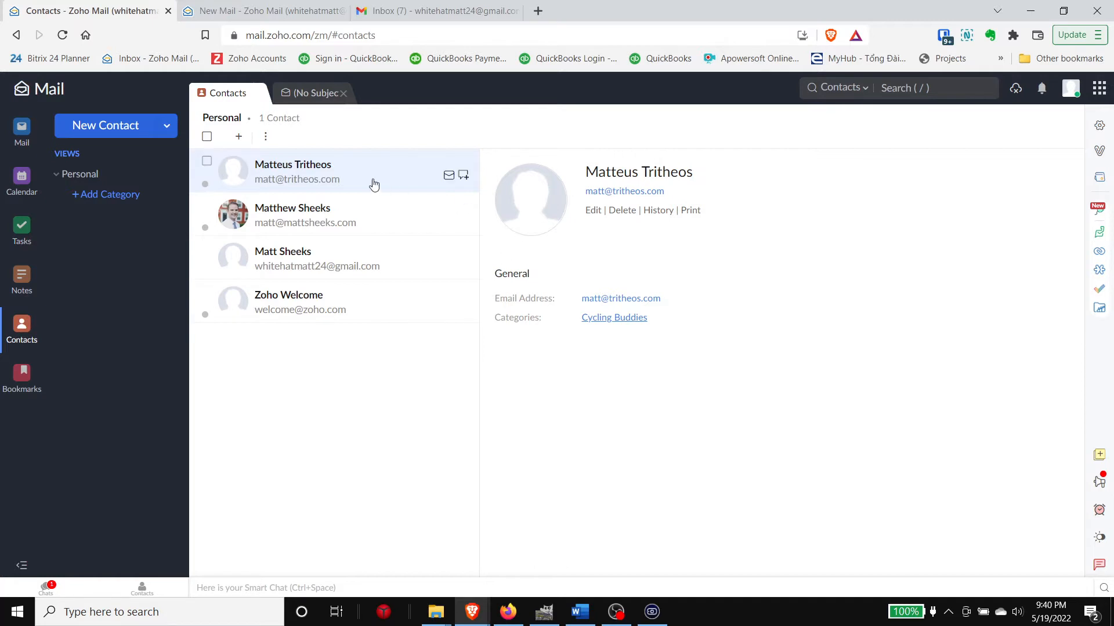
Step: Open Import from the Contacts More Actions menu, then return to the Mail Inbox
left_click(265, 137)
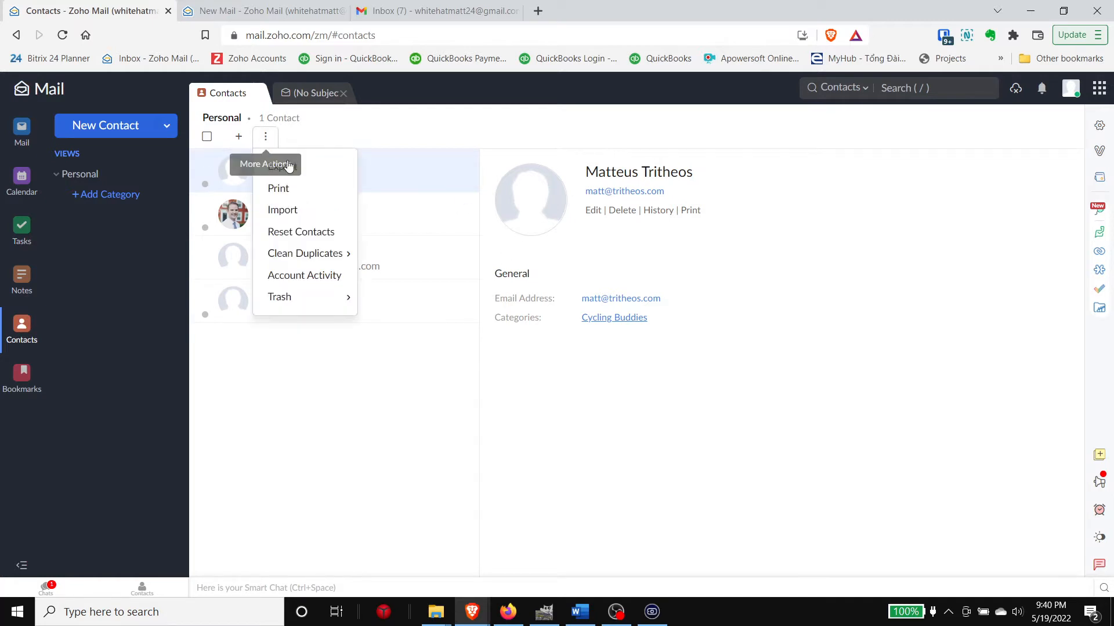
left_click(295, 210)
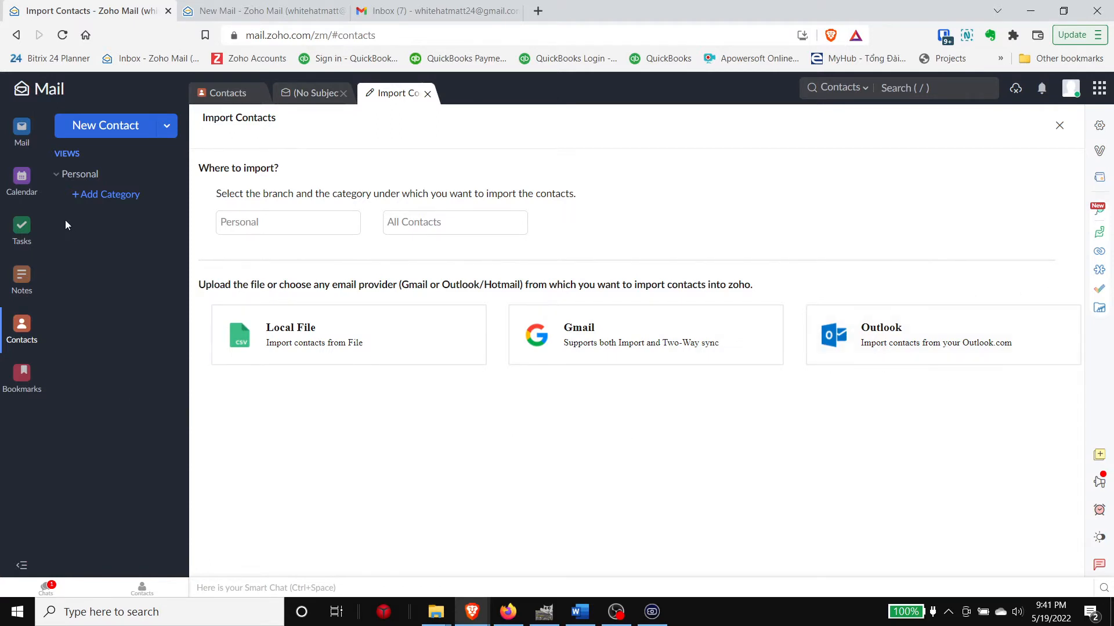
left_click(21, 131)
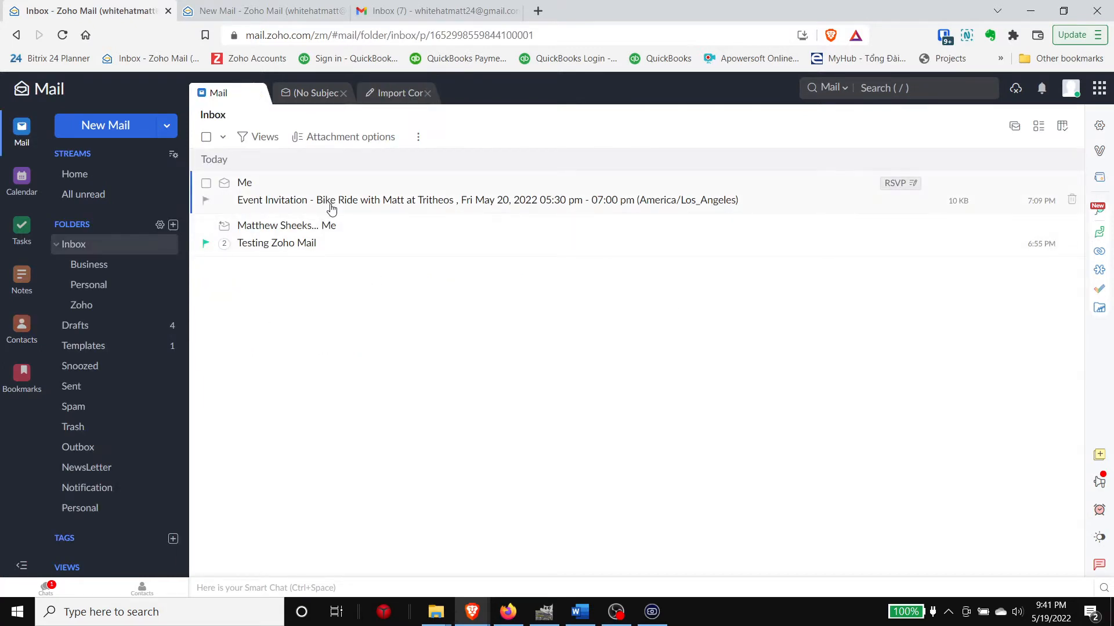
Step: Open the Bike Ride invitation, then the Testing Zoho Mail conversation, and toggle the Inbox subfolders
left_click(371, 177)
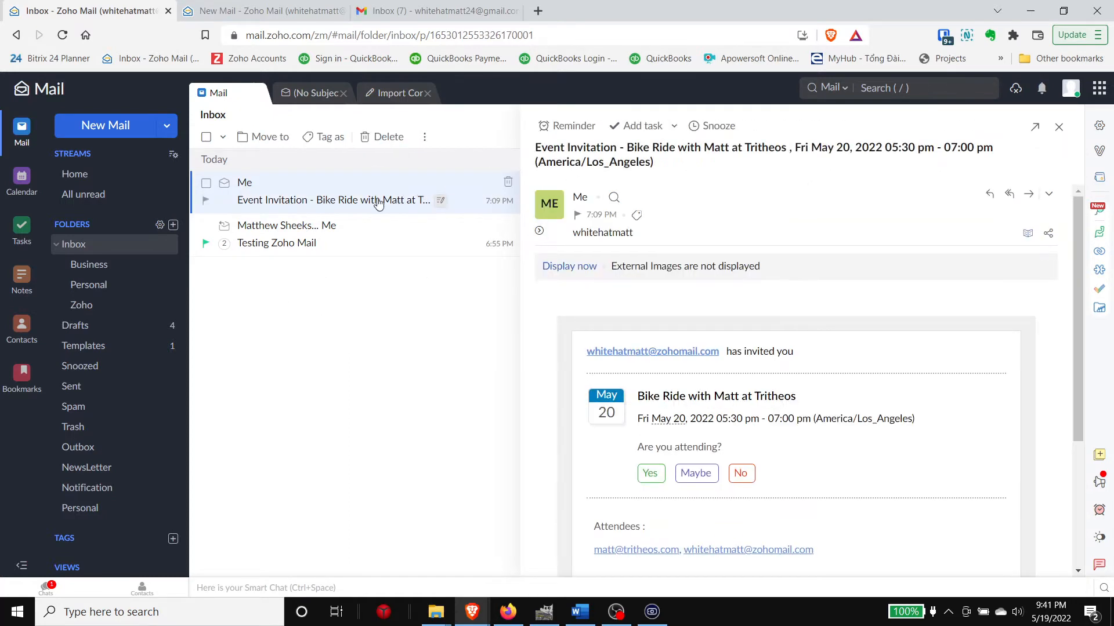
left_click(322, 244)
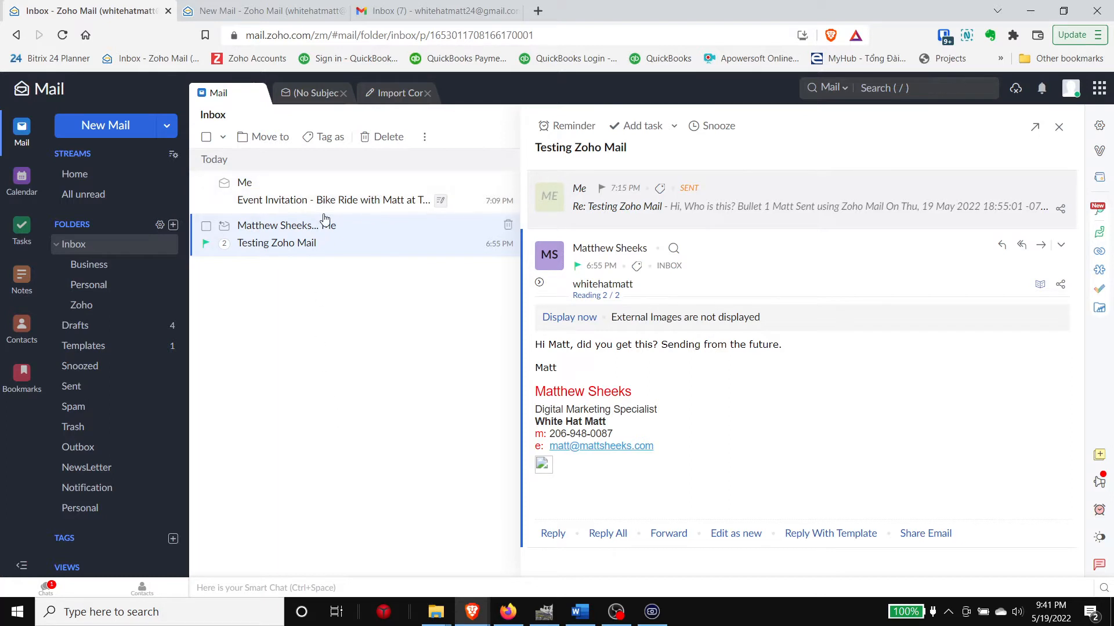
left_click(64, 244)
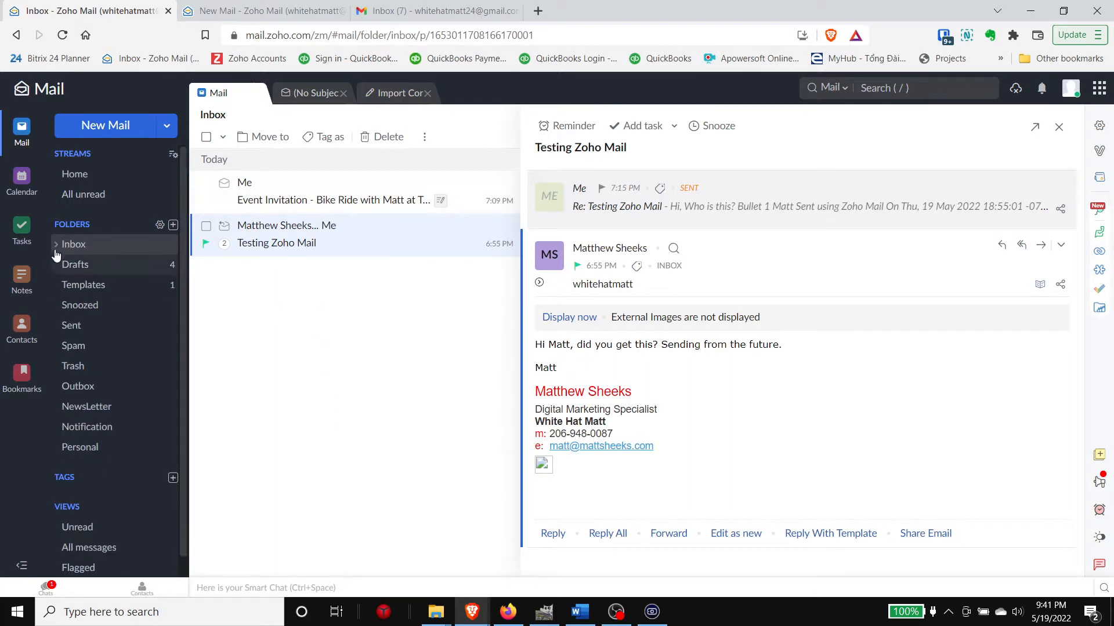
left_click(64, 245)
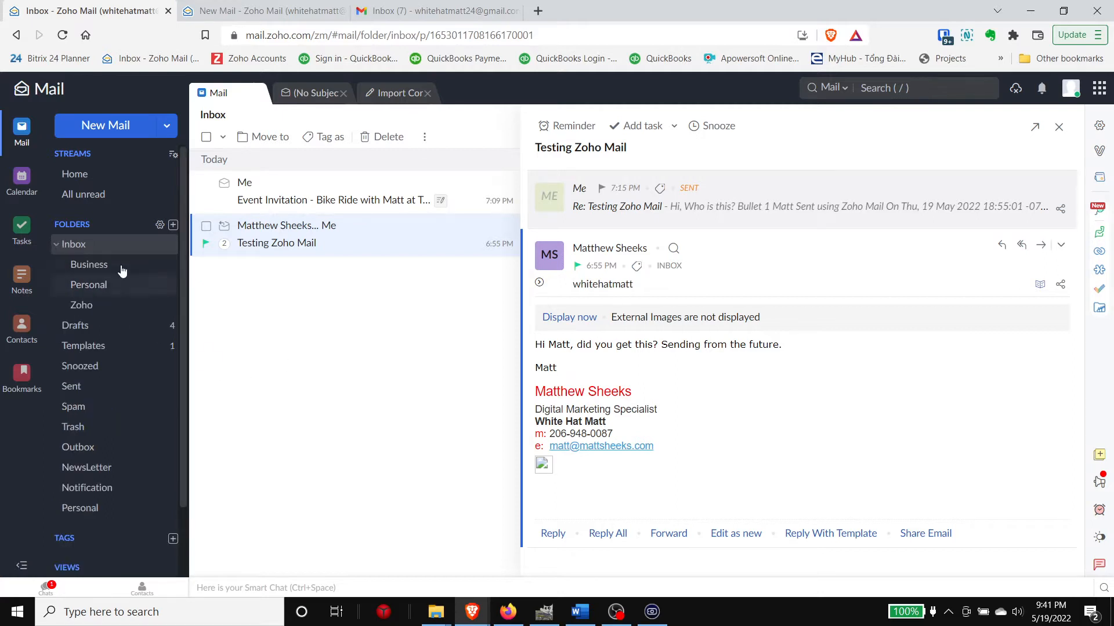
Step: Switch between the (No Subject), Import Contacts and Inbox tabs, try search, and check the Drafts folder
left_click(58, 244)
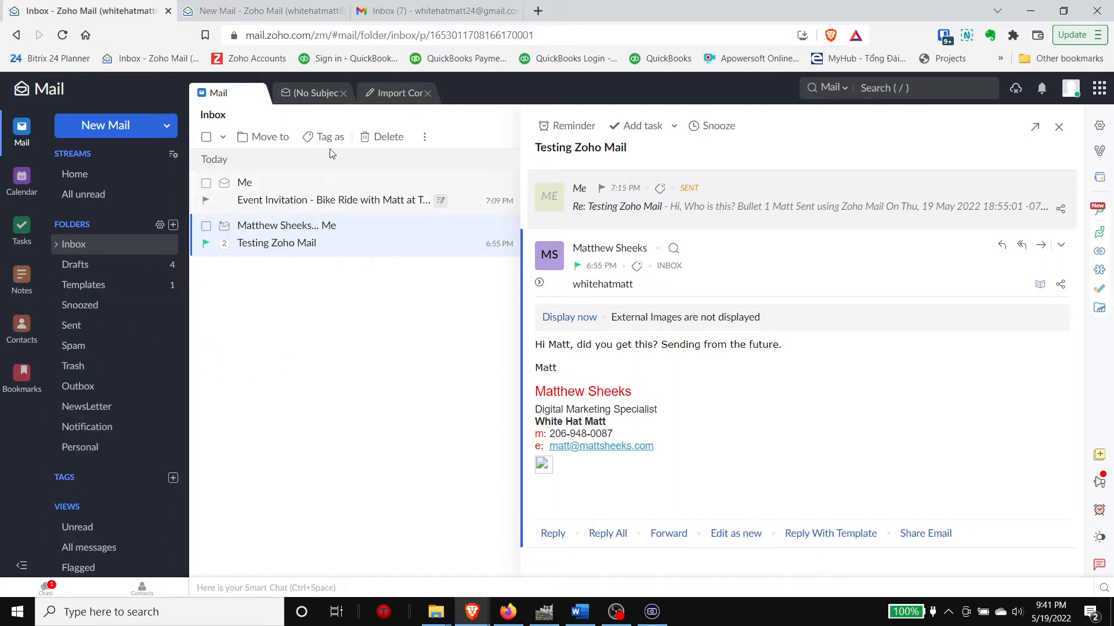
left_click(316, 93)
left_click(374, 96)
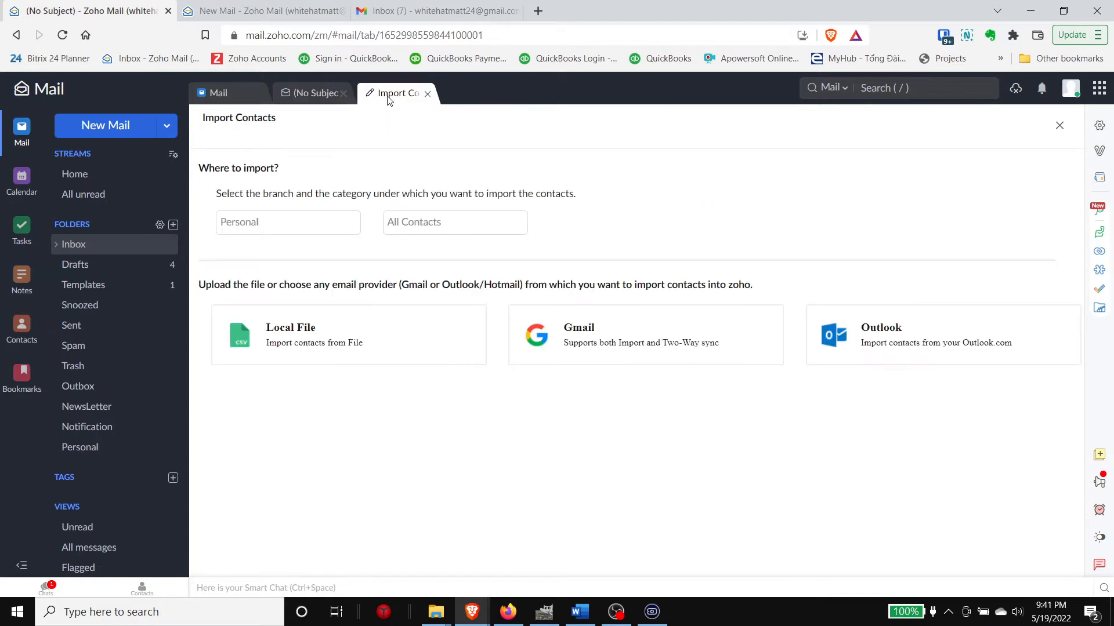
left_click(241, 103)
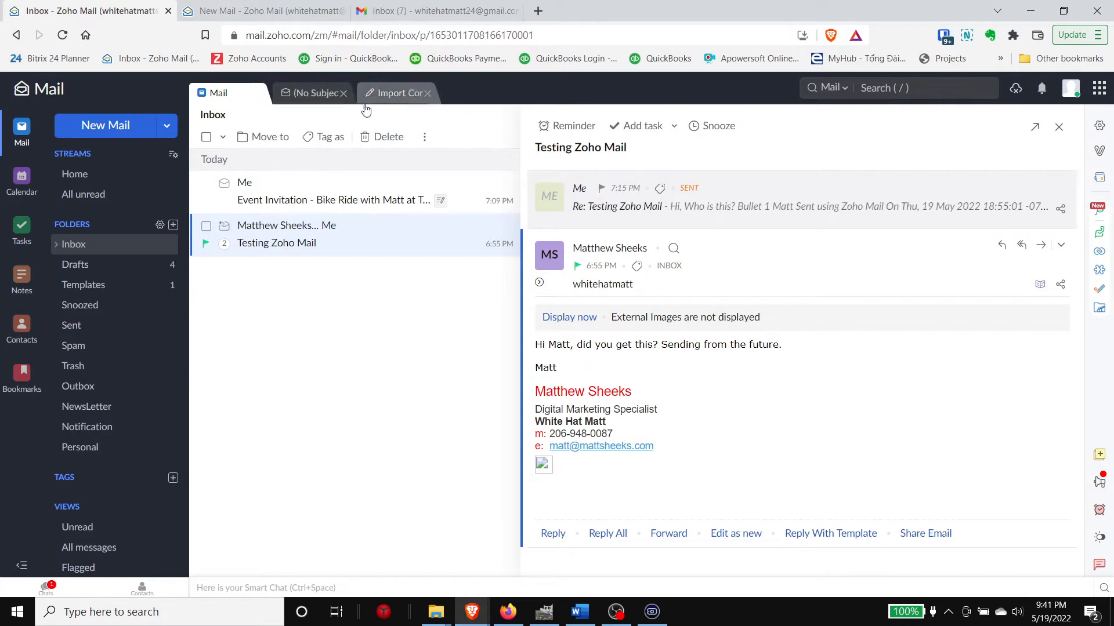
left_click(878, 97)
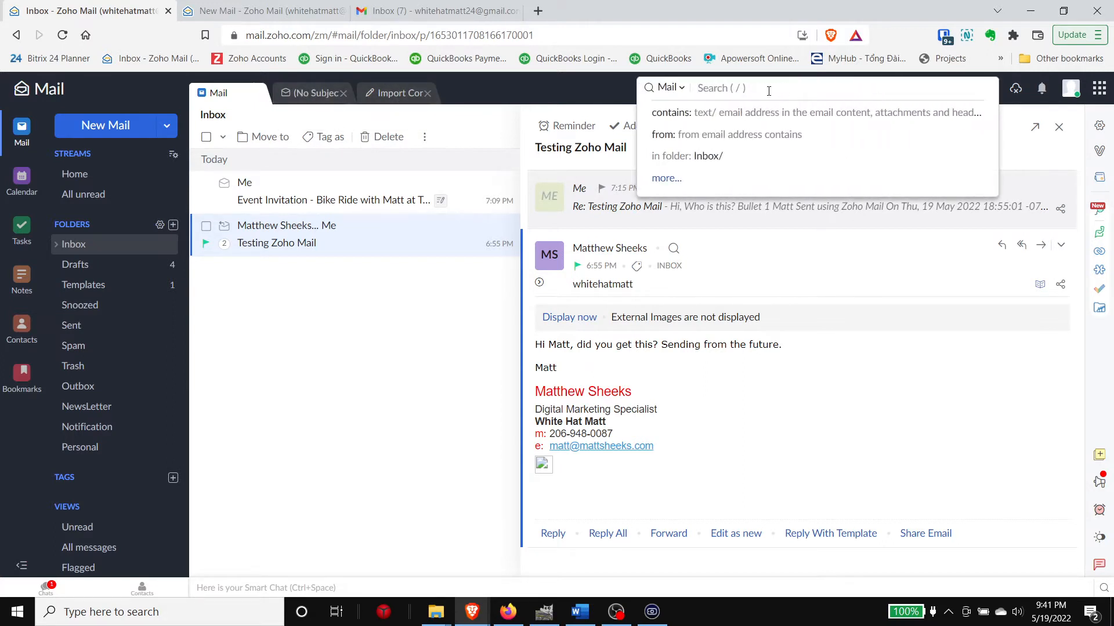
left_click(395, 94)
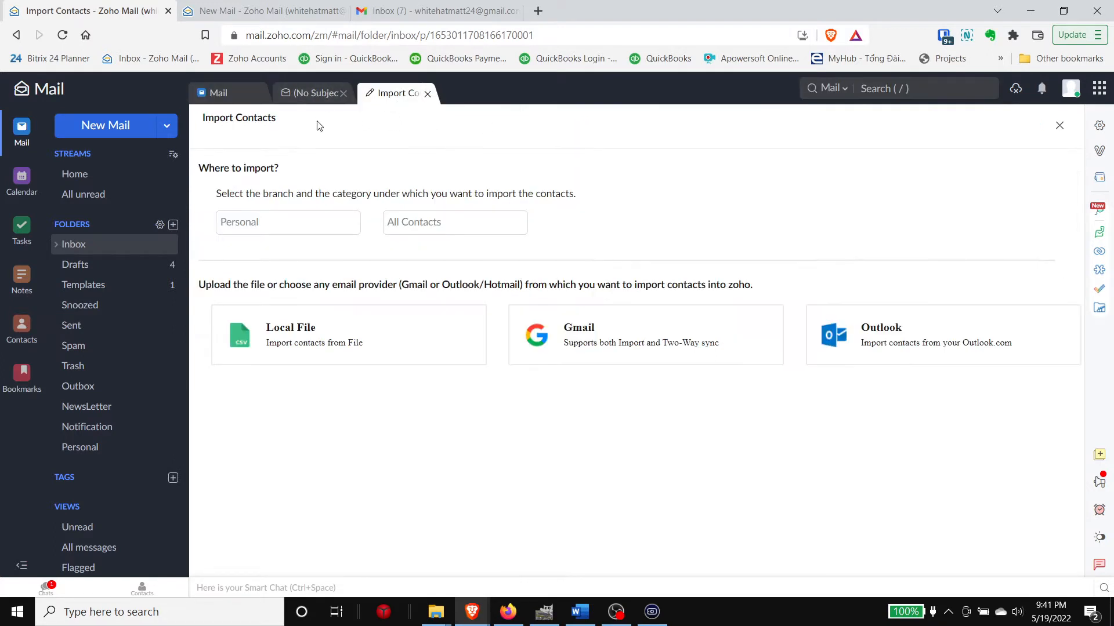
left_click(313, 92)
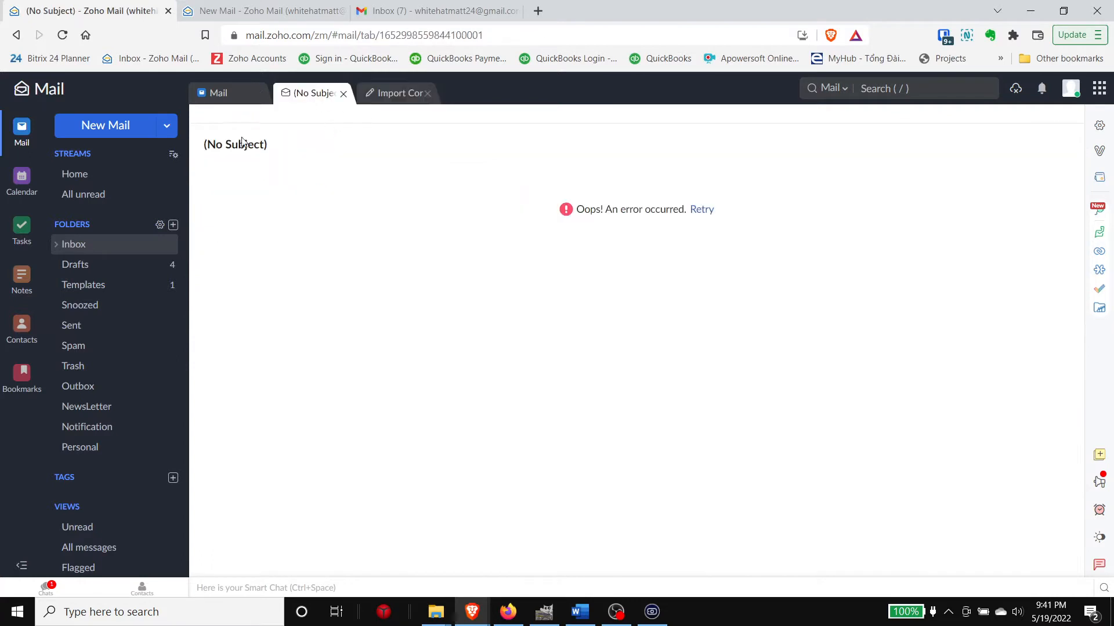
left_click(221, 94)
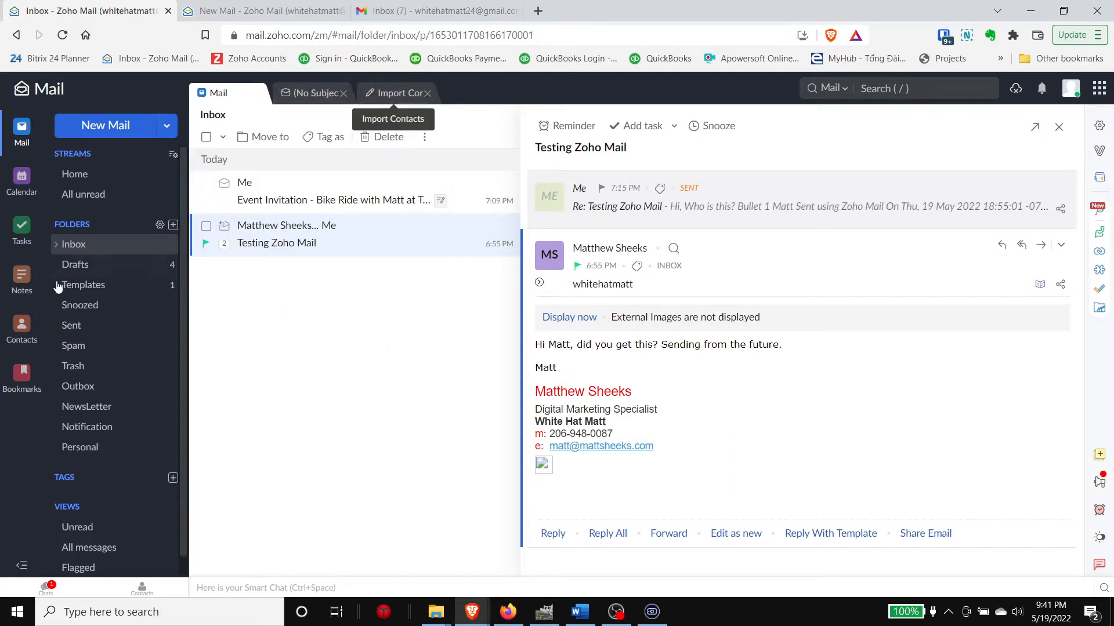
left_click(72, 266)
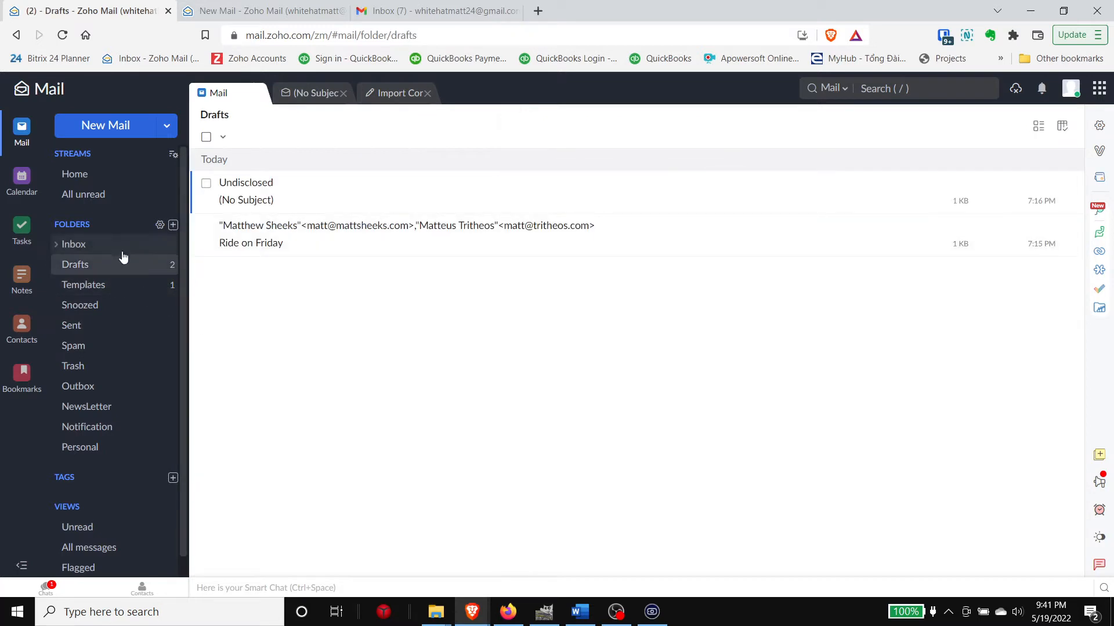
left_click(116, 247)
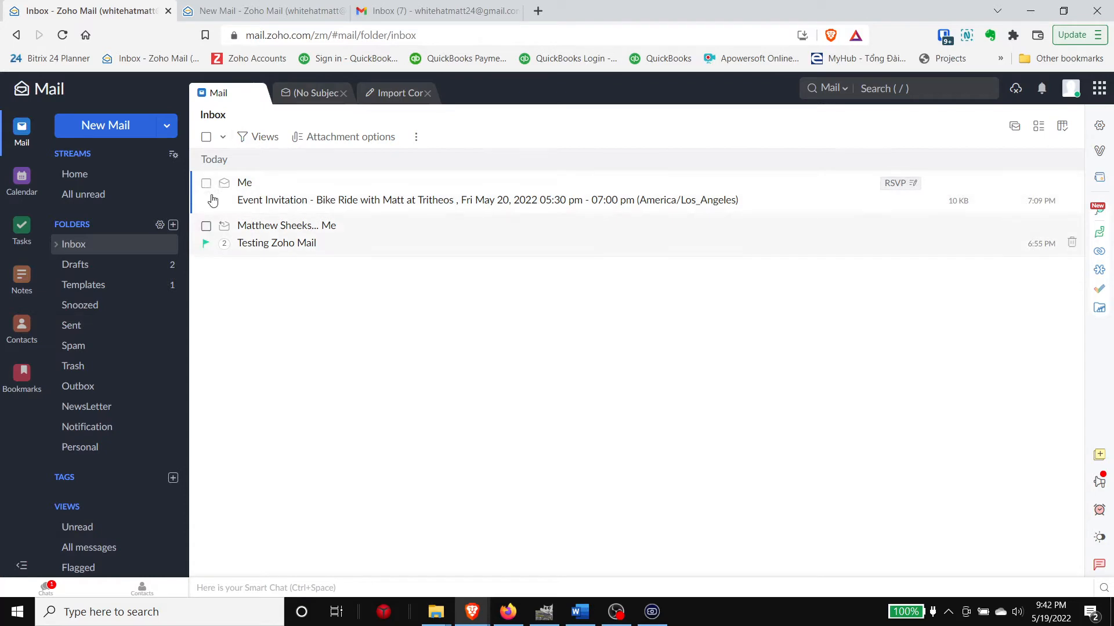
left_click(253, 142)
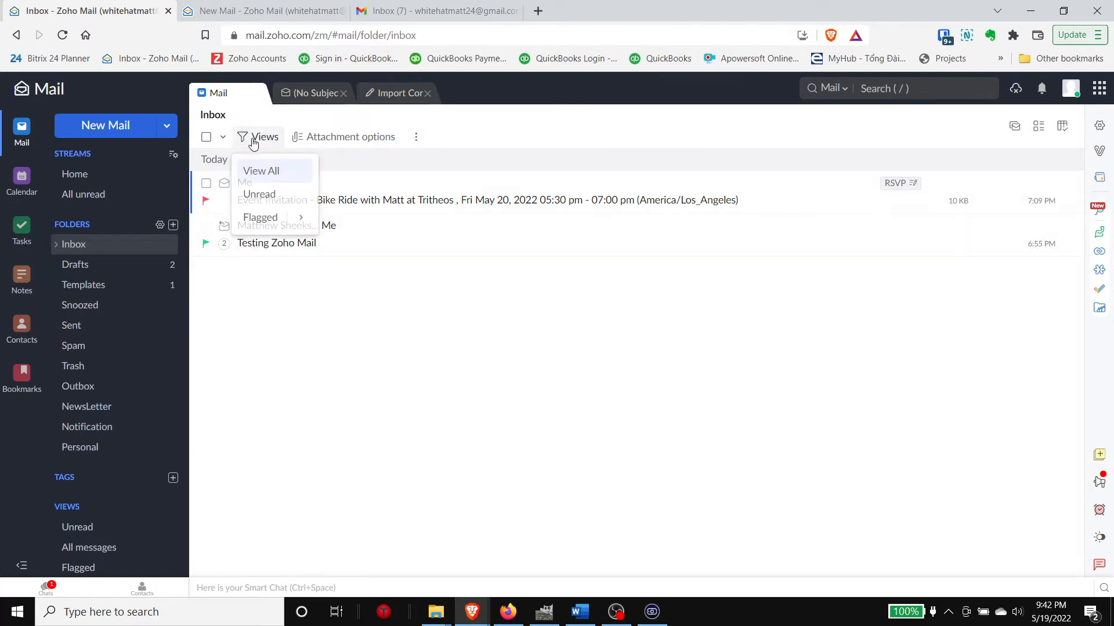
left_click(258, 217)
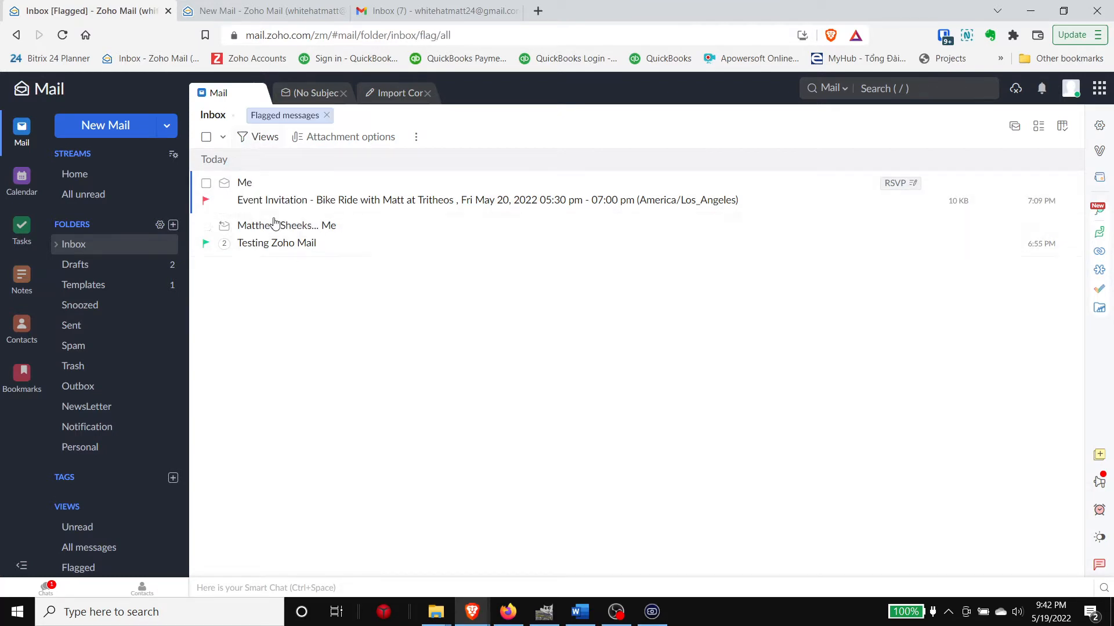
left_click(264, 142)
mouse_move(298, 219)
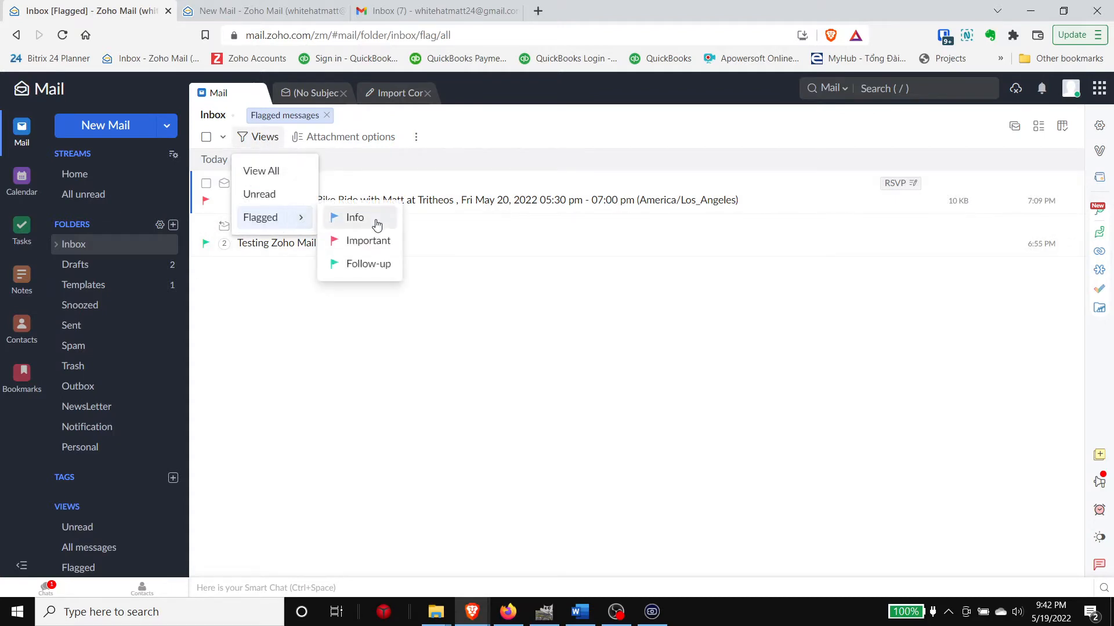
left_click(370, 241)
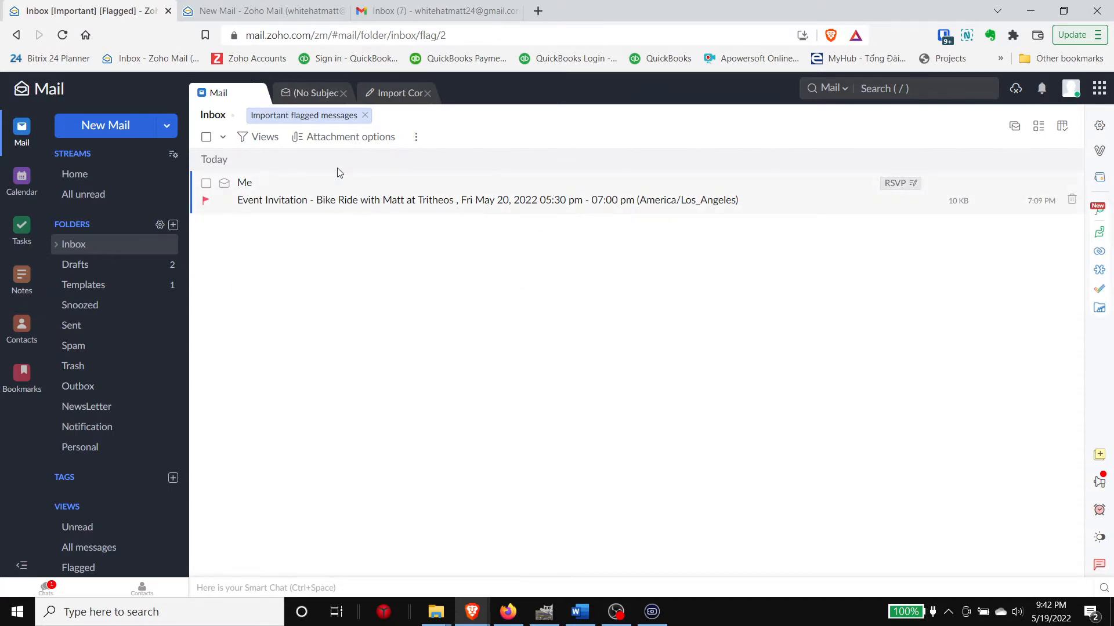
left_click(365, 115)
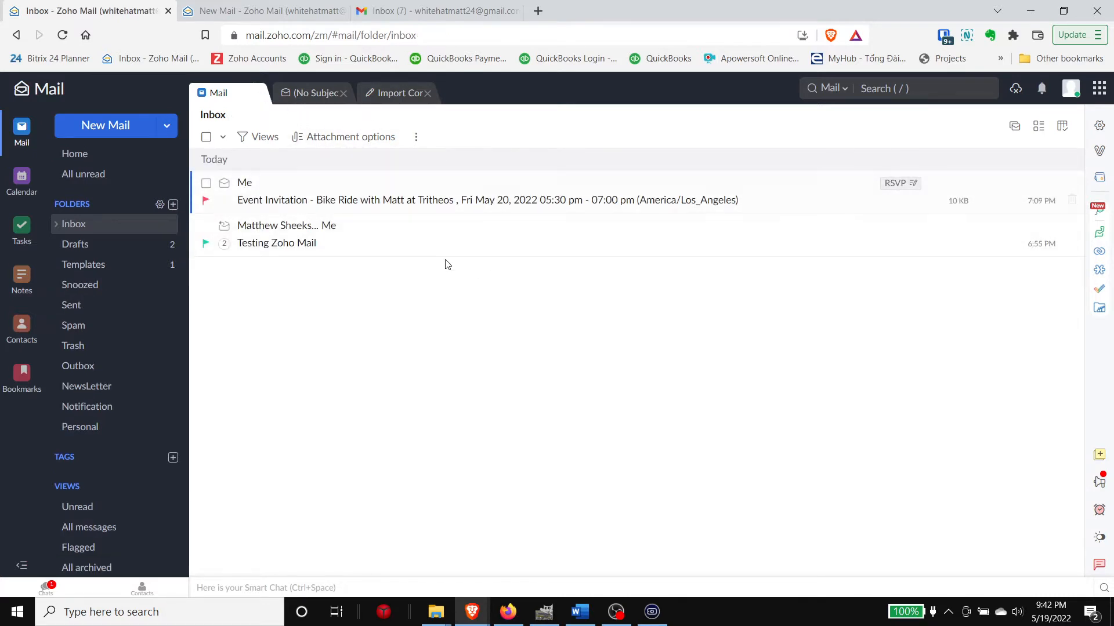
Step: Open the Bike Ride invitation and the Testing Zoho Mail conversation, expanding its sent reply
left_click(370, 212)
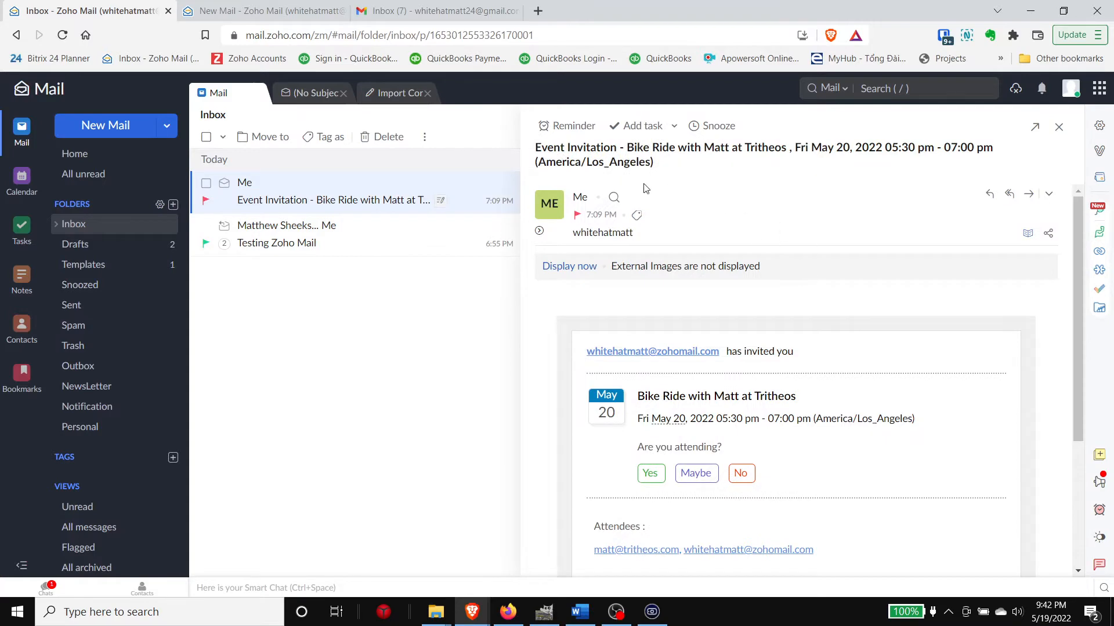
scroll(853, 256, "down", 4)
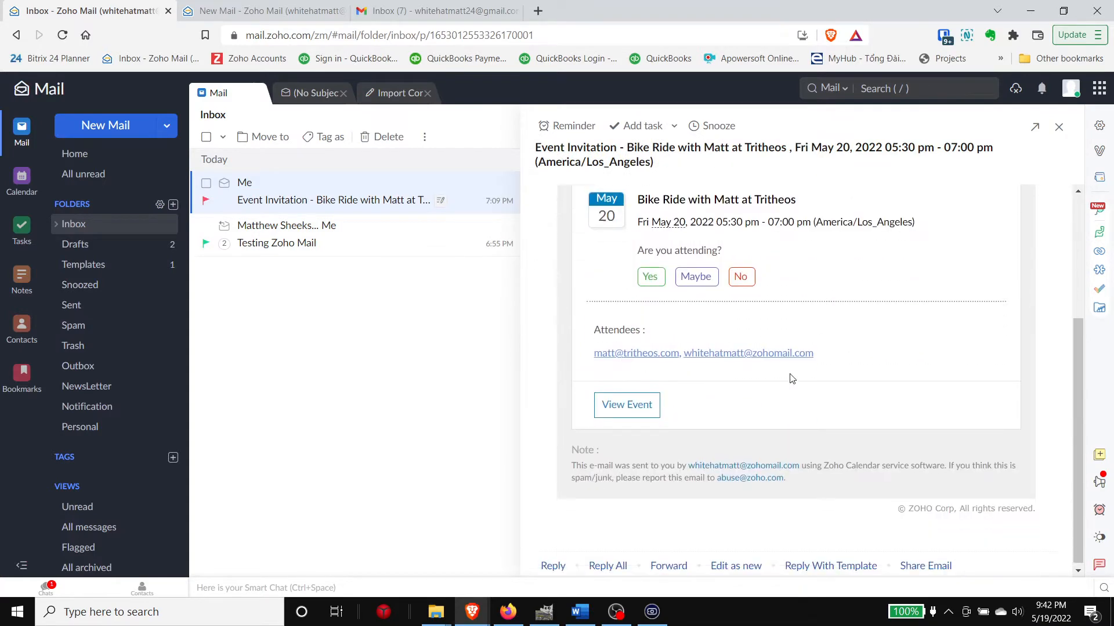
scroll(758, 385, "up", 3)
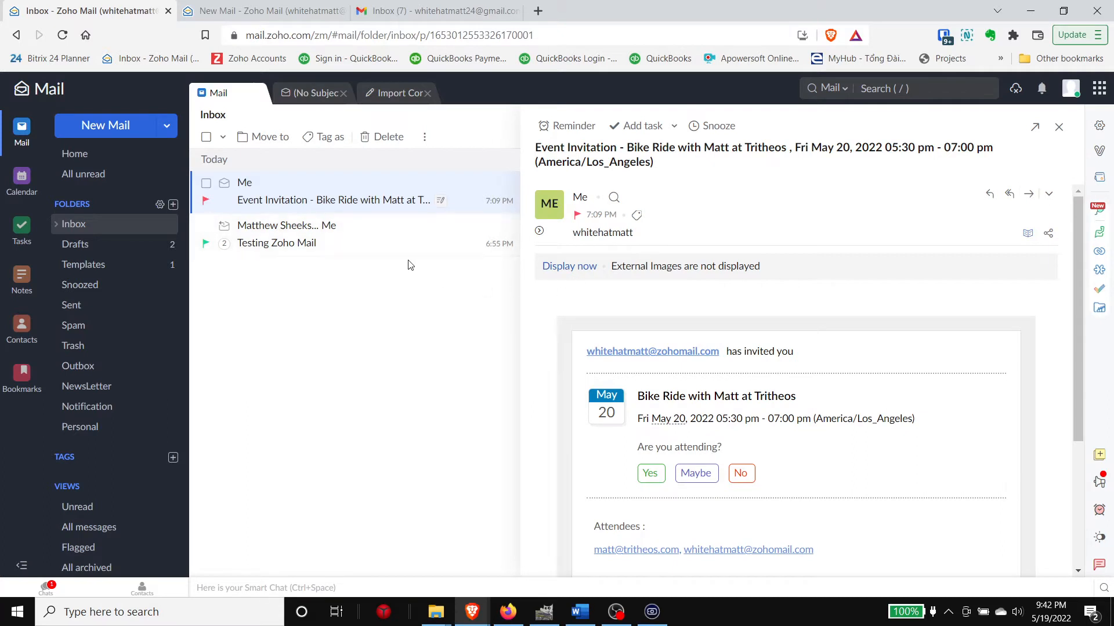
left_click(388, 244)
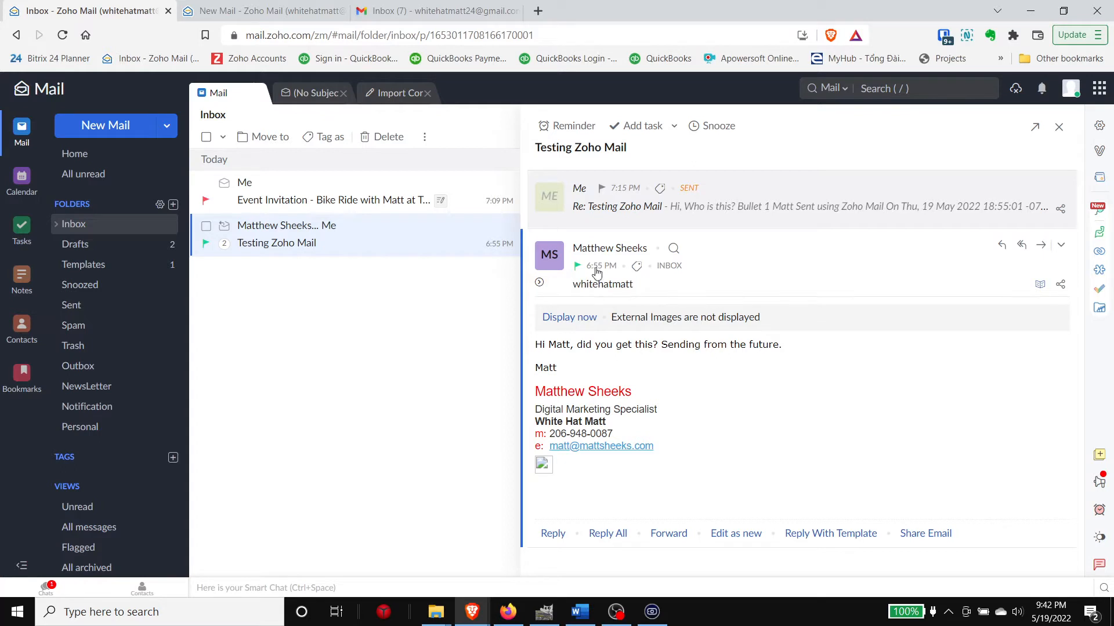
left_click(562, 203)
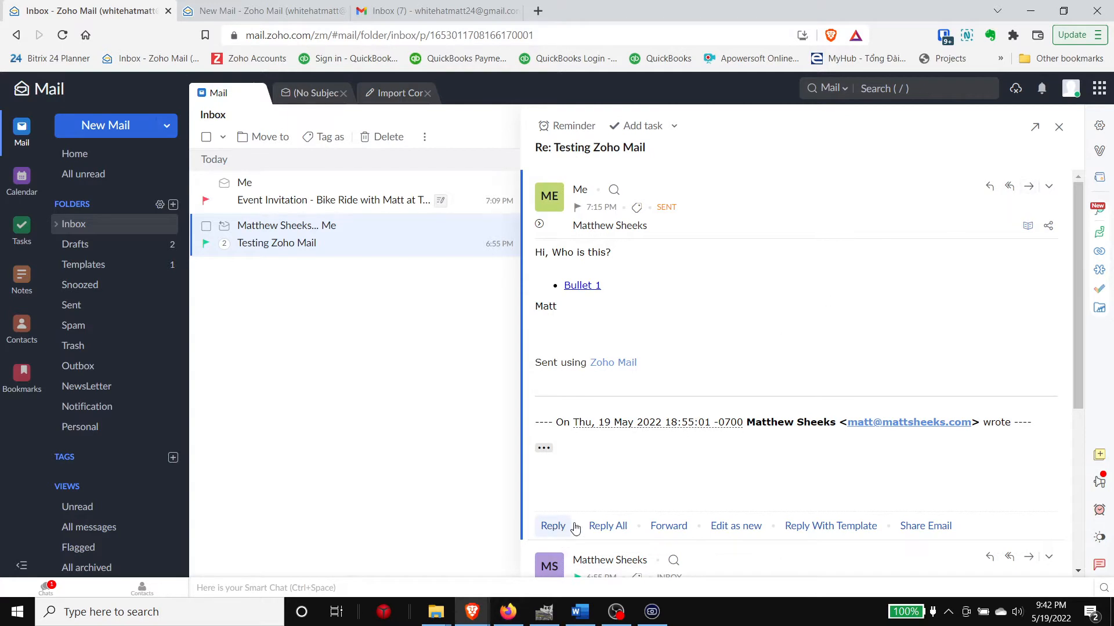
key("Escape")
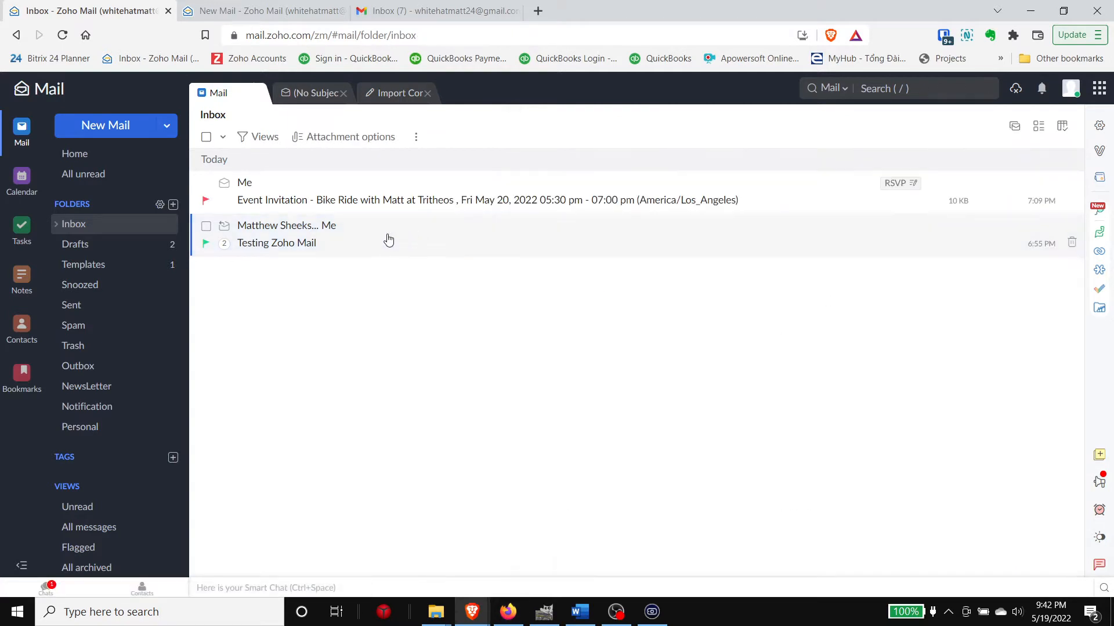
left_click(387, 240)
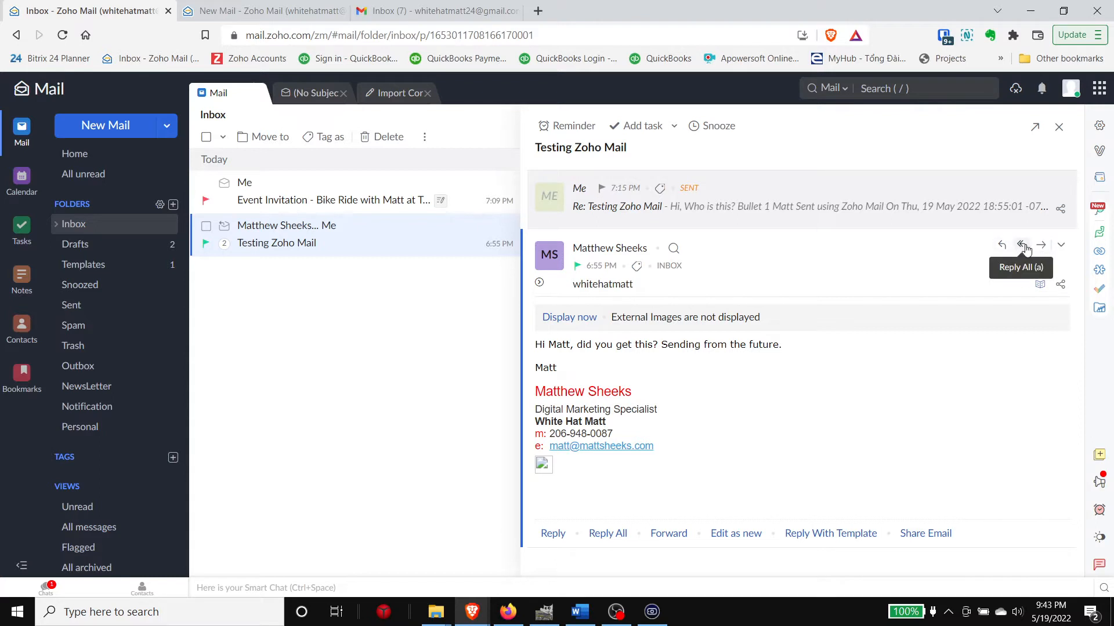
Step: Read the sent reply and its quoted original, widen the message list, then open Sent
left_click(628, 208)
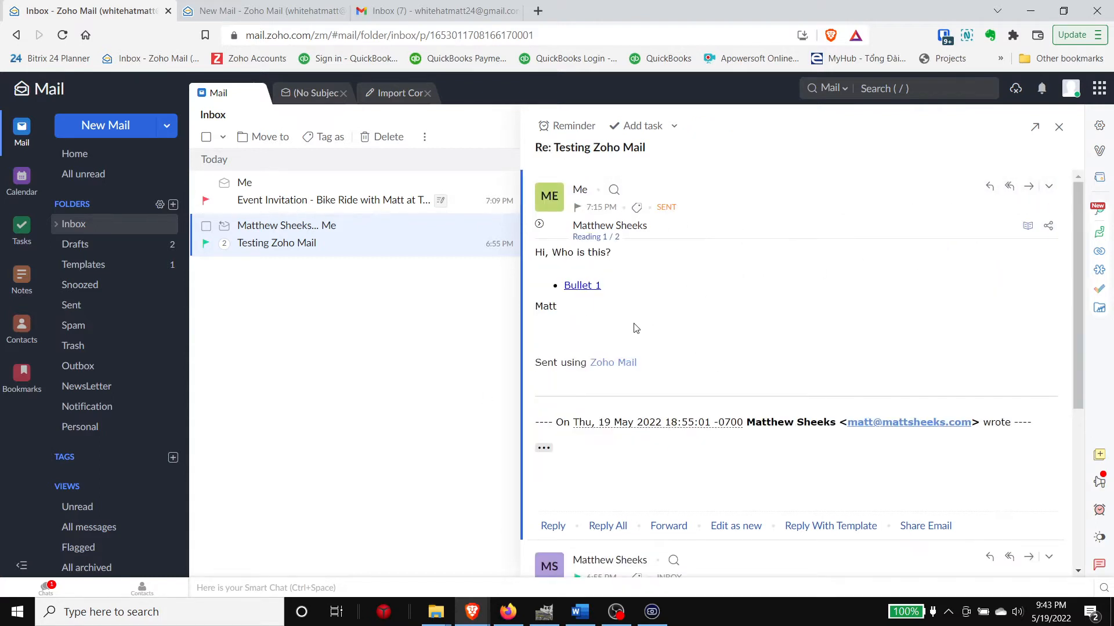
scroll(690, 249, "down", 2)
scroll(643, 253, "up", 2)
scroll(617, 303, "down", 1)
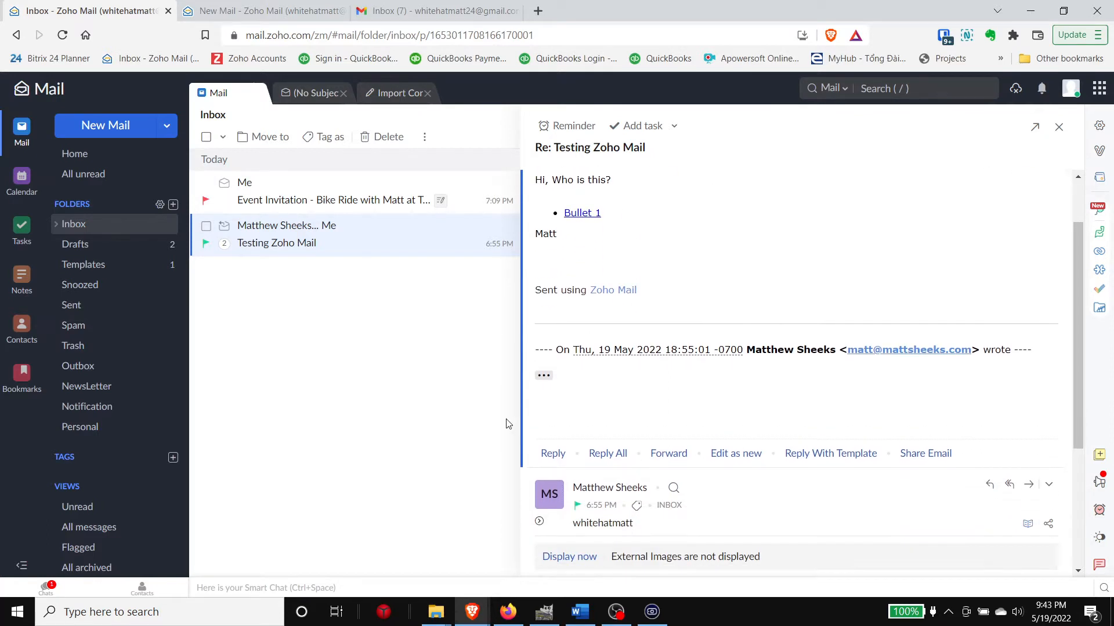
left_click(544, 377)
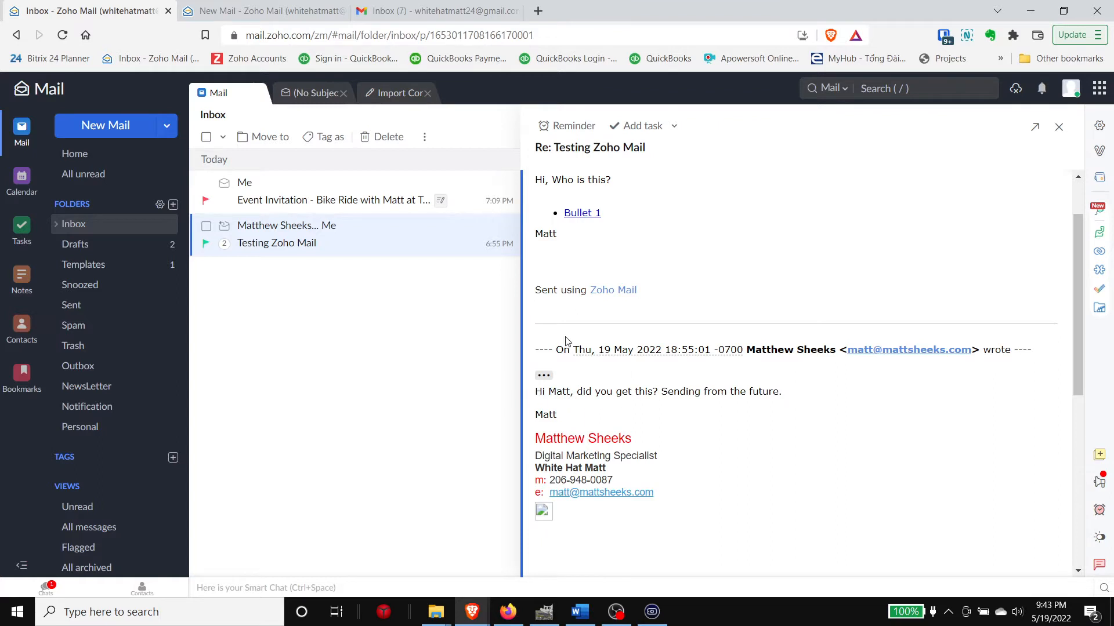
left_click(544, 377)
scroll(729, 176, "up", 1)
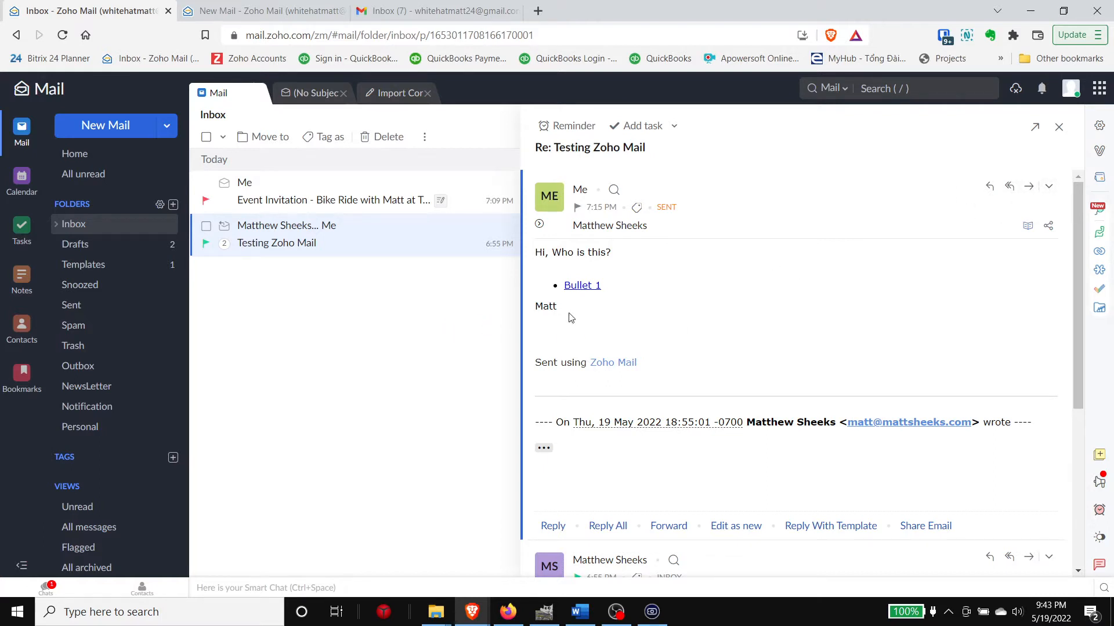
left_click_drag(524, 202, 578, 203)
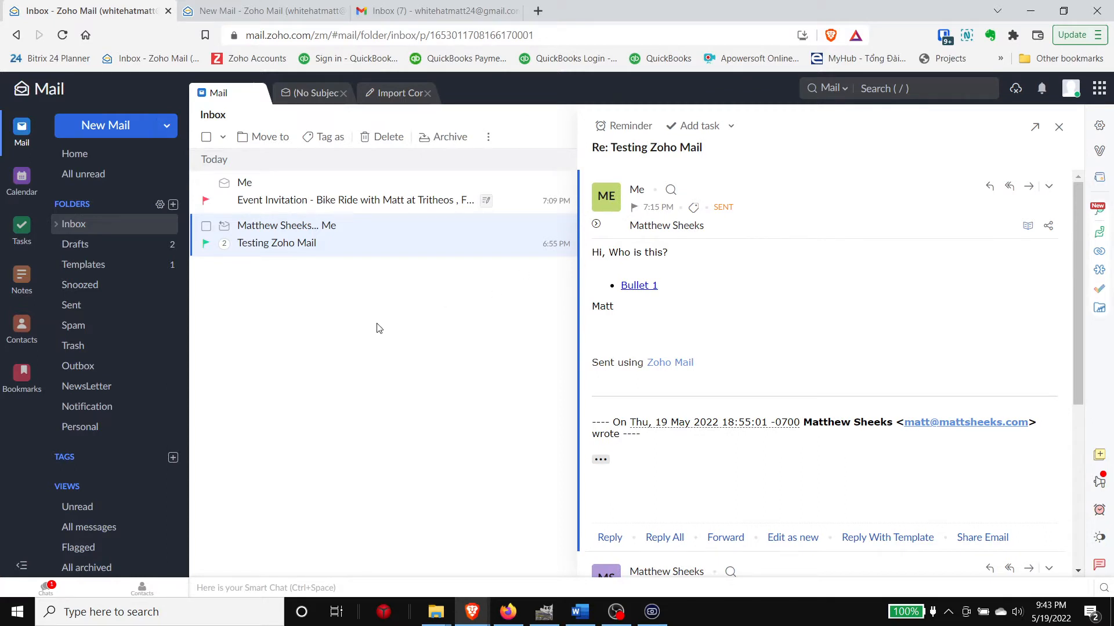
left_click(160, 311)
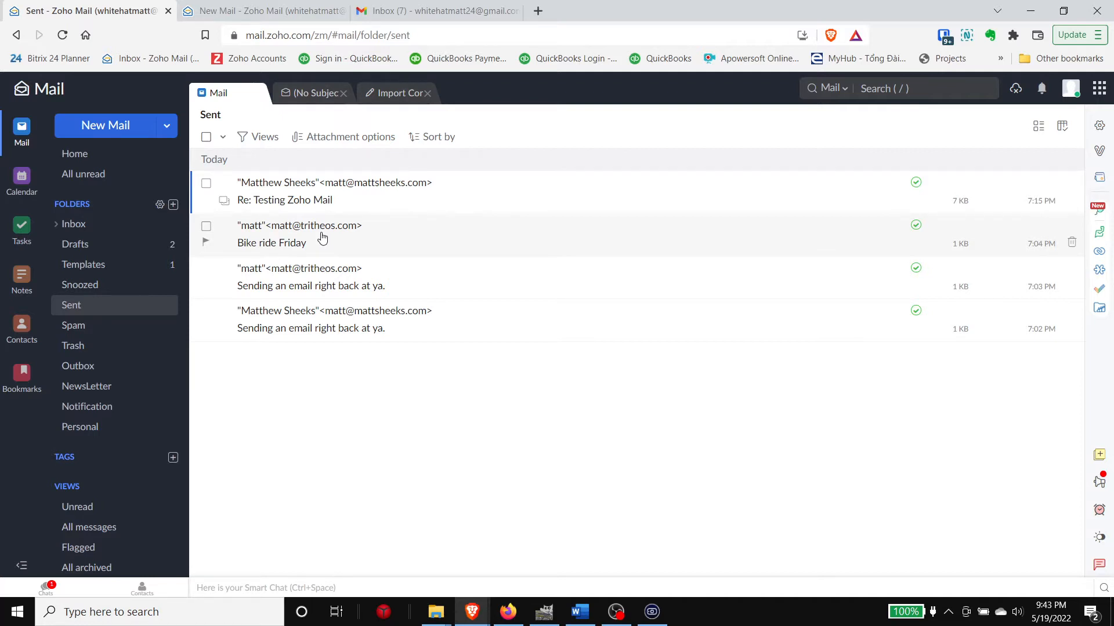
Step: Edit Bike ride Friday as new, replace the greeting name, remove the recipient, then discard the draft
left_click(354, 241)
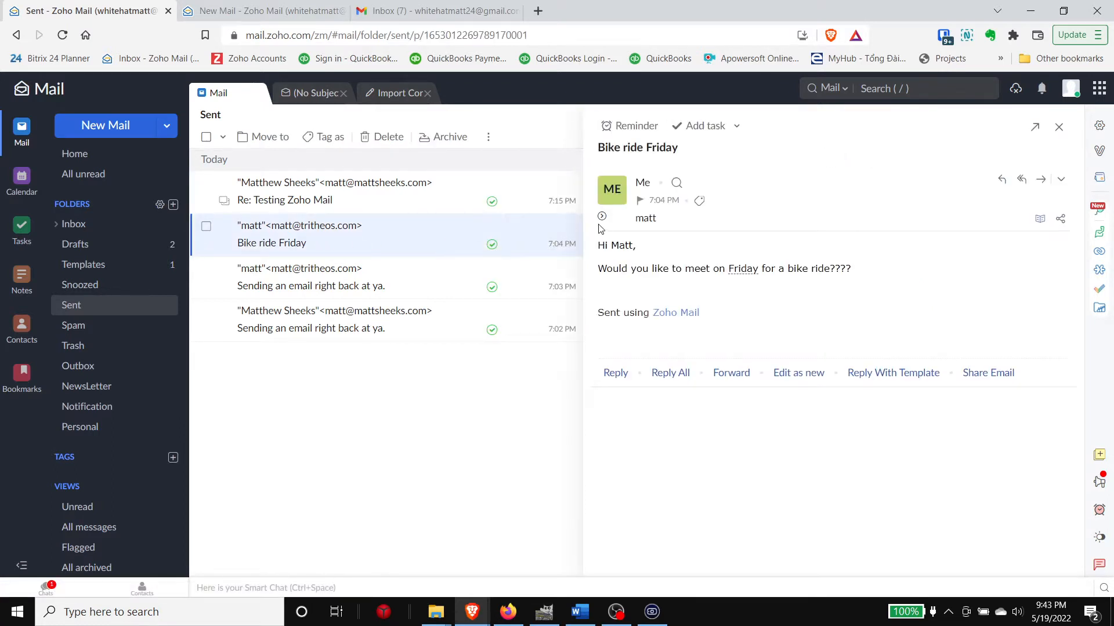
left_click(1063, 182)
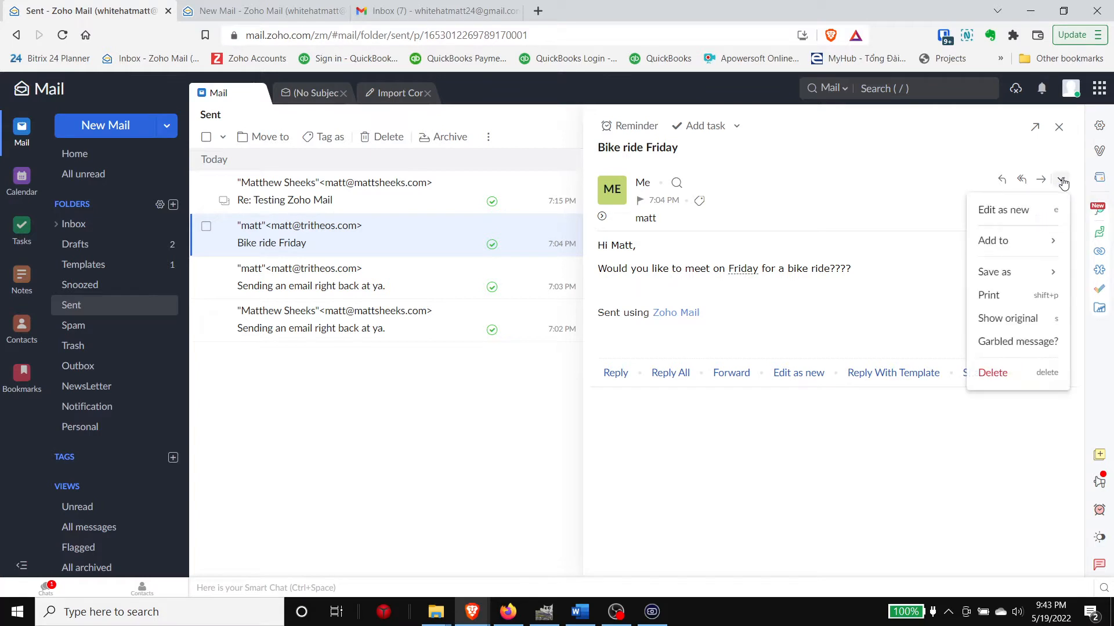
left_click(1018, 210)
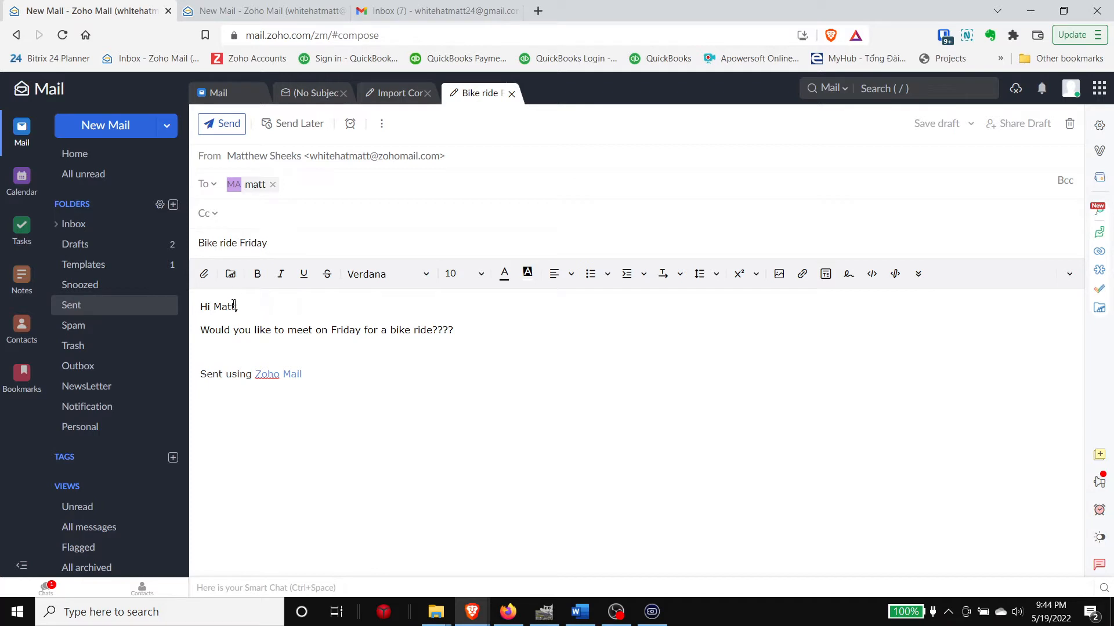
left_click_drag(234, 305, 212, 307)
type("Bob")
left_click(273, 184)
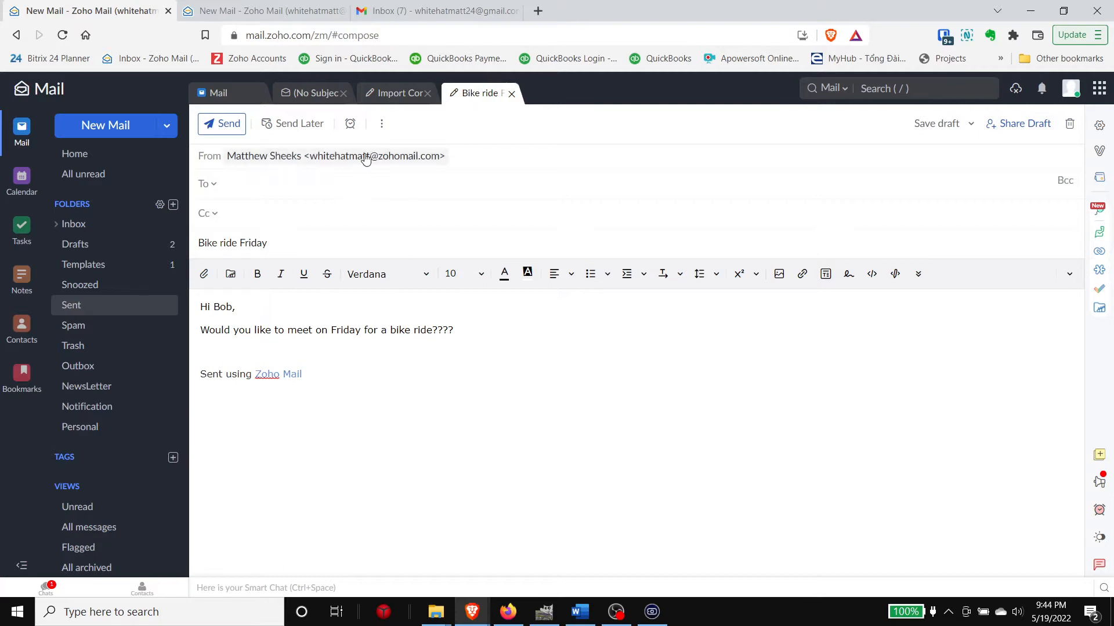
left_click(1070, 126)
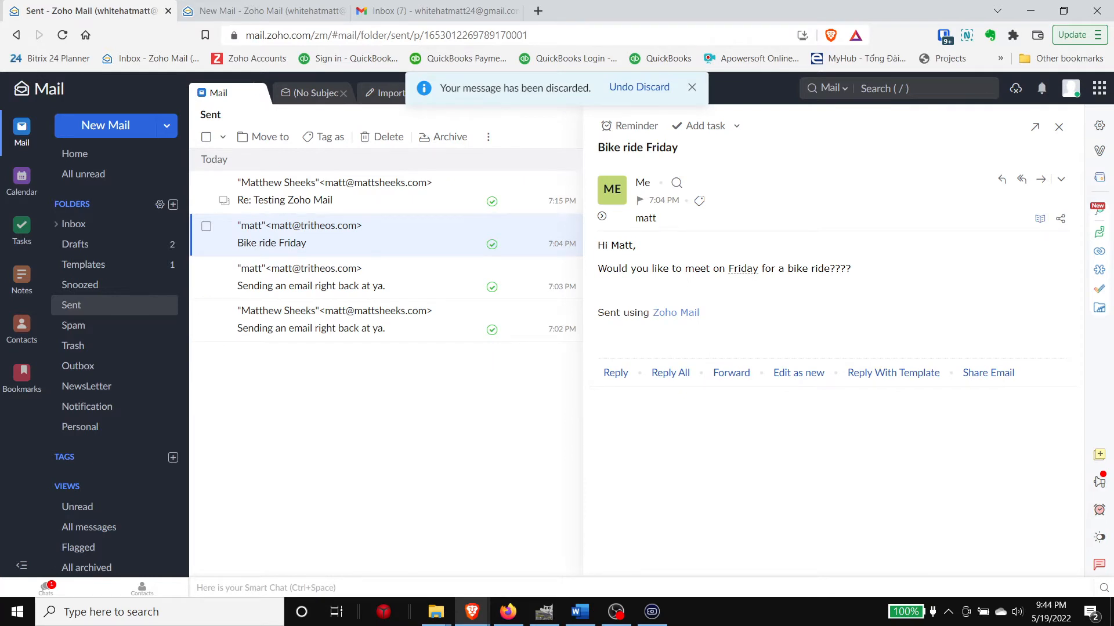
left_click(692, 88)
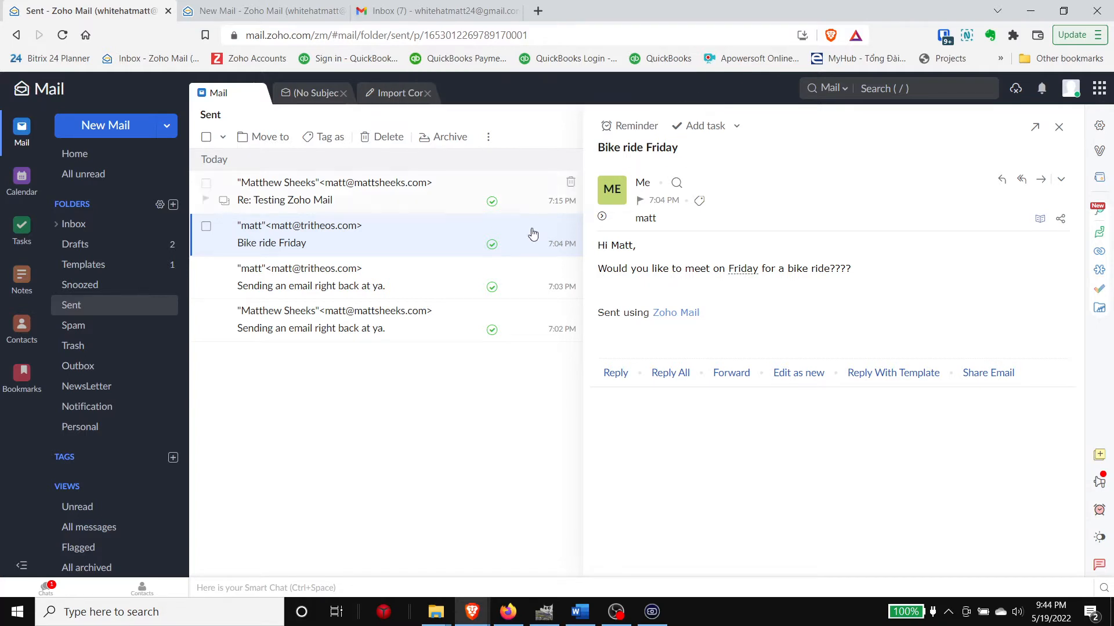
Step: Search with from: and the sender's address, then open the found Testing Zoho Mail message
left_click(873, 91)
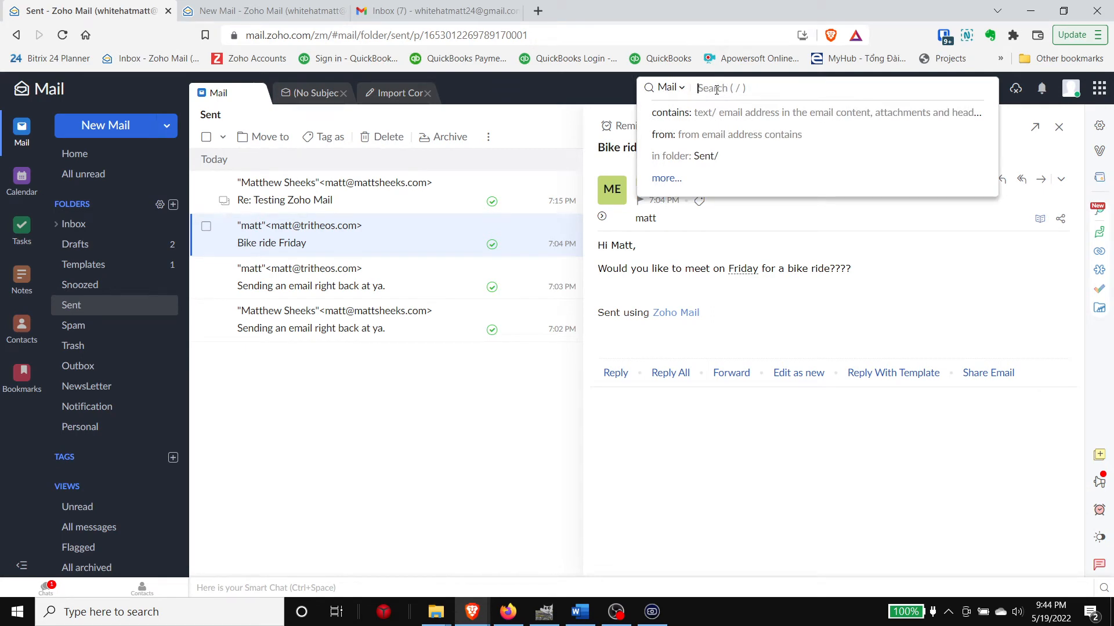
type("from")
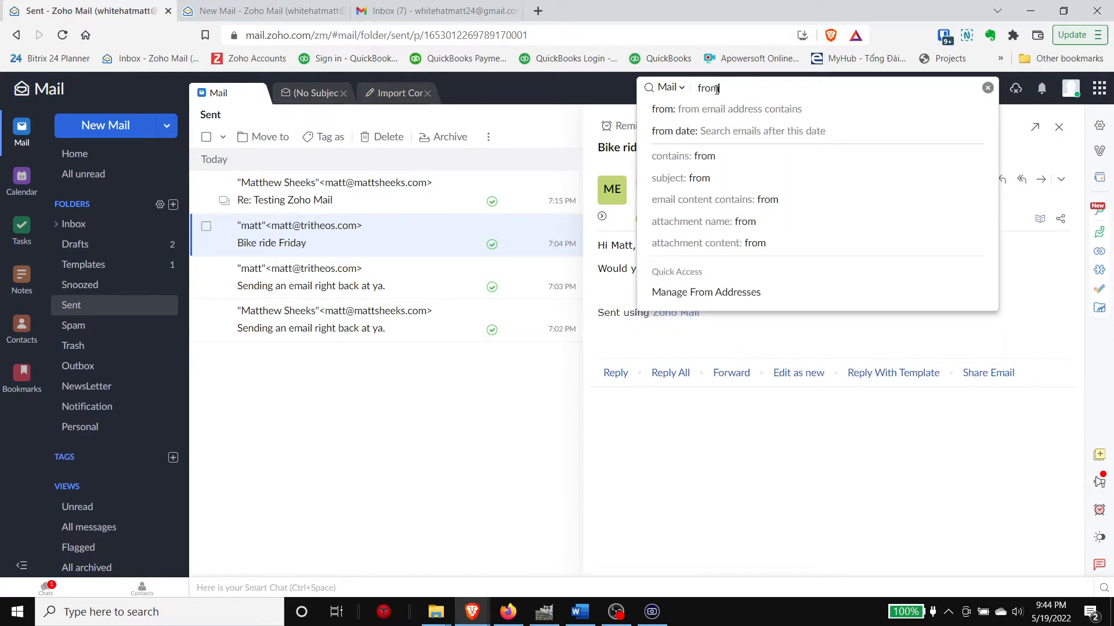
type(":")
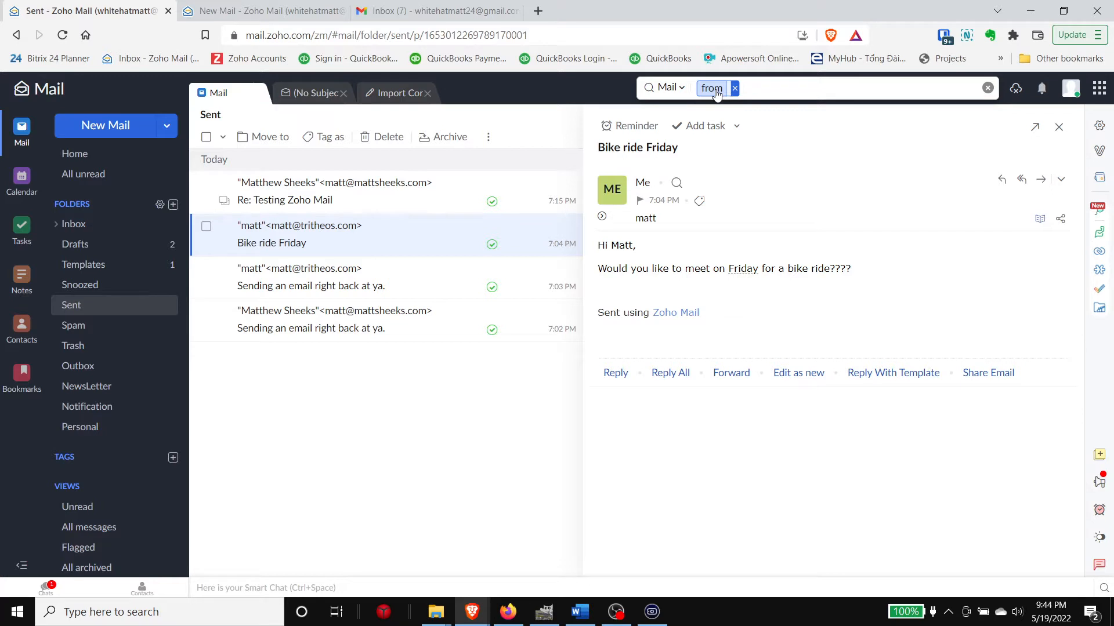
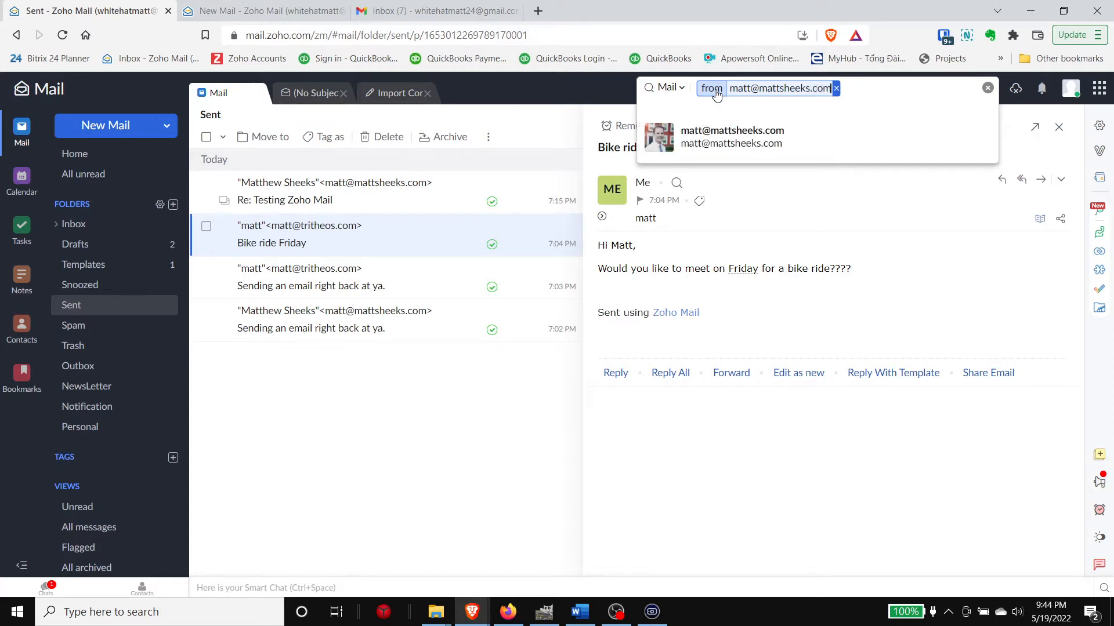
key("Return")
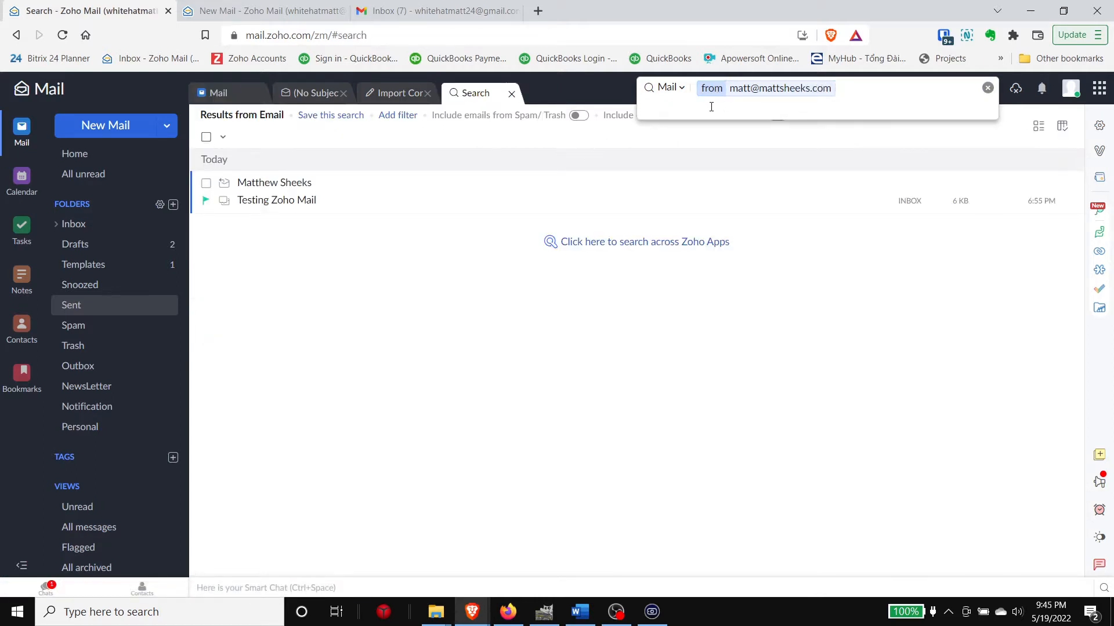
left_click(487, 207)
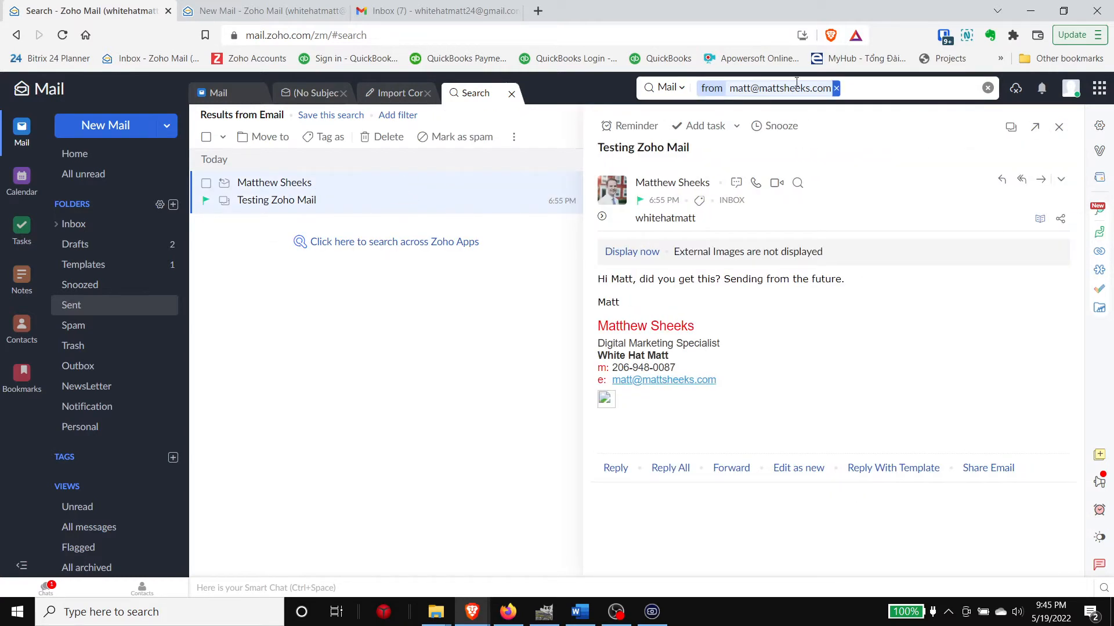
Step: Replace the sender filter with a contains: bikes search, listing three bike-ride results
left_click(837, 90)
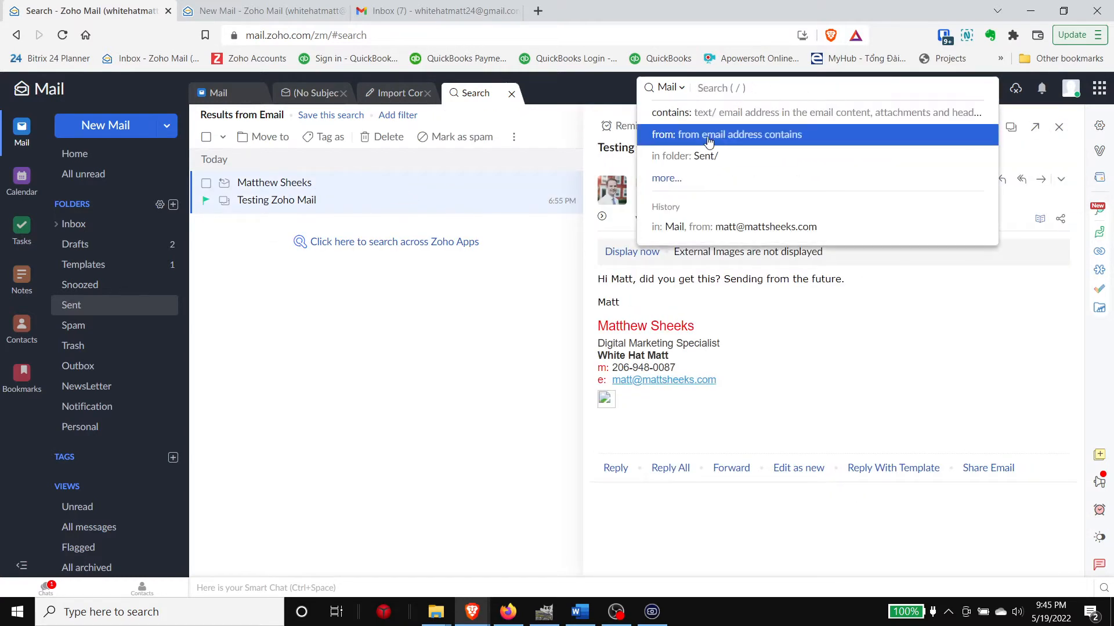
left_click(682, 180)
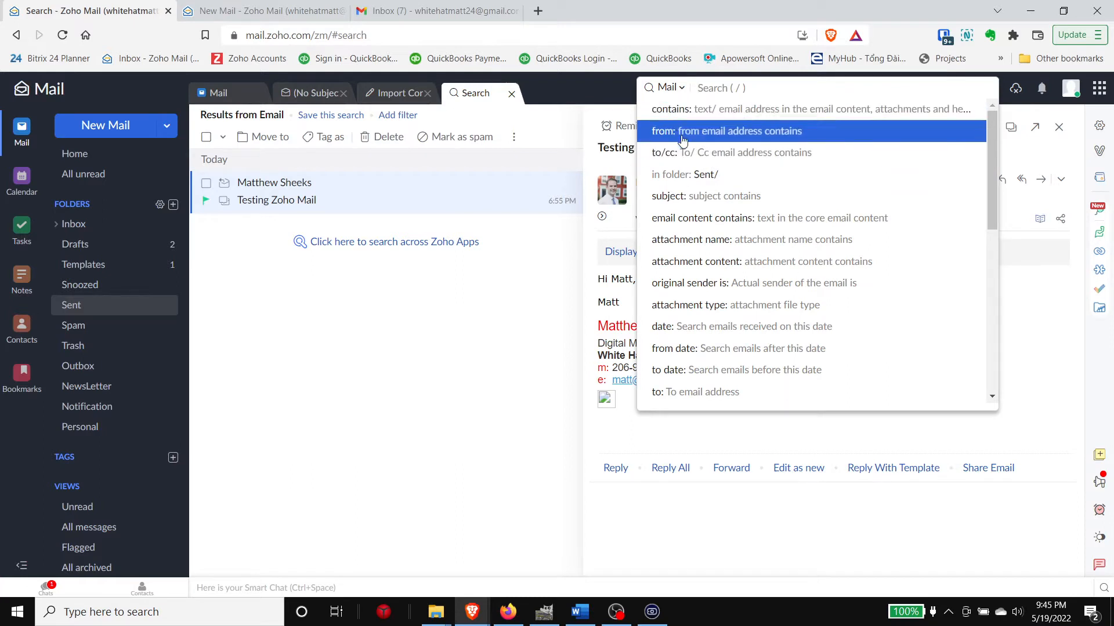
left_click(680, 114)
type("bikes")
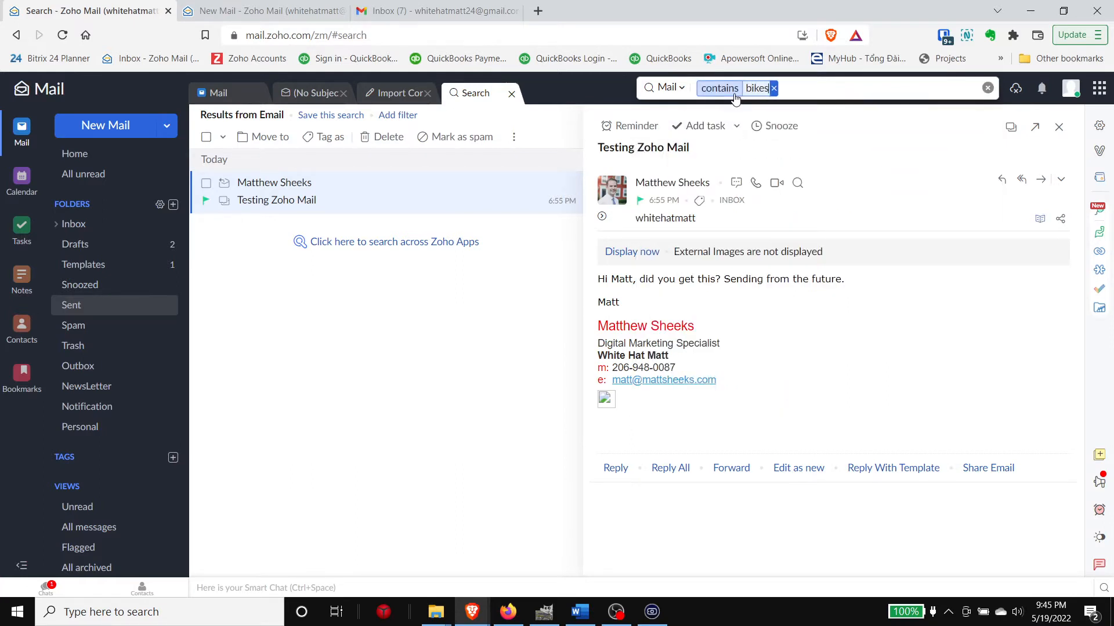
key("Return")
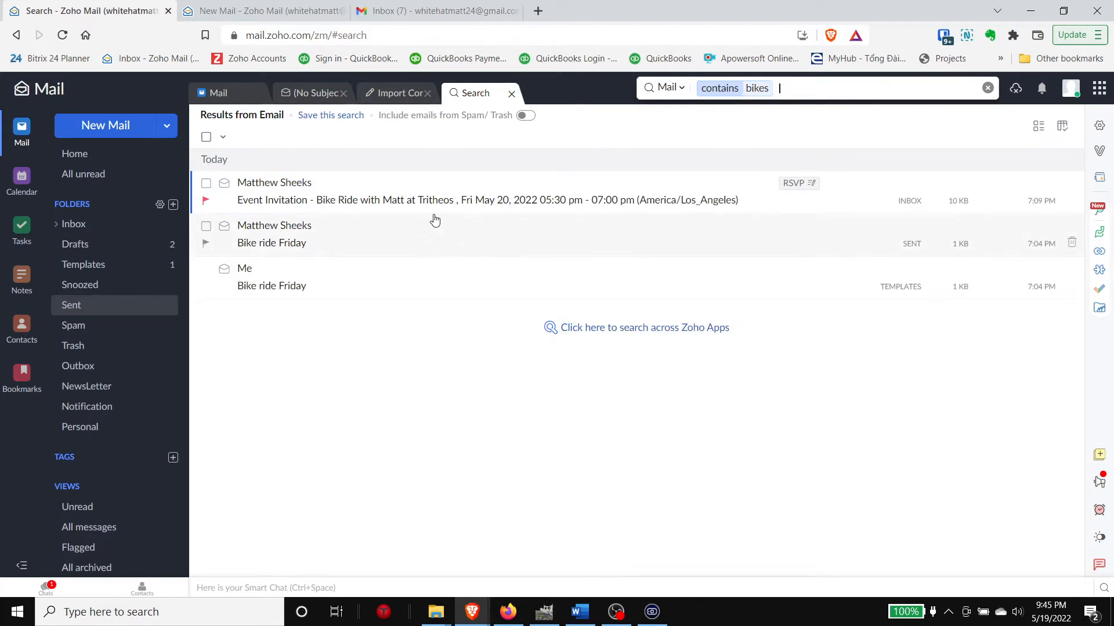
left_click(771, 88)
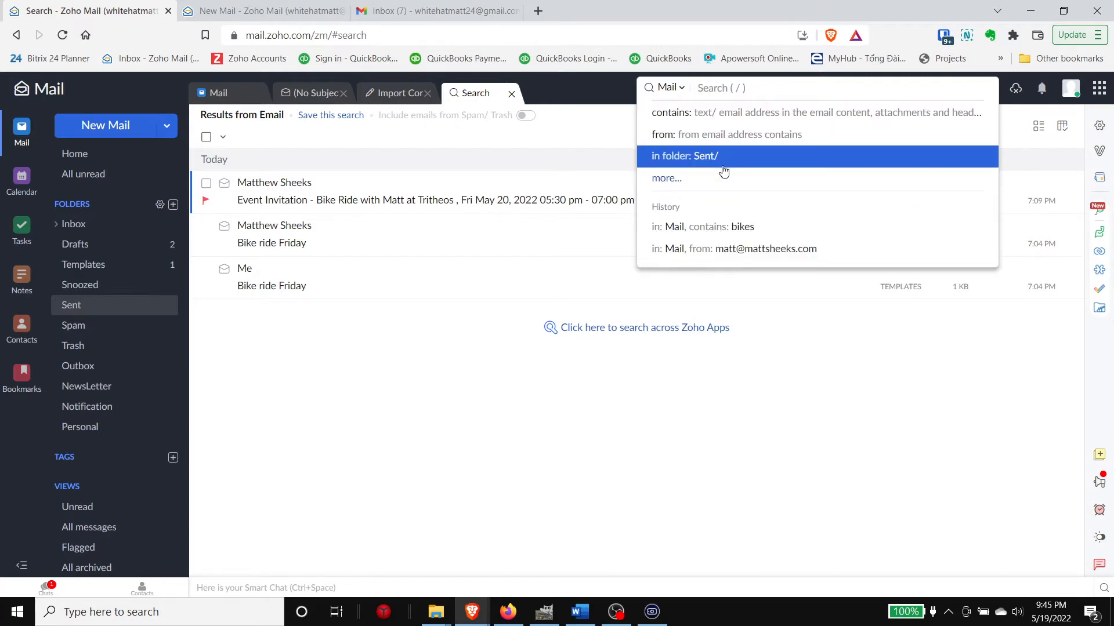
Step: Add in folder: Sent/ and to: recipient filters, remove both, browse more operators, then return to Inbox
left_click(784, 155)
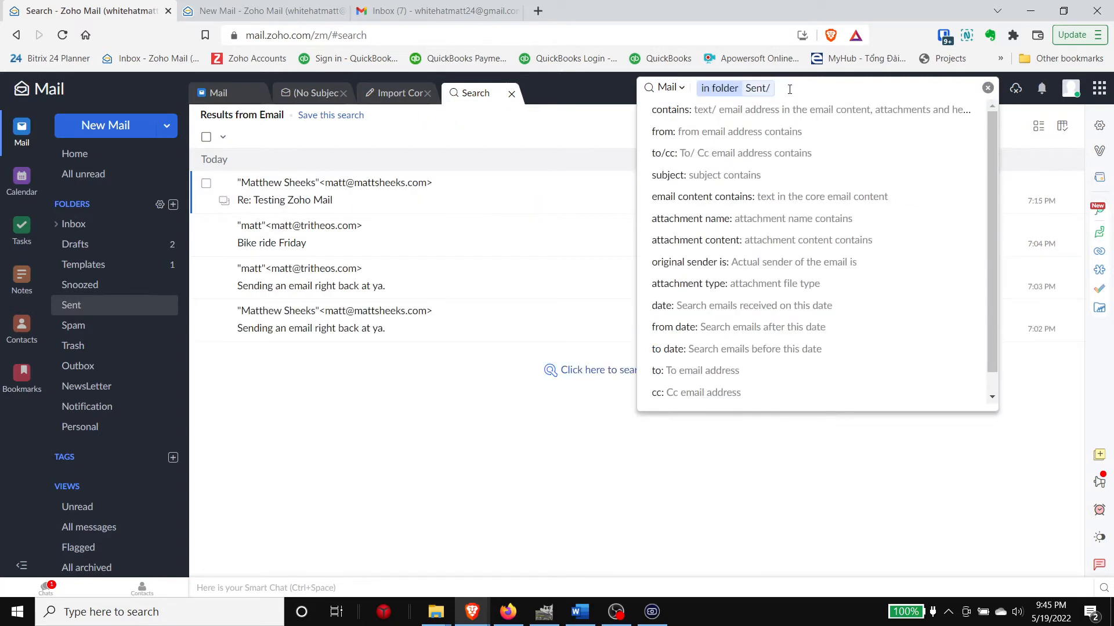
type("to:matt")
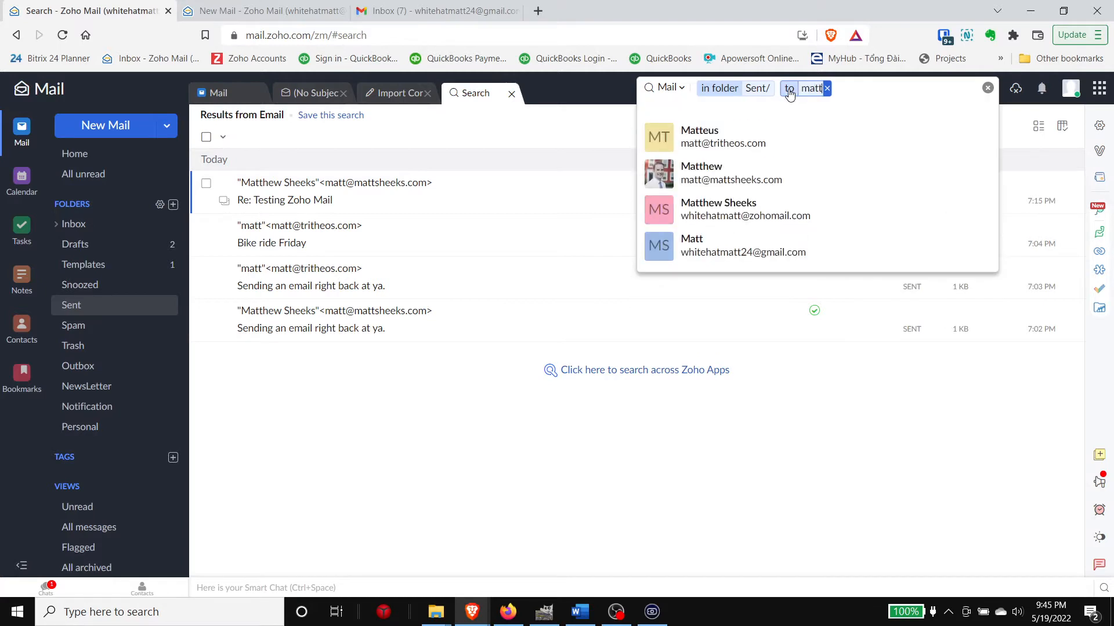
left_click(765, 135)
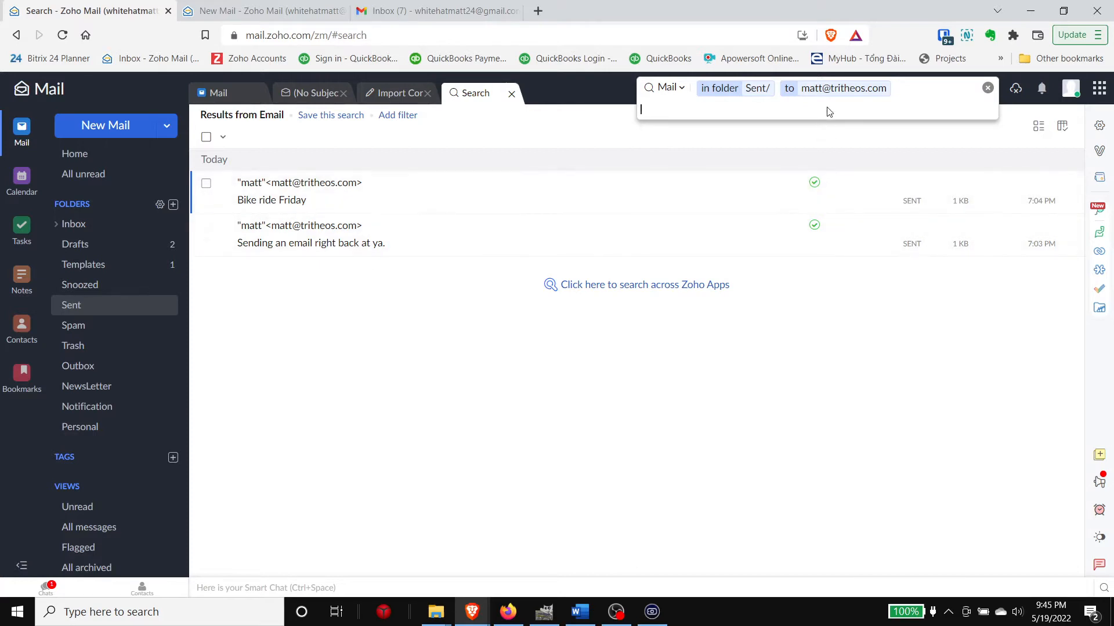
mouse_move(884, 89)
left_click(891, 88)
left_click(774, 88)
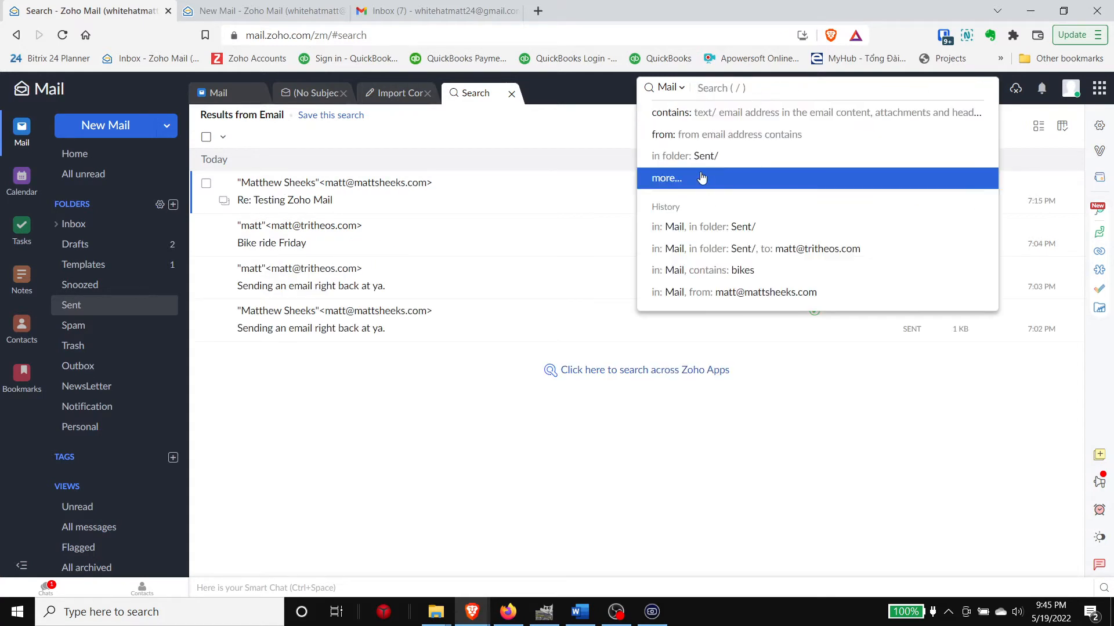
left_click(676, 177)
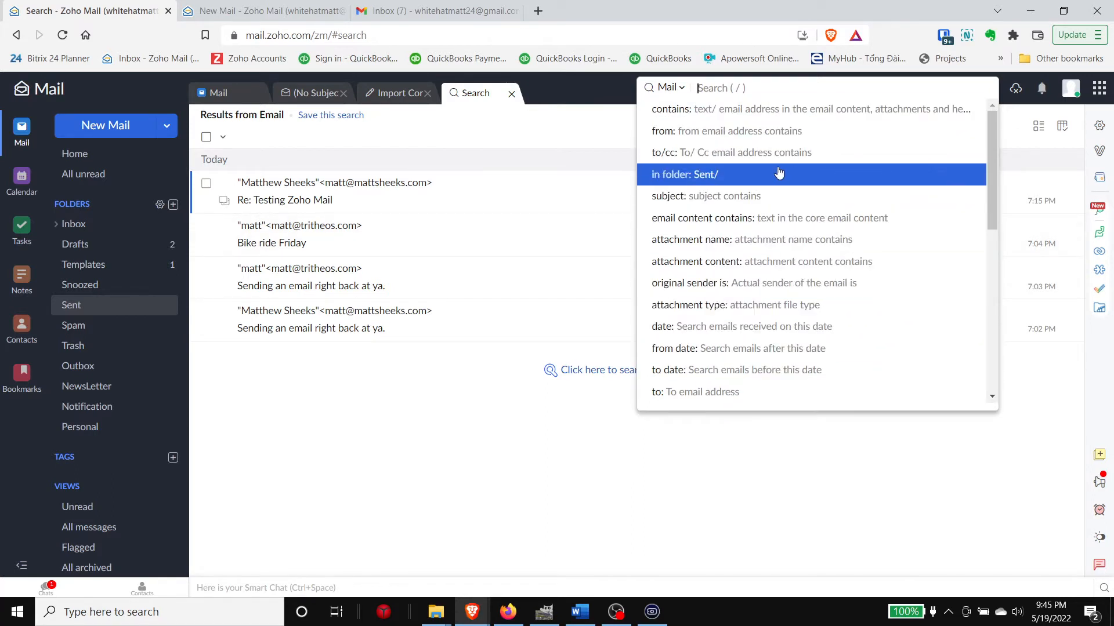
left_click(556, 138)
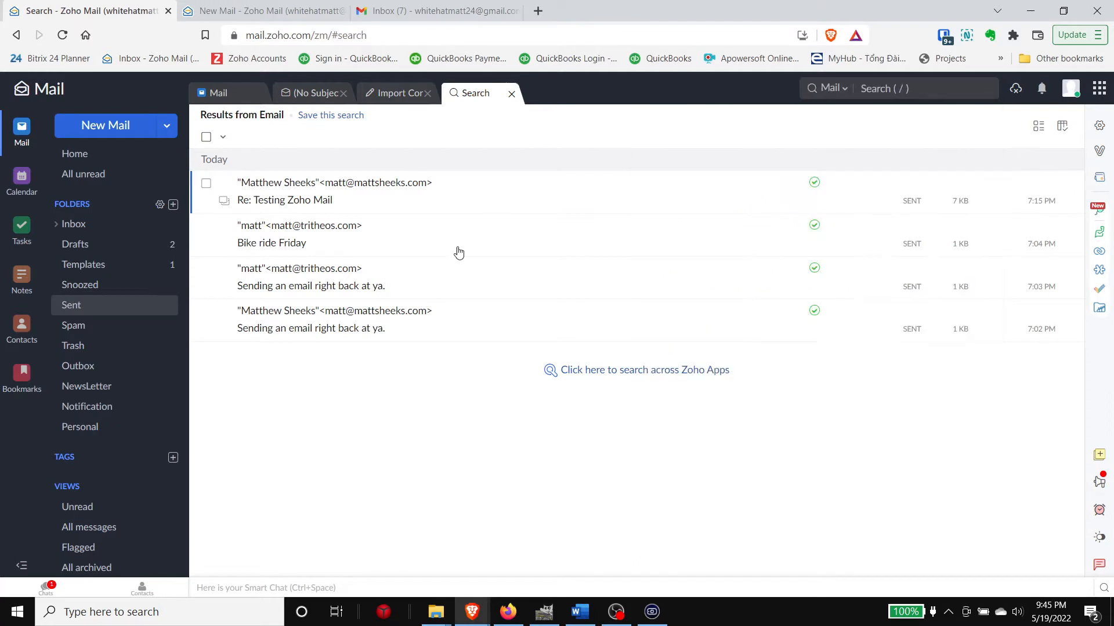
left_click(164, 227)
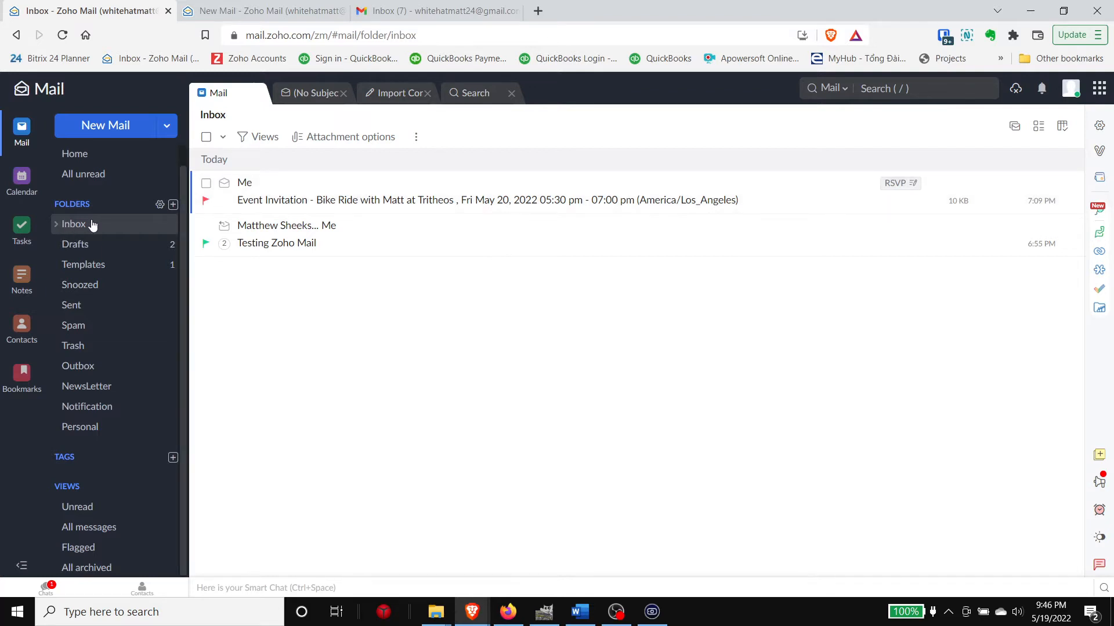
Step: Create an 'Events' subfolder under Inbox, move the Event Invitation email into it, and open it
left_click(173, 205)
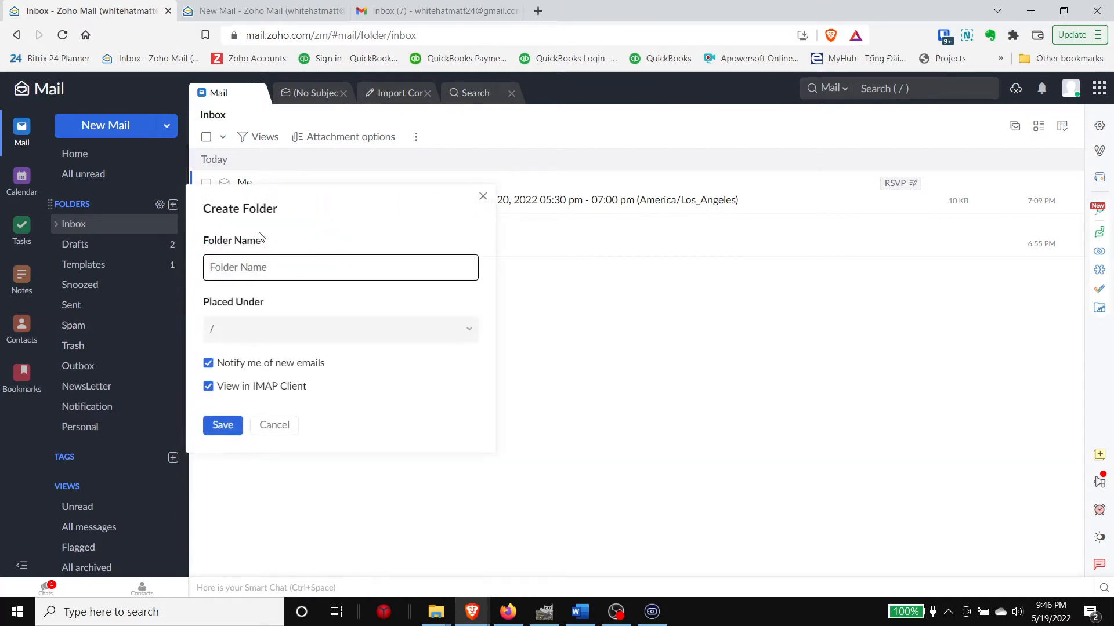
left_click(293, 336)
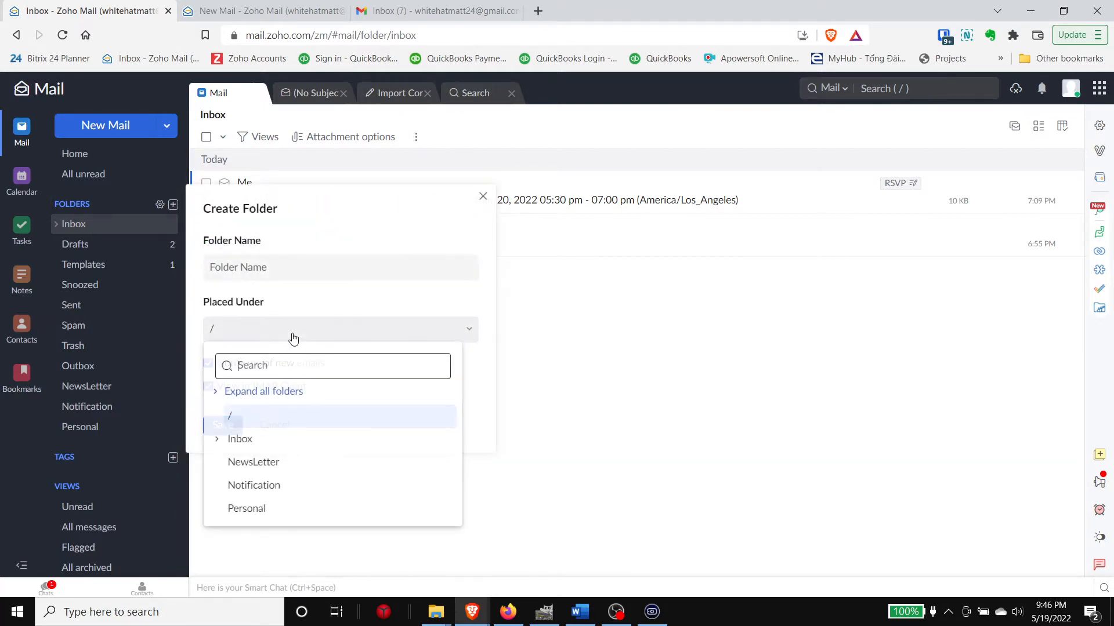
left_click(281, 447)
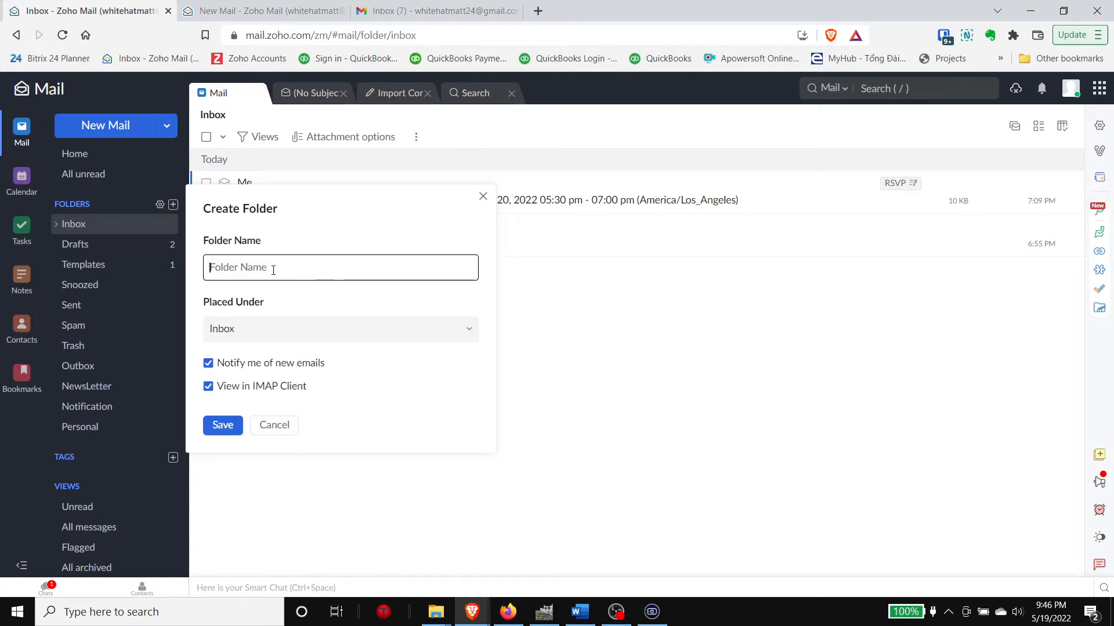
type("Events")
left_click(223, 425)
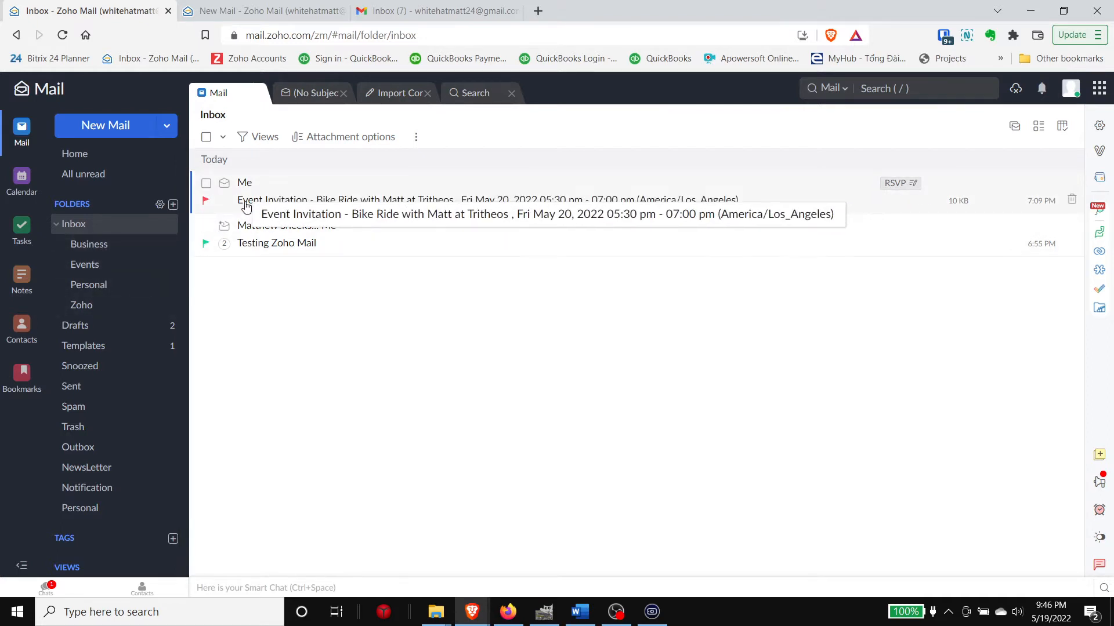
left_click_drag(246, 206, 131, 272)
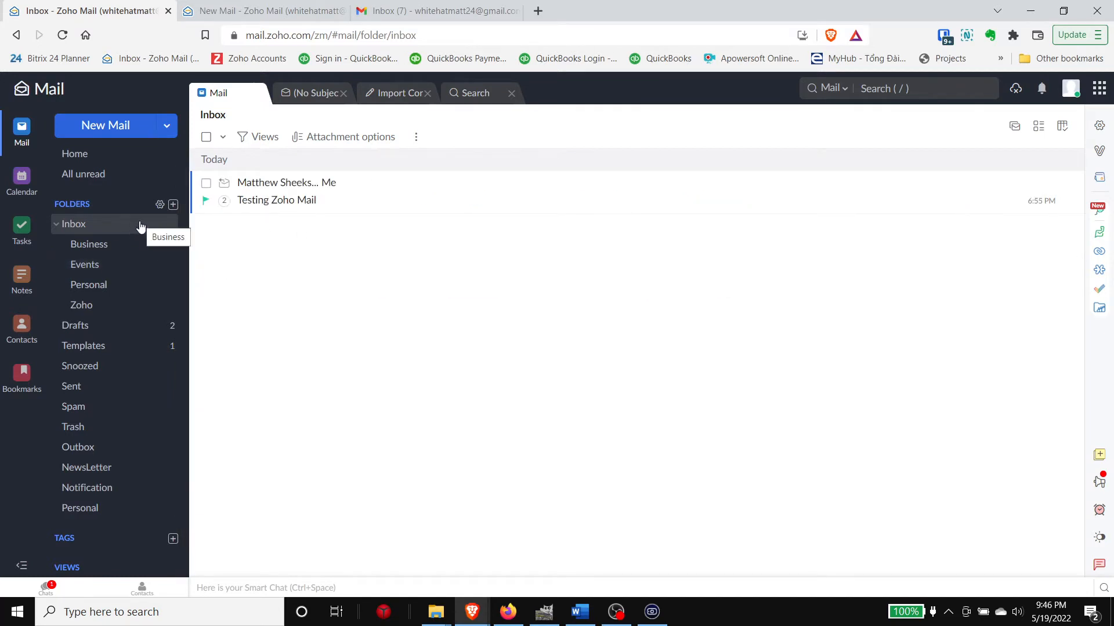
left_click(107, 265)
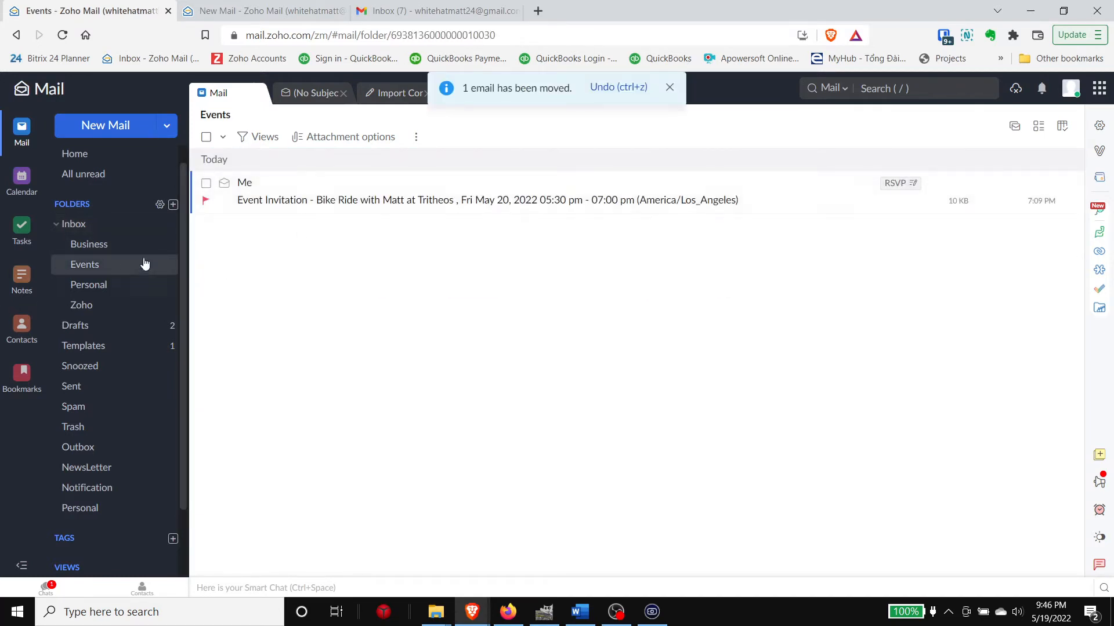
Step: Return to the Inbox, where the unread 'Testing Zoho Mail from 2025' email has arrived
left_click(103, 229)
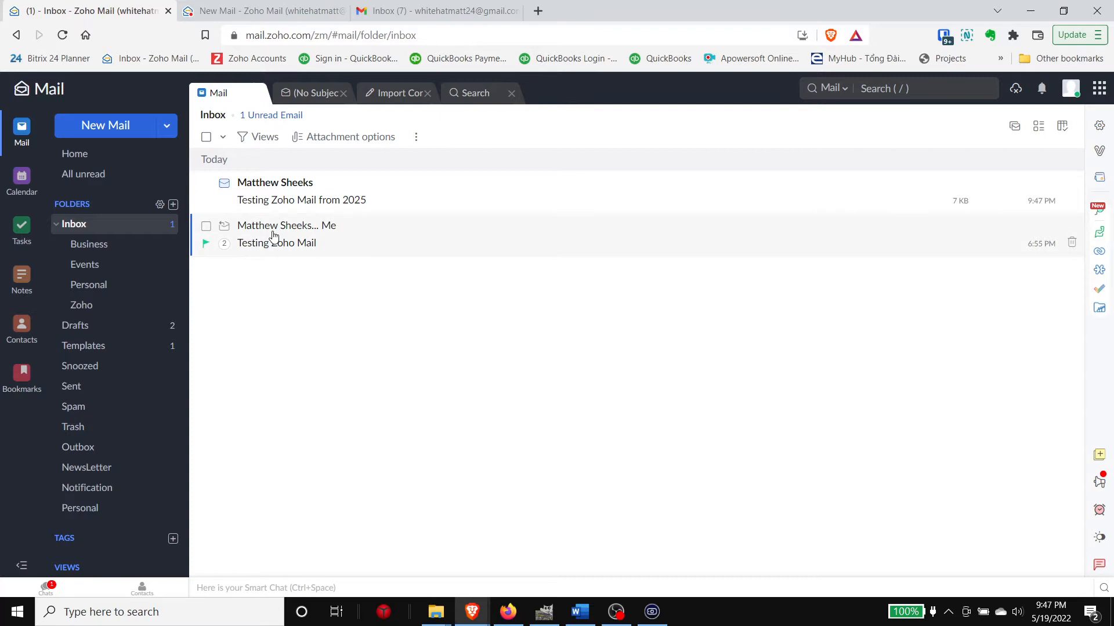
Step: Open the 'Testing Zoho Mail from 2025' email and view the sender's contact card
left_click(279, 199)
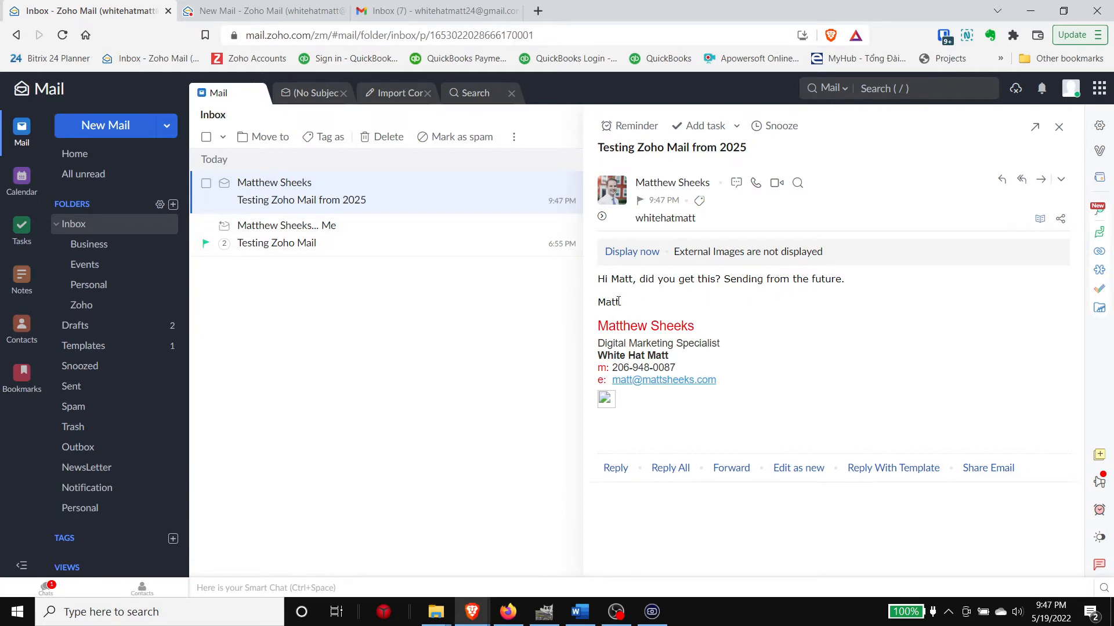
left_click_drag(618, 301, 600, 281)
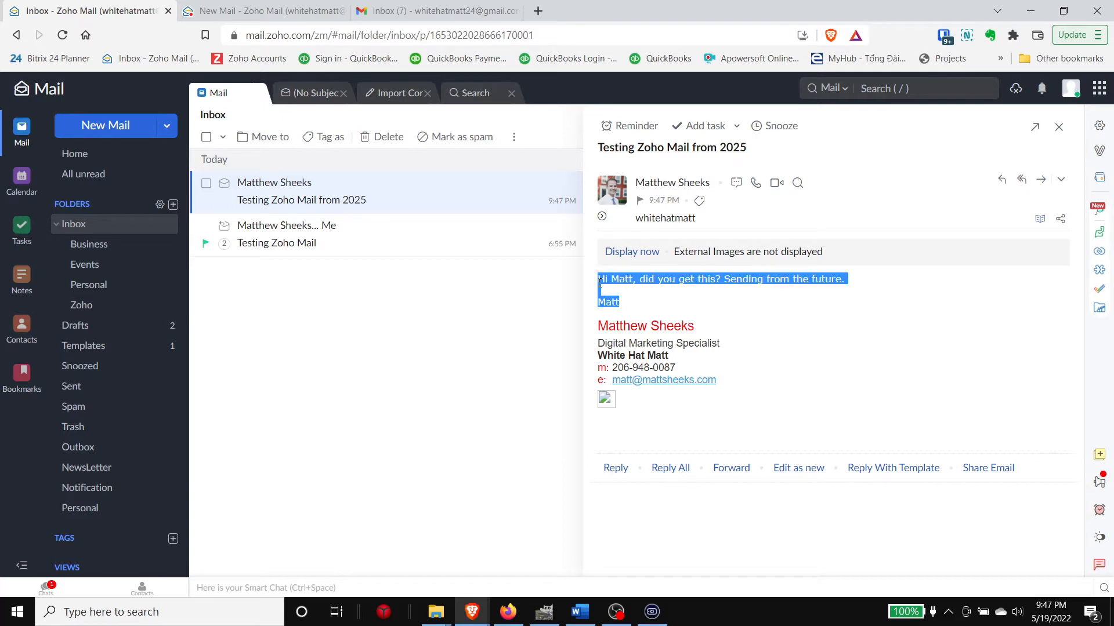
left_click(636, 304)
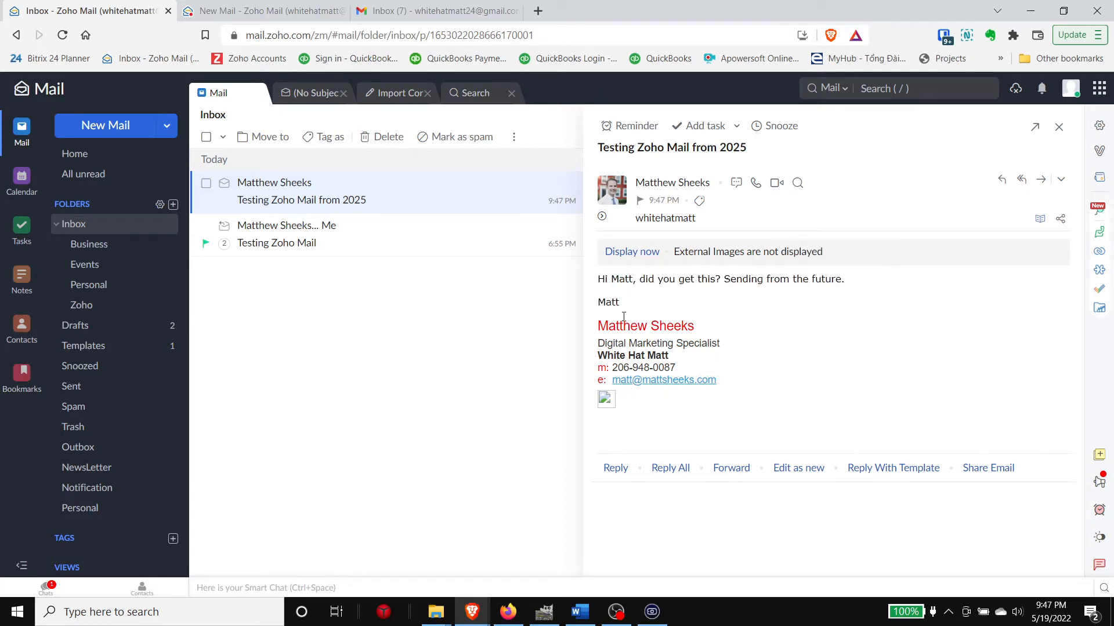
left_click(658, 187)
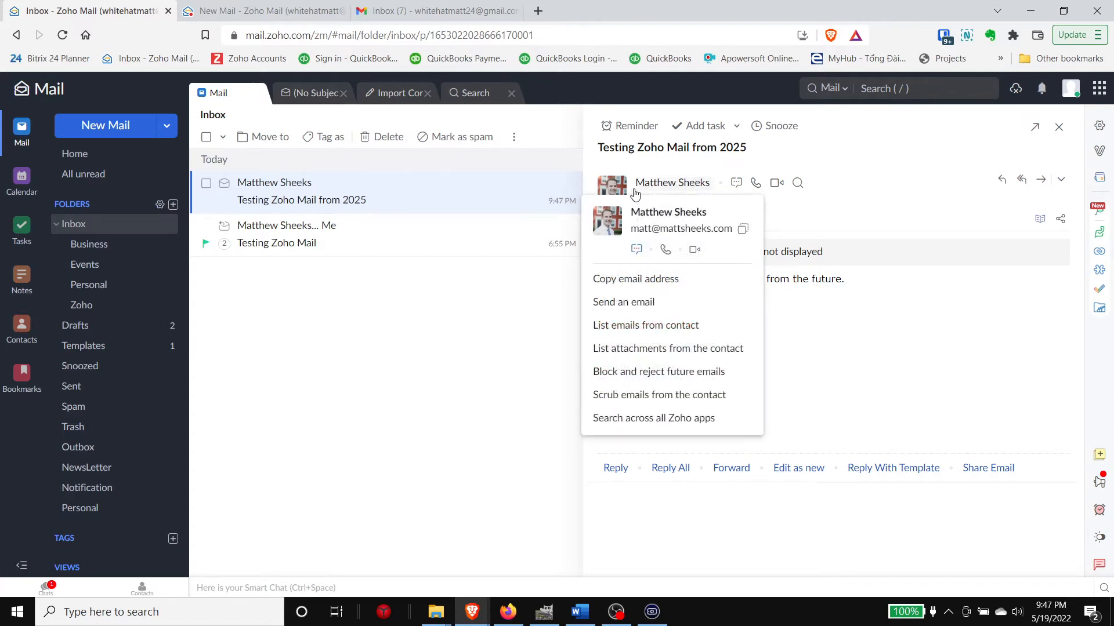
left_click(522, 313)
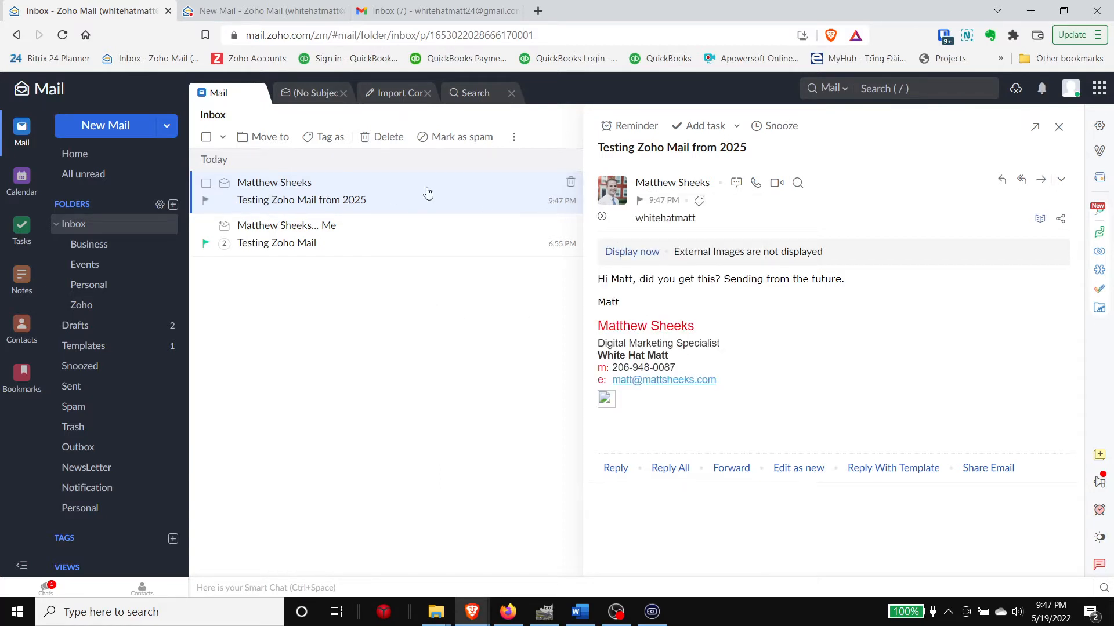
Step: Load the email's external images, then file the message into the Zoho folder
left_click(635, 252)
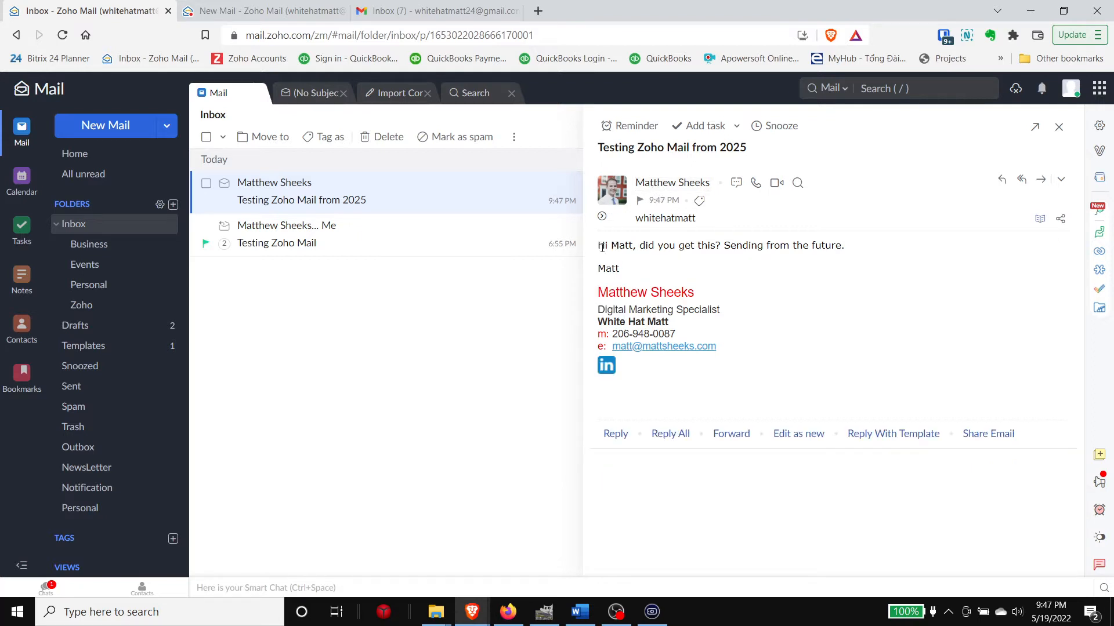
left_click_drag(623, 266, 603, 244)
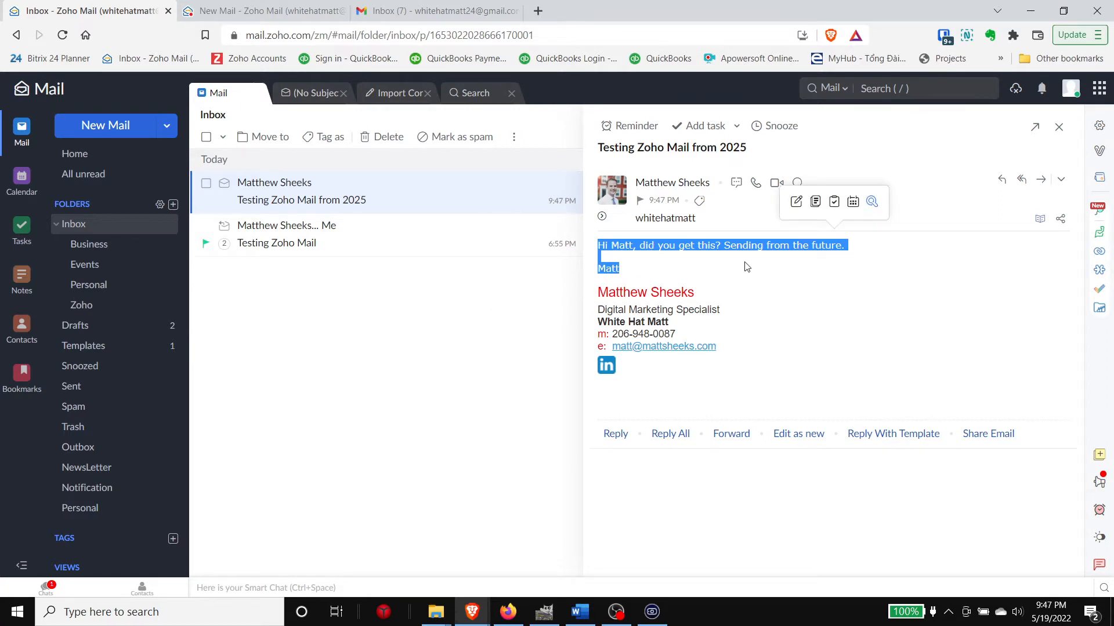
left_click(820, 273)
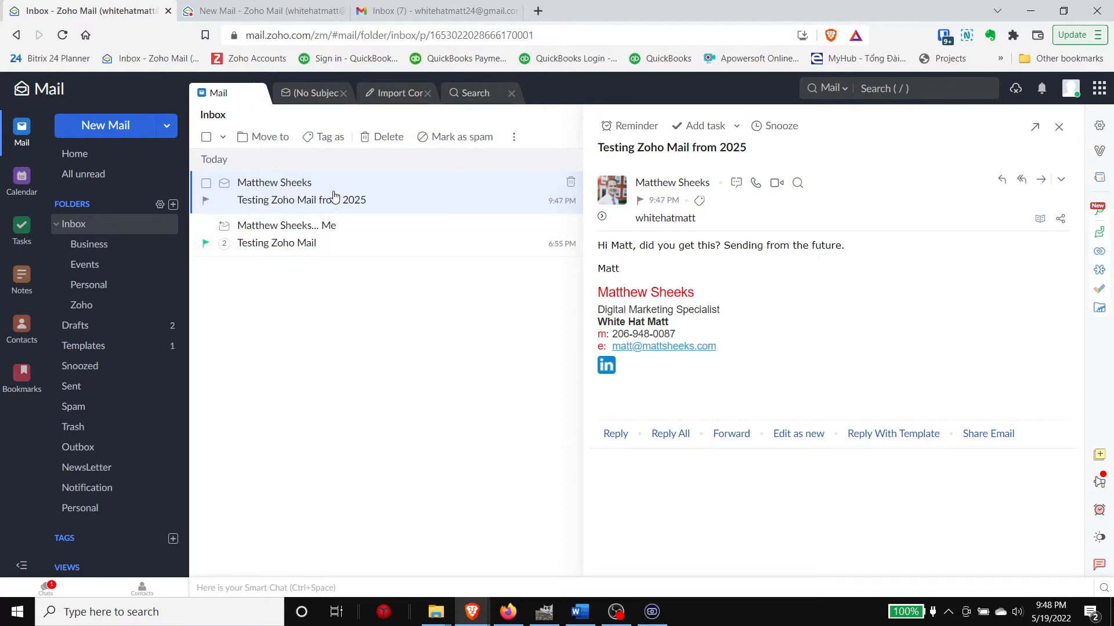
left_click_drag(333, 196, 138, 306)
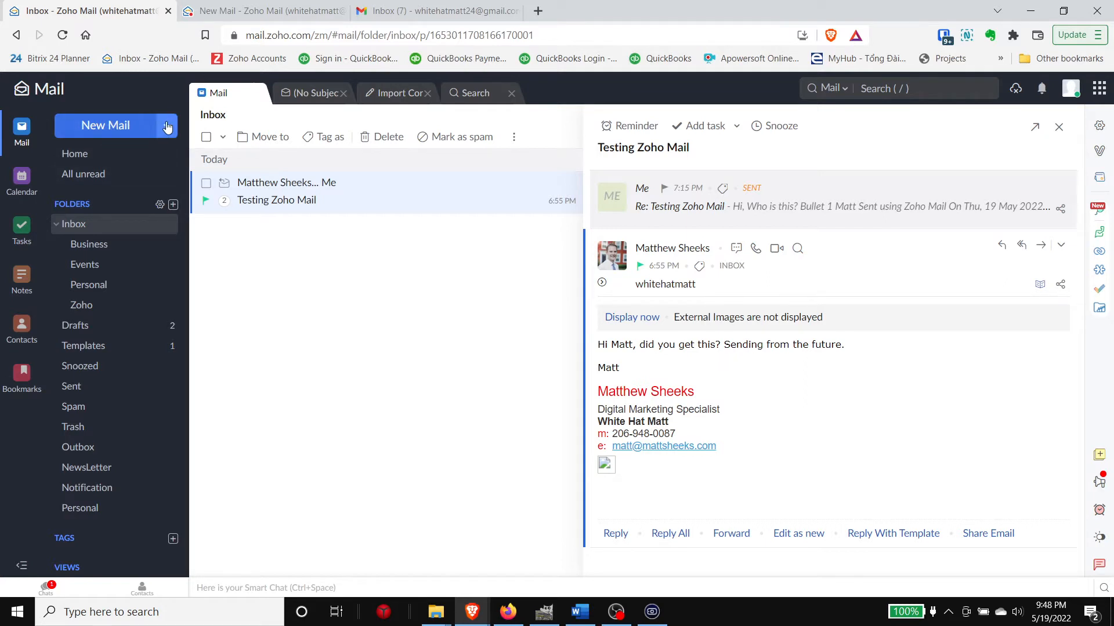
Step: Start a new email and pick the suggested contact as the recipient
mouse_move(115, 136)
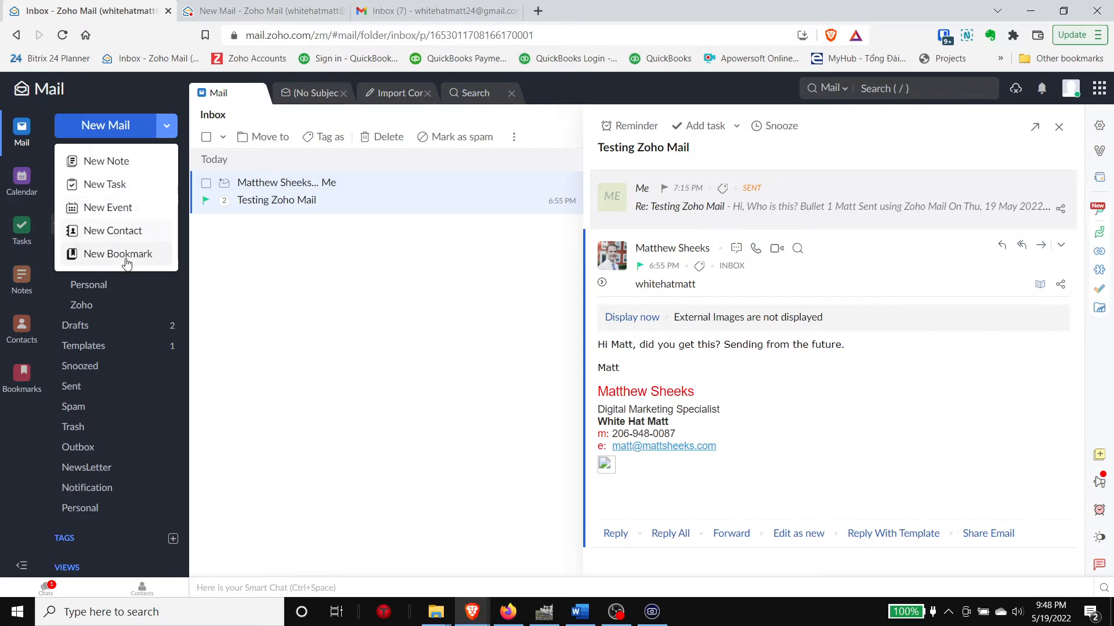
left_click(123, 127)
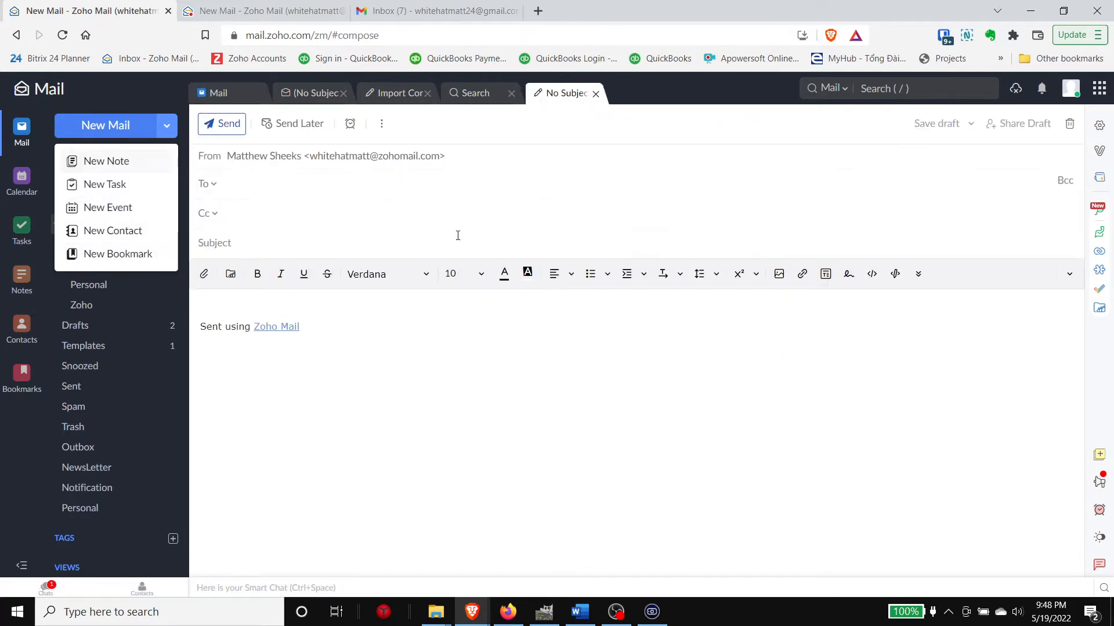
left_click(255, 186)
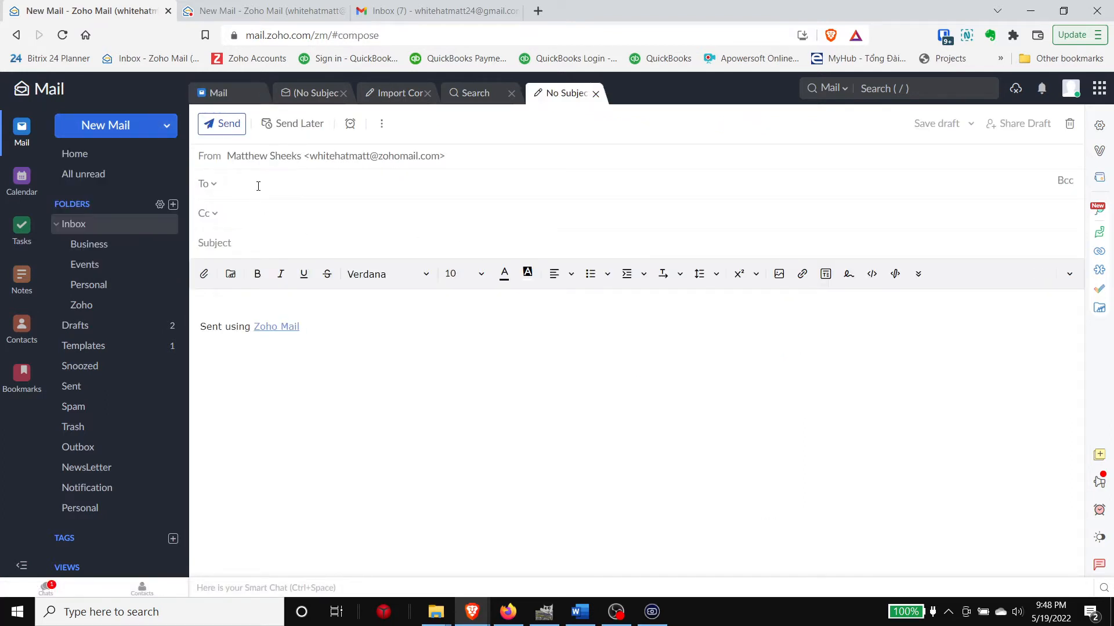
type("matt")
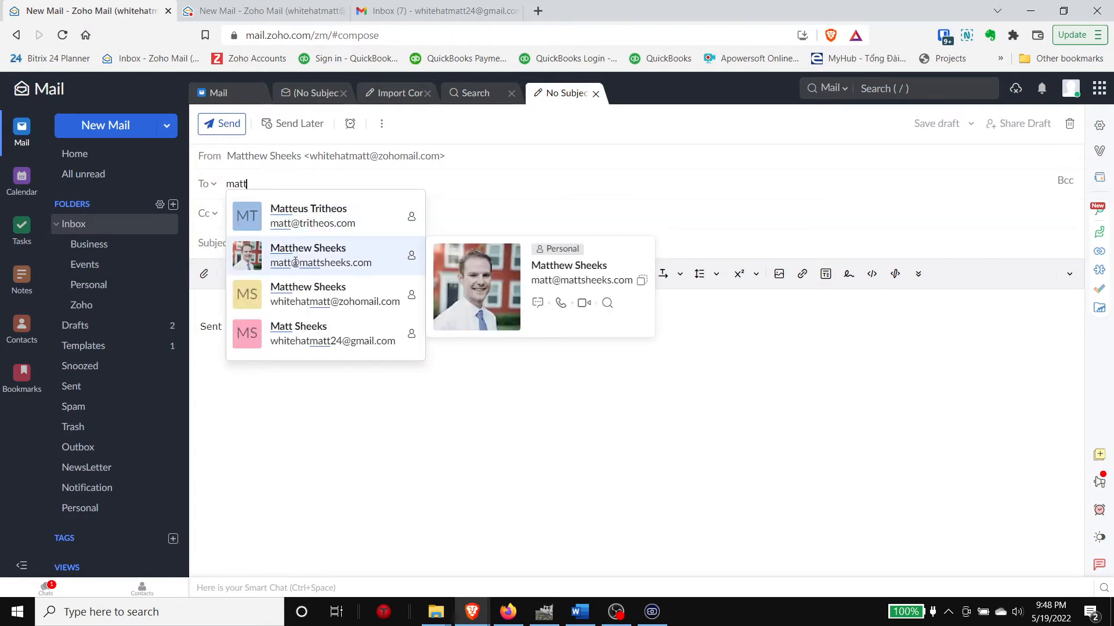
left_click(258, 252)
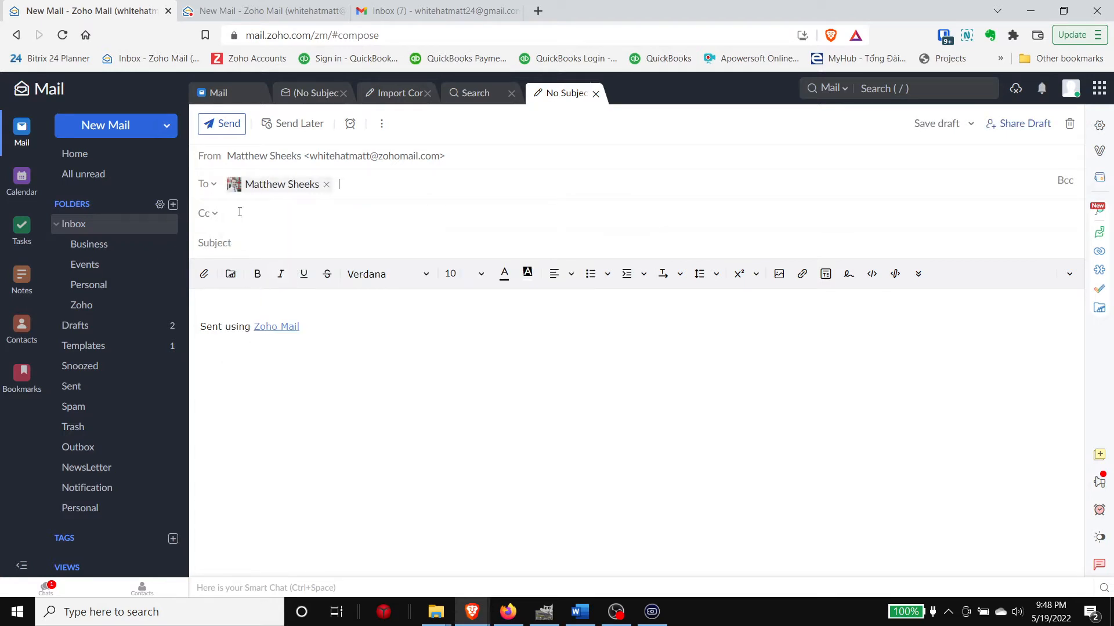
Step: Enter the subject 'Who are you?' and a short two-line body asking how they're here too
type("Who are you?")
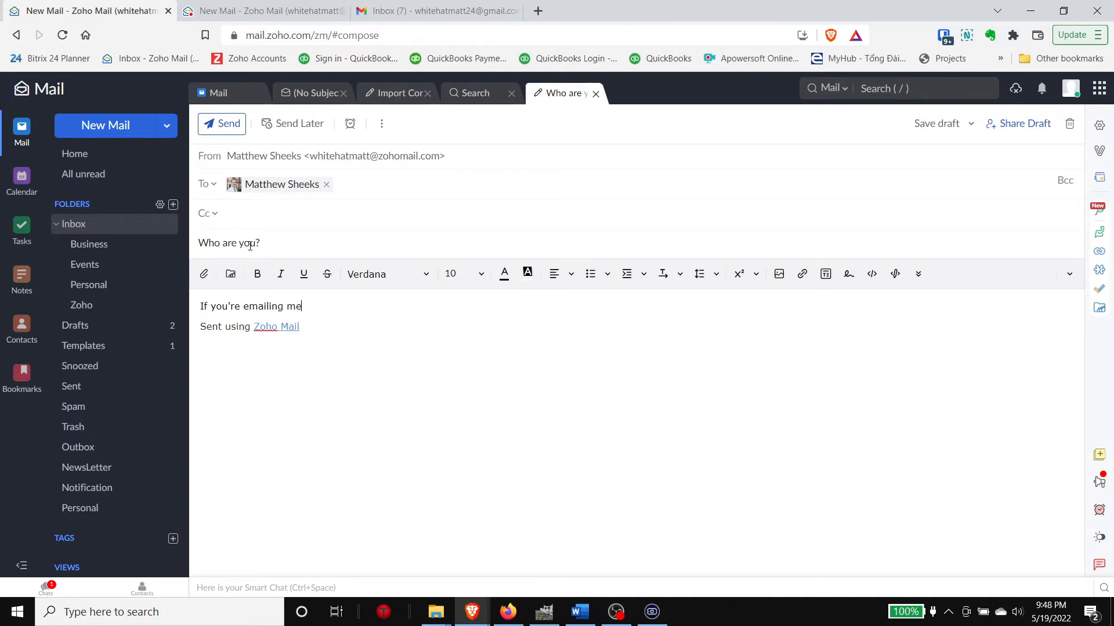
type("ght now, how am I here right now too?")
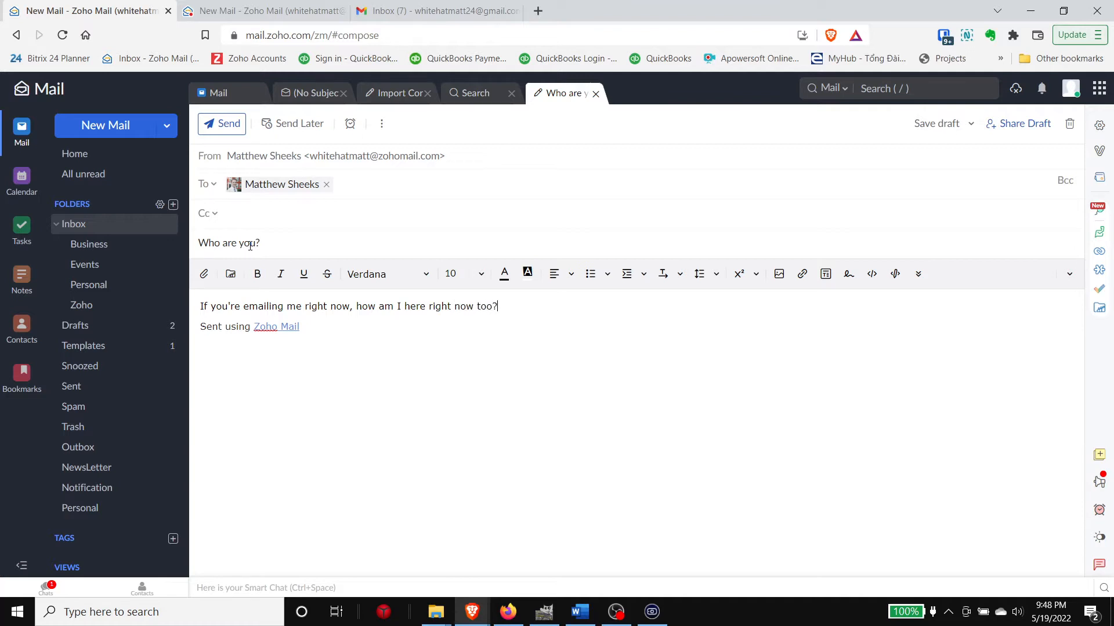
key("Return")
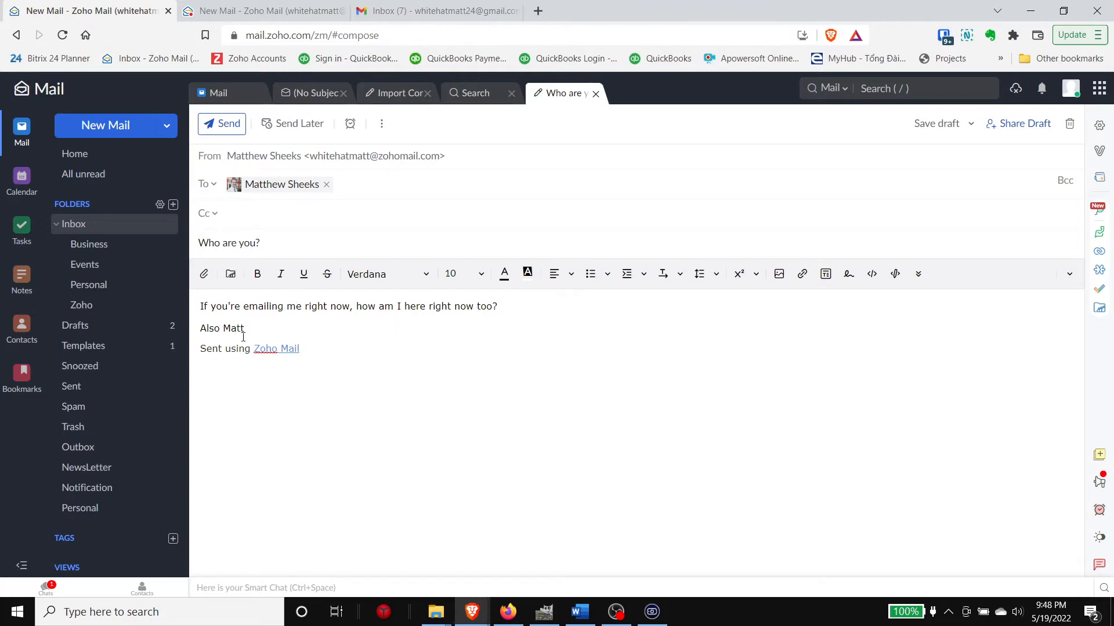
left_click_drag(200, 308, 268, 324)
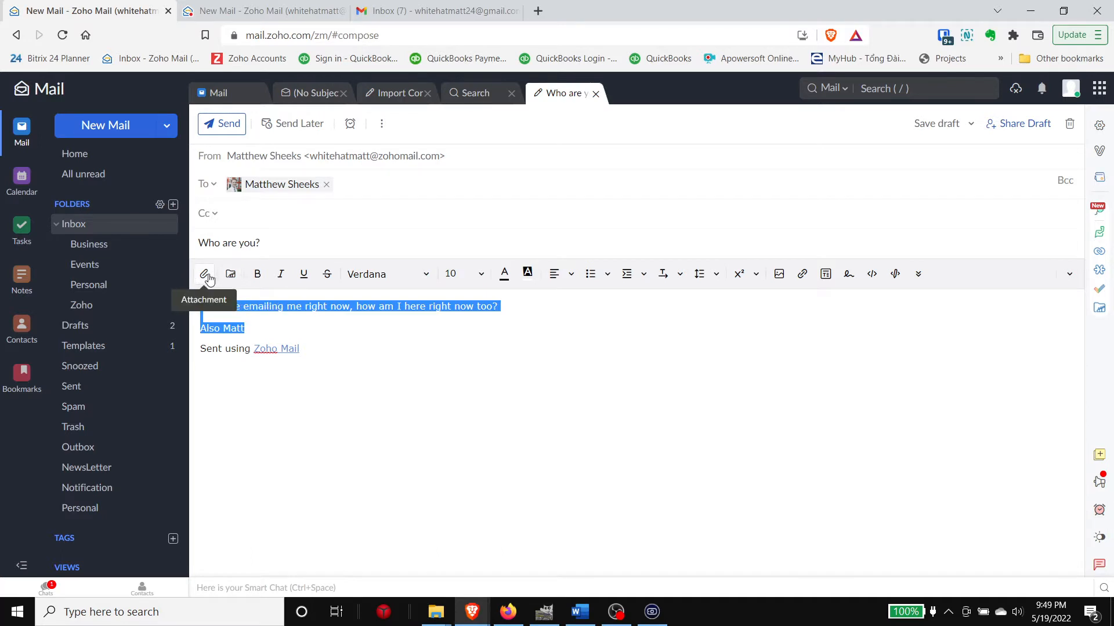
left_click(319, 332)
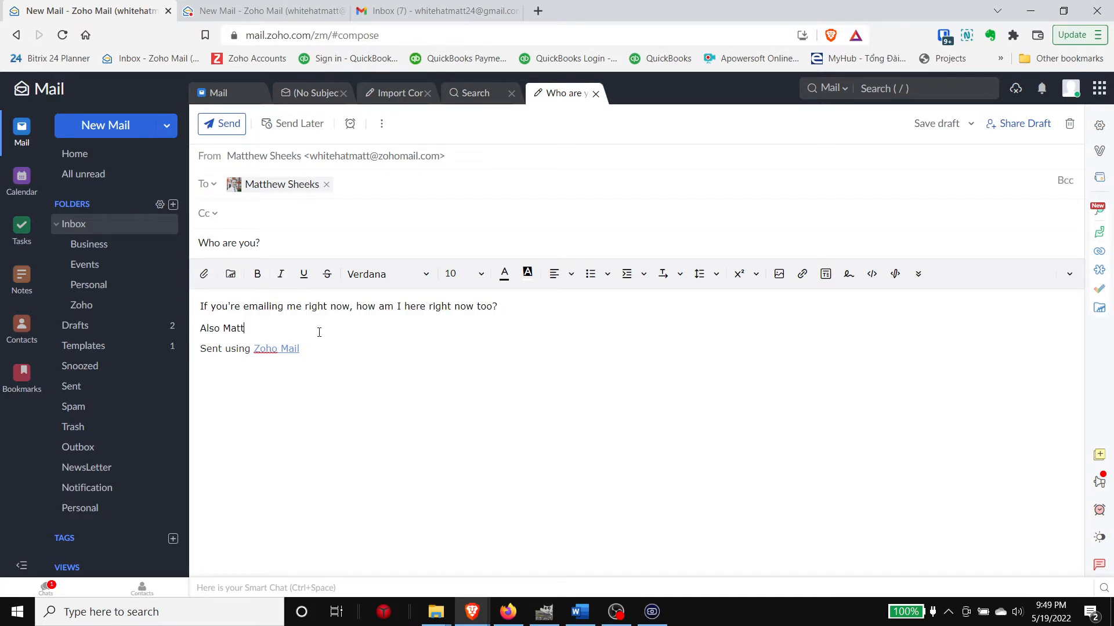
left_click(205, 279)
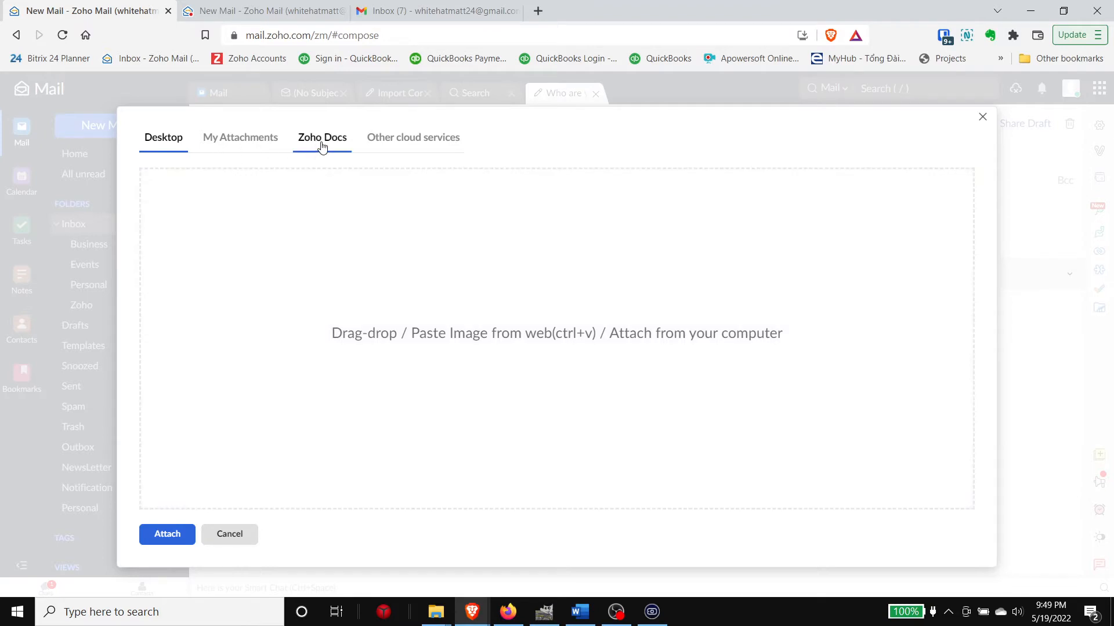
left_click(322, 145)
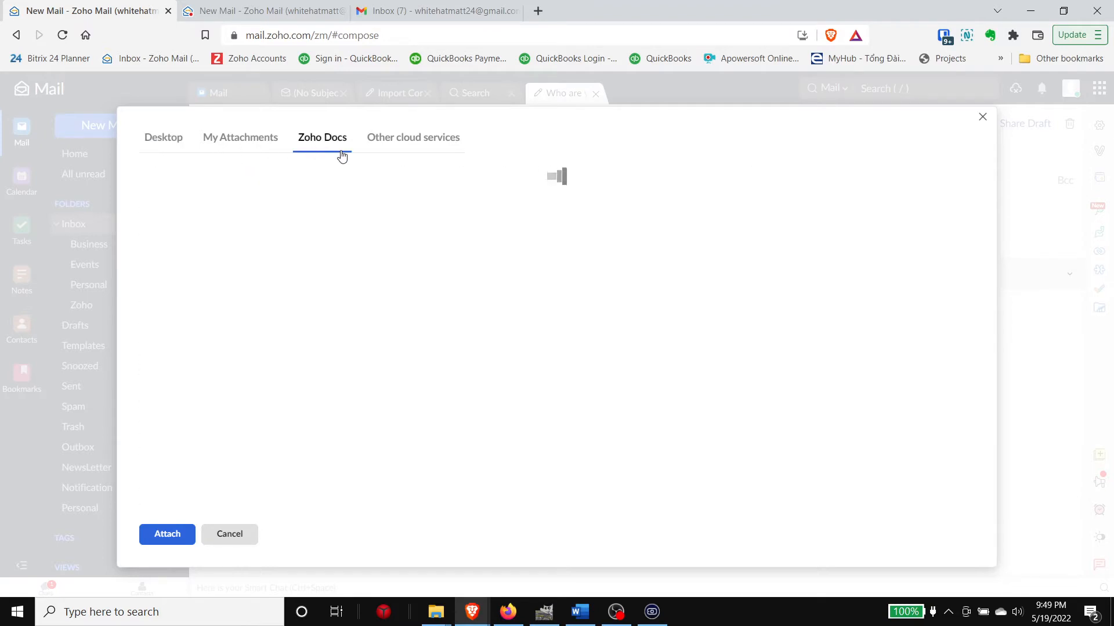
left_click(416, 148)
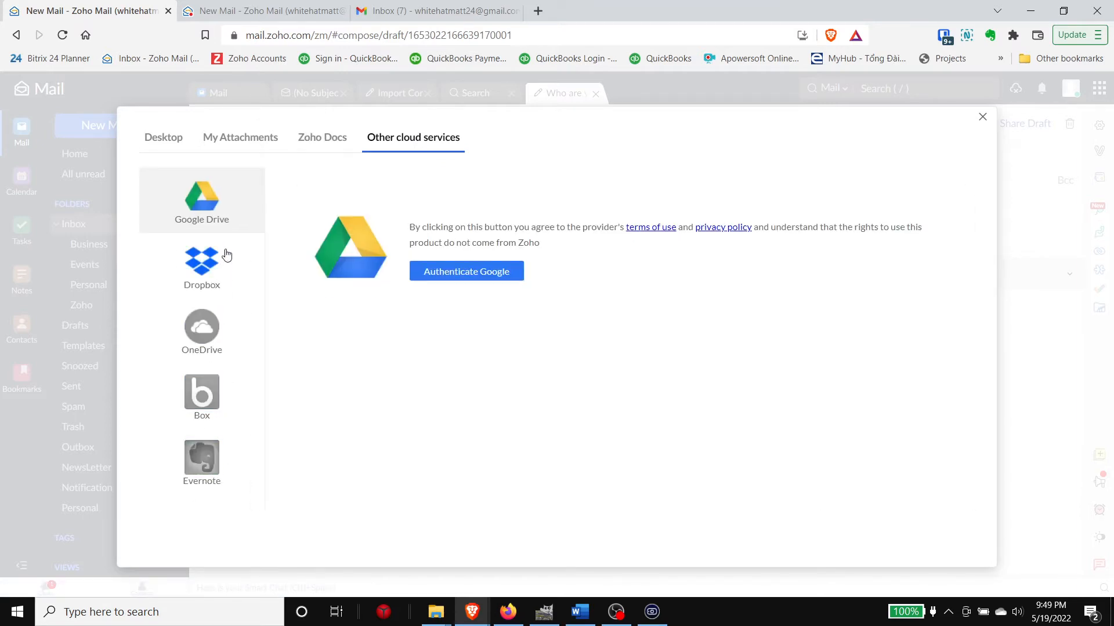
left_click(323, 139)
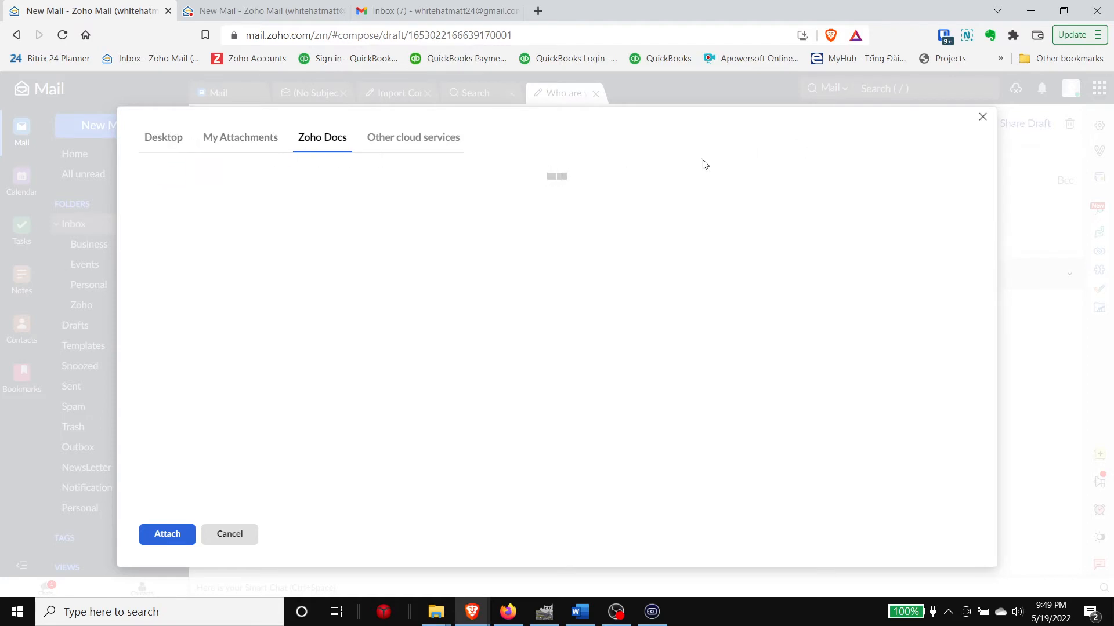
left_click(180, 138)
left_click(464, 229)
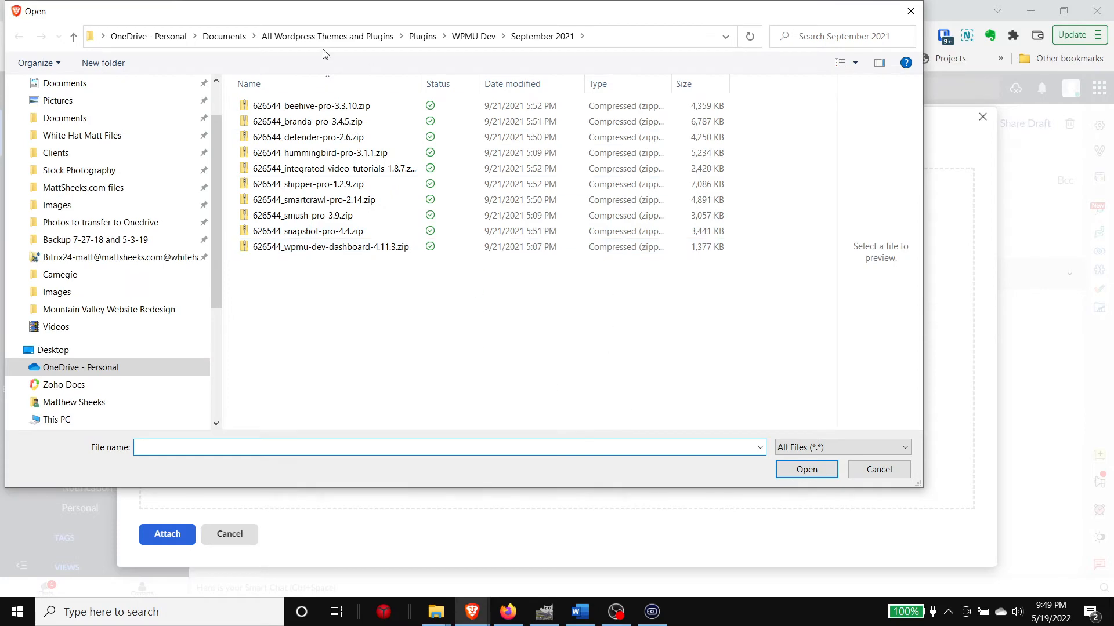
left_click(870, 474)
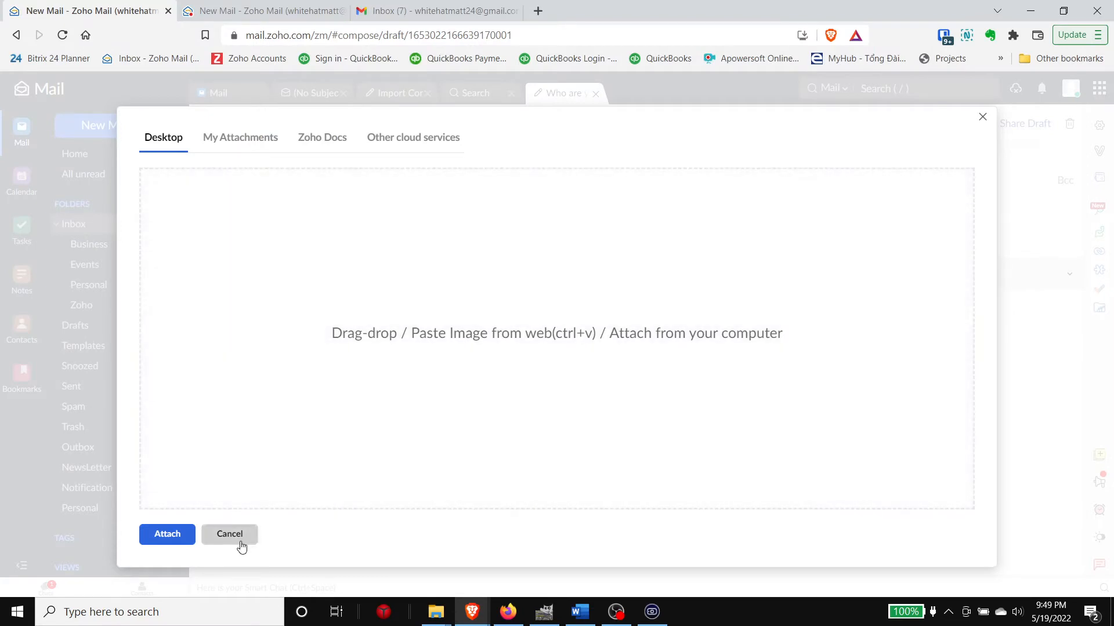
left_click(240, 540)
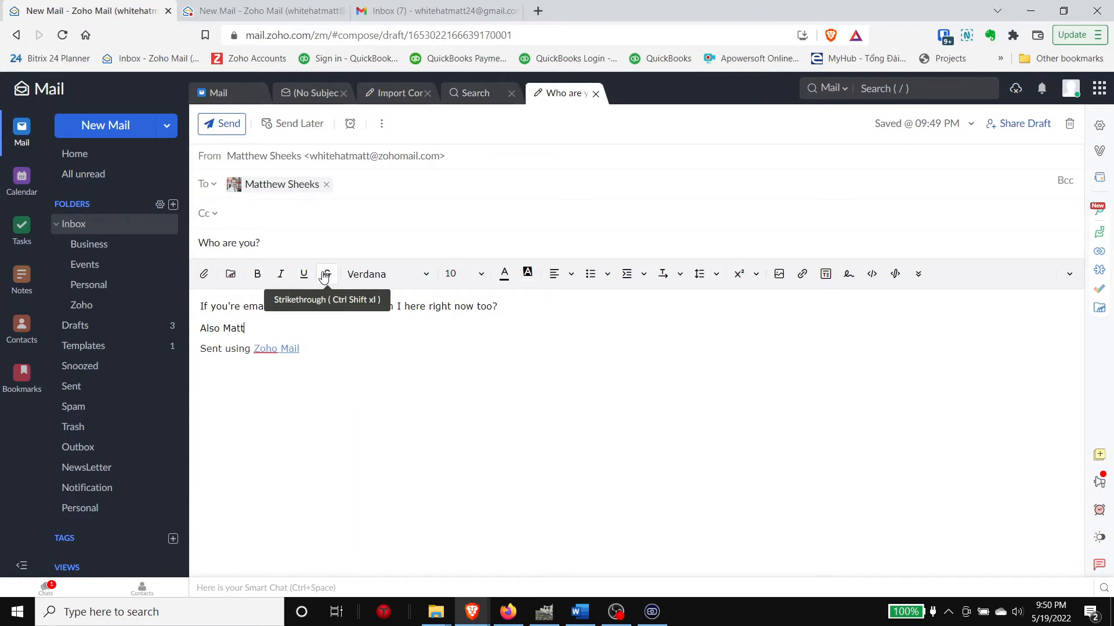
Step: Keep the Verdana font and current alignment, add a blank line after the first sentence, and bring up image insertion
left_click(370, 284)
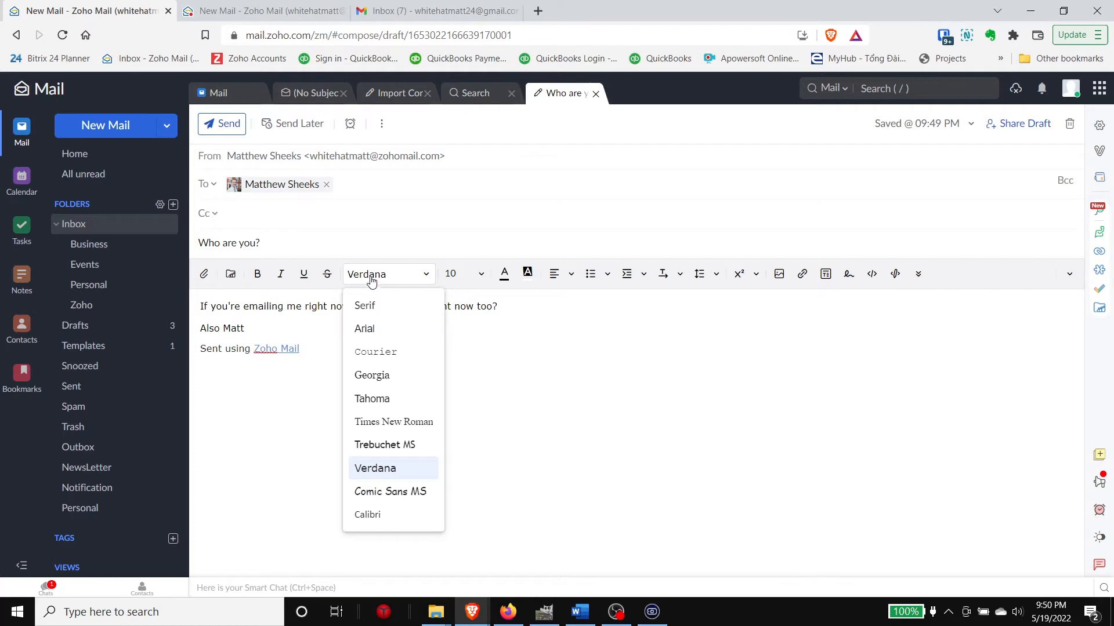
left_click(371, 281)
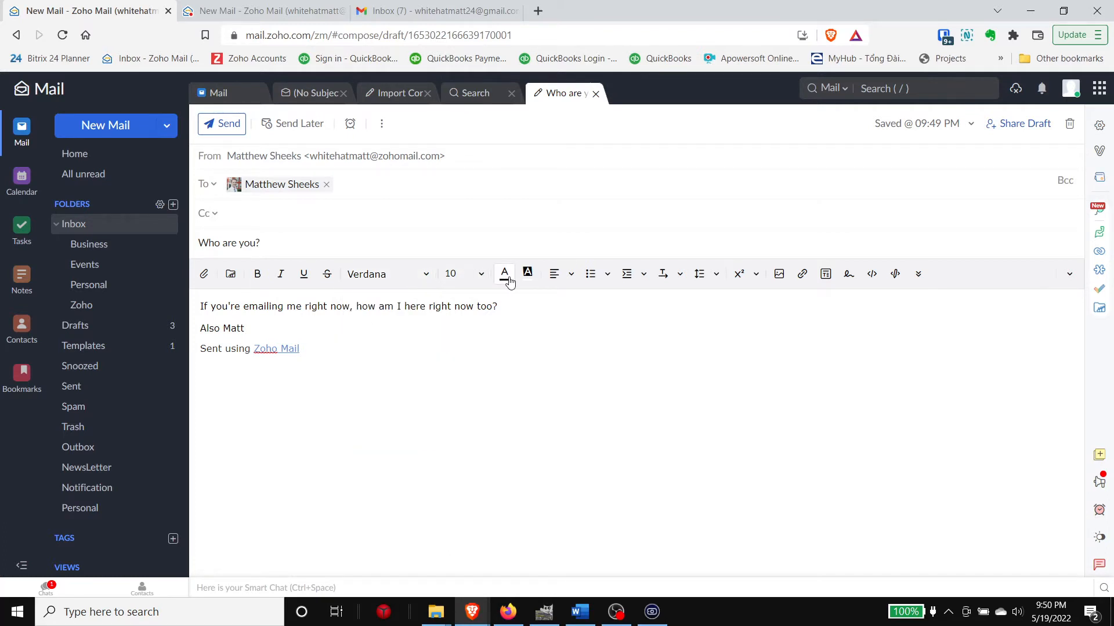
left_click(572, 278)
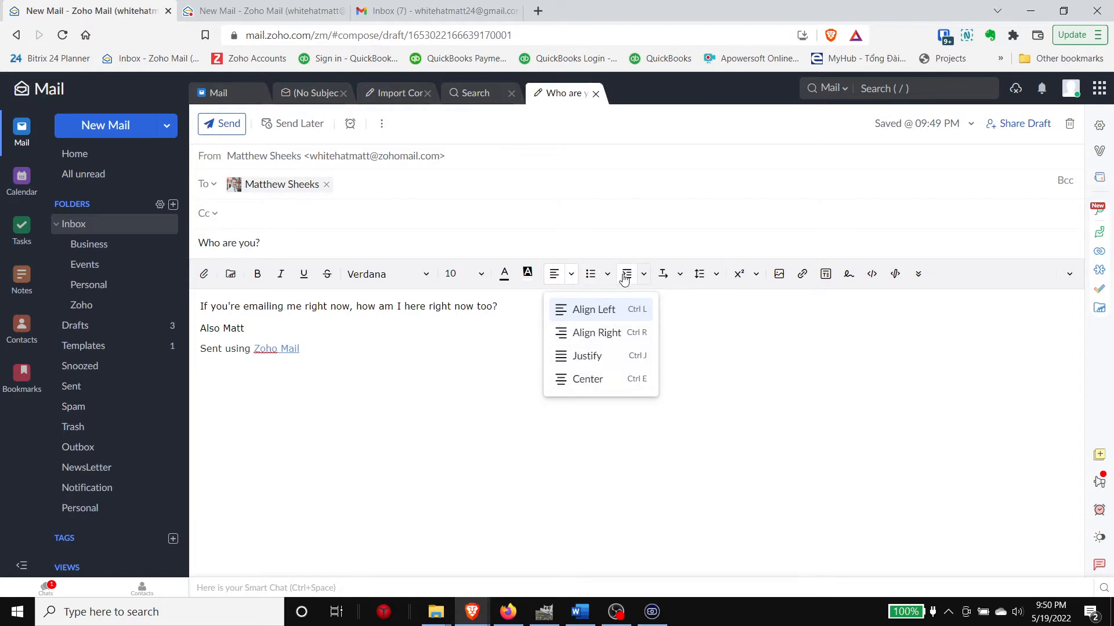
left_click(663, 327)
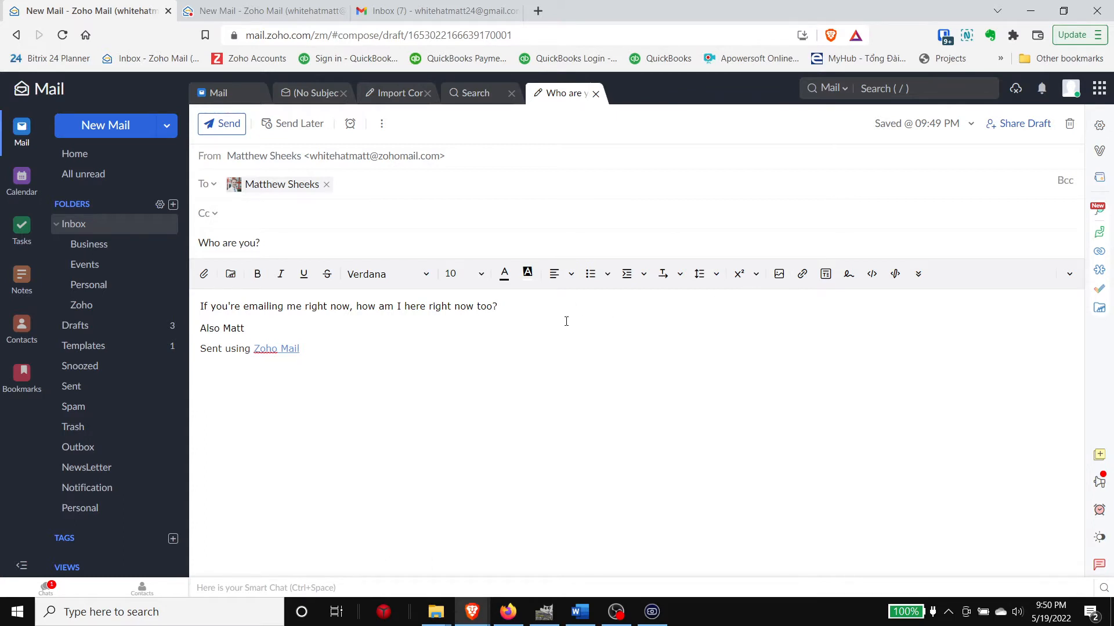
key("Return")
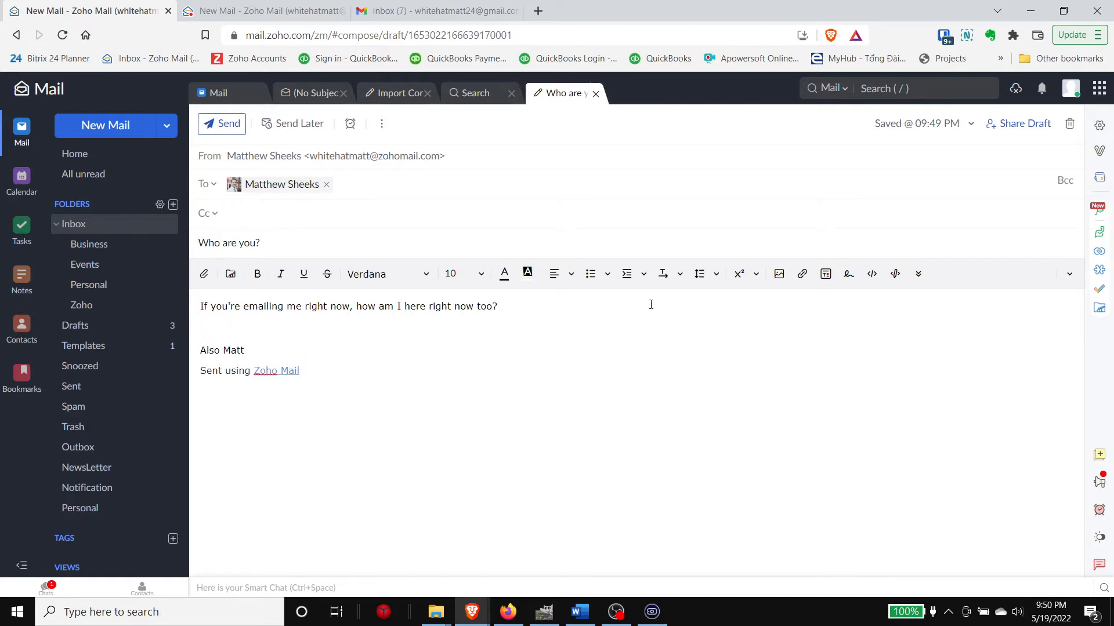
left_click(778, 275)
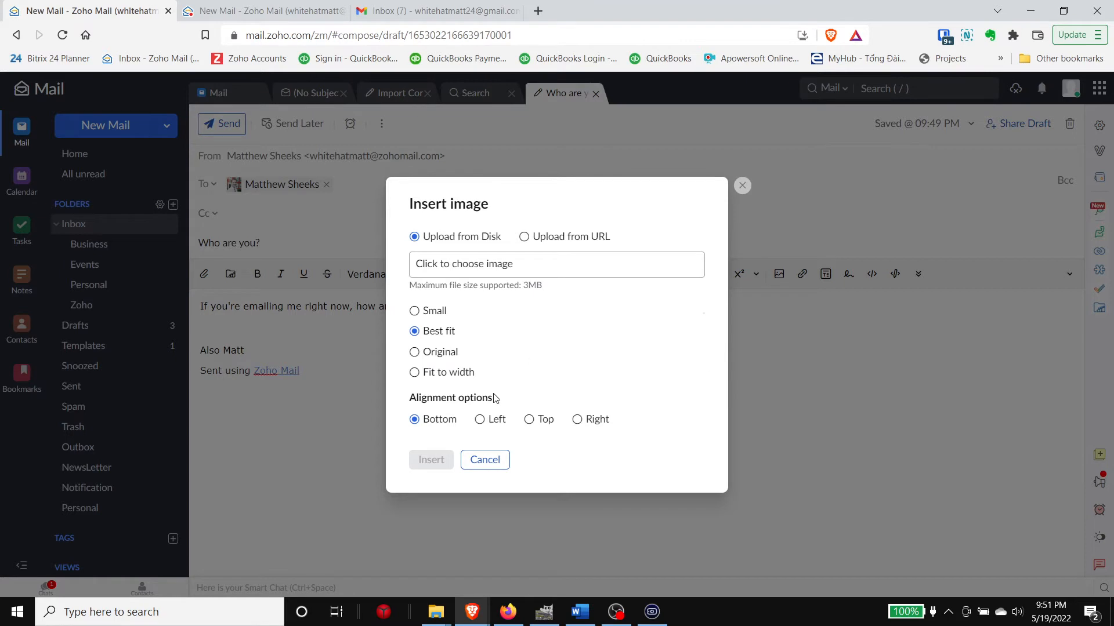
Step: Cancel the Insert image dialog, leaving the 'Who are you?' draft without an image
left_click(468, 459)
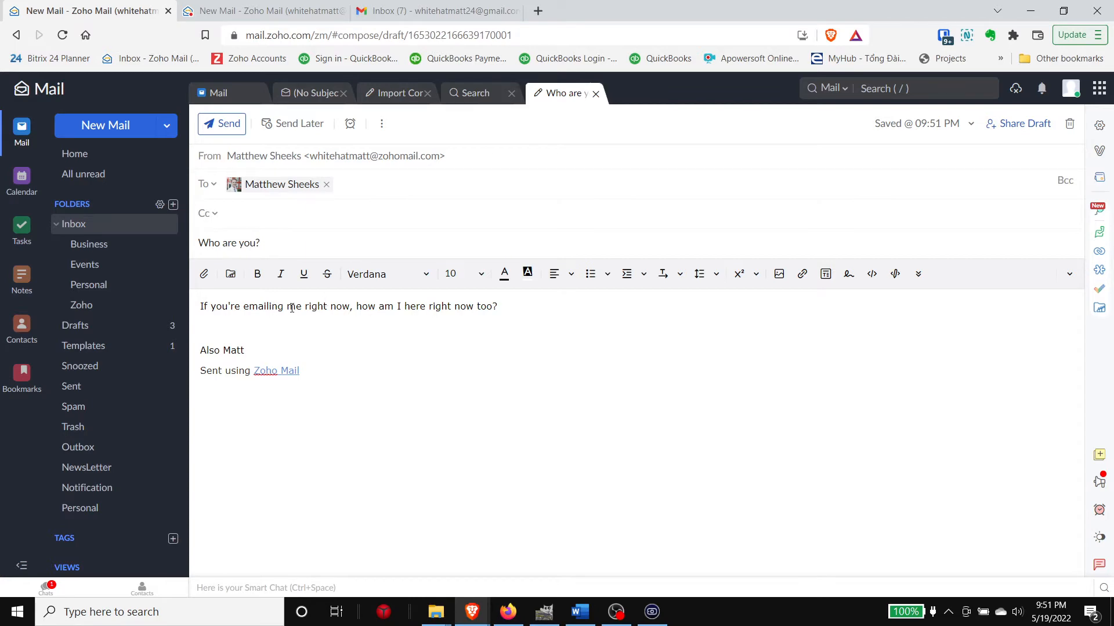
Step: Hyperlink the word 'me' in the first sentence to the personal website address
left_click(802, 273)
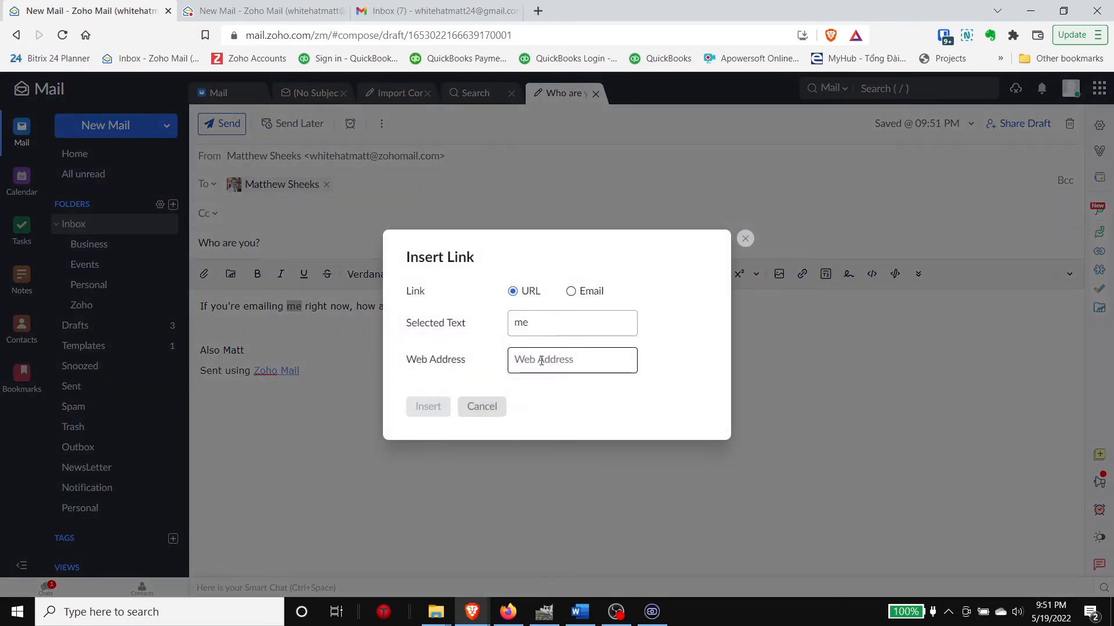
type("http")
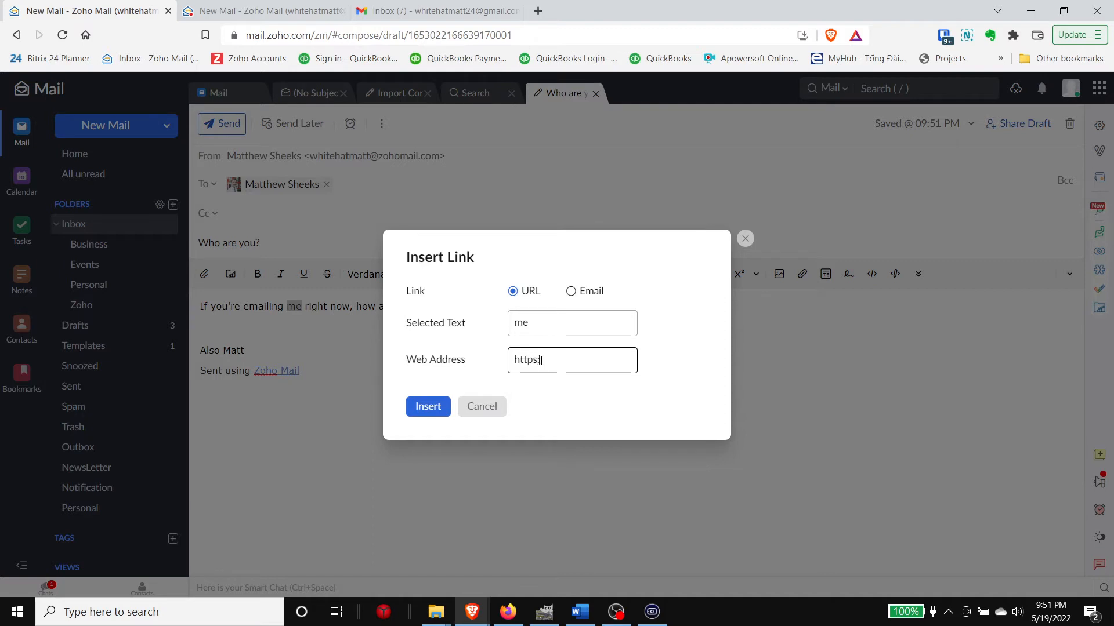
type("s://www.mattsheeks")
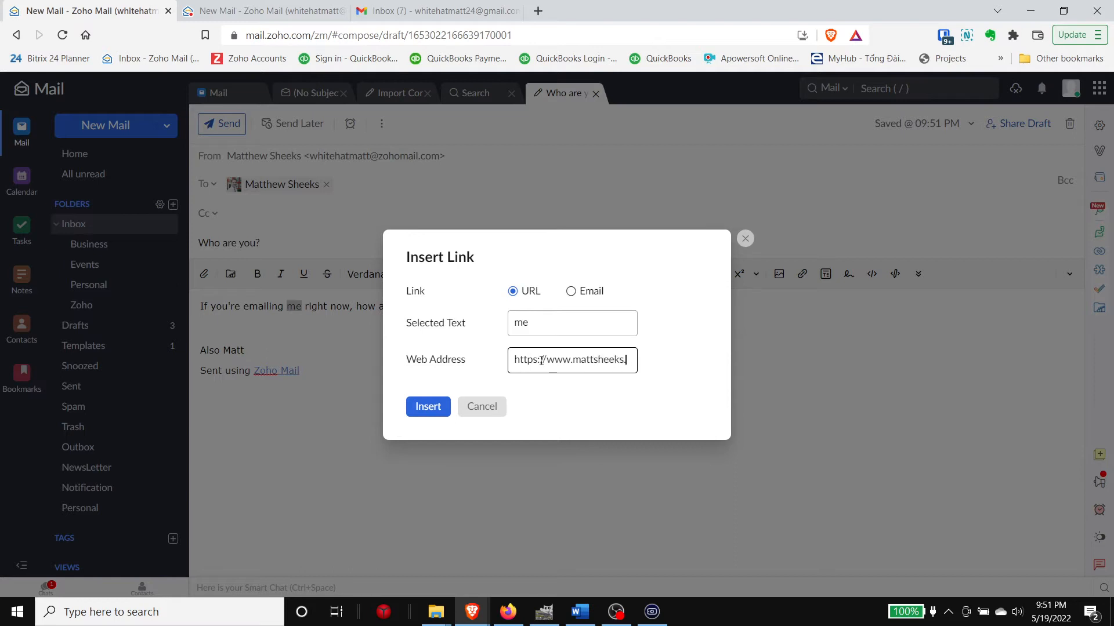
type(".com")
left_click(424, 407)
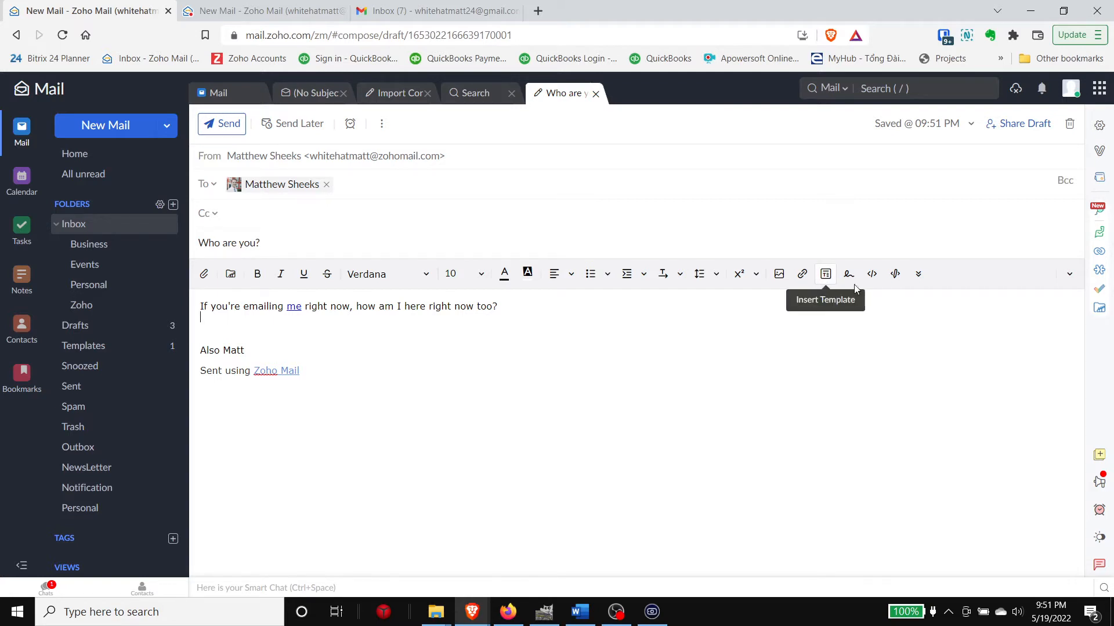
Step: Browse templates and formatting options without changes, then delete the blank line before the sign-off
left_click(824, 275)
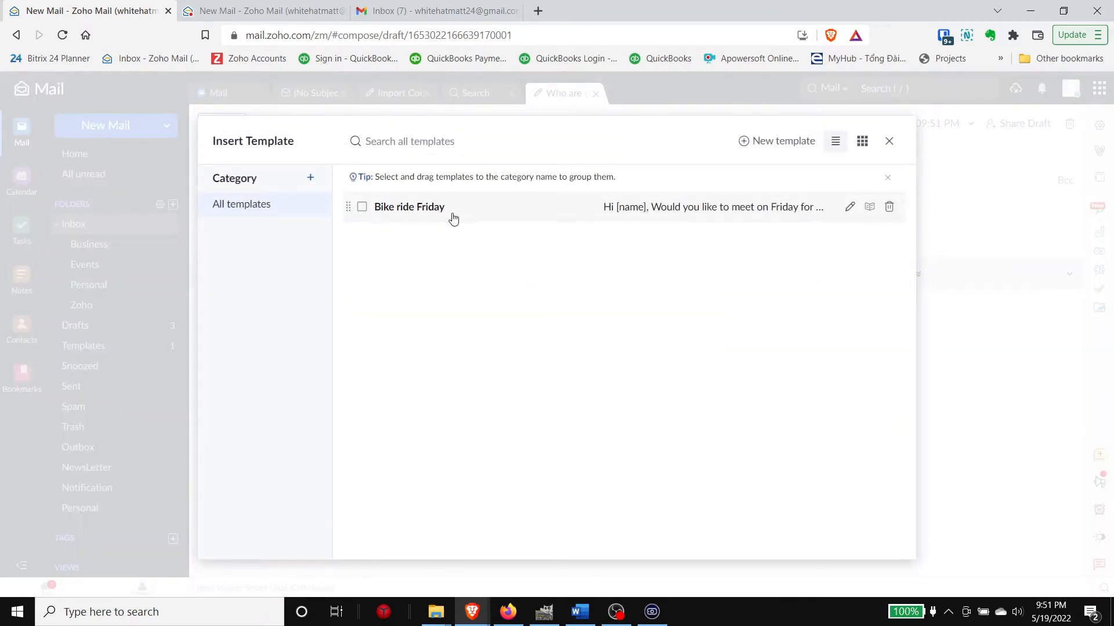
left_click(889, 141)
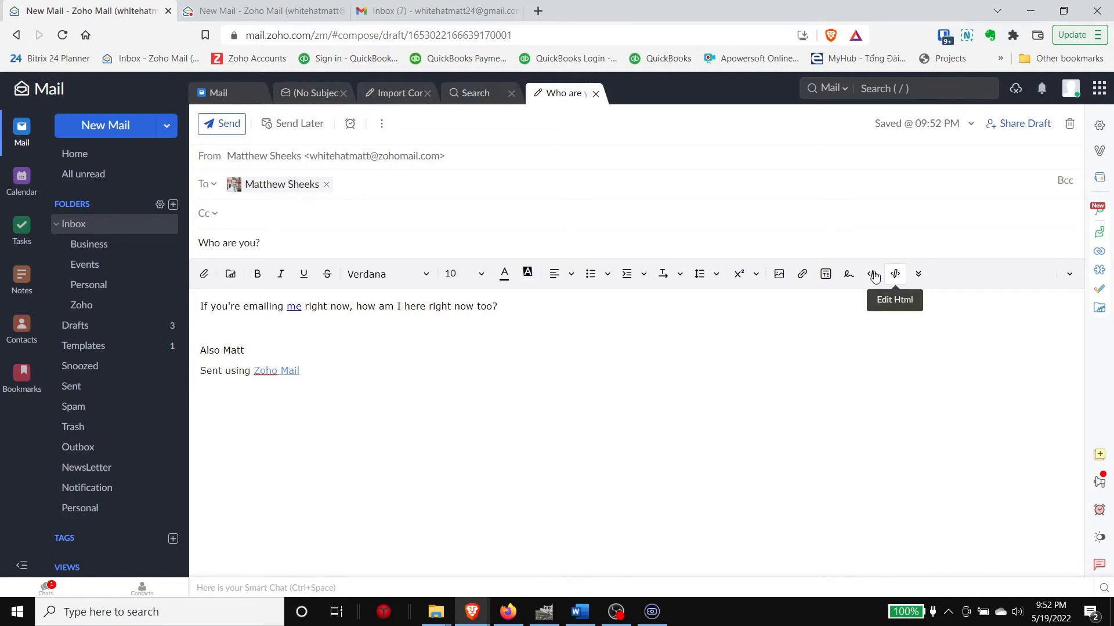
left_click(918, 282)
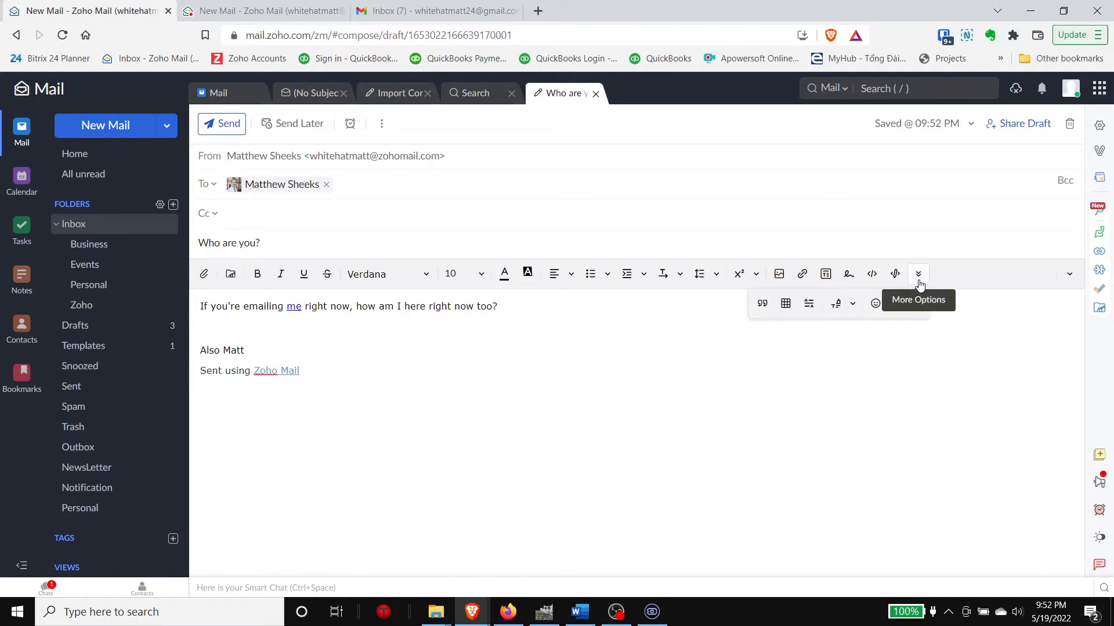
left_click(853, 303)
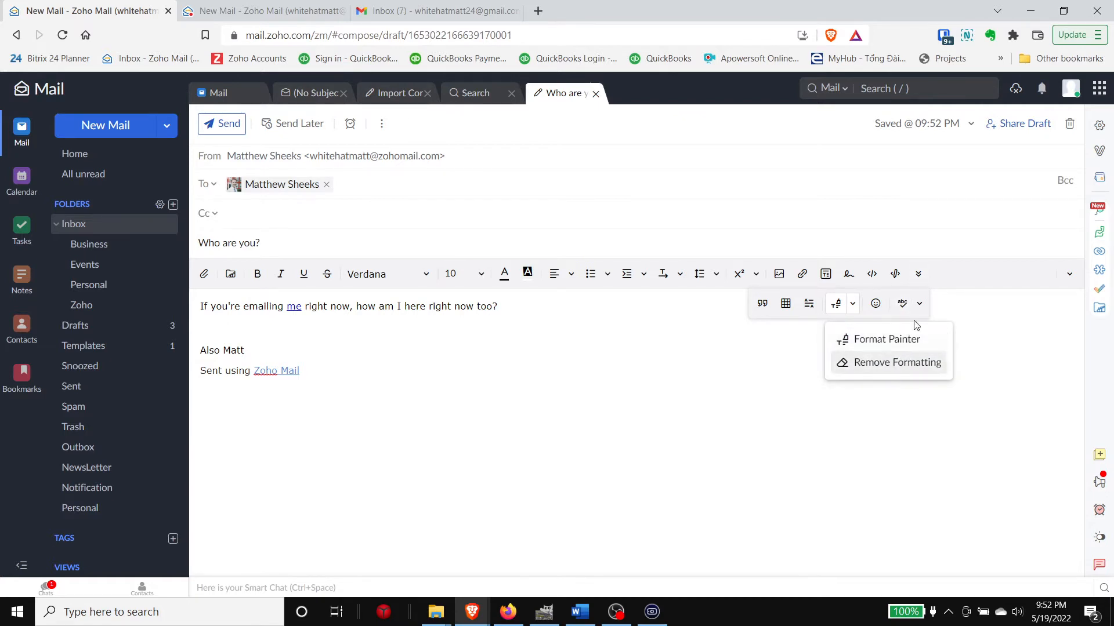
left_click(648, 326)
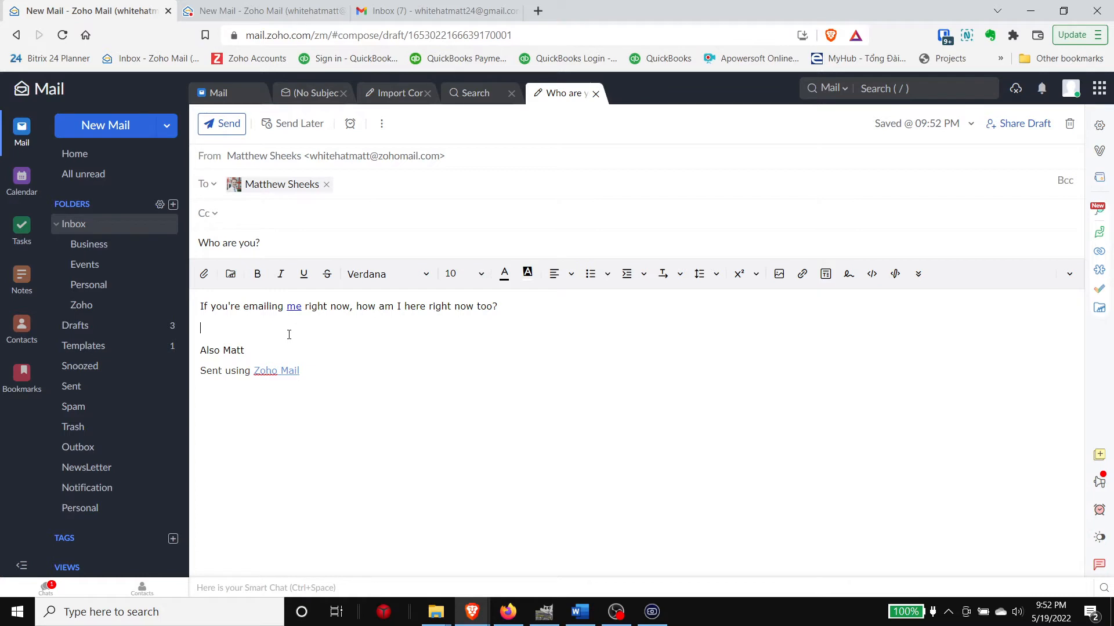
key("BackSpace")
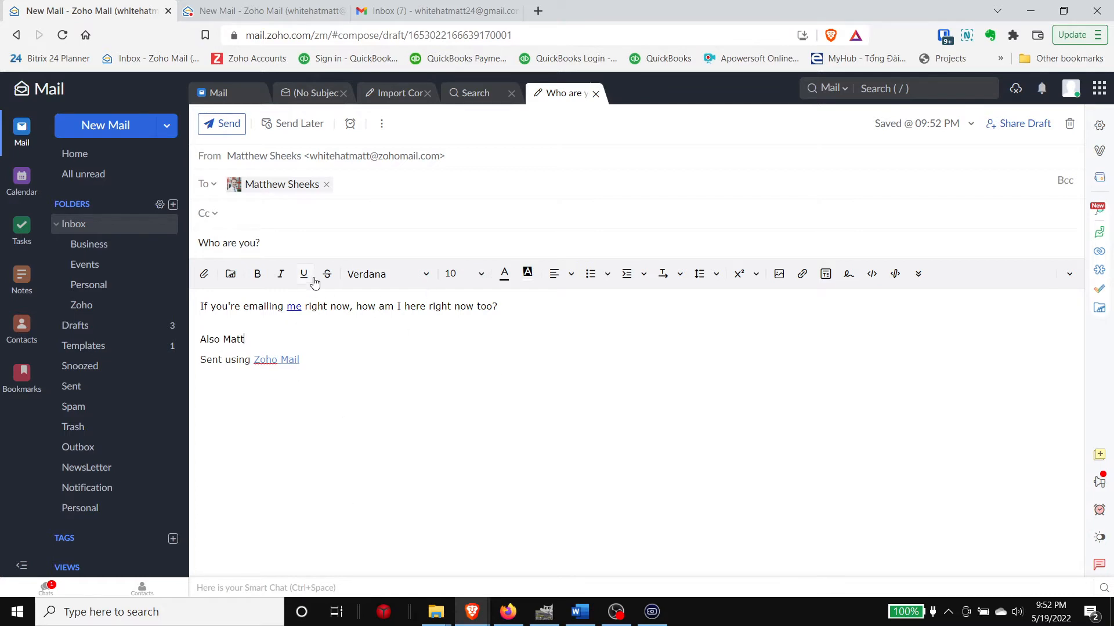
left_click(1068, 280)
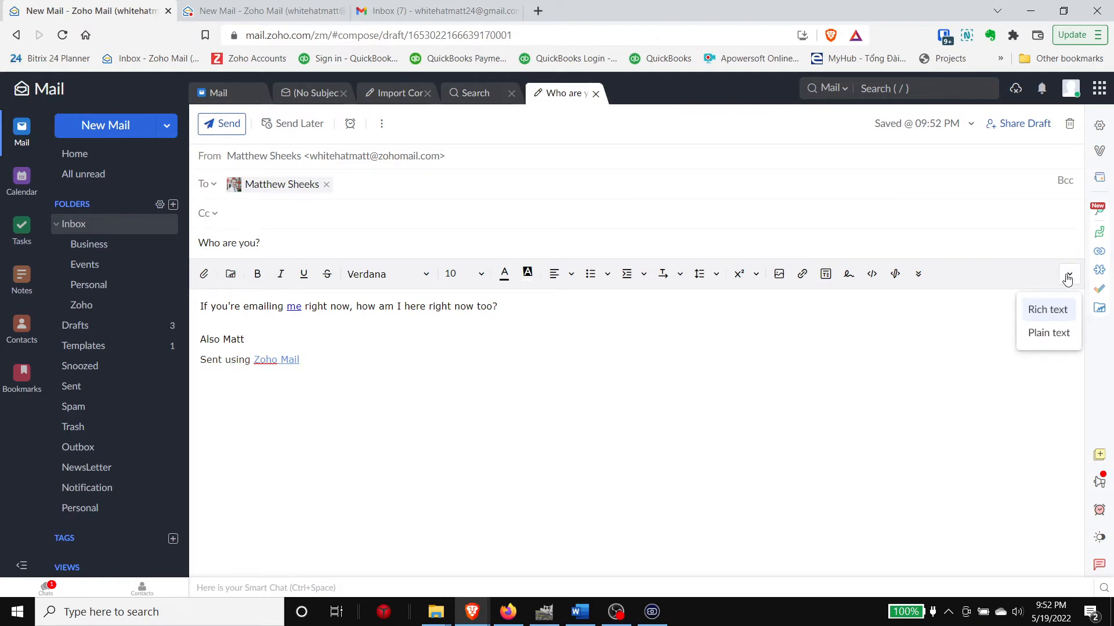
left_click(1053, 334)
left_click(700, 368)
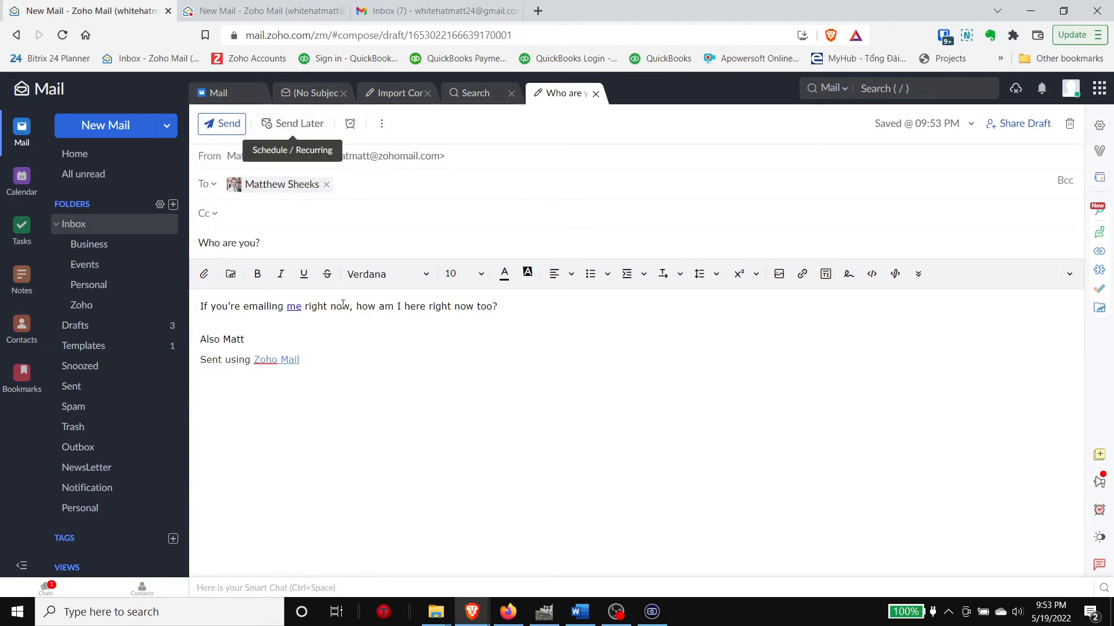
Step: Choose Send Later with a custom date of 05/19/2022 and edit the send time to 22:05
left_click(299, 124)
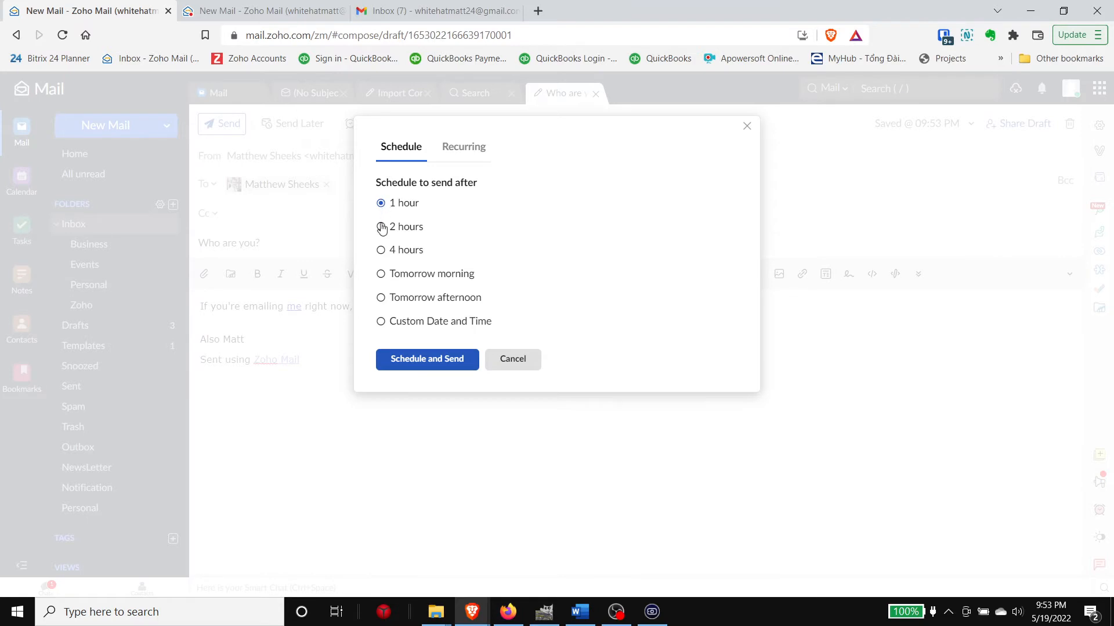
left_click(382, 322)
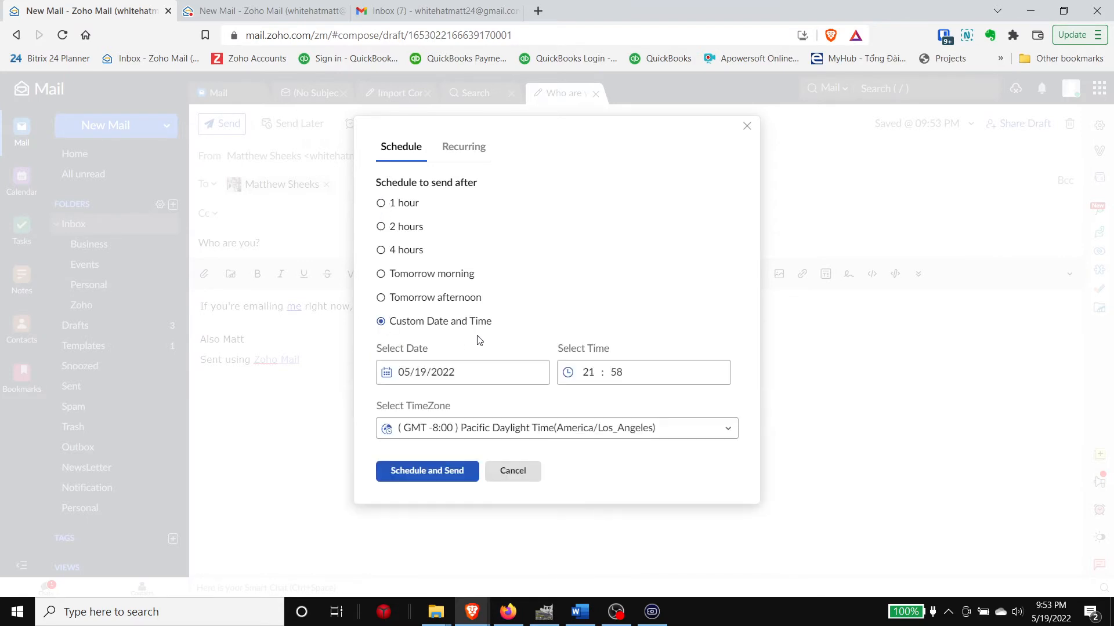
left_click(624, 375)
left_click_drag(624, 372, 610, 372)
left_click(592, 374)
left_click_drag(619, 373, 610, 372)
type("0")
Step: Schedule the email for 22:05, close the conversation preview, and collapse the Inbox subfolders
left_click(439, 471)
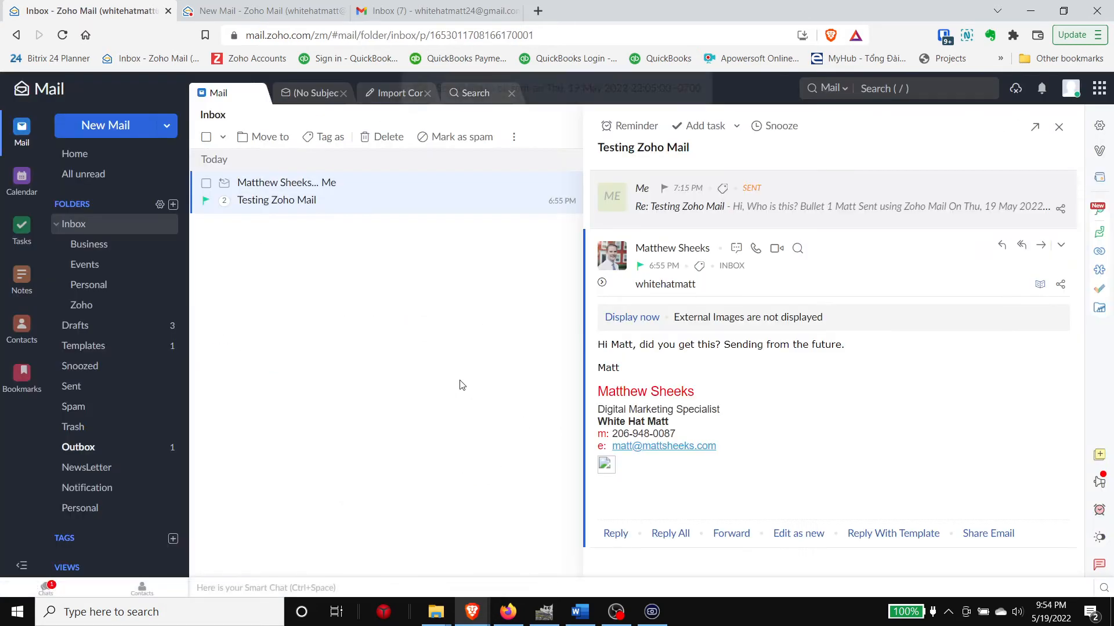
left_click(116, 229)
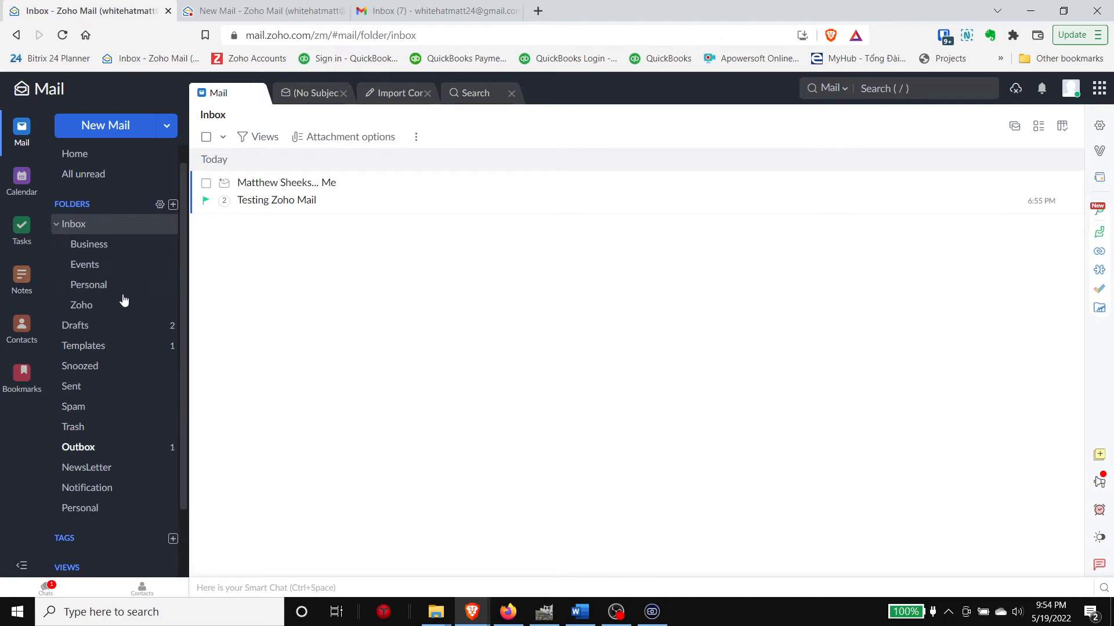
left_click(56, 226)
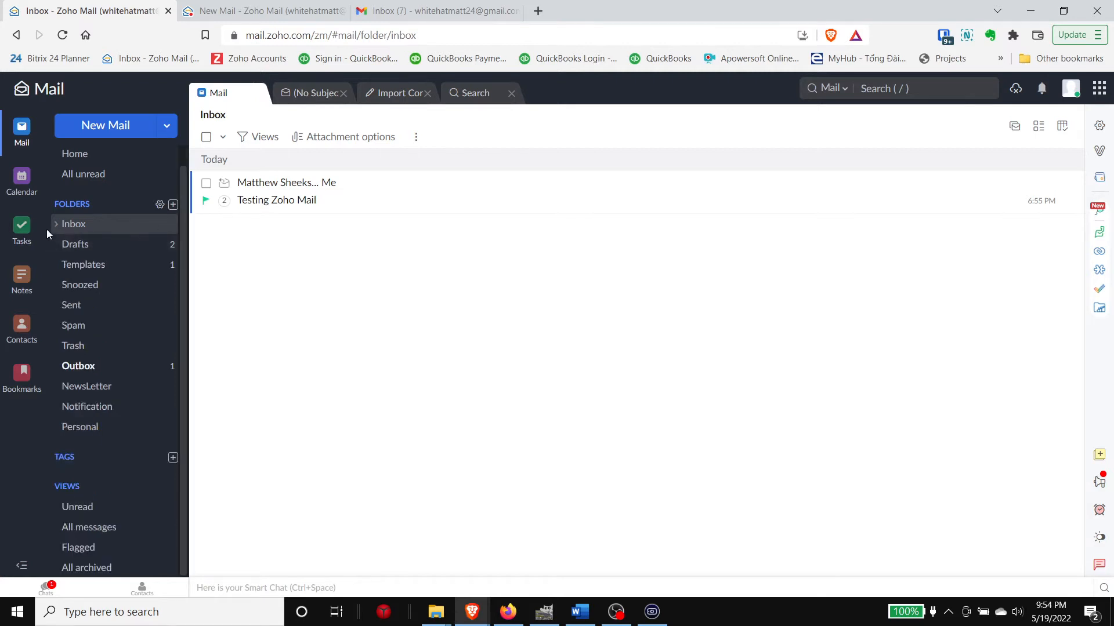
left_click(58, 226)
left_click(57, 225)
Step: Open the Outbox and reopen the scheduled 'Who are you?' email for editing
left_click(120, 368)
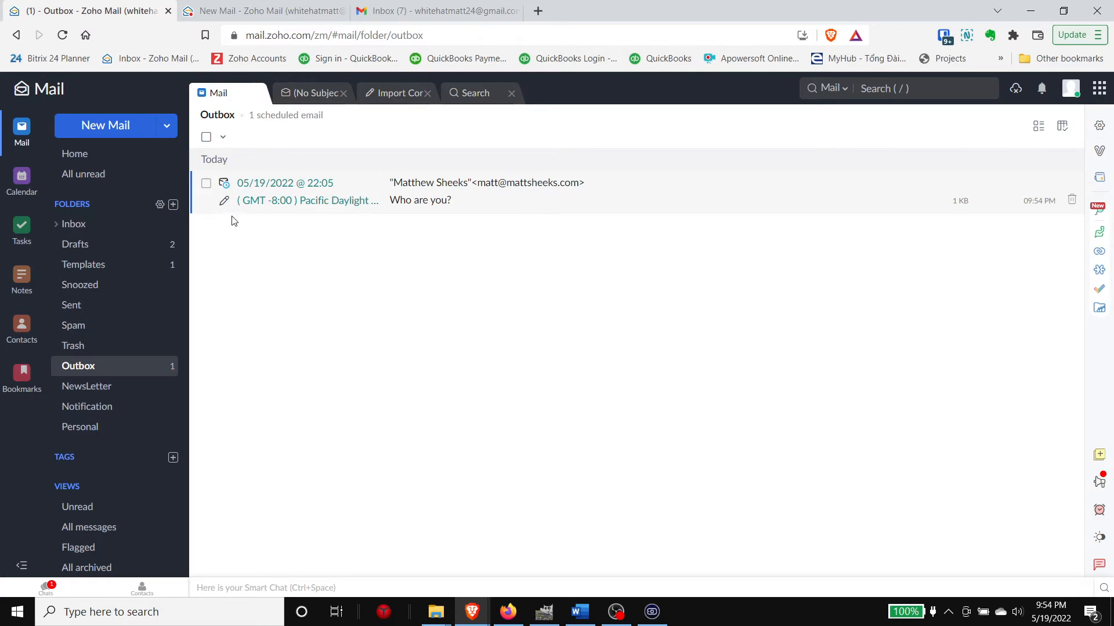
left_click(397, 192)
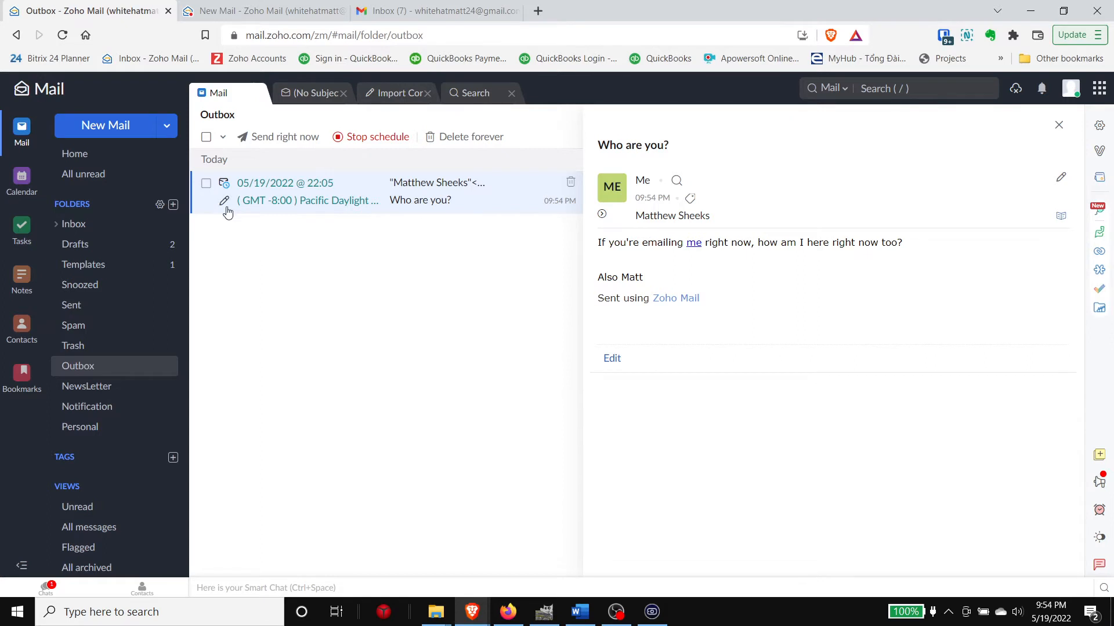
left_click(224, 203)
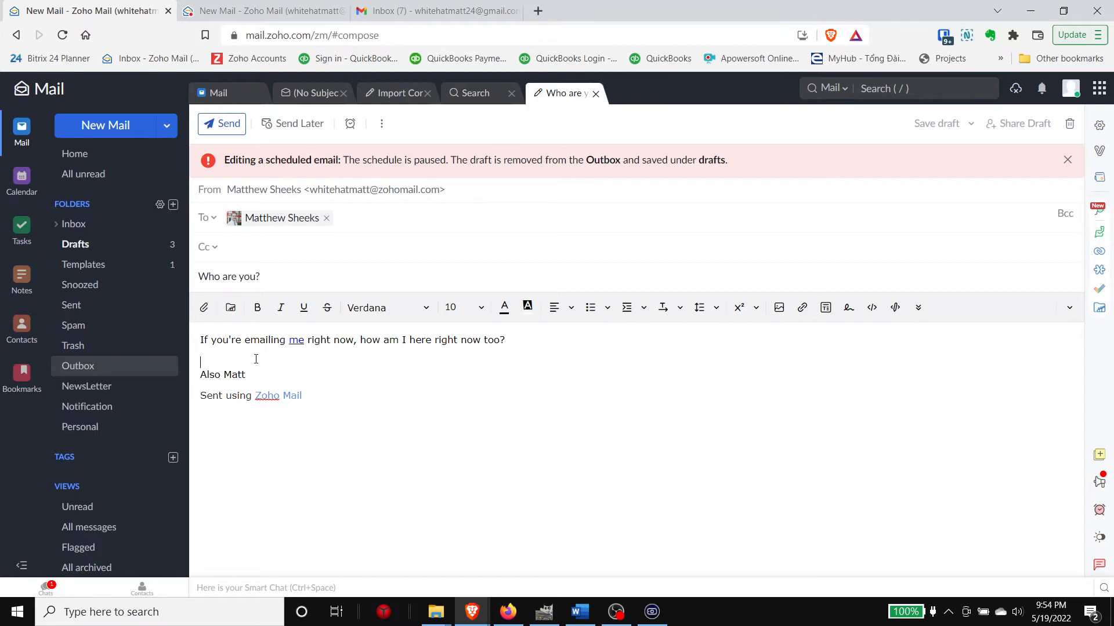
Step: Type the question 'Are you really from the future or just using Zoho?' and start a new line below it
type("ally from the future or just us")
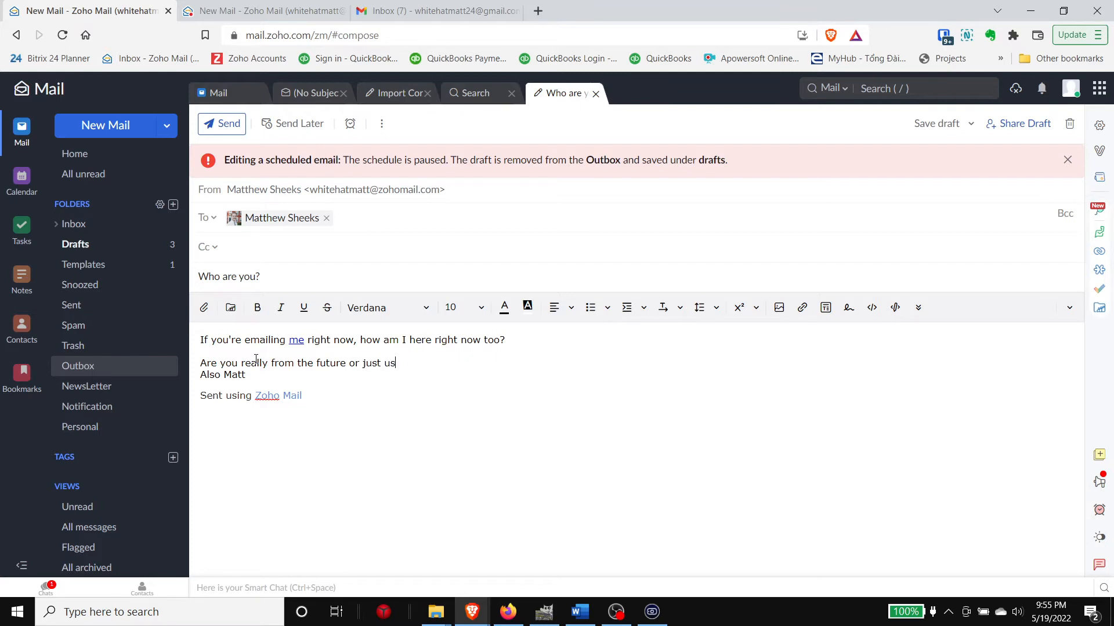
type("ing Zoho?")
key("Return")
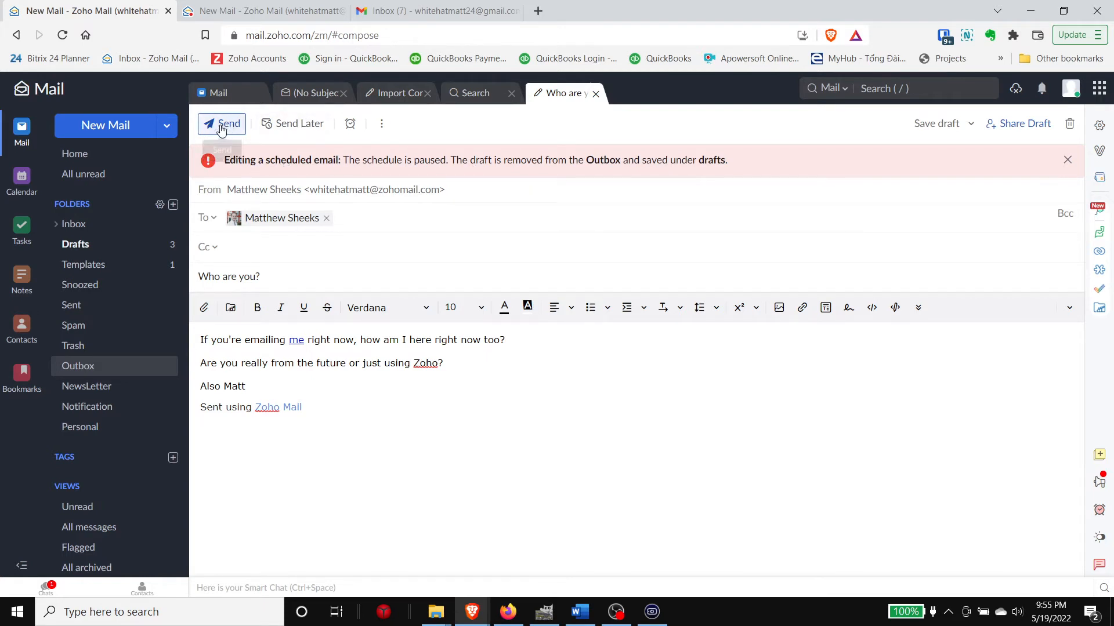
Step: Send the edited email later at the custom time 22:05 on 05/19/2022, then return to the Inbox
left_click(286, 129)
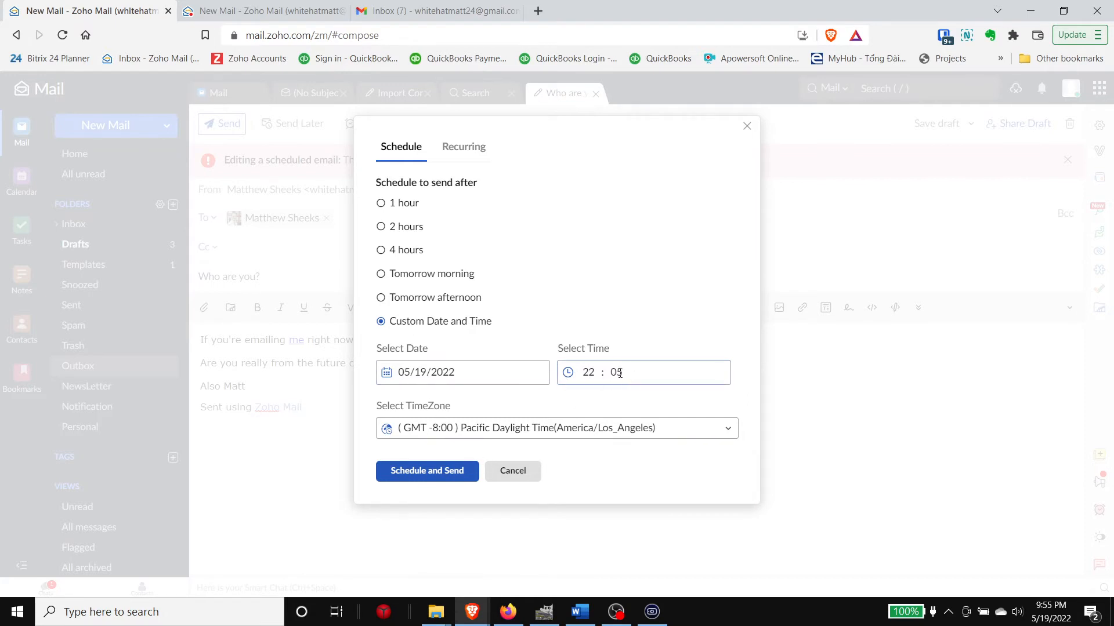
left_click(434, 470)
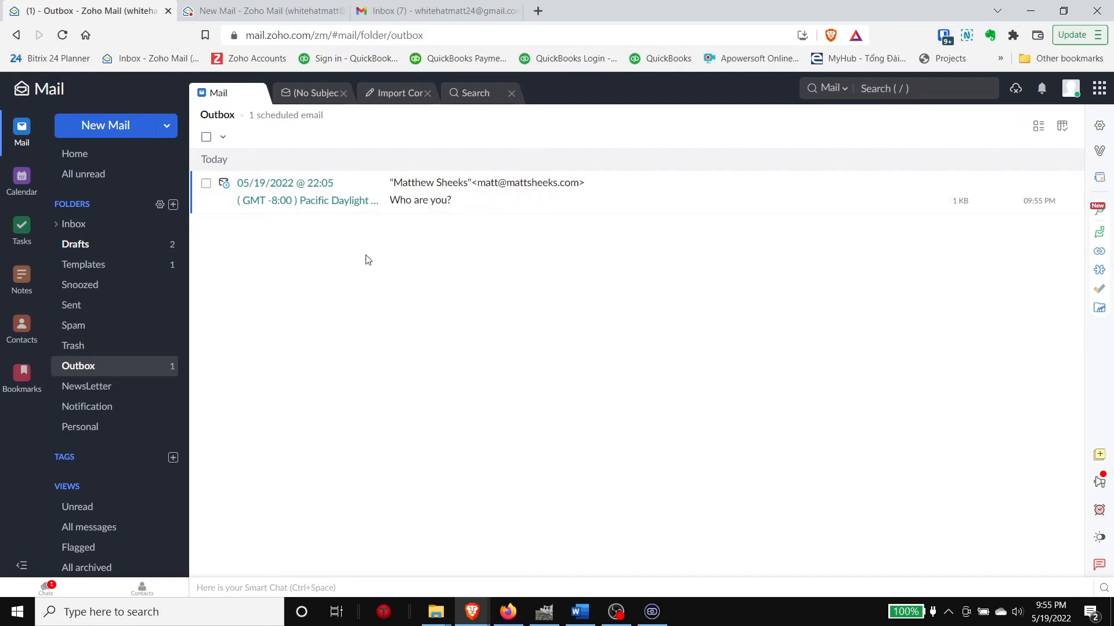
left_click(138, 235)
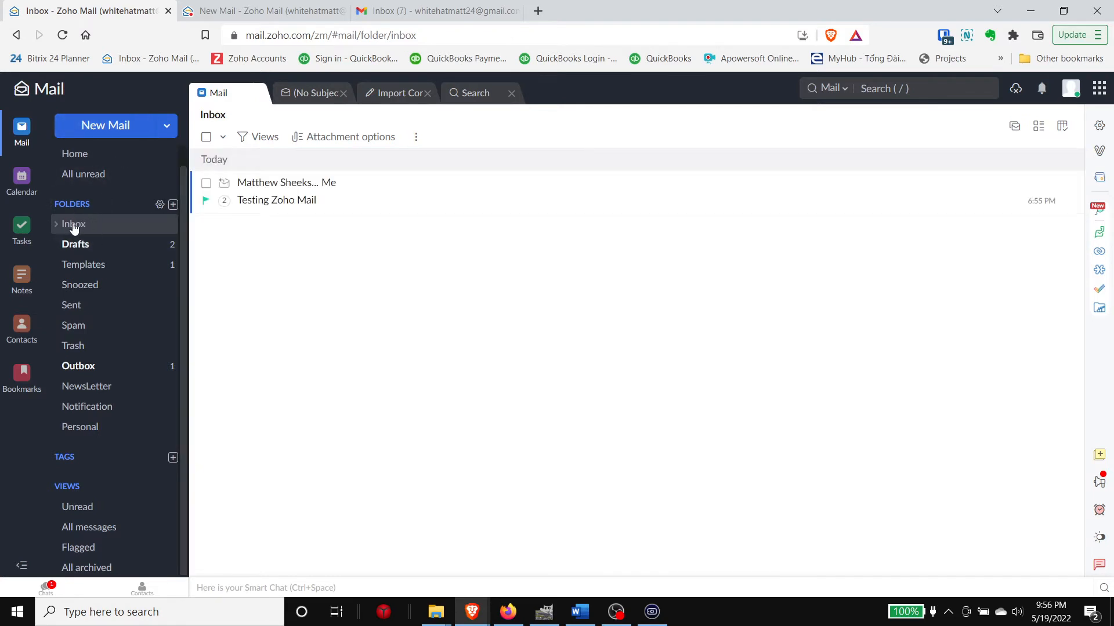
Step: Open the 'Testing Zoho Mail' conversation and start sharing its message
left_click(297, 204)
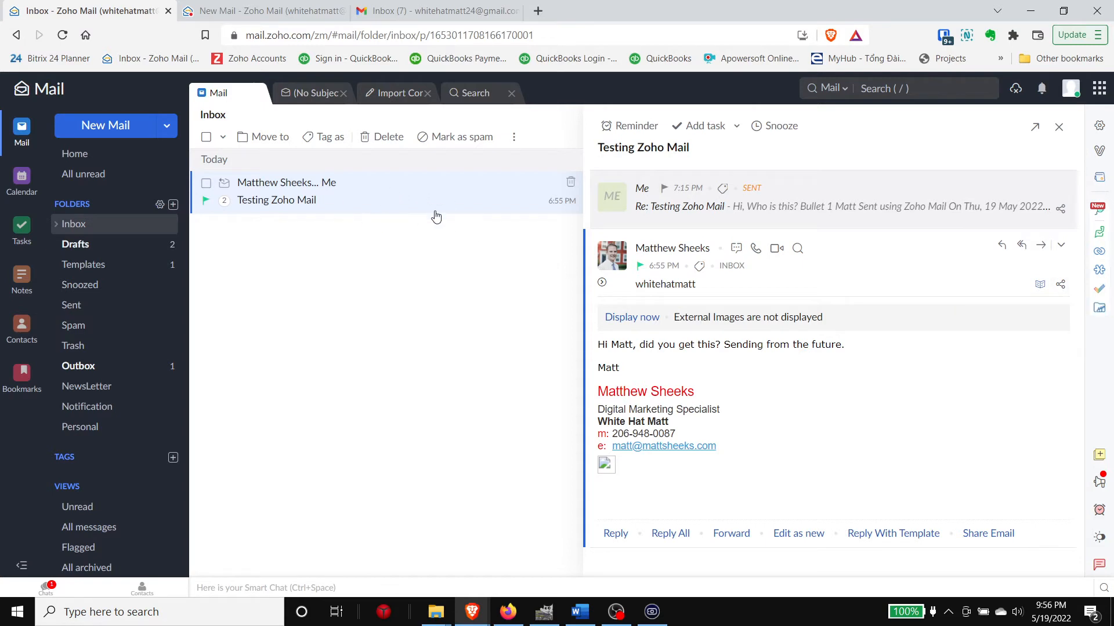
left_click(1061, 289)
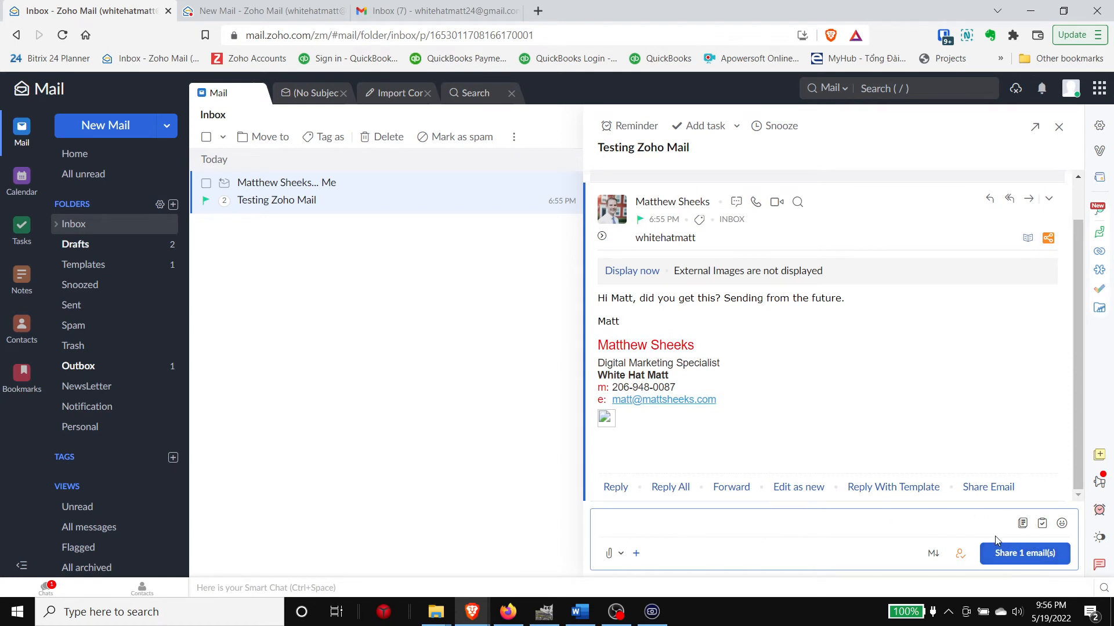
scroll(88, 293, "up", 1)
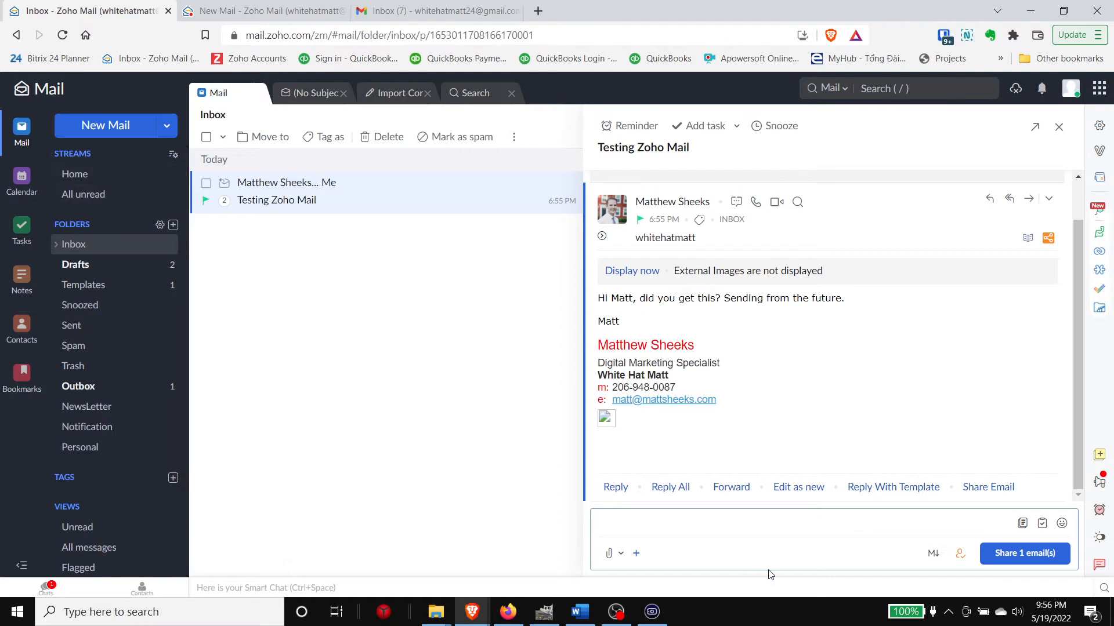
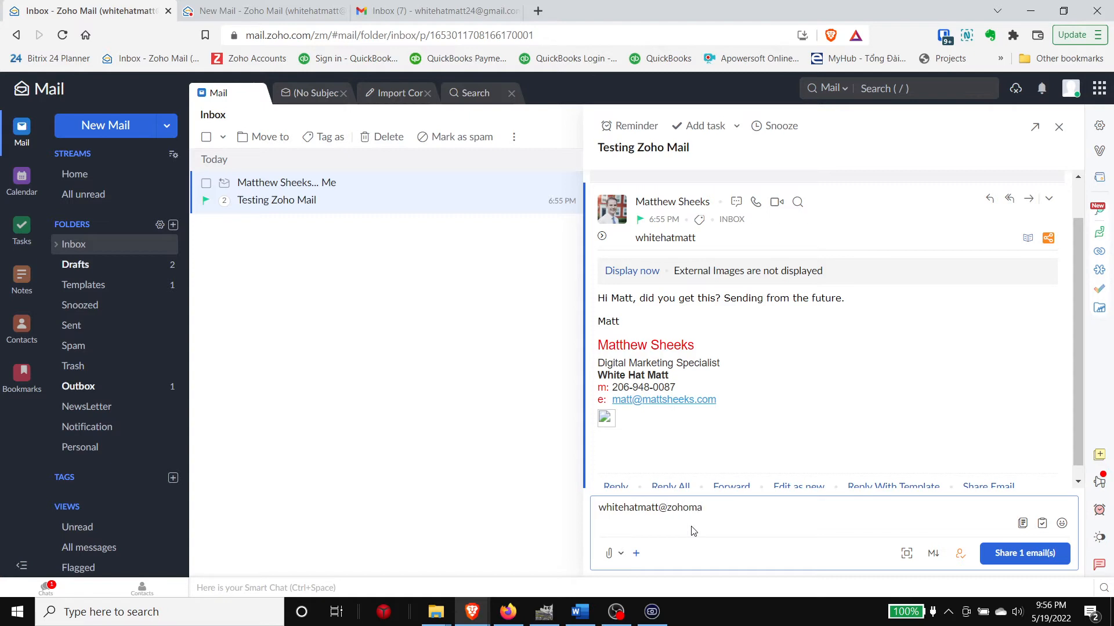
left_click_drag(600, 509, 753, 502)
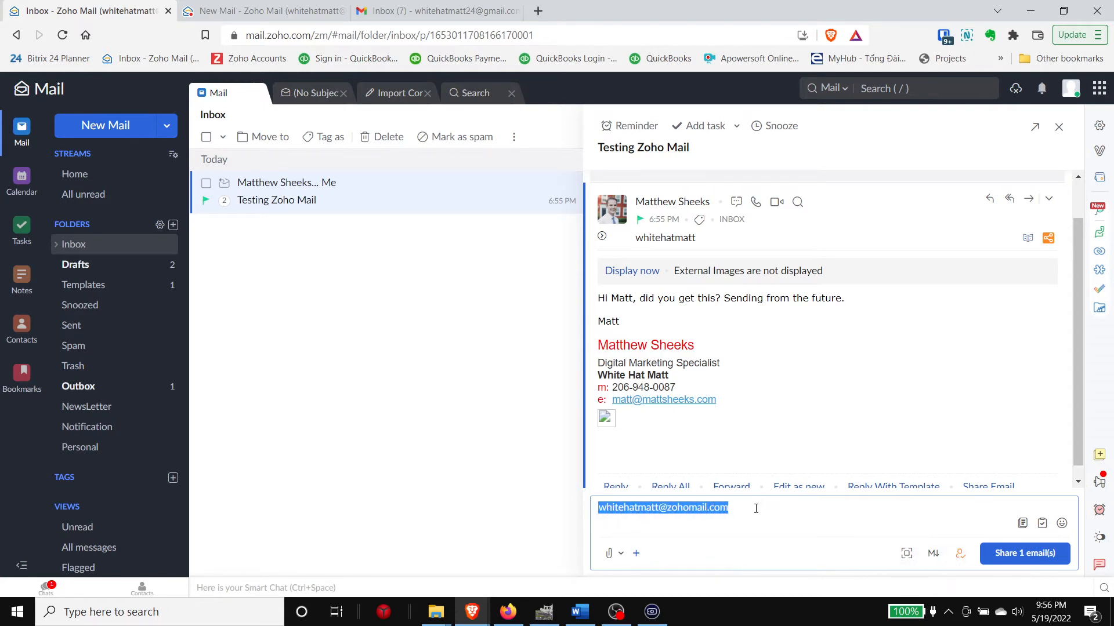
left_click(768, 507)
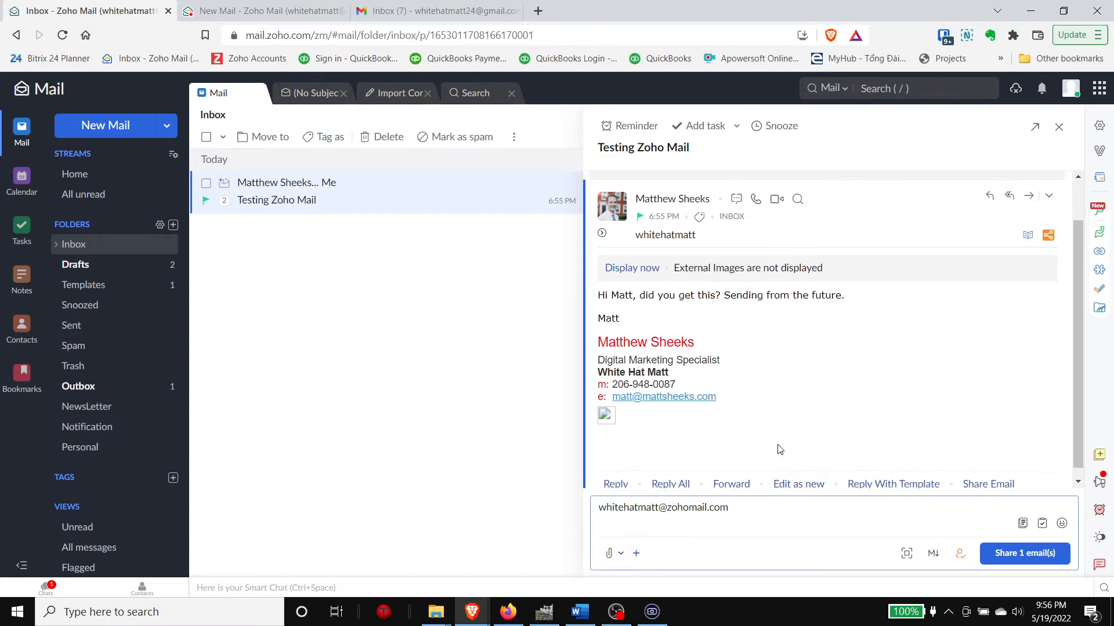
scroll(780, 449, "down", 1)
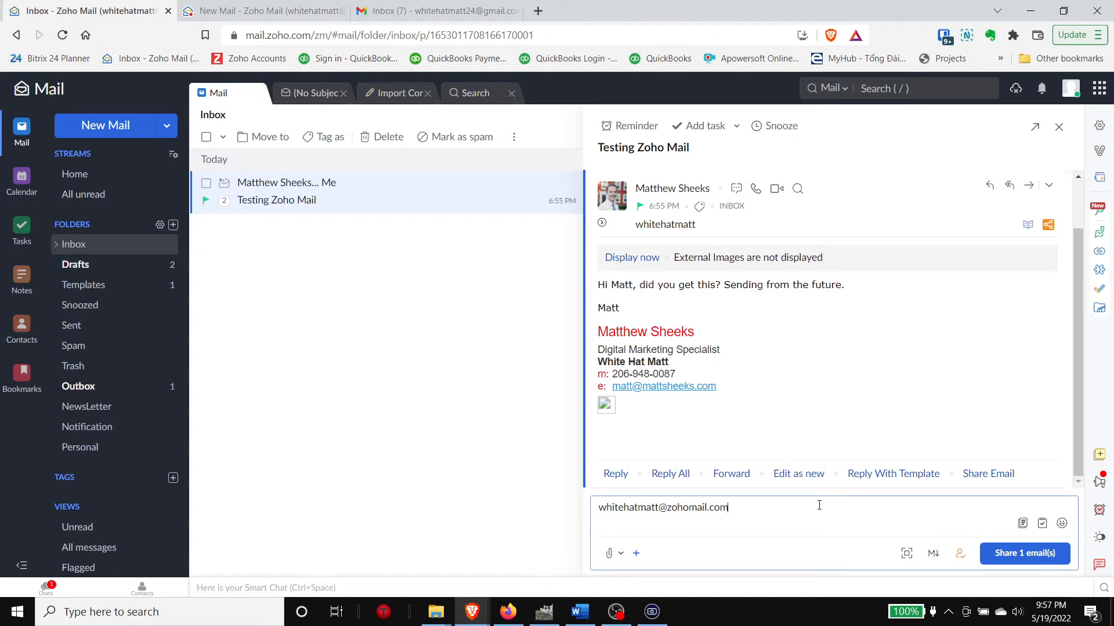
left_click(1021, 553)
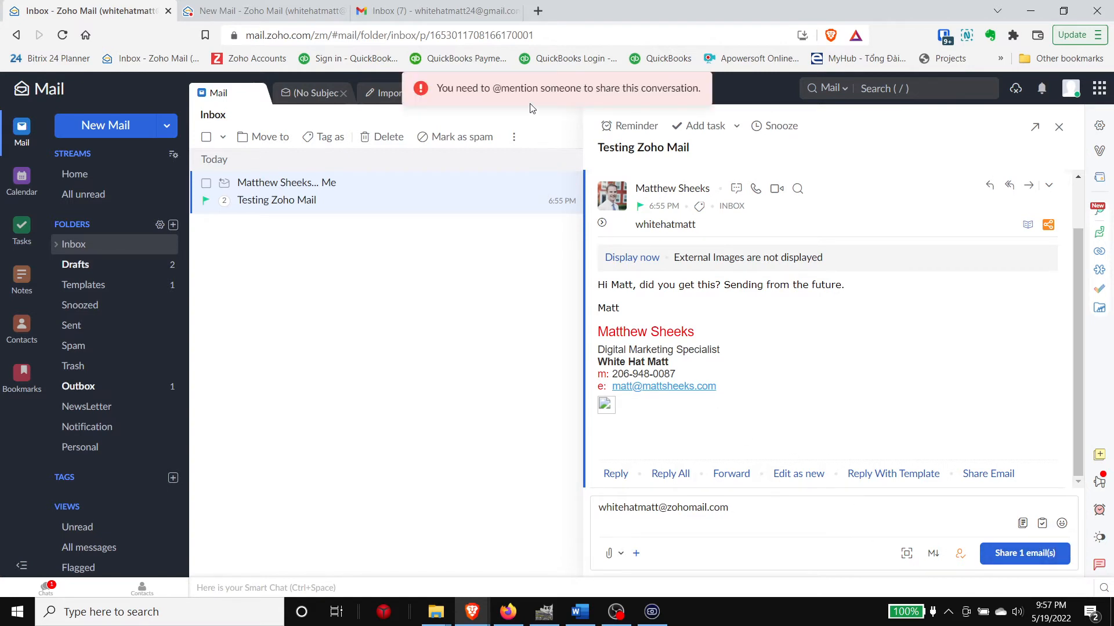
left_click(633, 512)
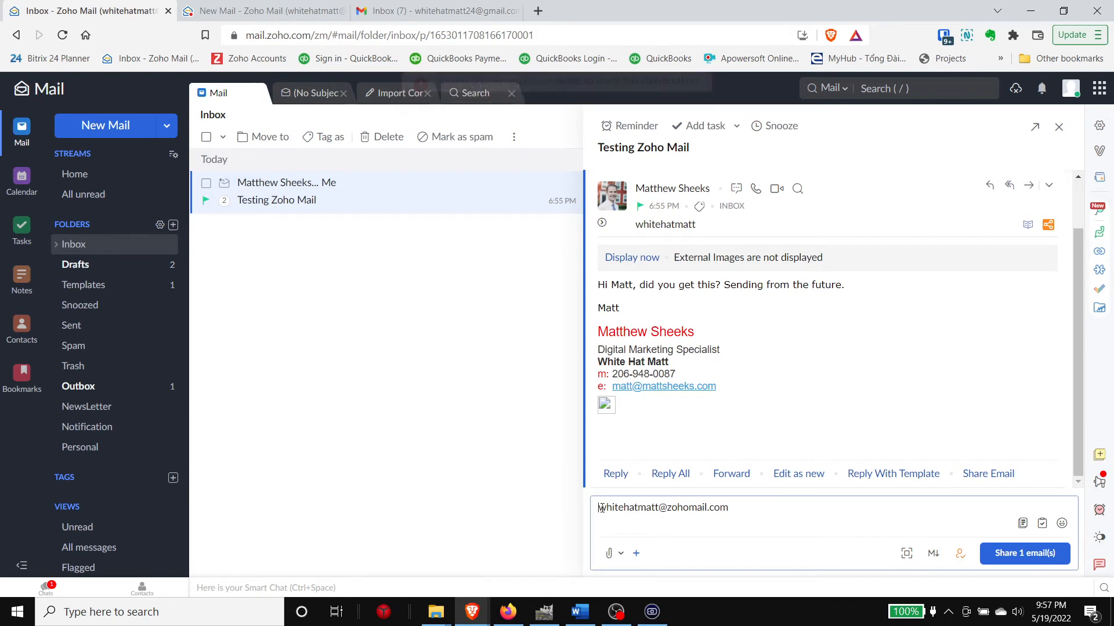
left_click(598, 507)
type("@")
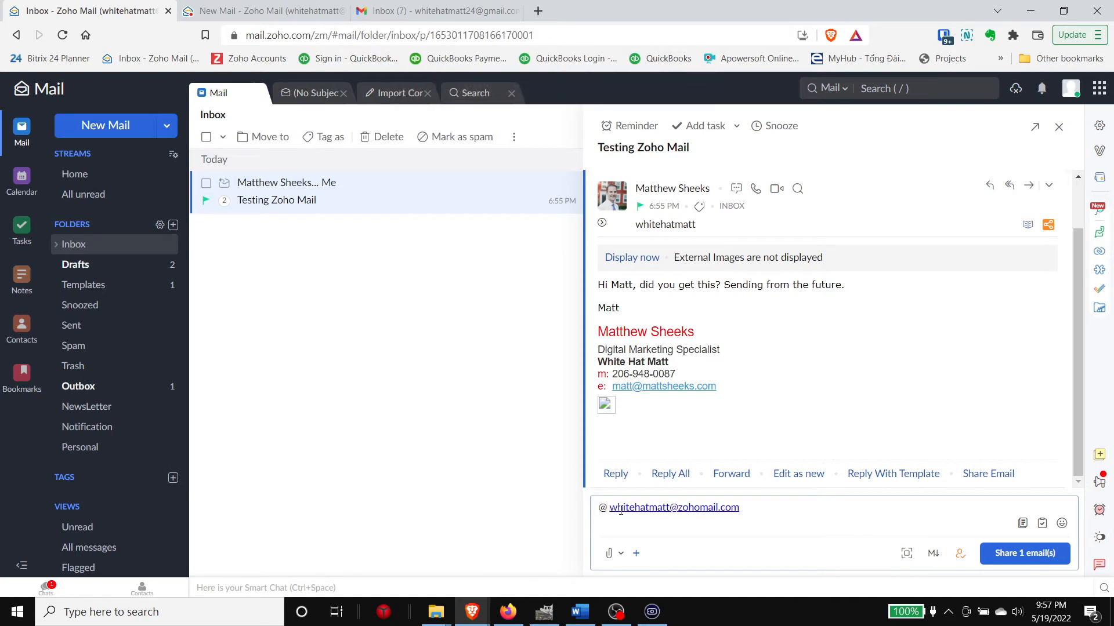
key("BackSpace")
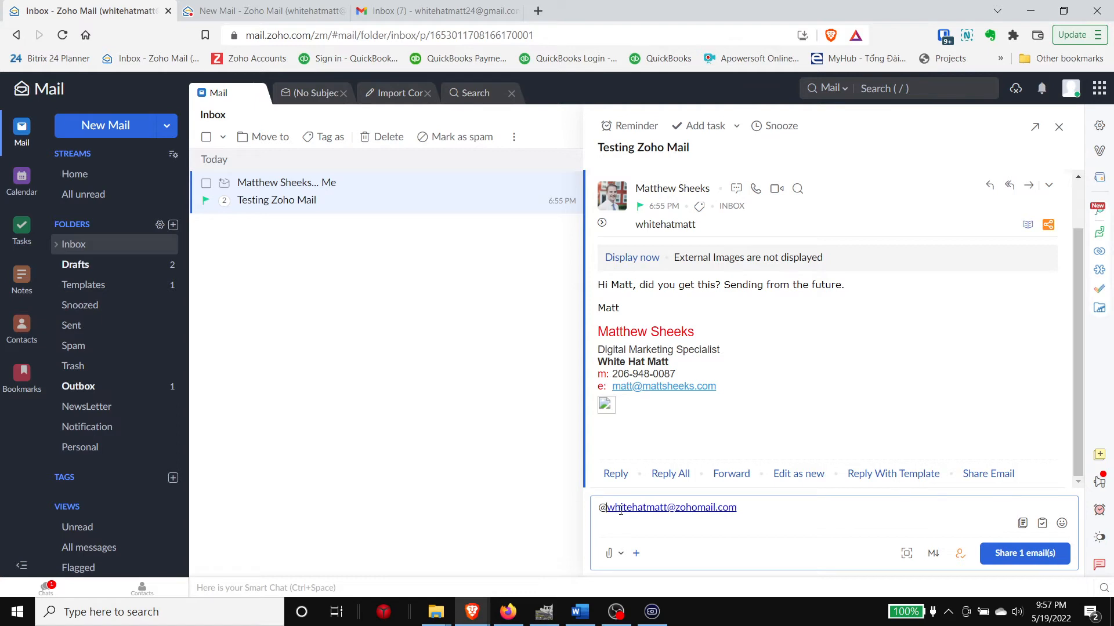
left_click(1013, 551)
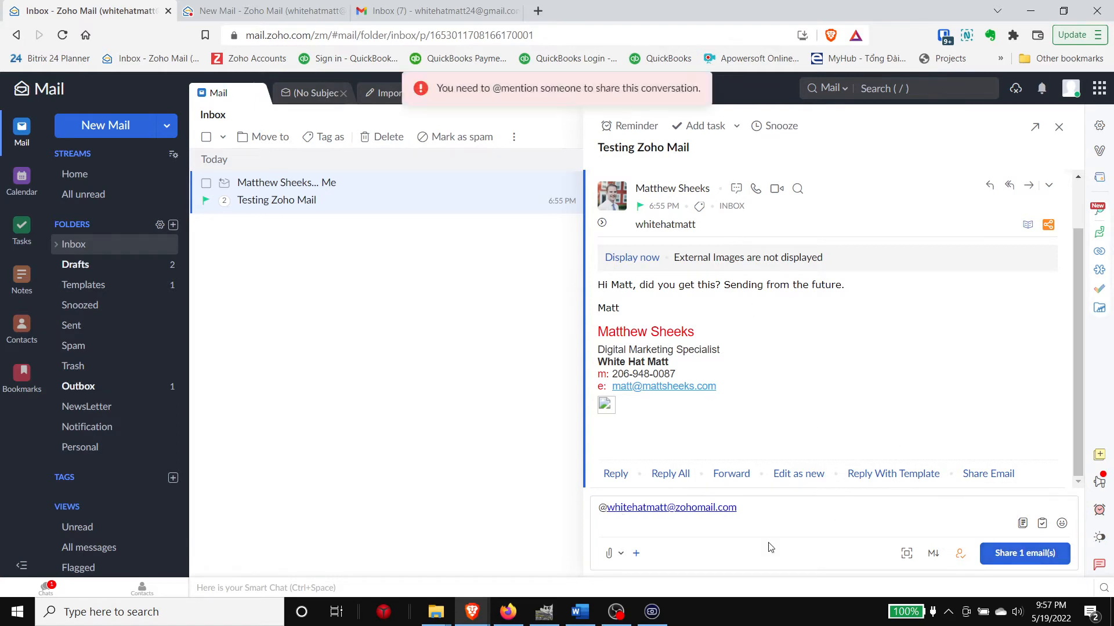
left_click(768, 507)
left_click_drag(616, 508, 613, 508)
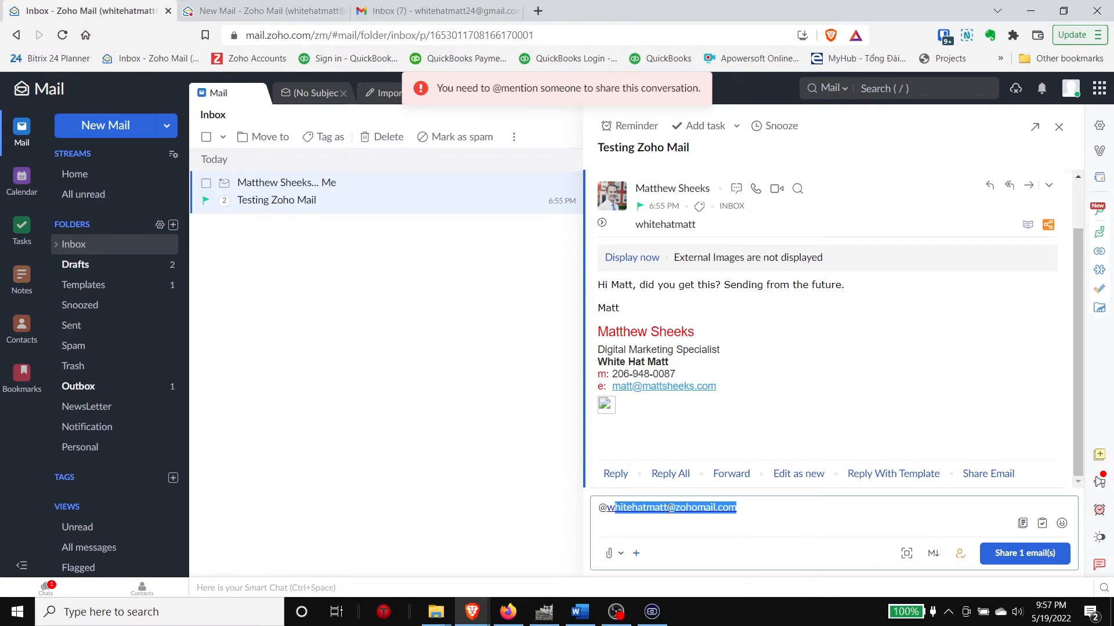
left_click(753, 507)
left_click_drag(760, 505, 593, 520)
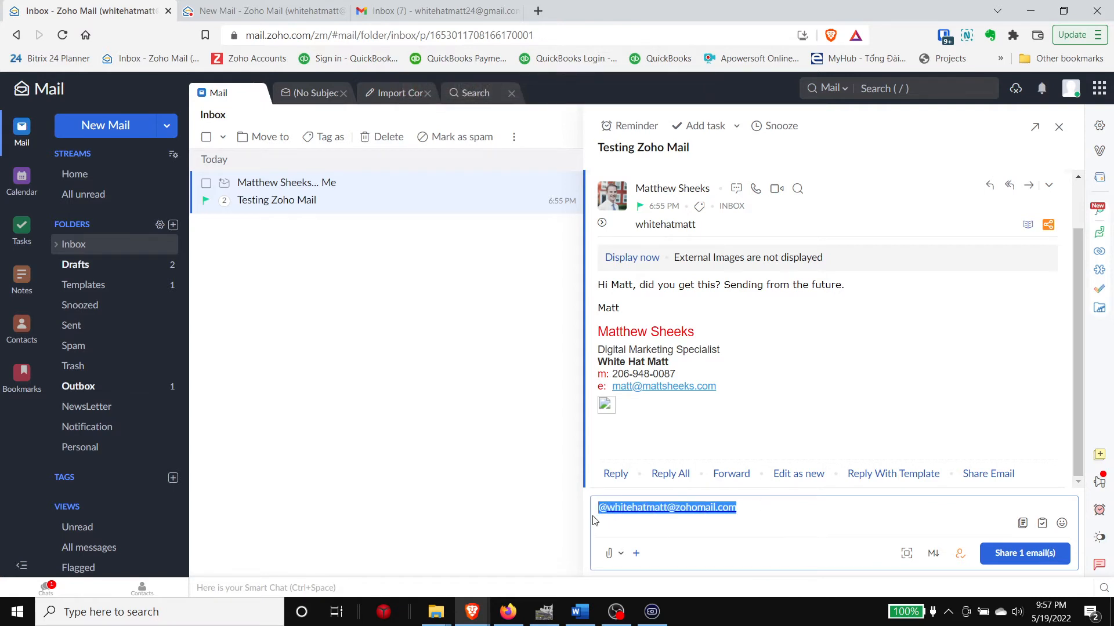
key("BackSpace")
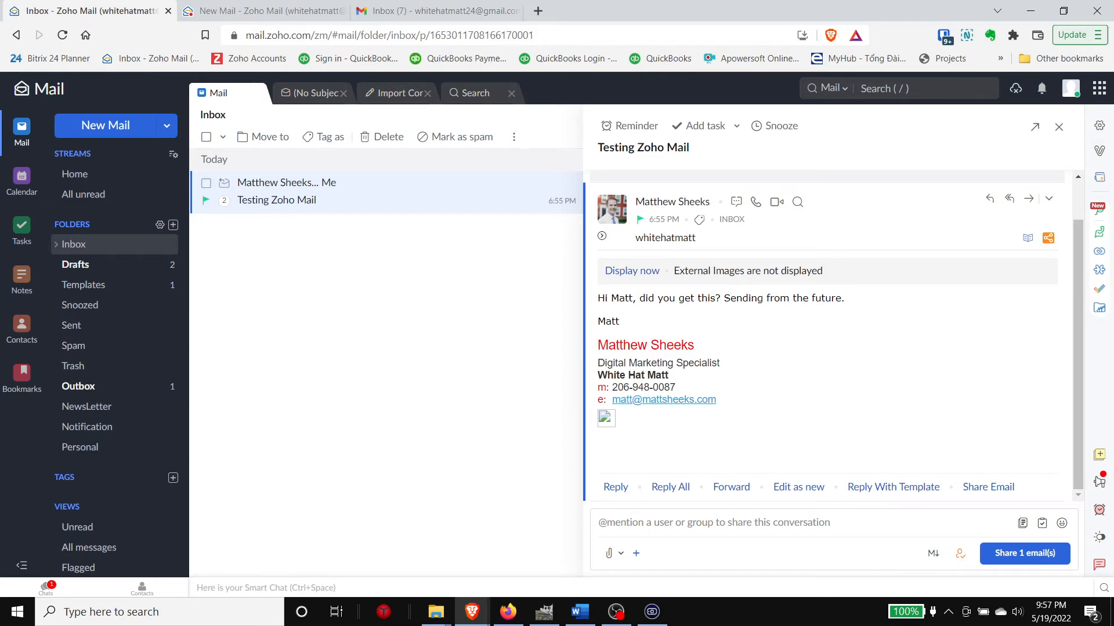
Step: Browse the NewsLetter and Notification folders, ending on the empty NewsLetter folder
key("alt+Tab")
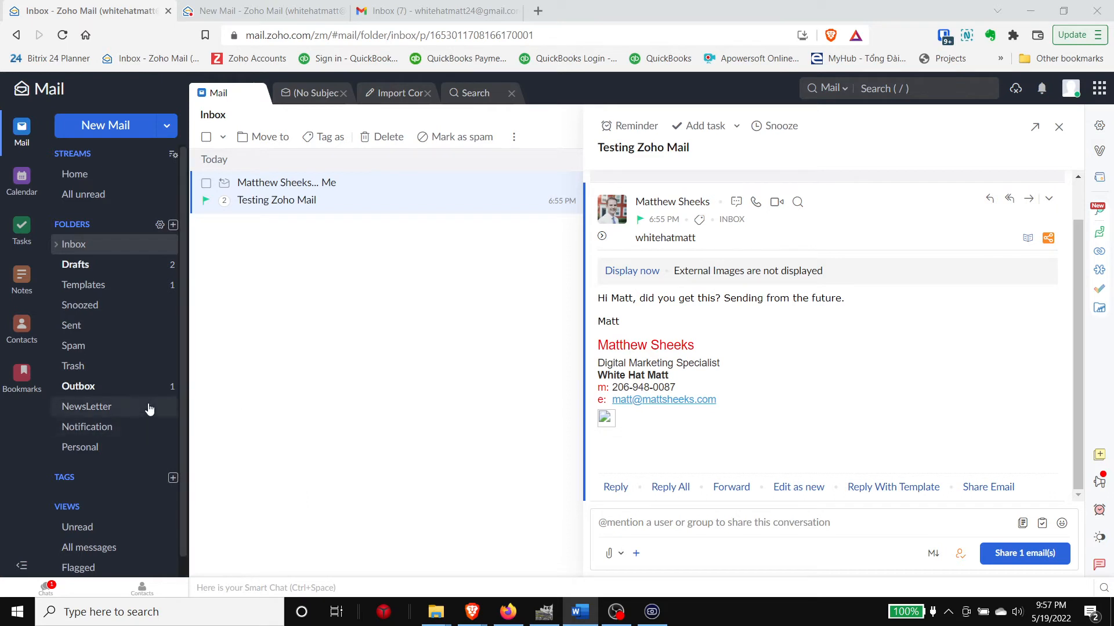
left_click(96, 407)
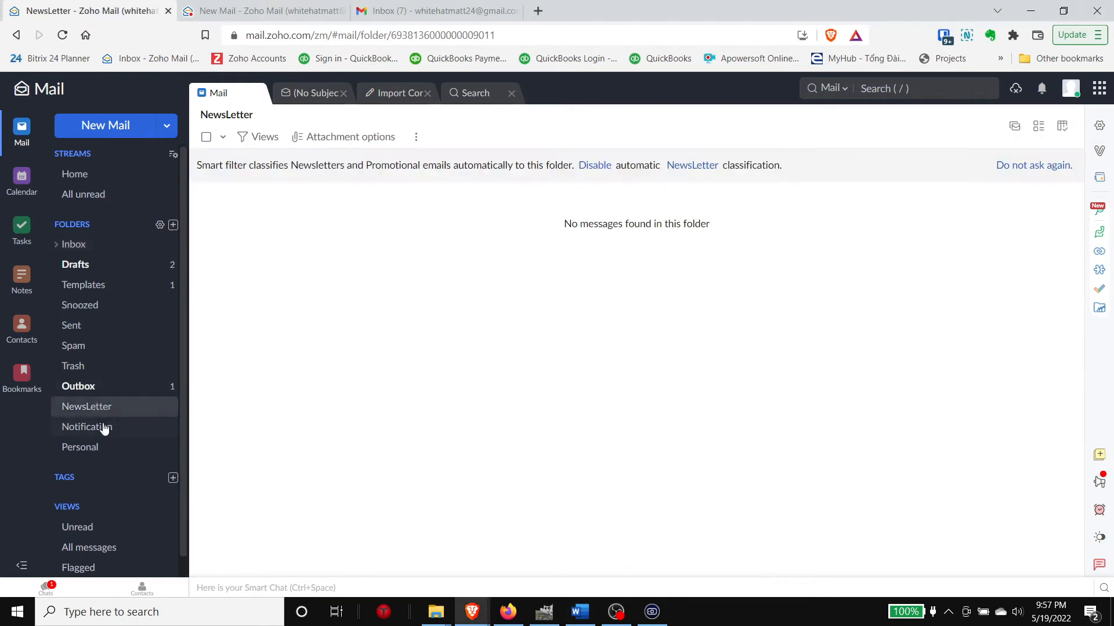
left_click(104, 427)
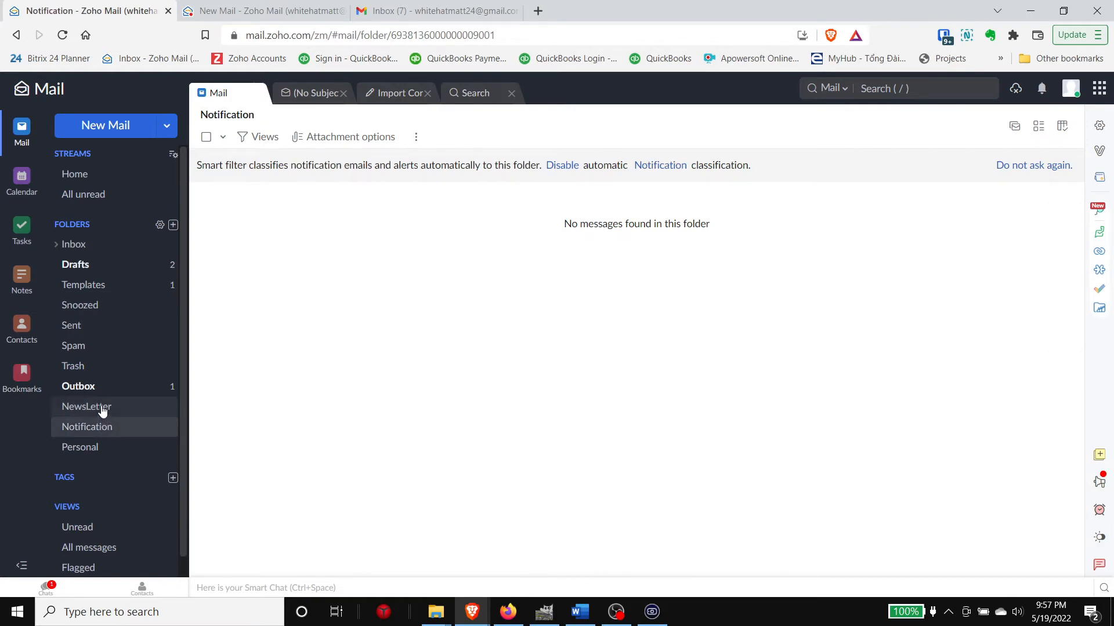
left_click(103, 411)
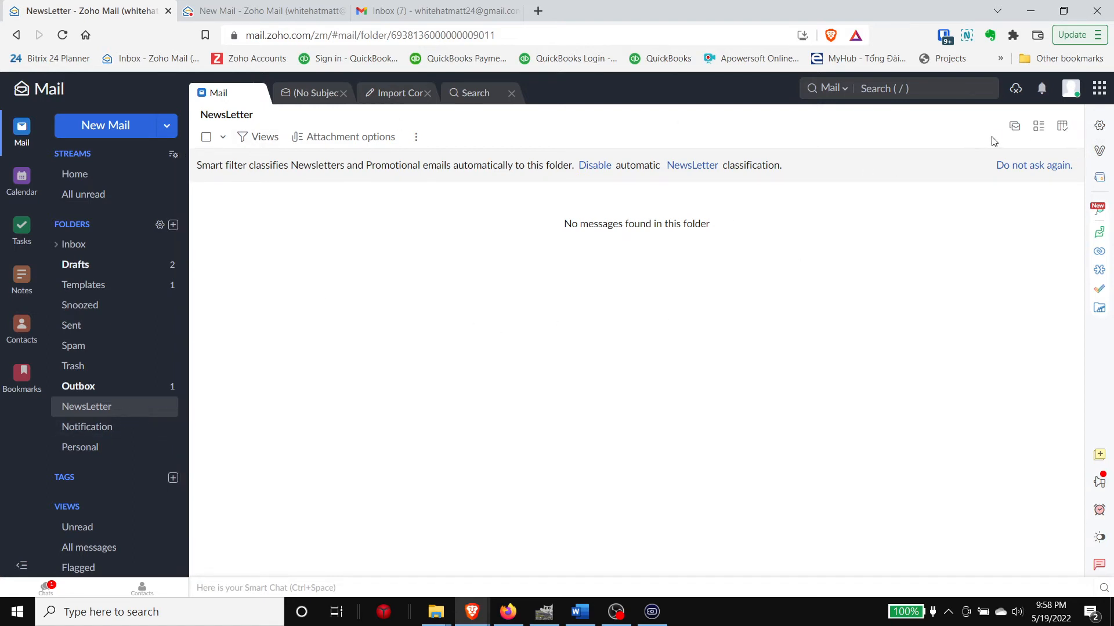
Step: Scroll through the Settings overview cards and toggle Smart Filters in the Filters card
left_click(1098, 127)
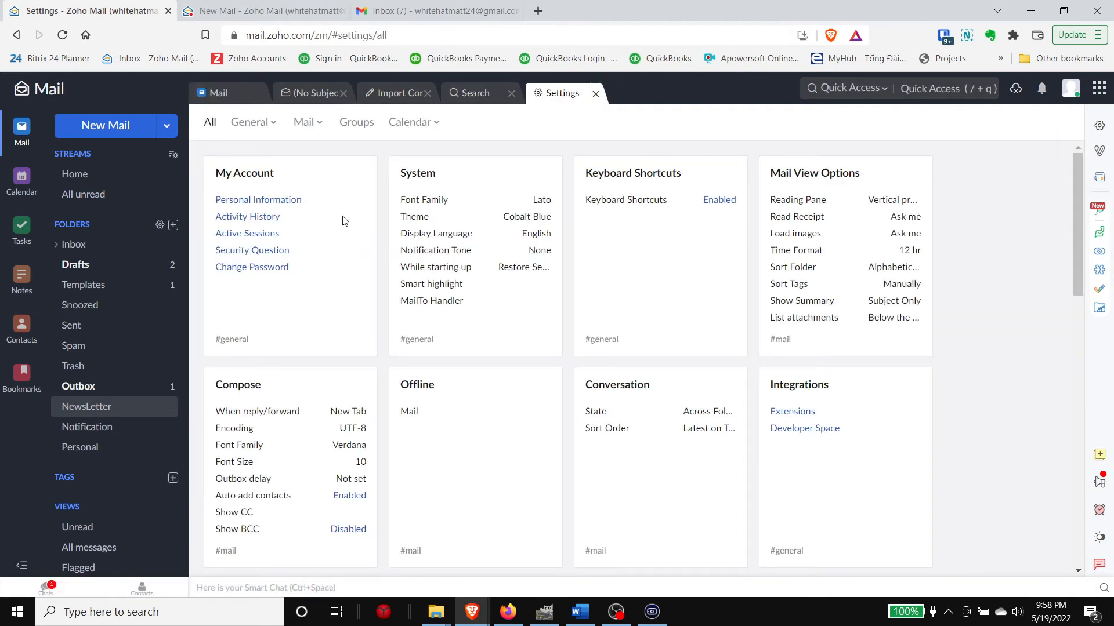
scroll(342, 220, "down", 4)
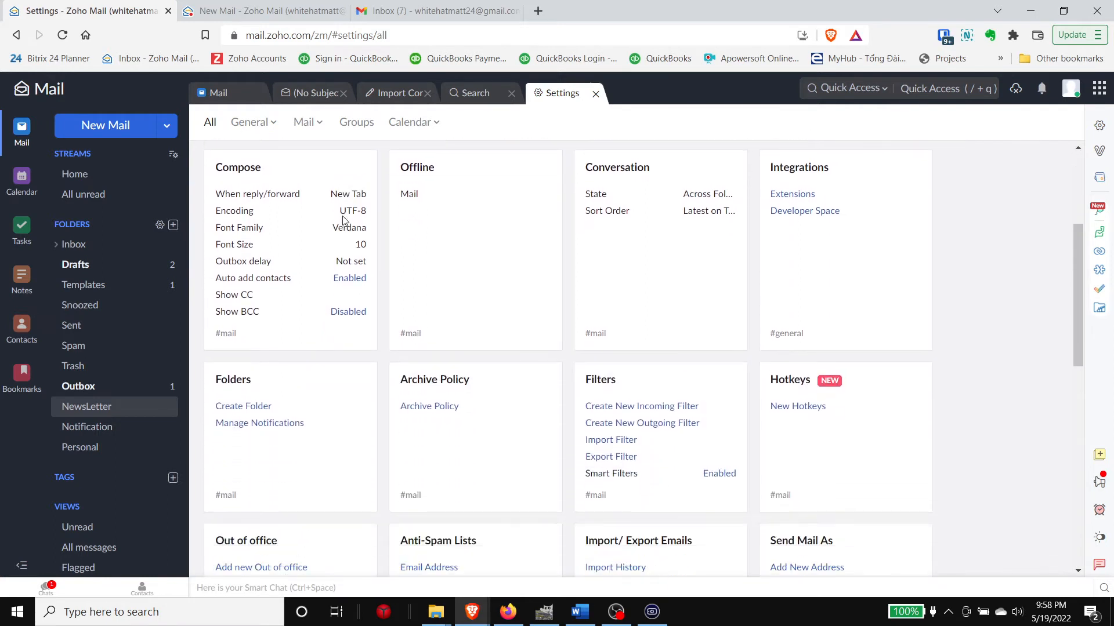
scroll(348, 223, "down", 3)
scroll(478, 268, "down", 3)
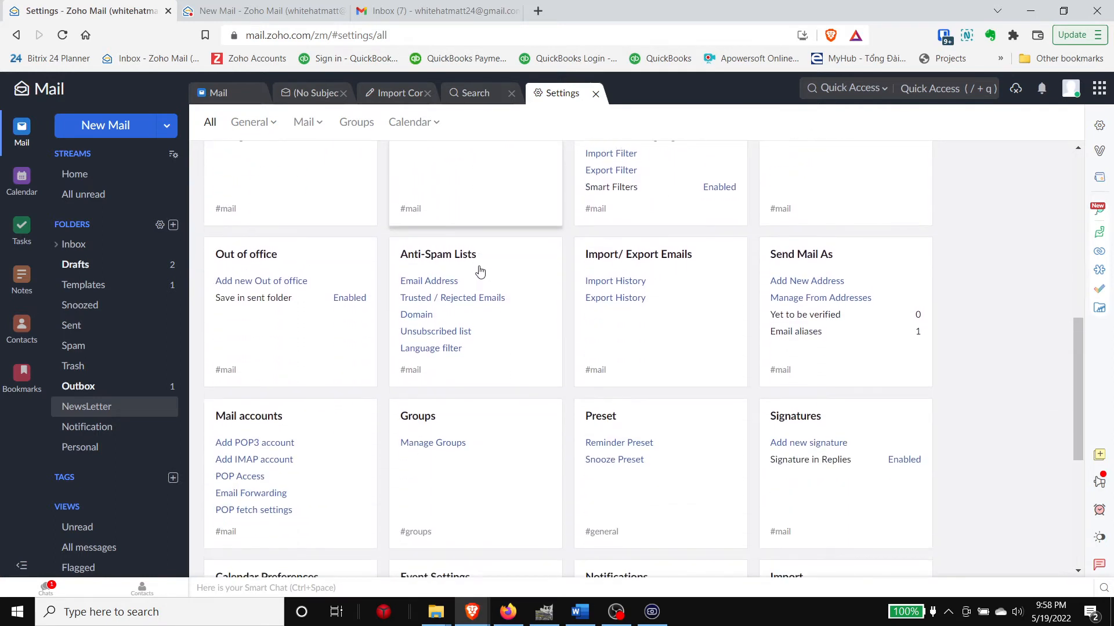
scroll(406, 255, "down", 3)
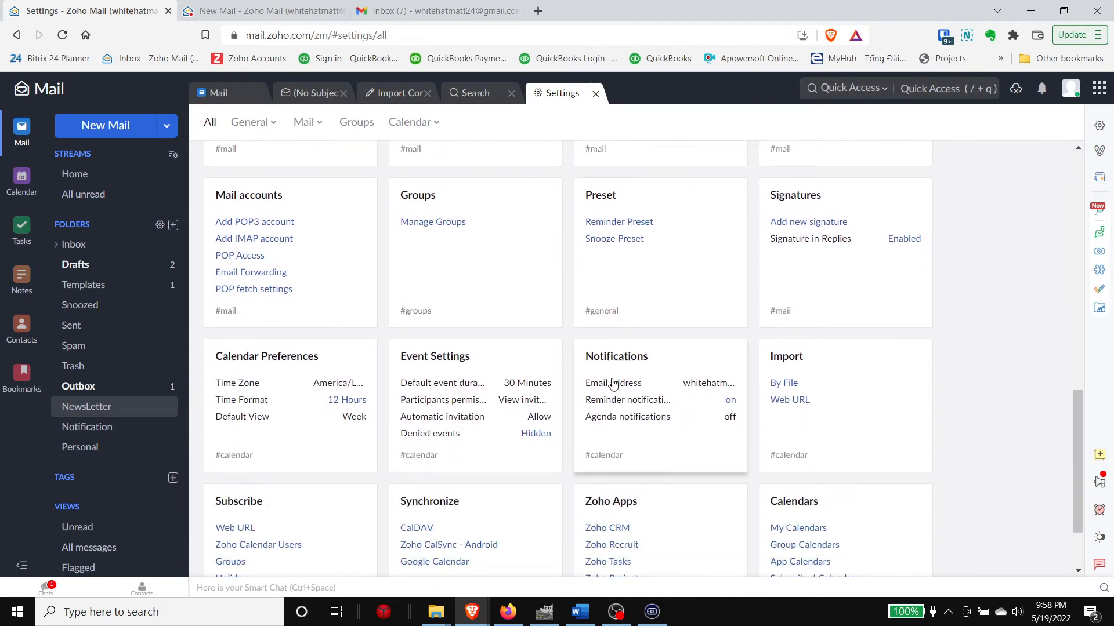
scroll(465, 393, "down", 2)
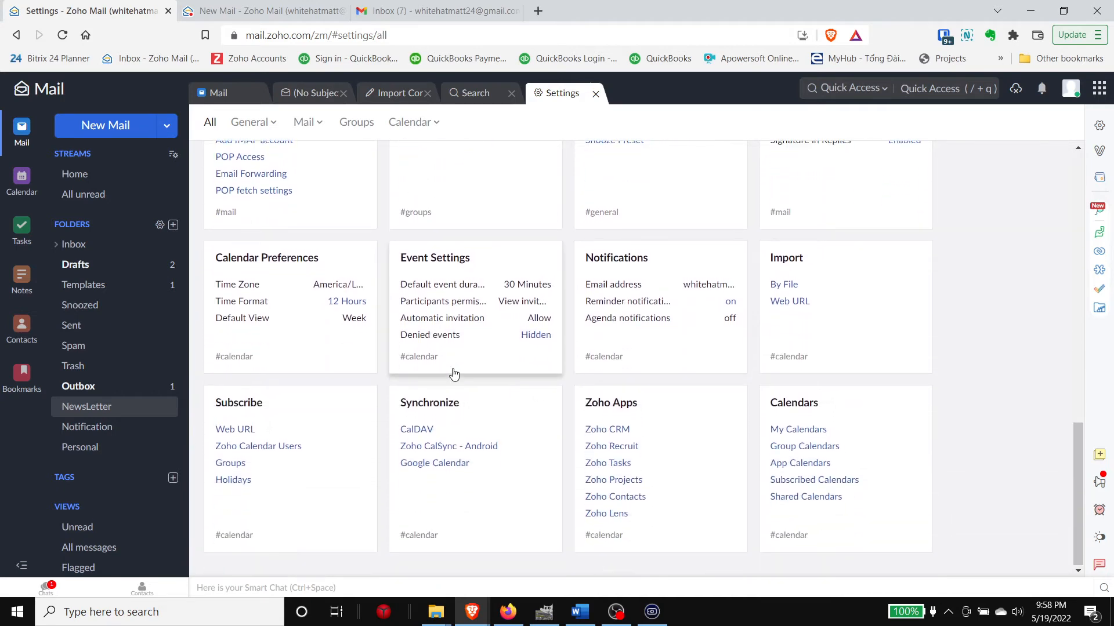
scroll(493, 386, "up", 4)
scroll(522, 398, "up", 4)
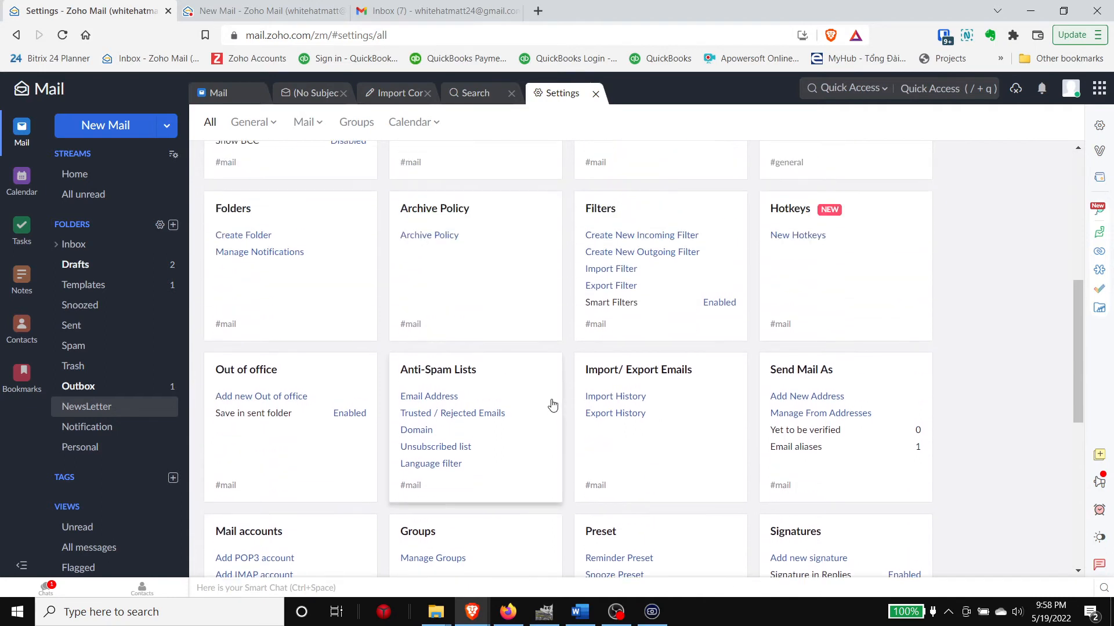
scroll(545, 395, "up", 1)
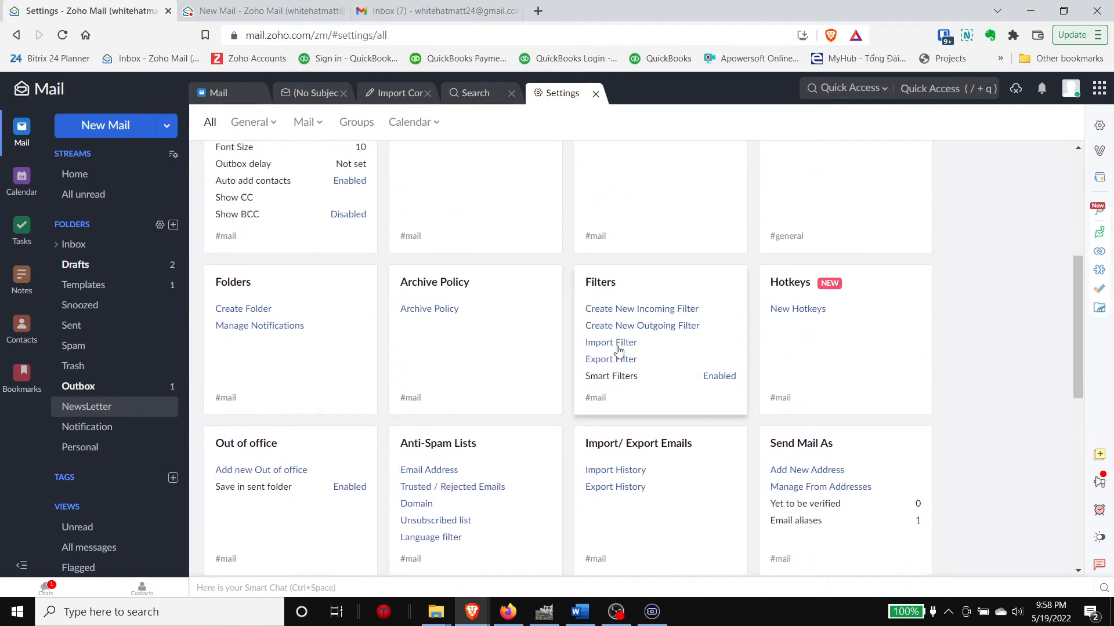
scroll(554, 353, "up", 1)
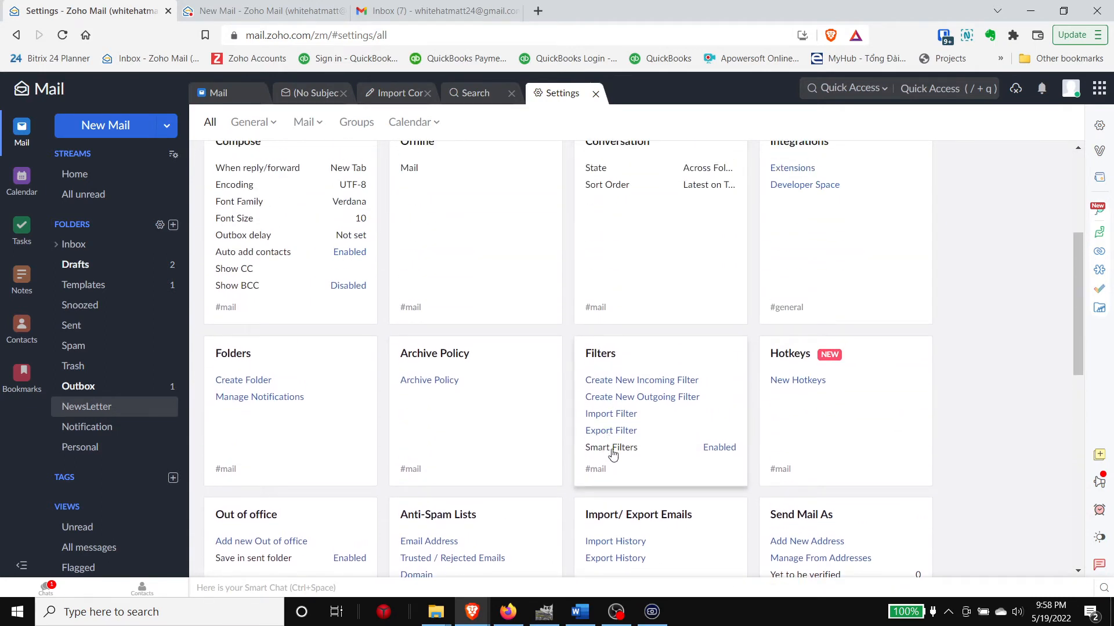
left_click(719, 451)
Step: Keep Smart Filters enabled, acknowledge the Smart Filters explanation with OK, and return to the Inbox
left_click(718, 449)
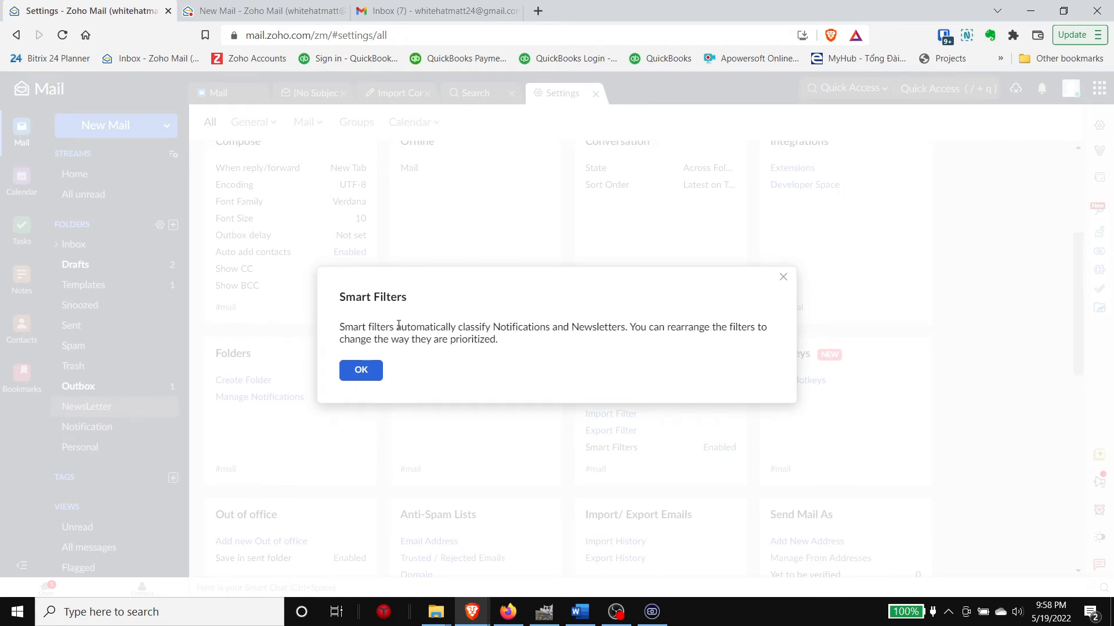
triple_click(635, 338)
left_click(613, 343)
left_click(370, 373)
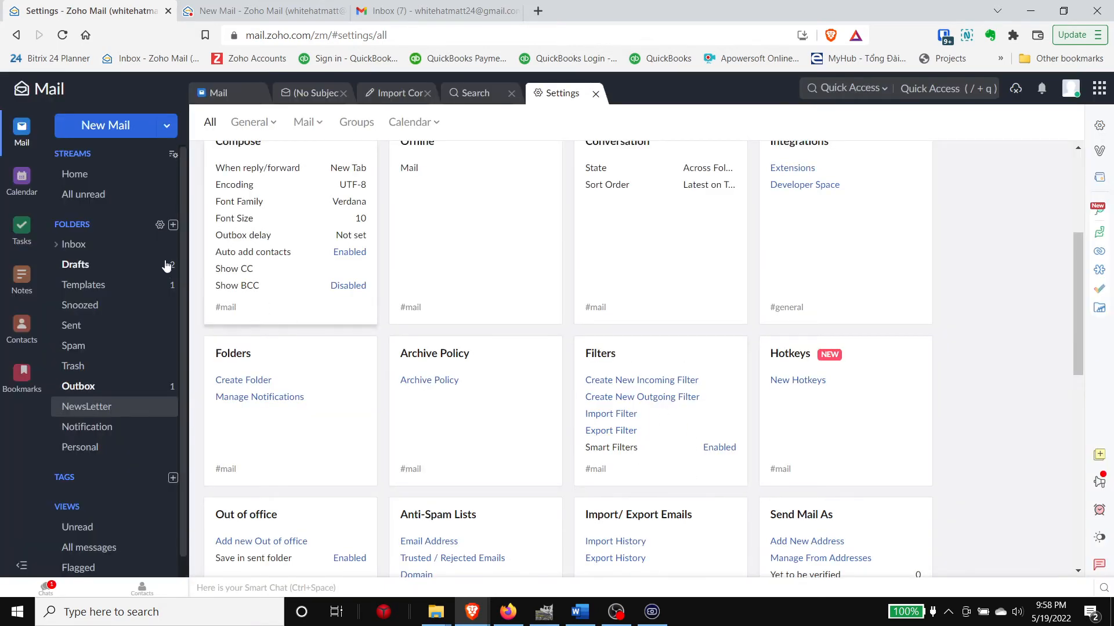
left_click(112, 249)
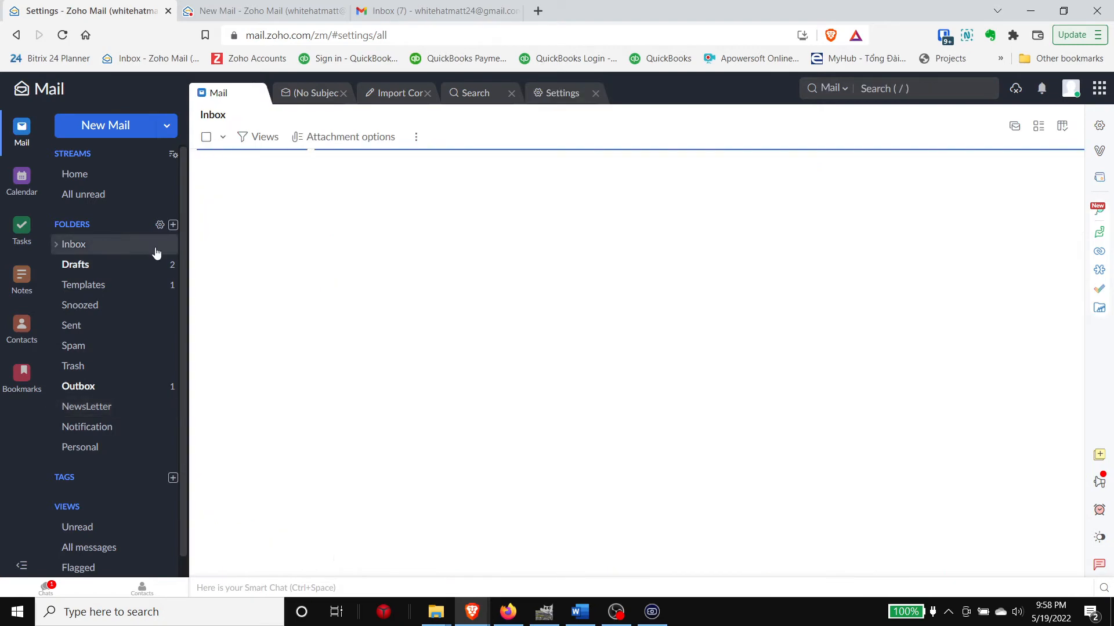
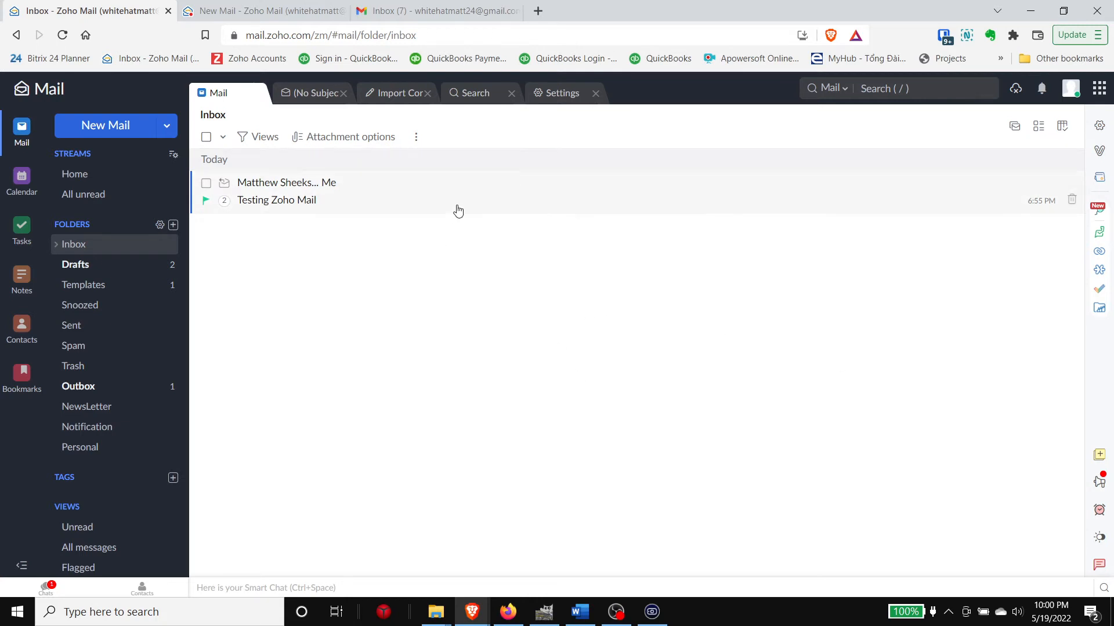
Step: Open the 'Testing Zoho Mail' conversation to show the received message and the sent reply
left_click(355, 199)
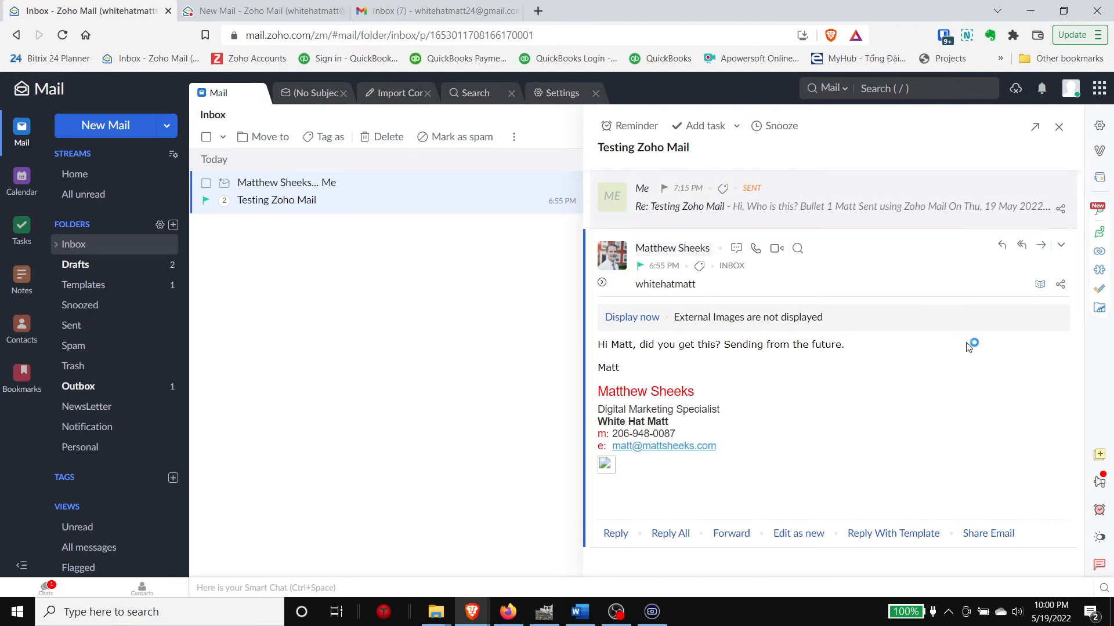
Step: Start sharing the email, removing a typed mention so the share note stays empty
left_click(1060, 285)
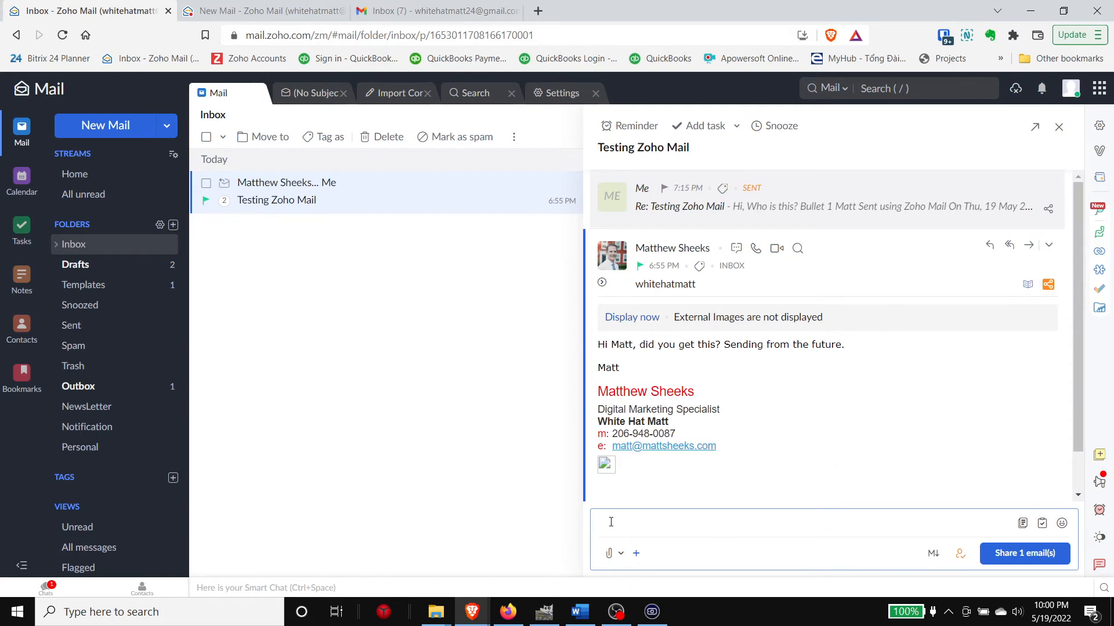
type("@")
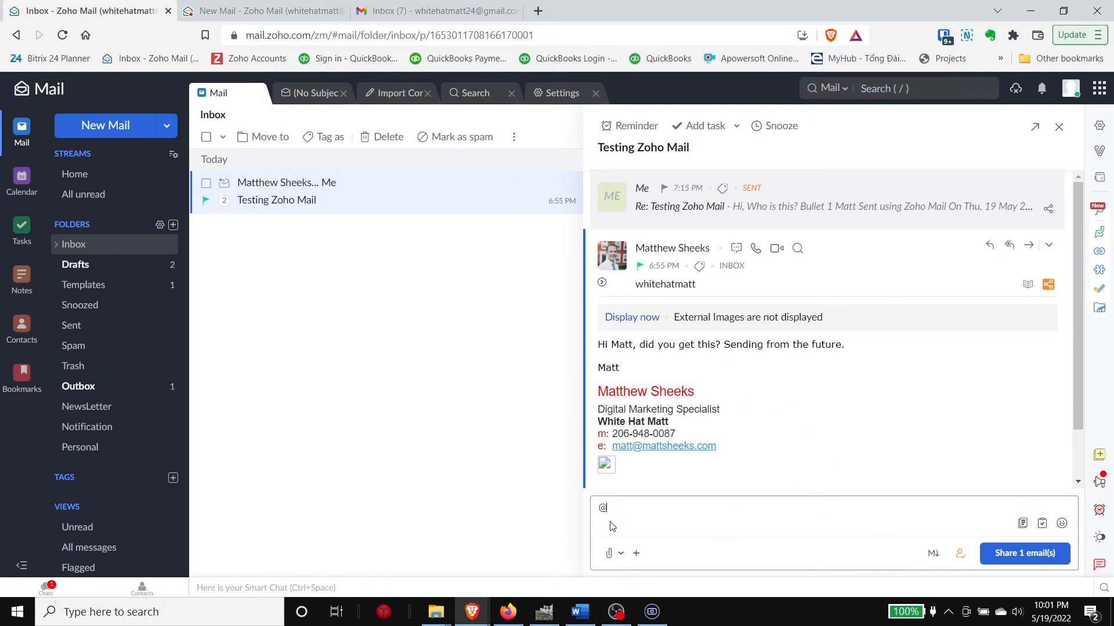
type("white")
left_click_drag(668, 511, 604, 521)
left_click(638, 508)
key("BackSpace")
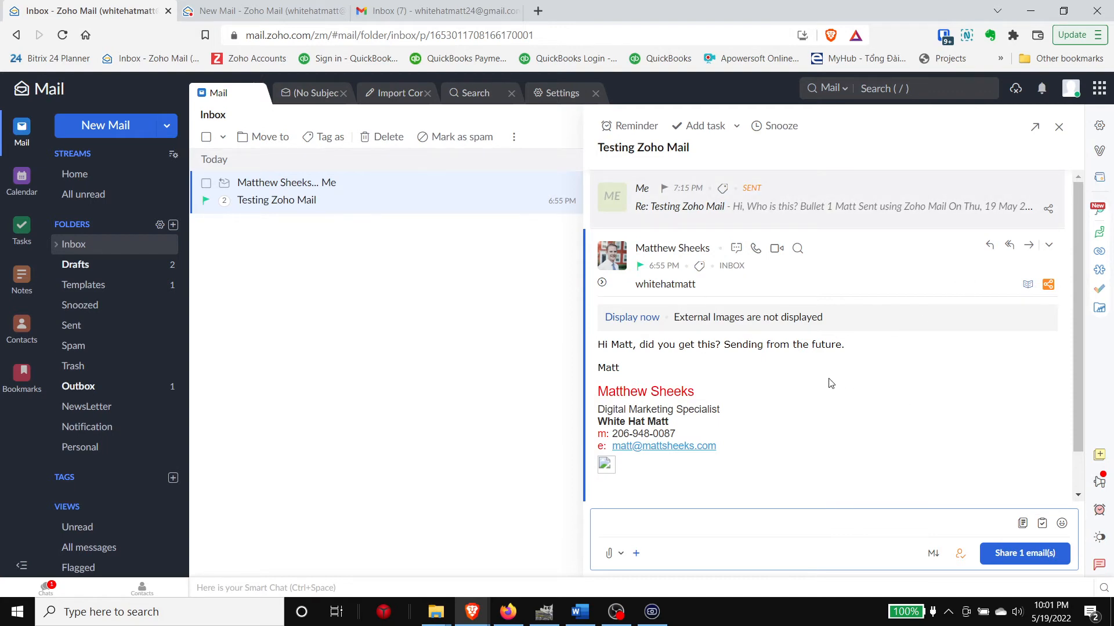
scroll(831, 381, "down", 1)
scroll(832, 381, "up", 1)
scroll(831, 381, "down", 1)
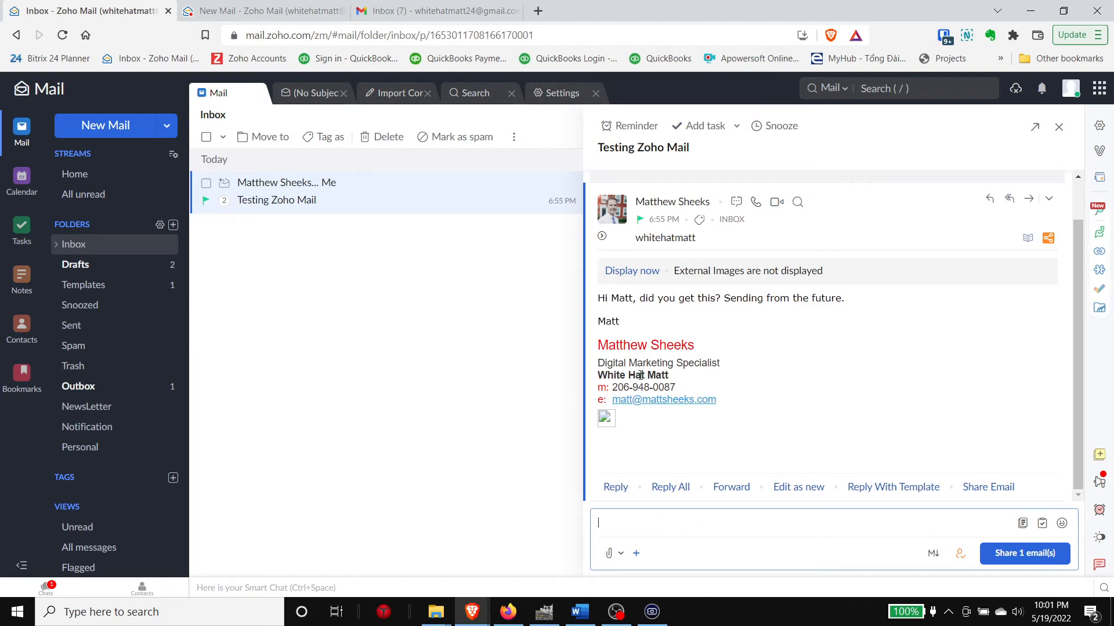
scroll(639, 375, "up", 1)
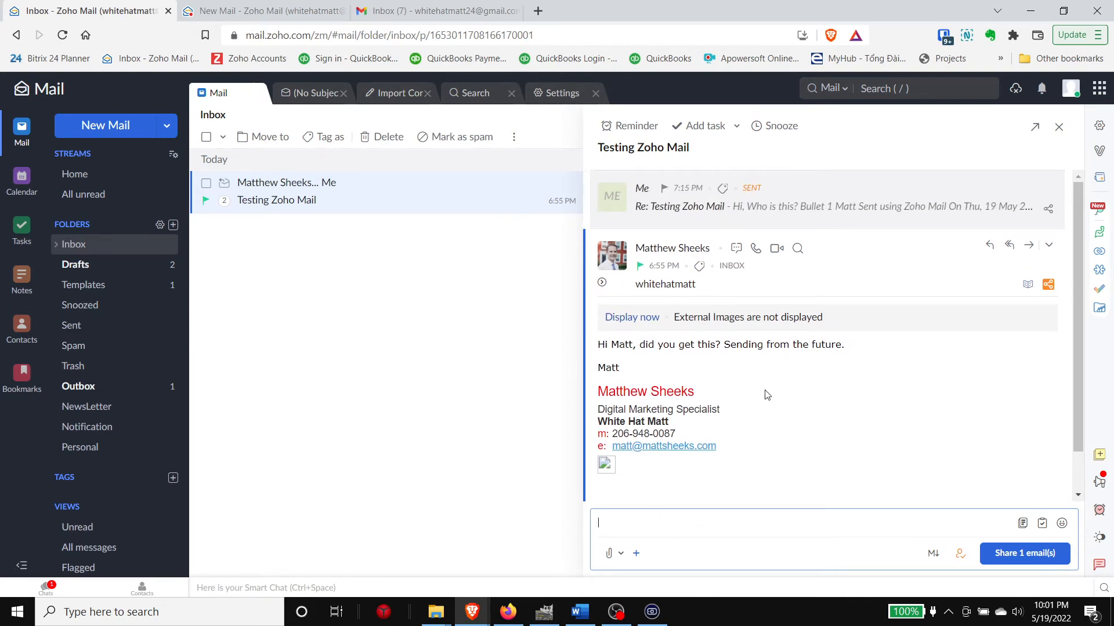
scroll(812, 371, "down", 1)
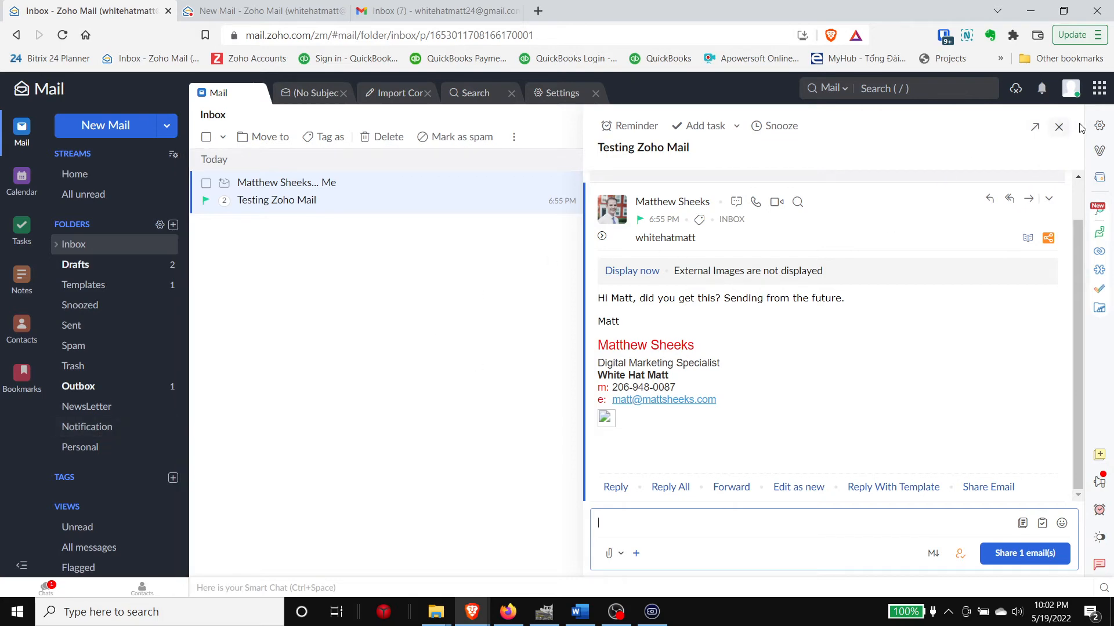
Step: In Settings, go to the Filters card and show the Smart Filters Enabled info dialog
left_click(1100, 129)
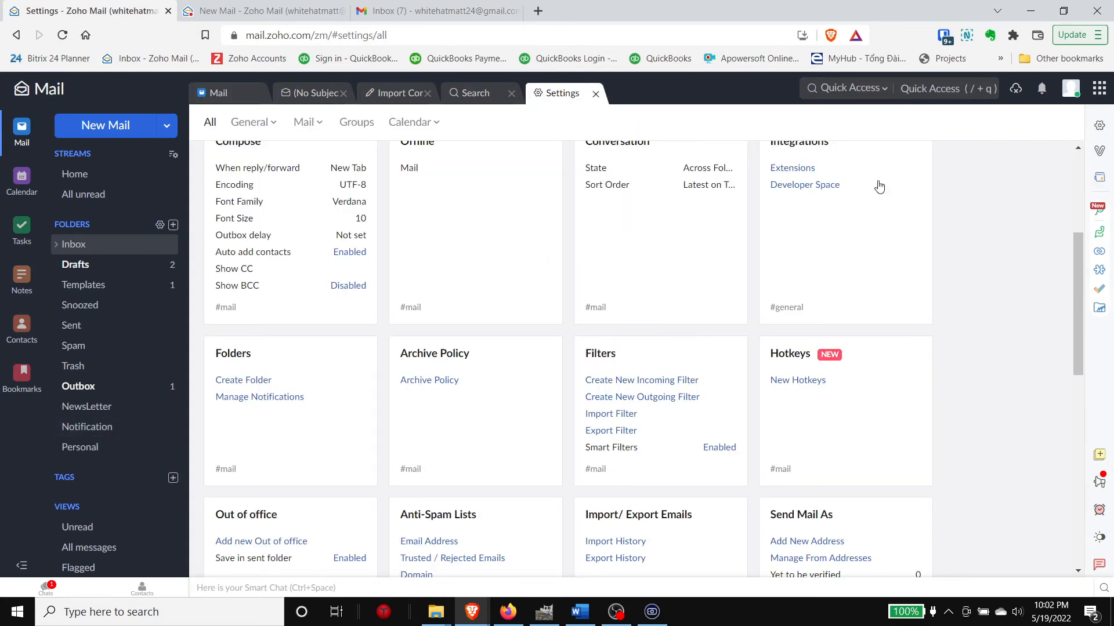
scroll(500, 259, "up", 5)
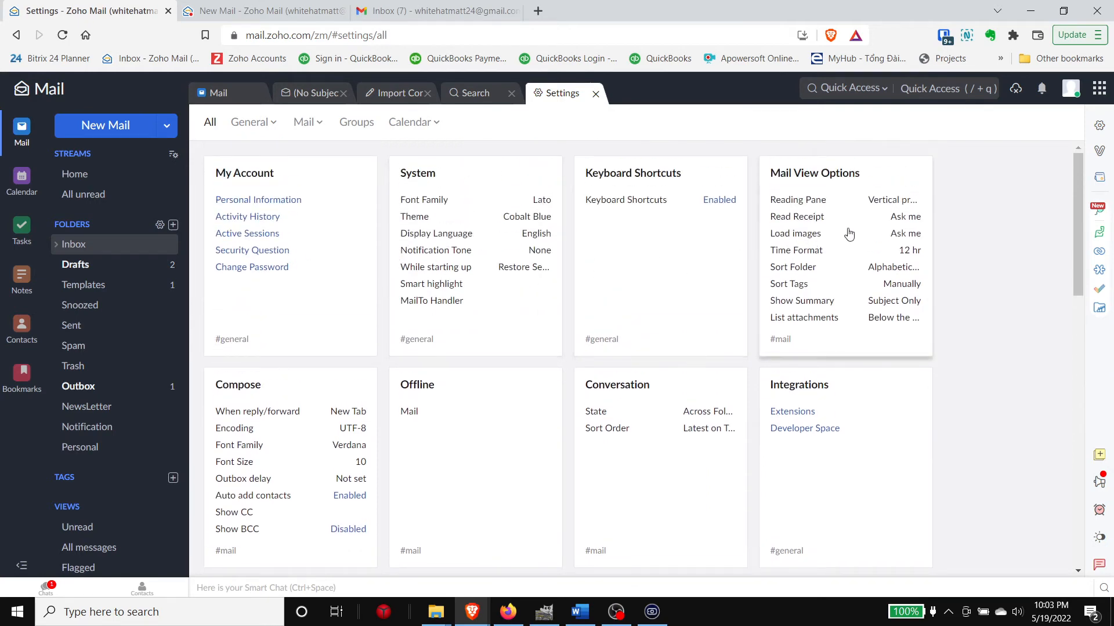
scroll(672, 289, "down", 6)
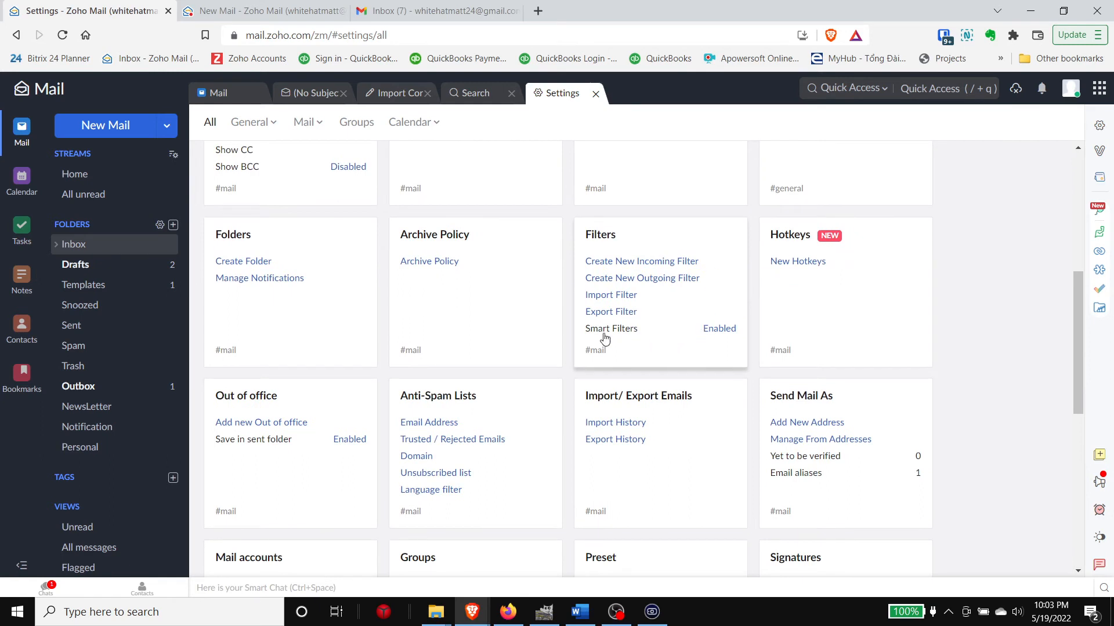
left_click(715, 331)
left_click(715, 334)
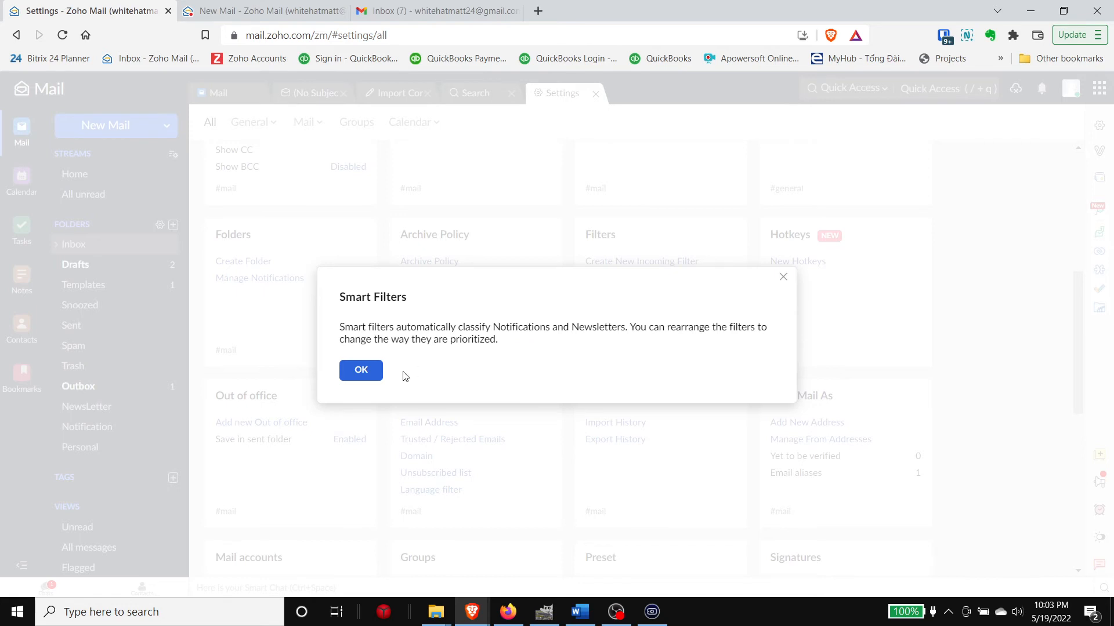
Step: Close the Smart Filters dialog and go back to the Inbox folder
left_click(783, 277)
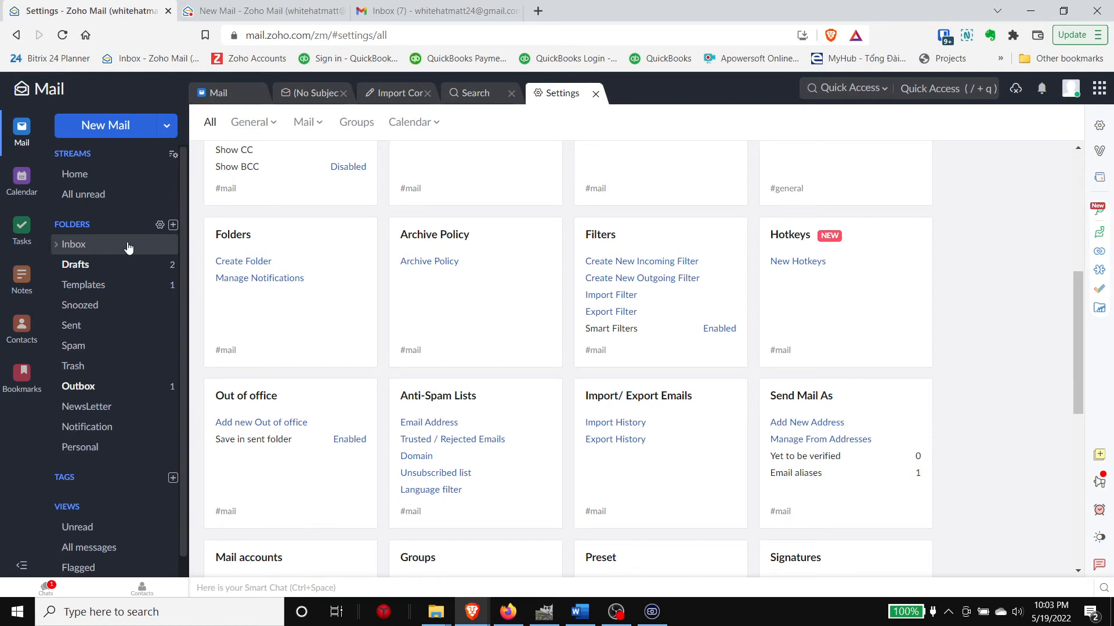
left_click(165, 251)
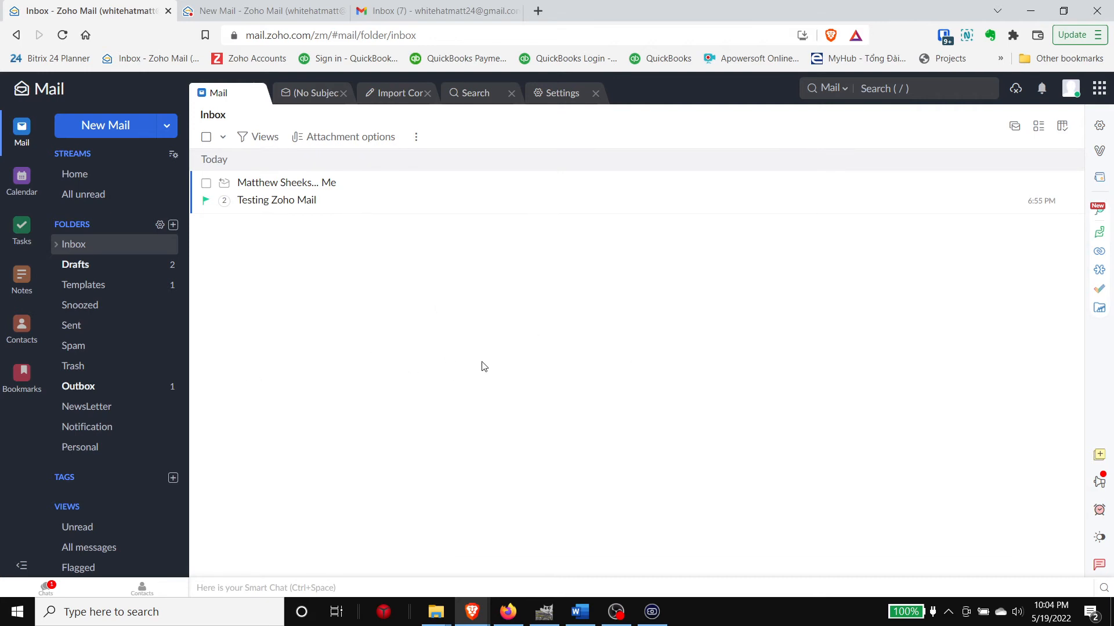
Step: In the Calendar week view, start a new event on Thursday 19 May at 9:15 pm
left_click(15, 183)
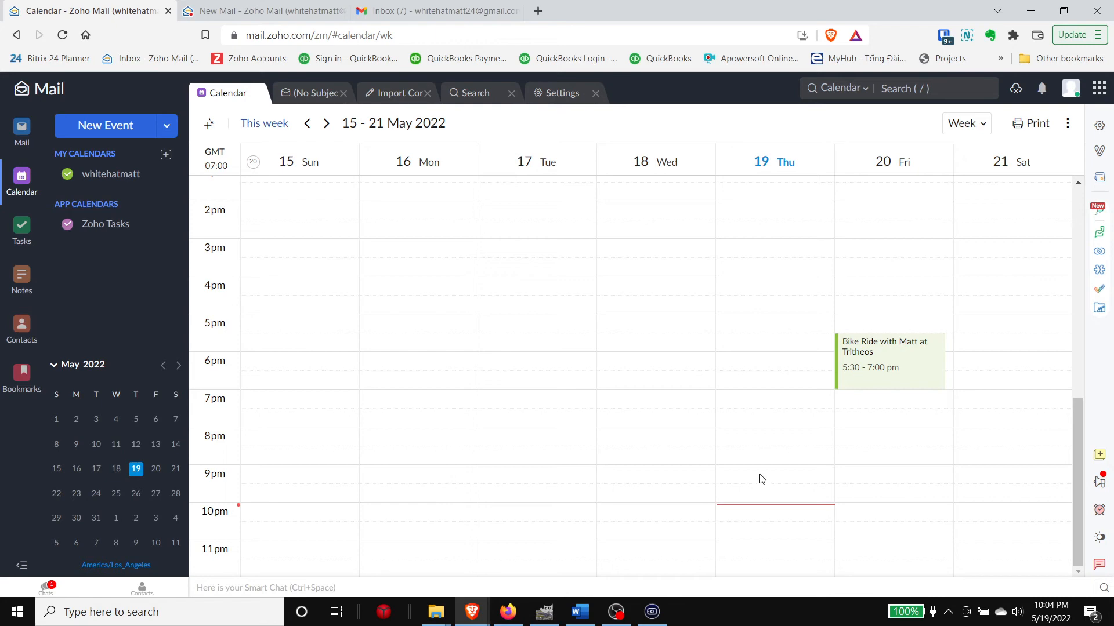
left_click(776, 480)
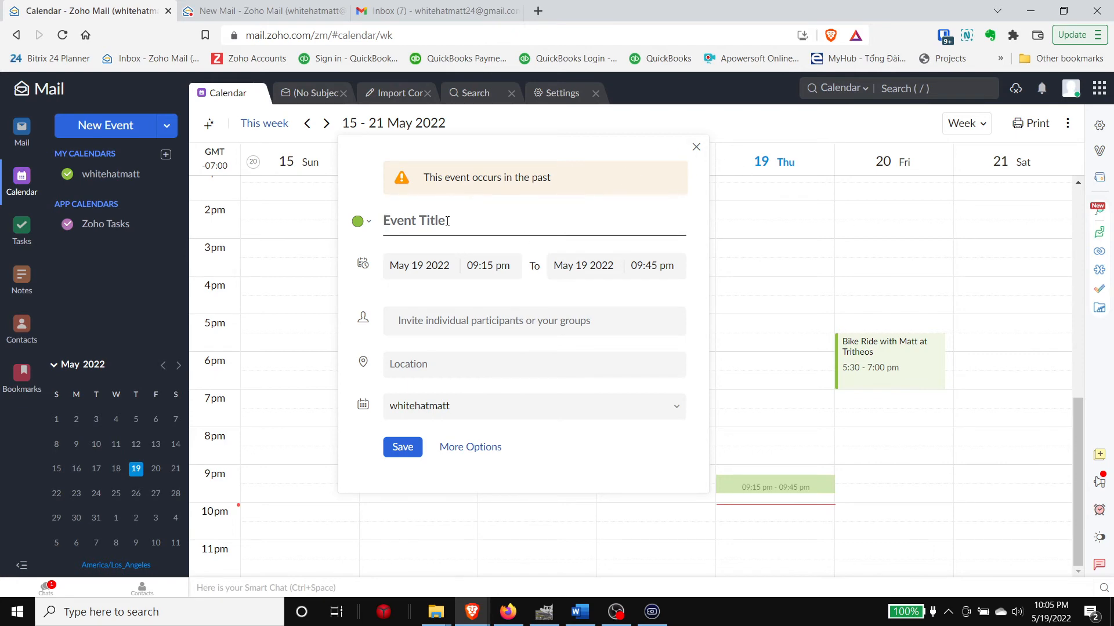
Step: Title the event 'Watch Breaking Away' and set it from 08:00 pm to 09:00 pm
type("Watch Breaking ")
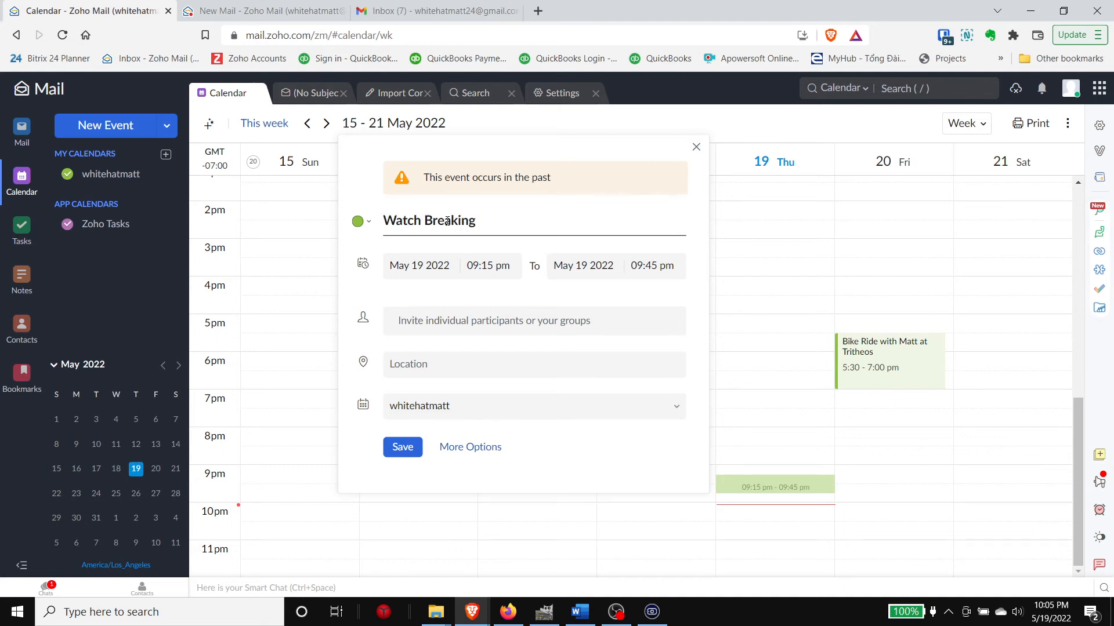
type("Away")
left_click(491, 266)
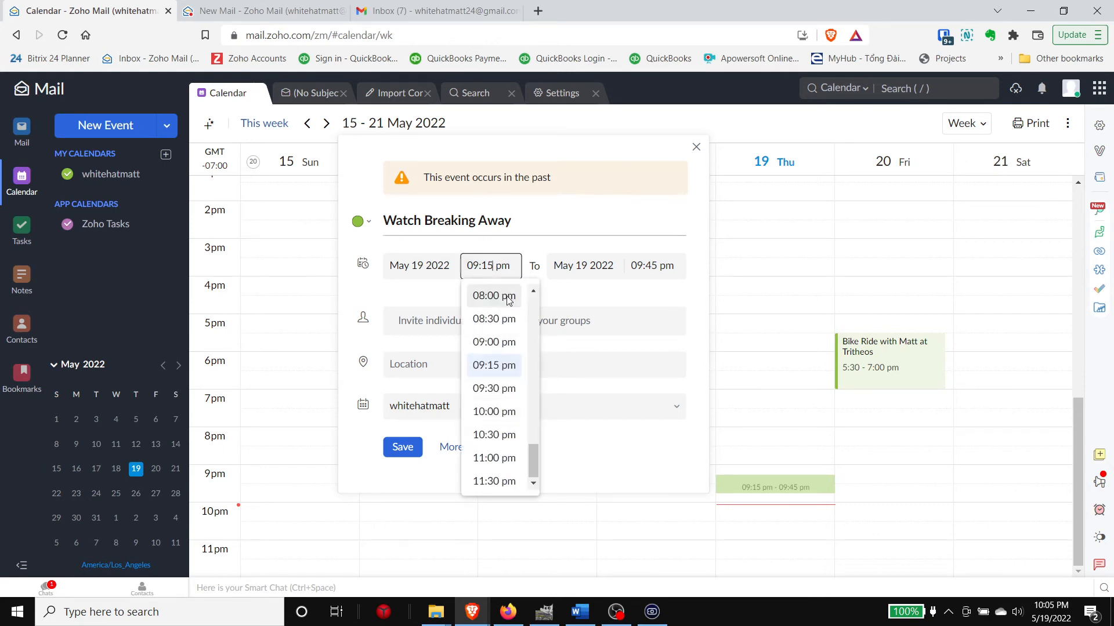
left_click(505, 298)
left_click(656, 225)
left_click(664, 271)
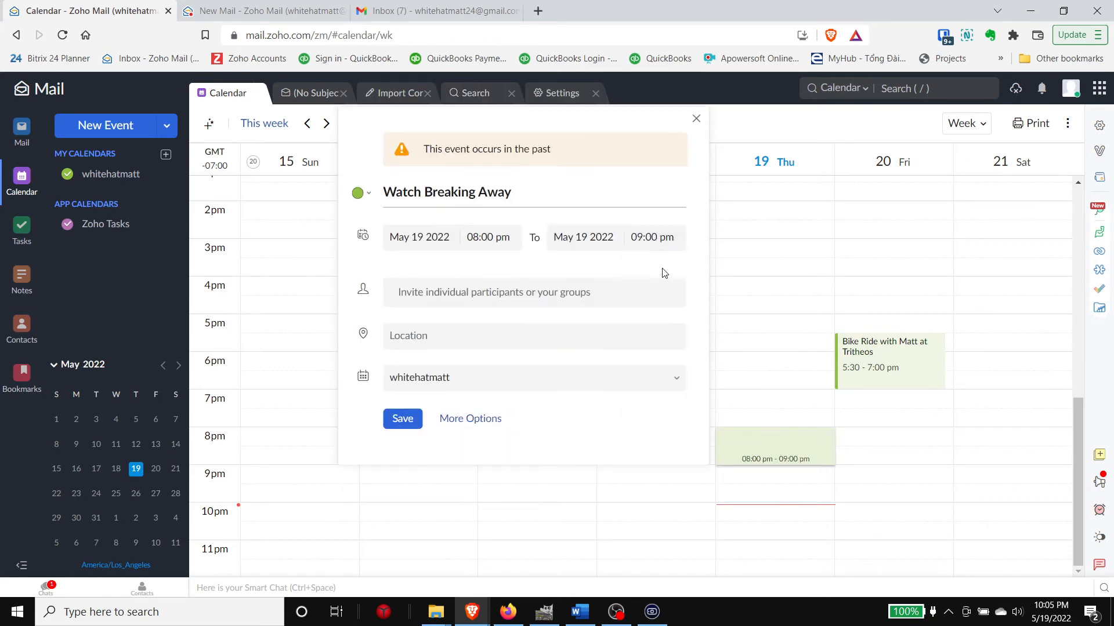
Step: Invite one participant by address and expand to the full event form
left_click(477, 298)
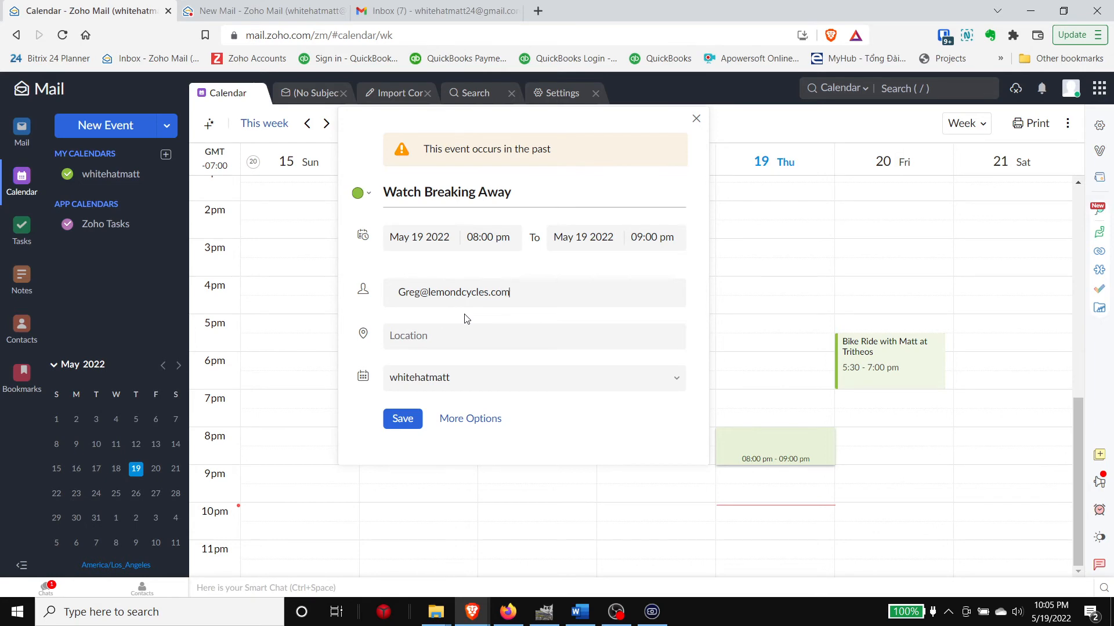
key("Return")
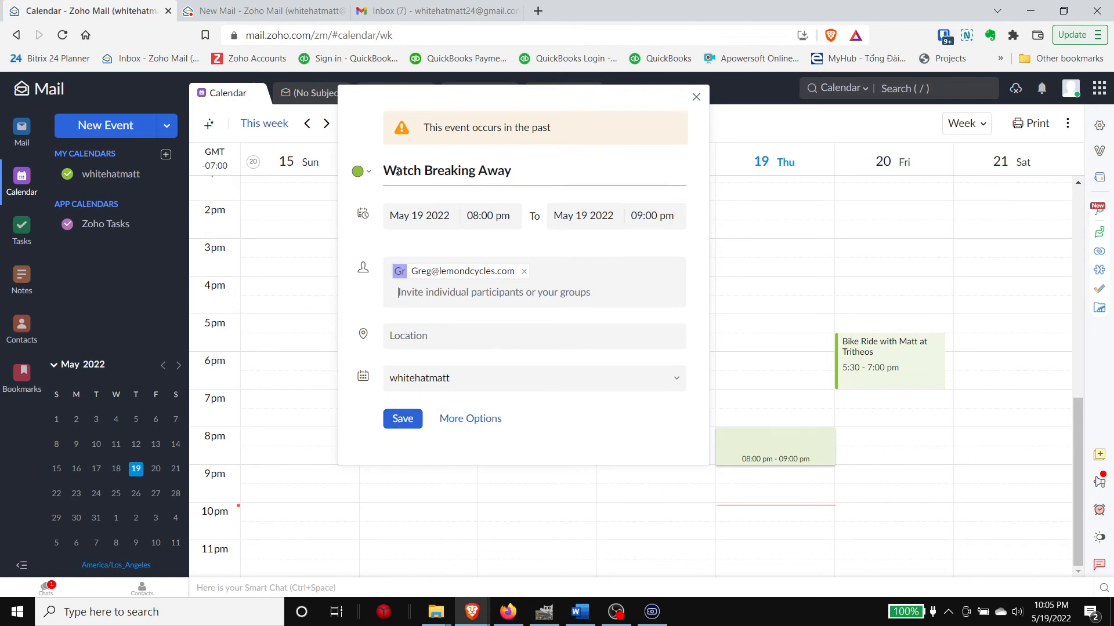
left_click(474, 422)
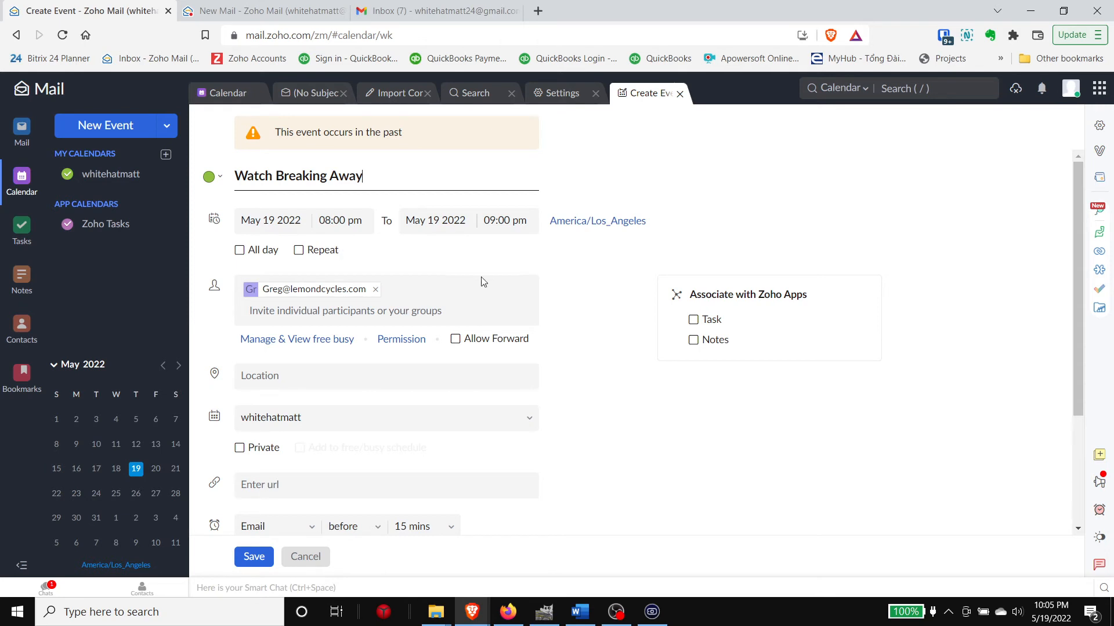
Step: Review the Create Event form and keep the event on the user's own calendar
scroll(435, 301, "down", 2)
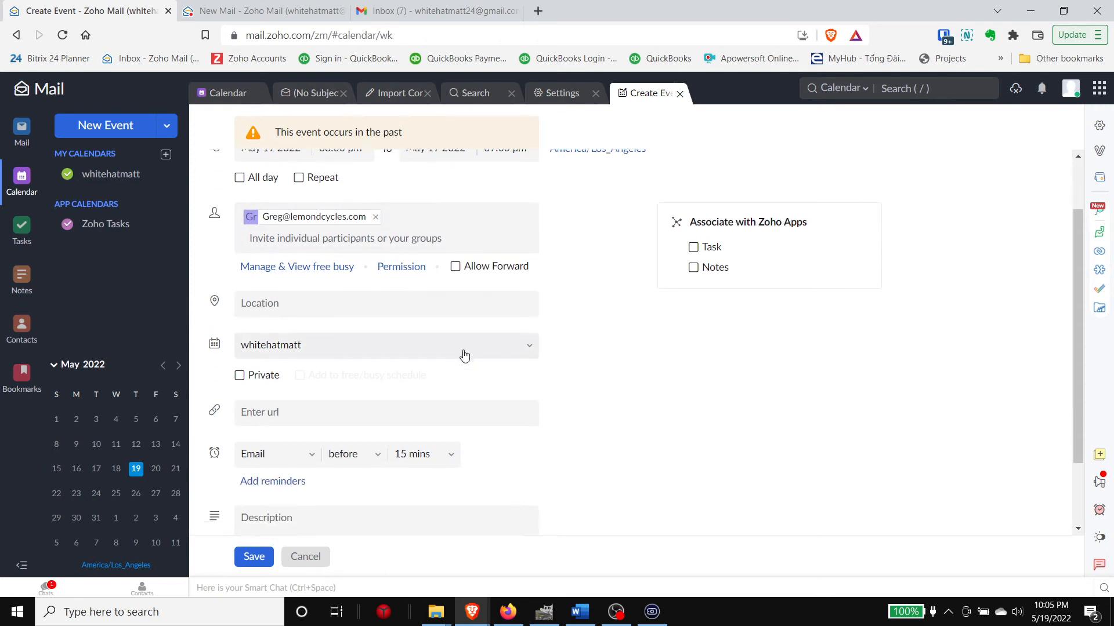
scroll(609, 455, "up", 2)
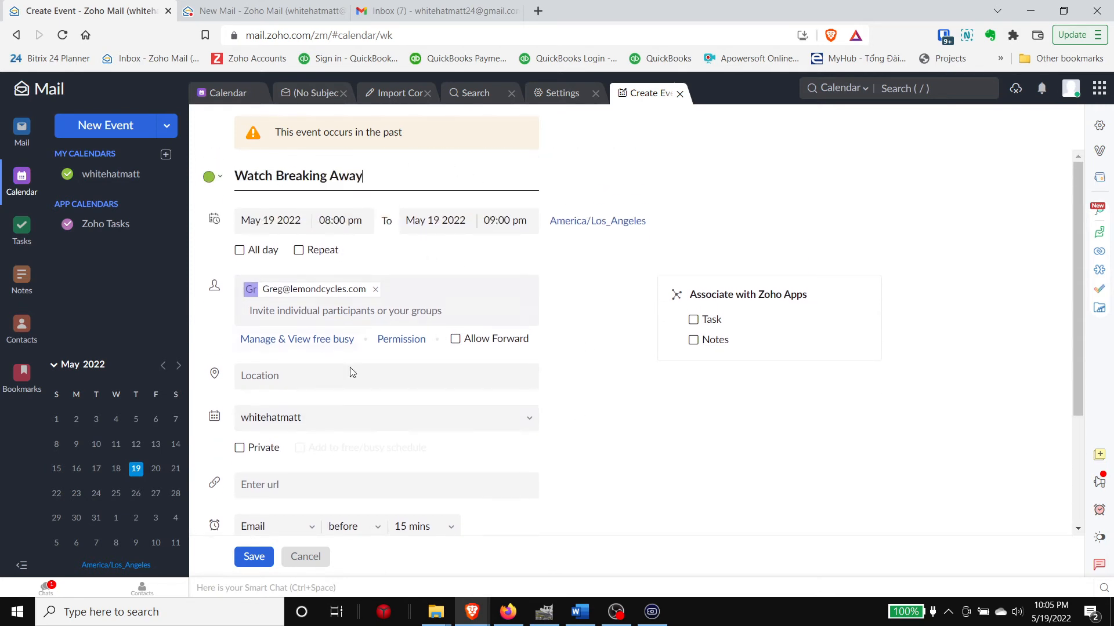
scroll(370, 219, "down", 3)
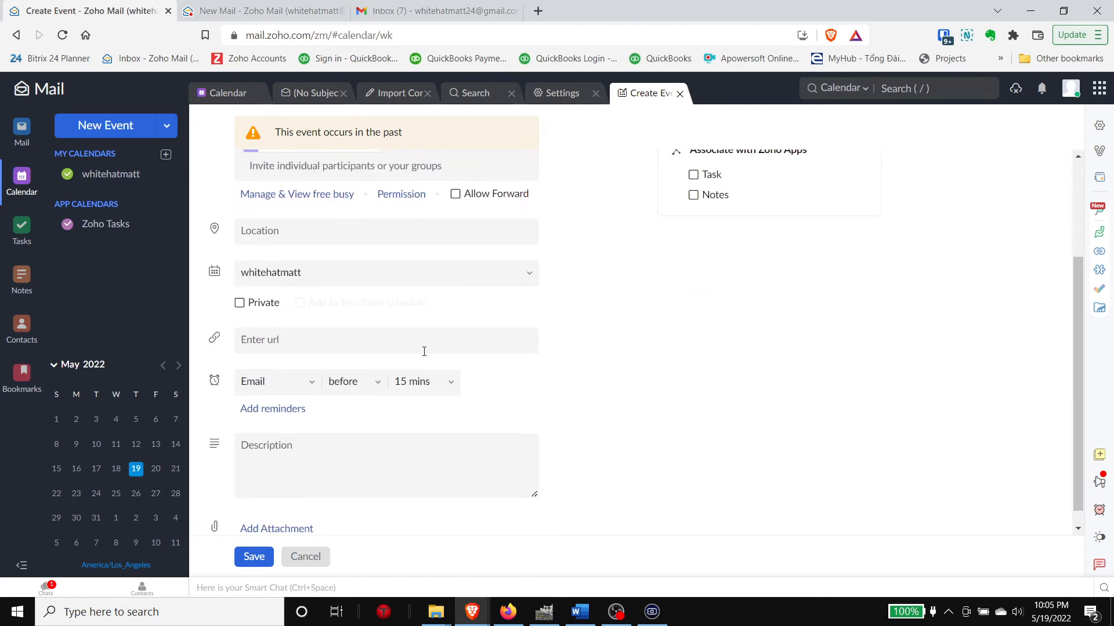
scroll(480, 332, "up", 2)
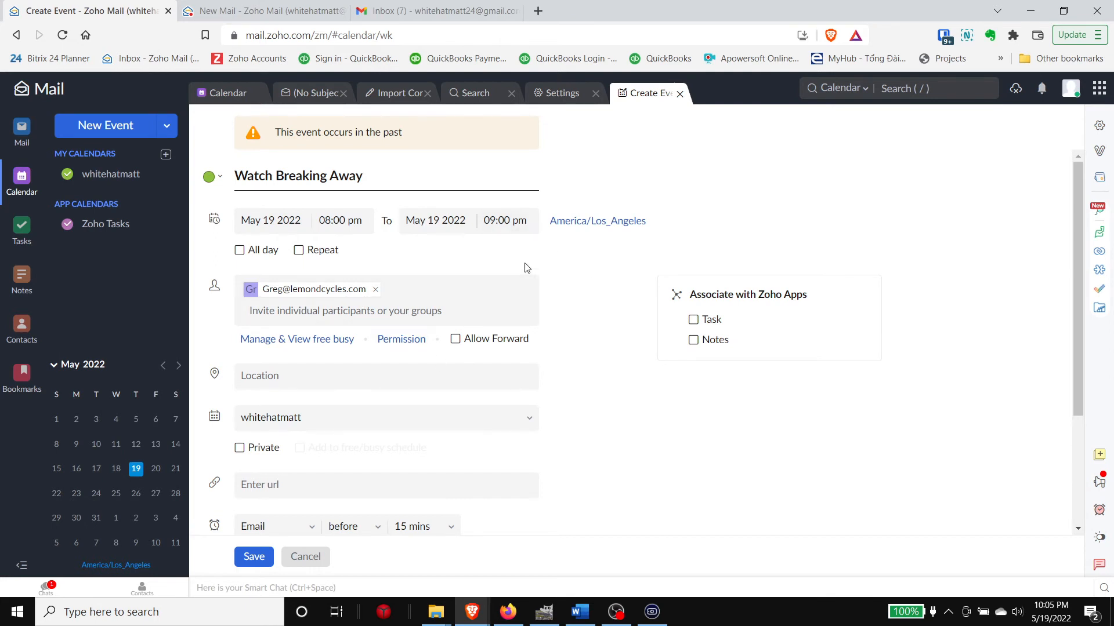
scroll(581, 298, "down", 1)
scroll(606, 311, "down", 1)
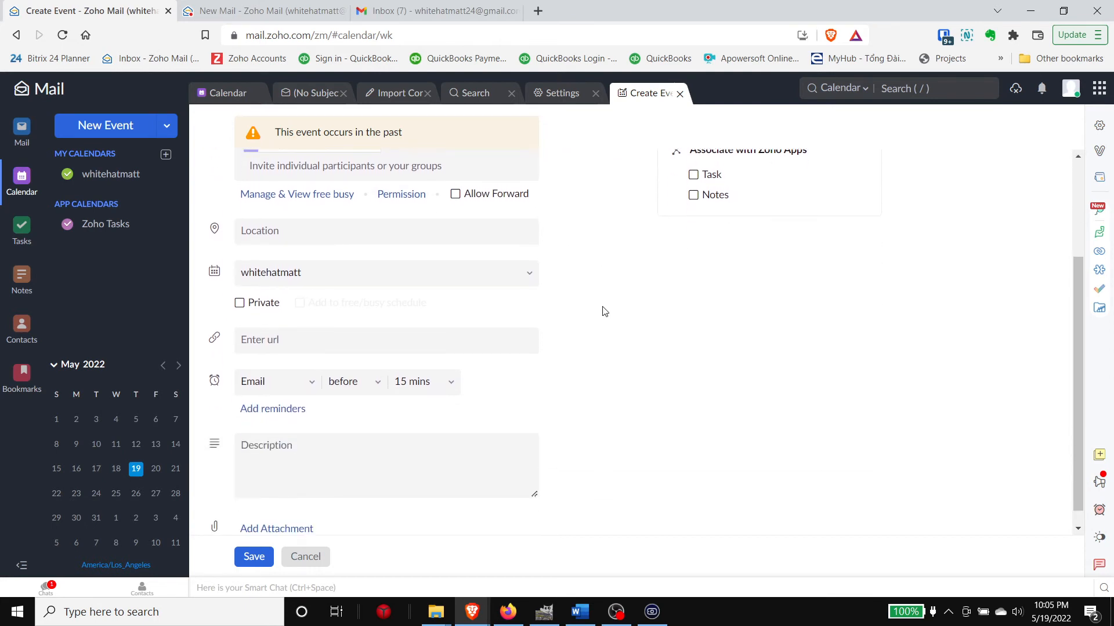
left_click(306, 346)
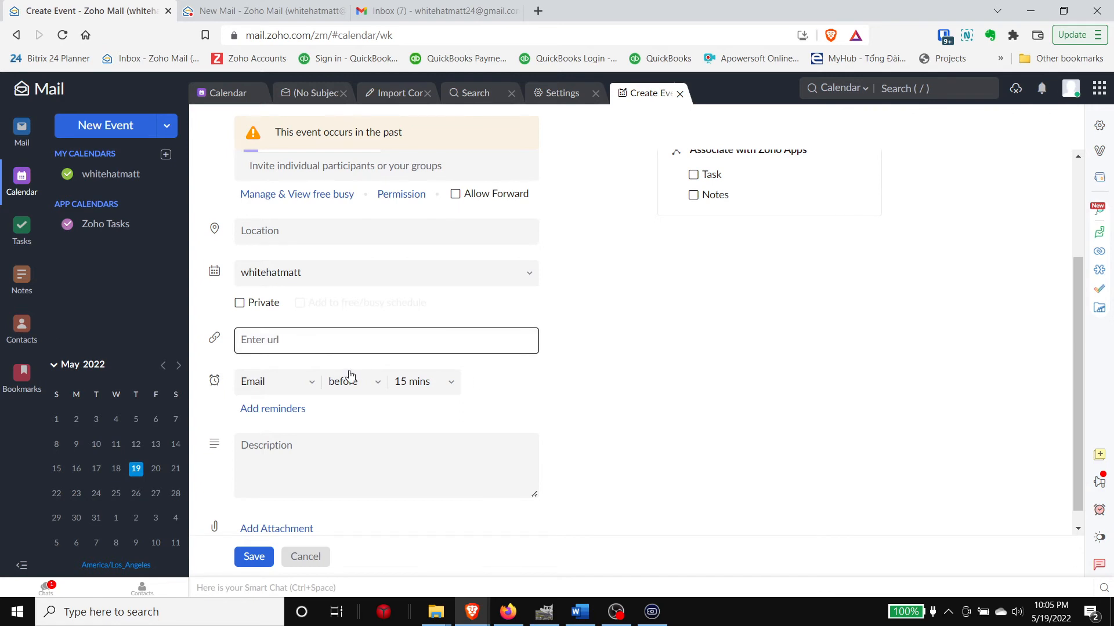
scroll(349, 376, "up", 1)
scroll(398, 336, "up", 1)
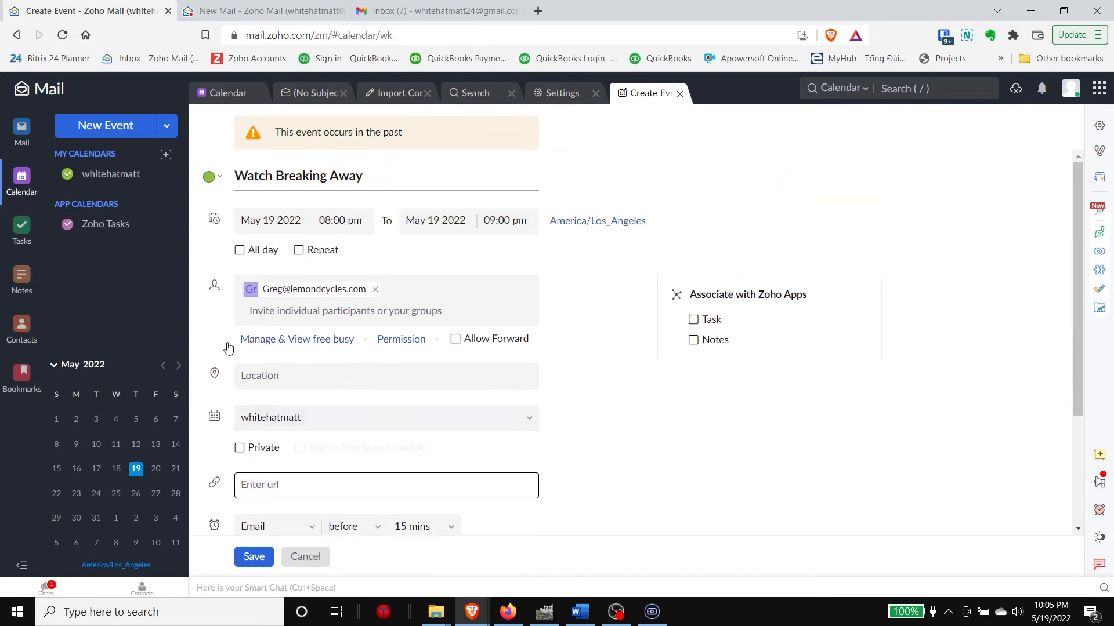
scroll(395, 308, "down", 1)
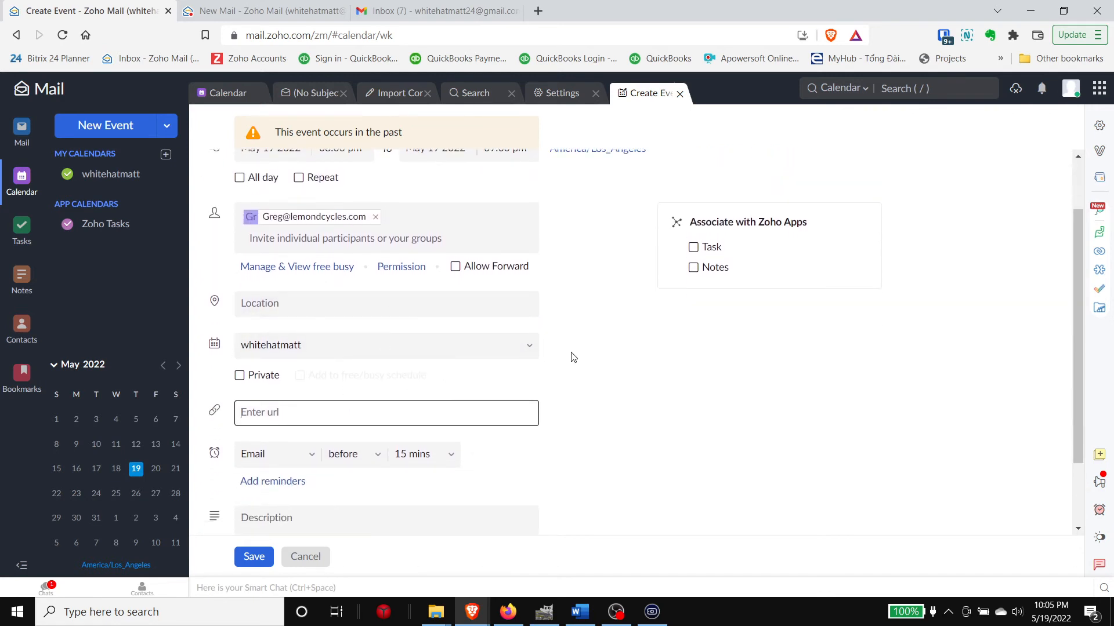
scroll(573, 357, "down", 1)
scroll(522, 371, "down", 1)
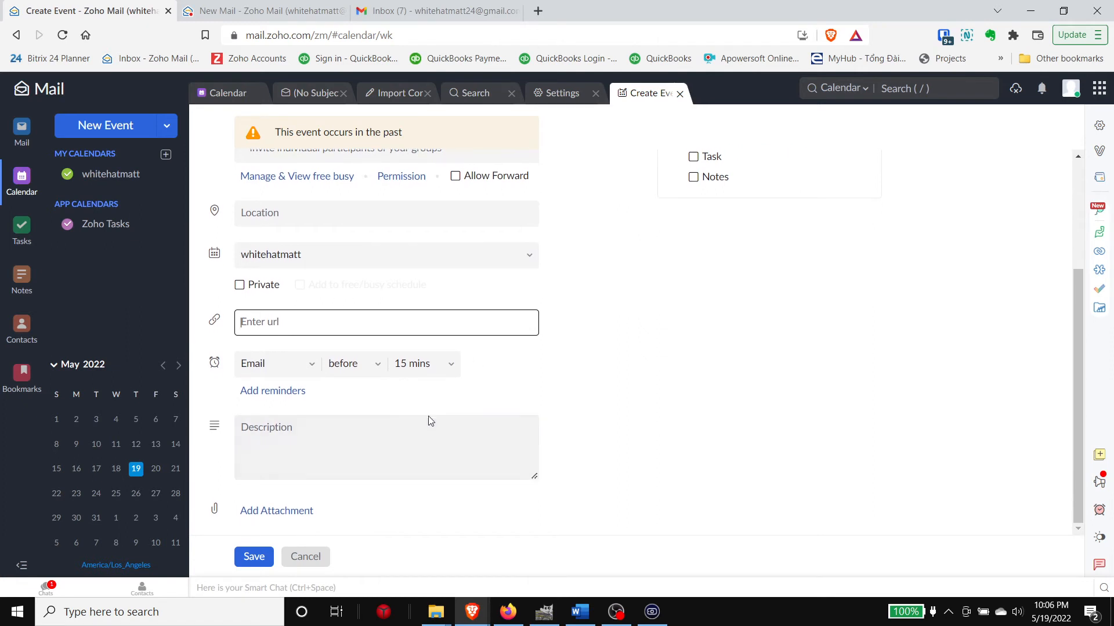
scroll(475, 427, "up", 2)
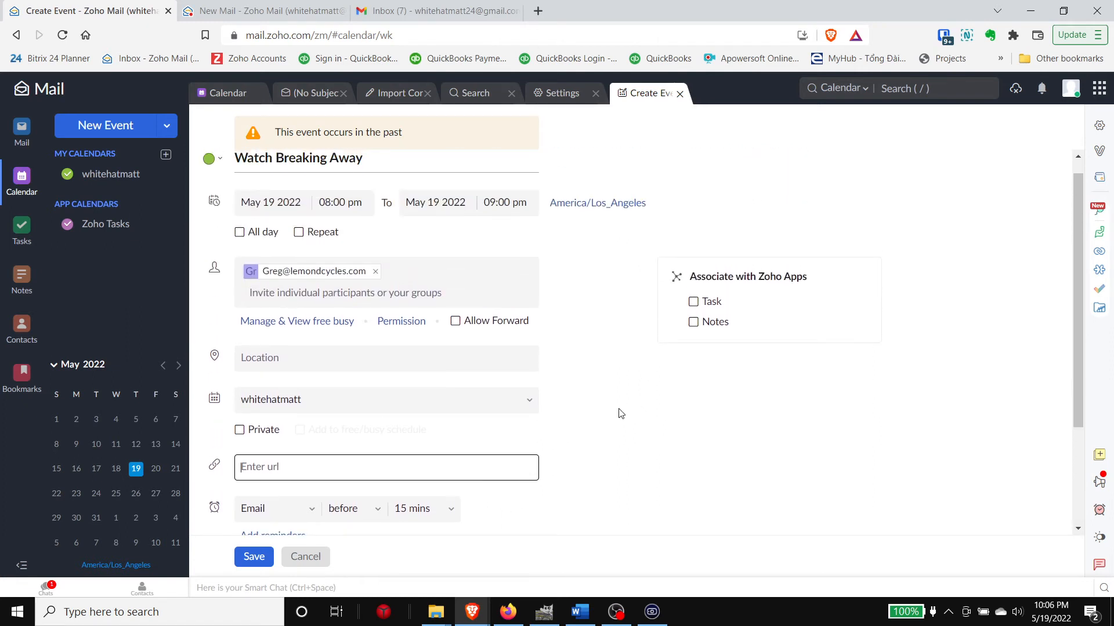
scroll(611, 422, "up", 1)
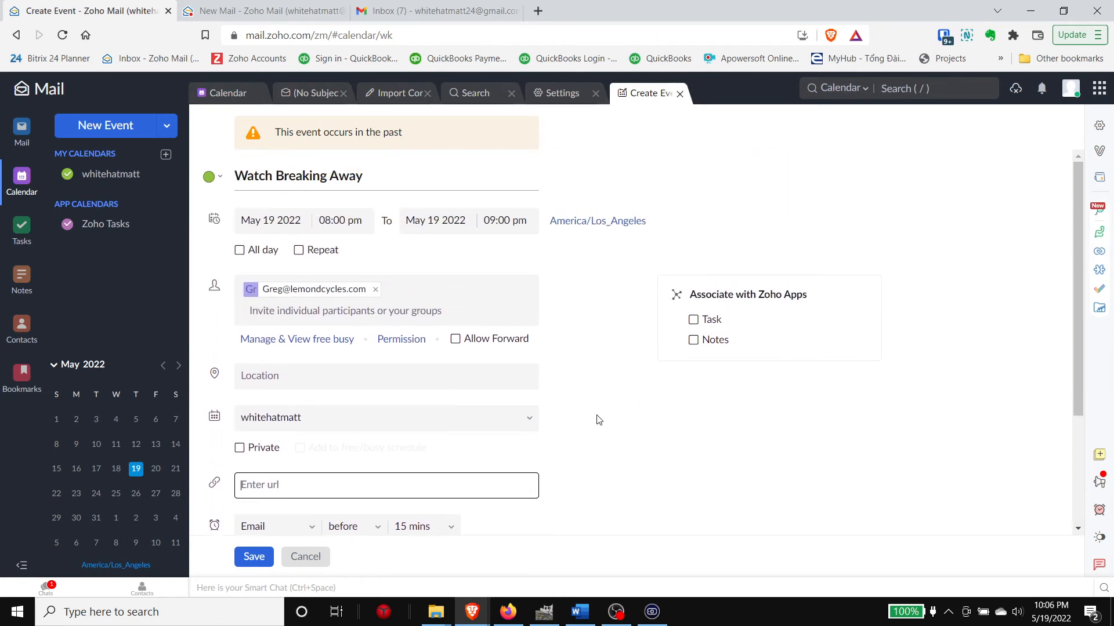
scroll(594, 408, "down", 1)
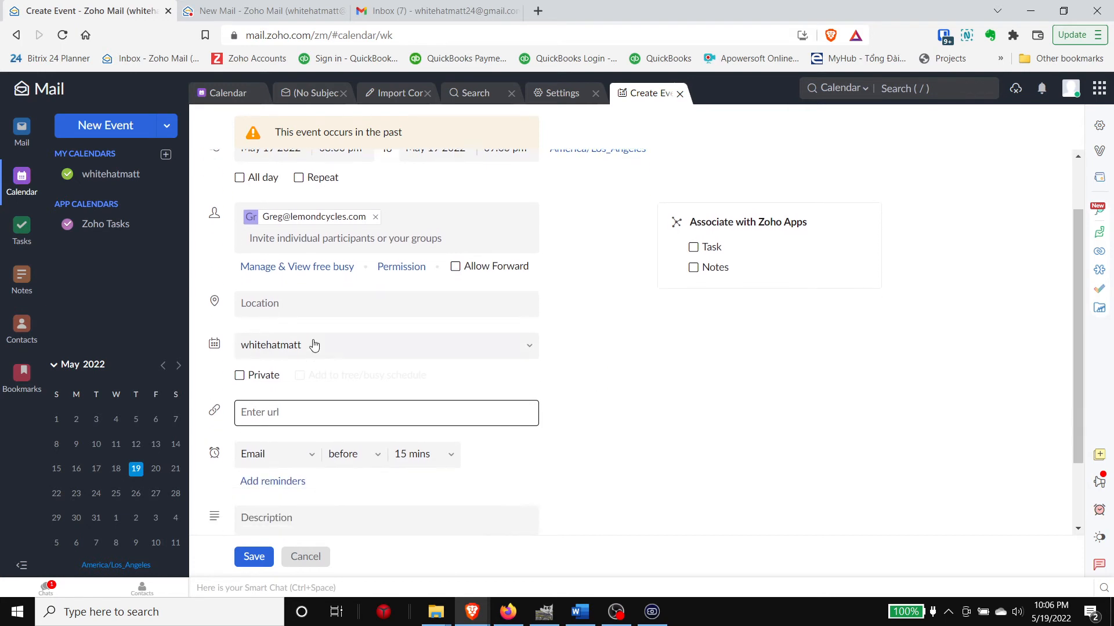
scroll(406, 372, "up", 1)
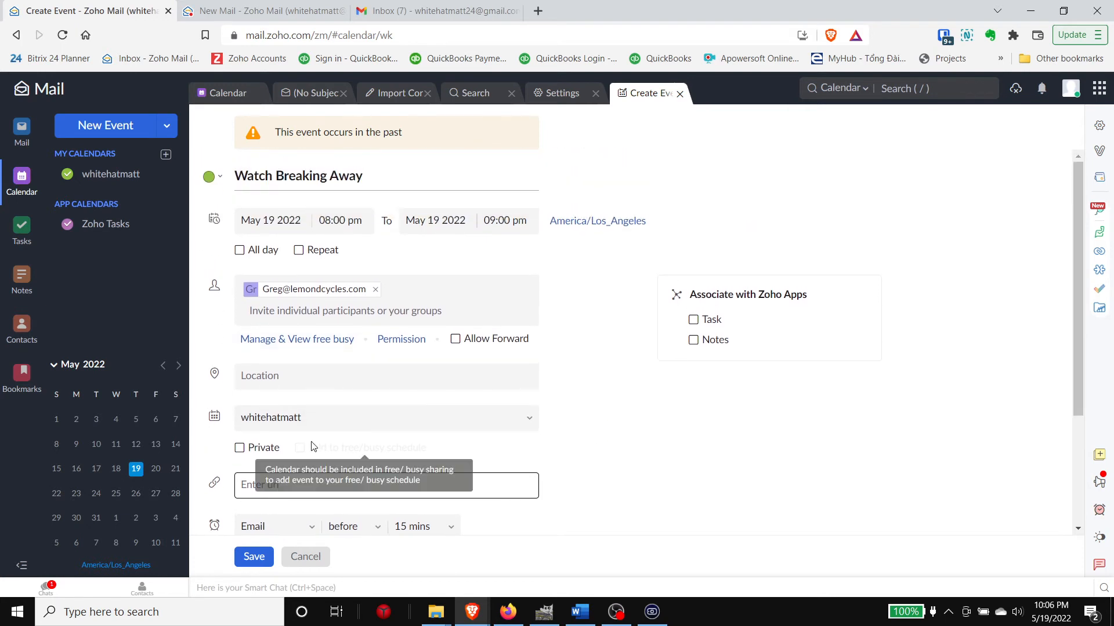
scroll(348, 353, "down", 2)
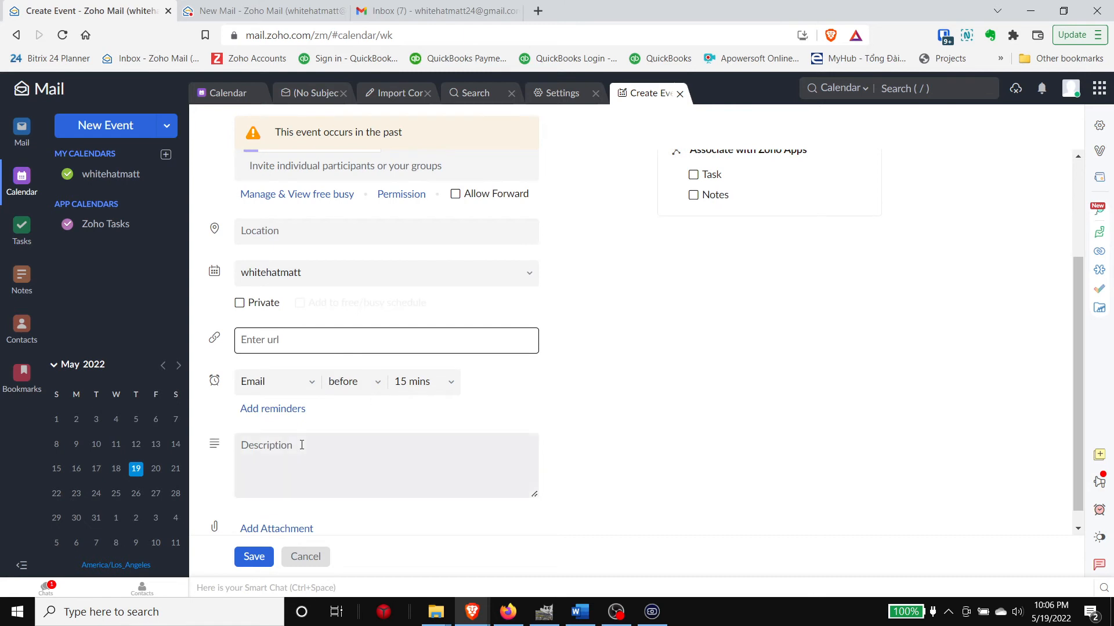
scroll(308, 447, "up", 2)
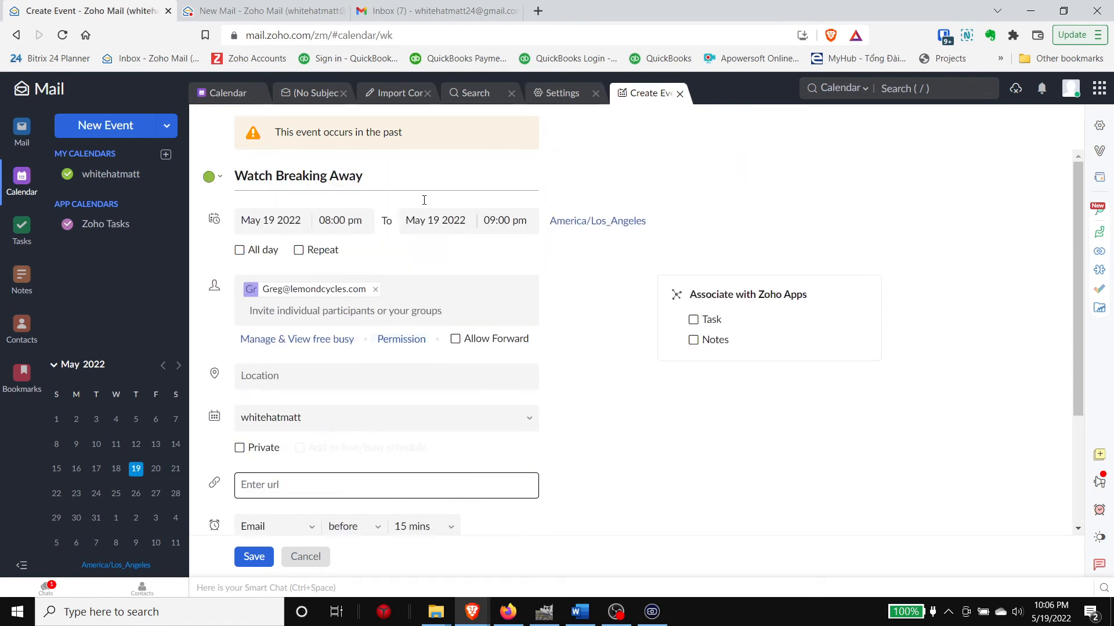
left_click(429, 423)
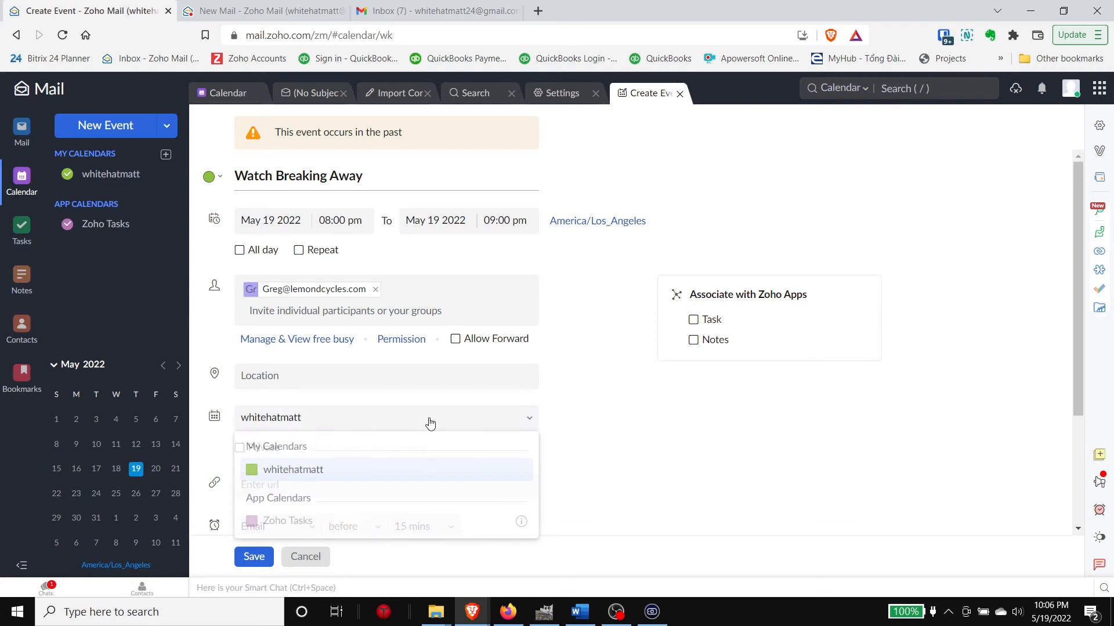
left_click(421, 465)
Step: Leave the event's link field empty
scroll(576, 376, "down", 1)
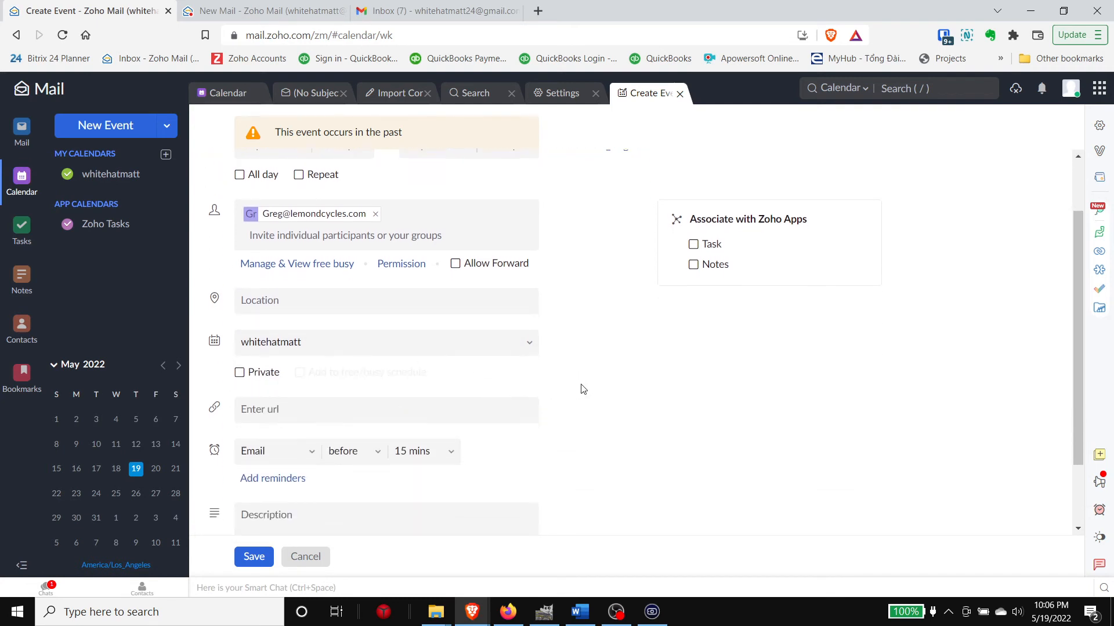
scroll(580, 388, "down", 1)
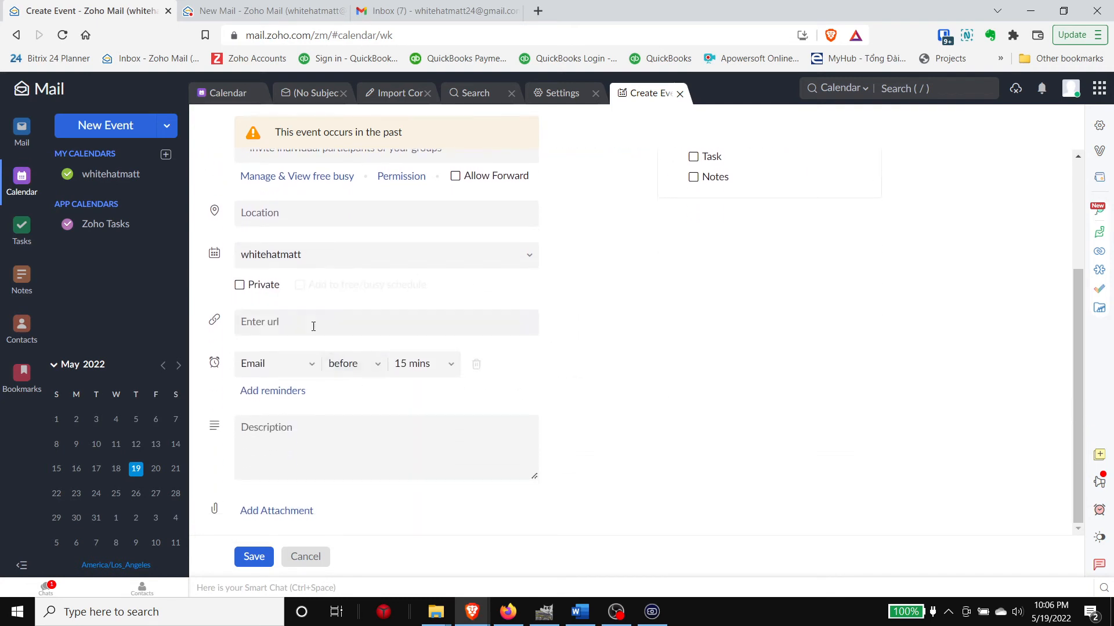
left_click(266, 324)
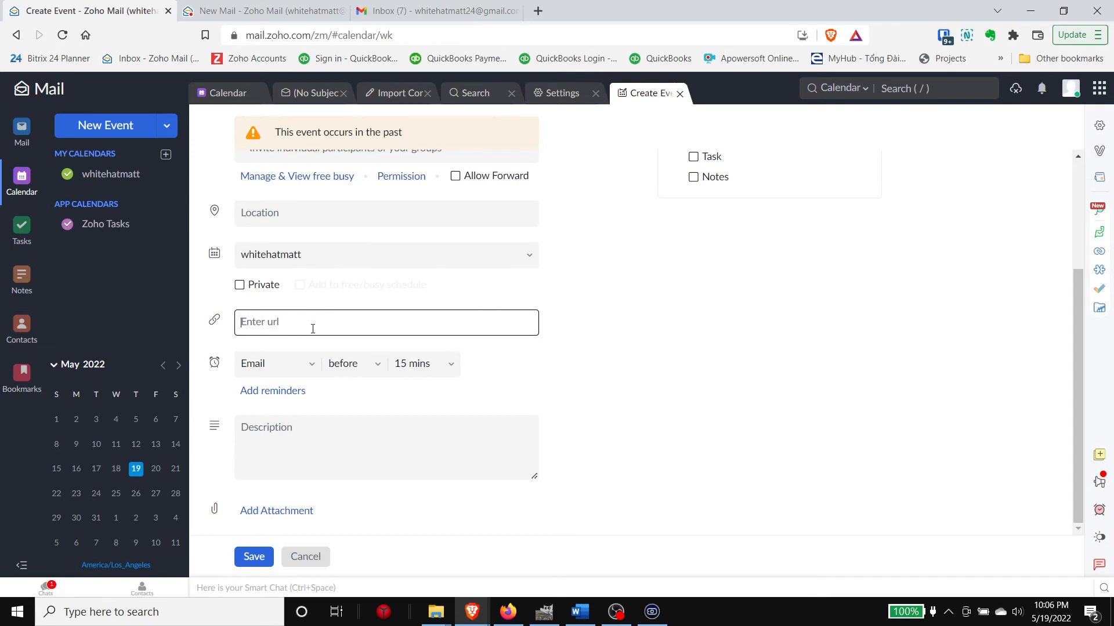
left_click(562, 403)
scroll(580, 429, "up", 2)
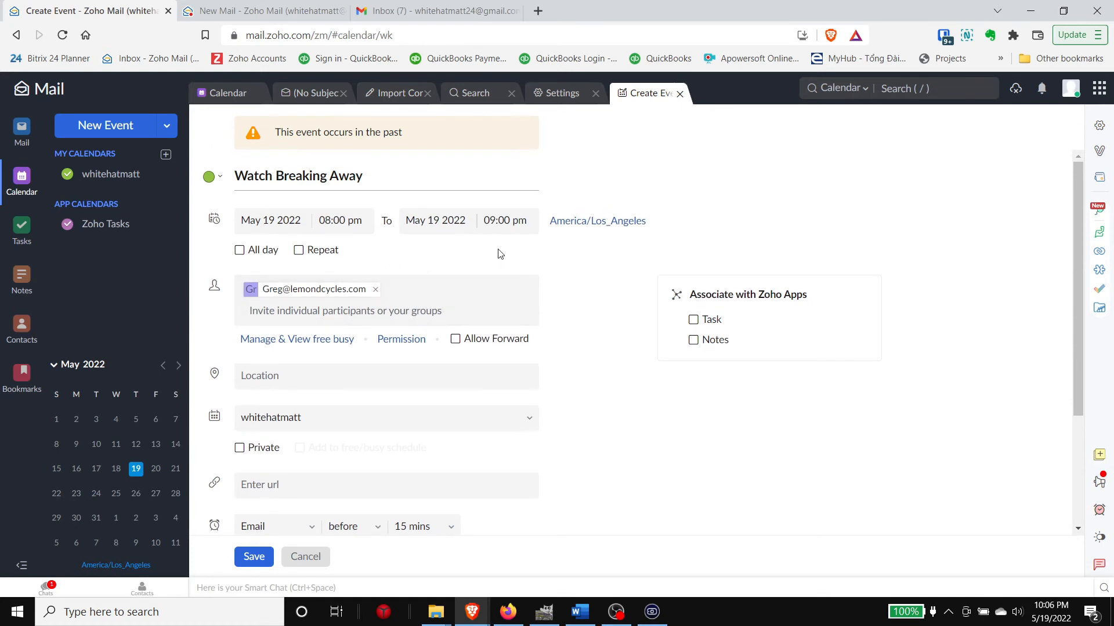
Step: Add the suggested 'ma' contact as a second invitee and save the event
left_click(281, 312)
type("matt")
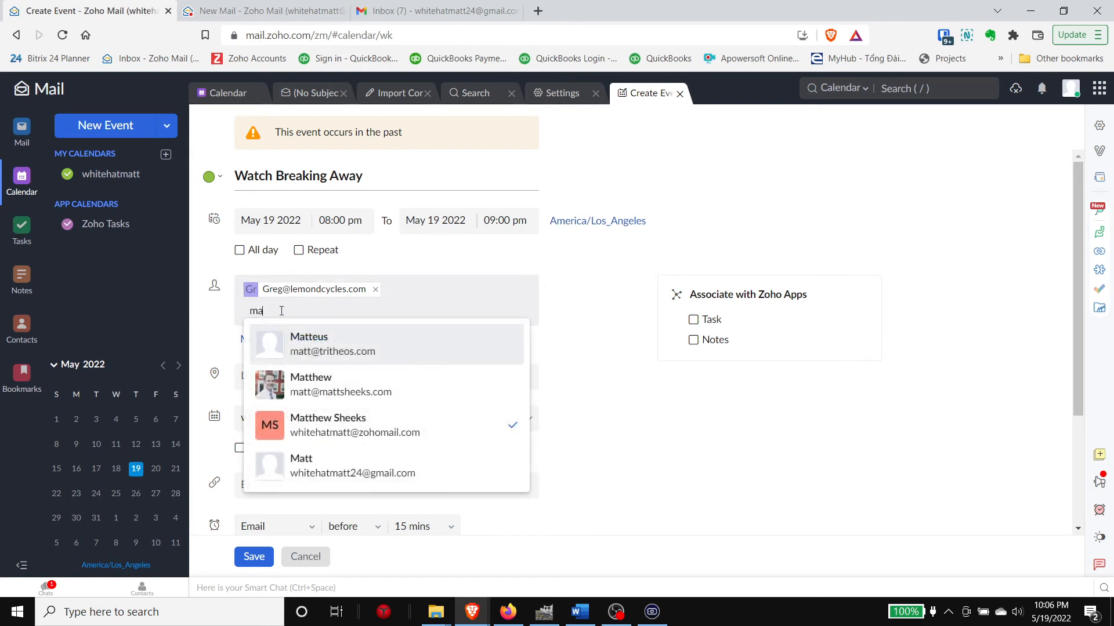
left_click(329, 389)
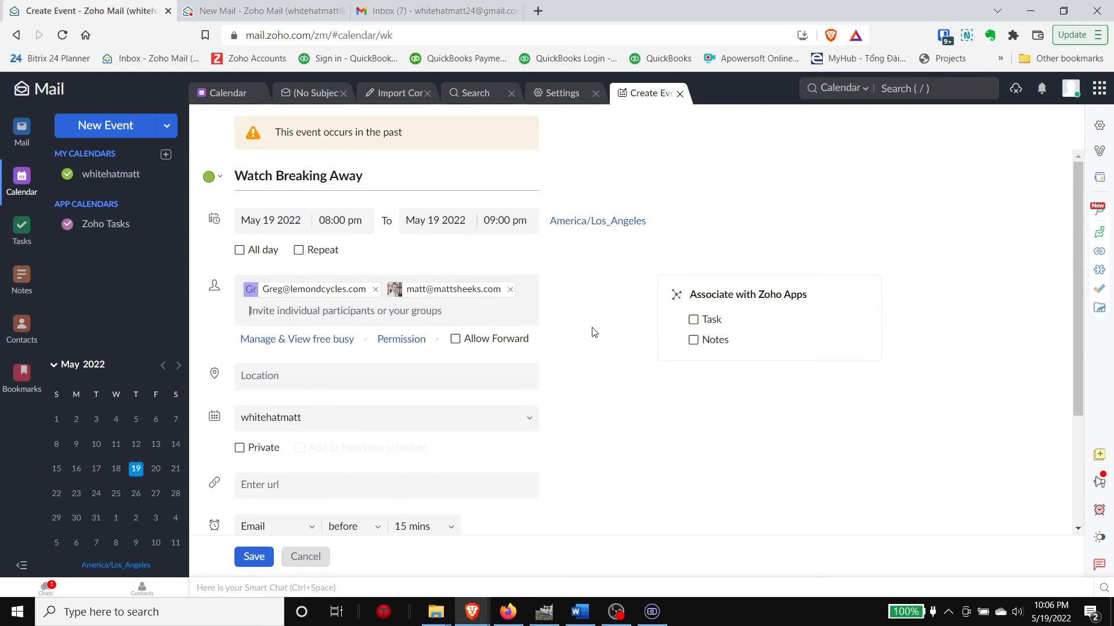
scroll(593, 332, "down", 3)
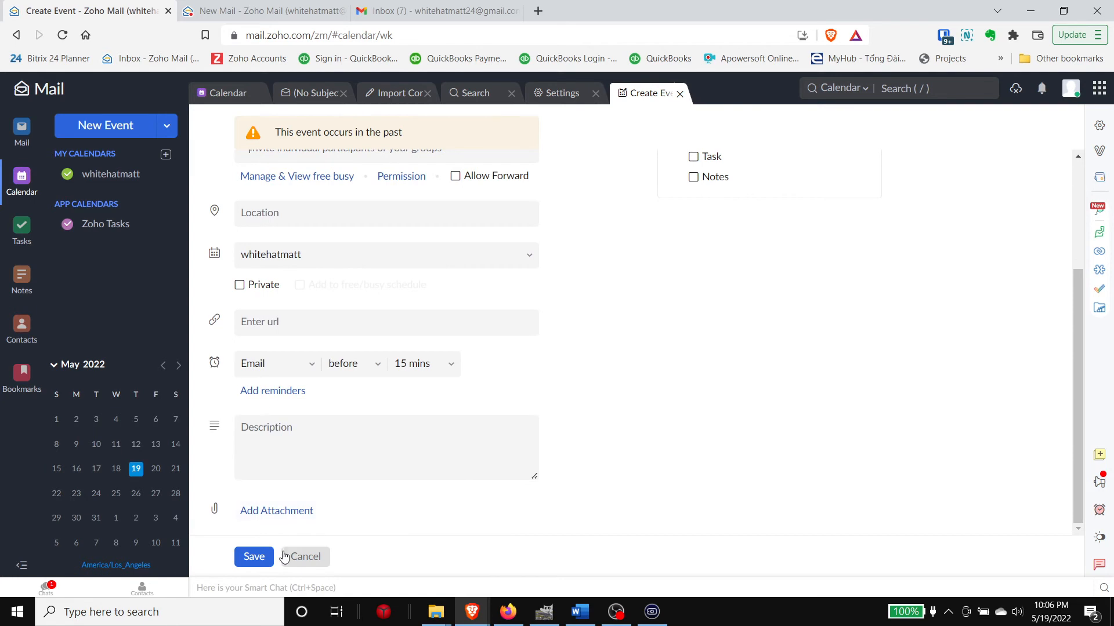
left_click(255, 558)
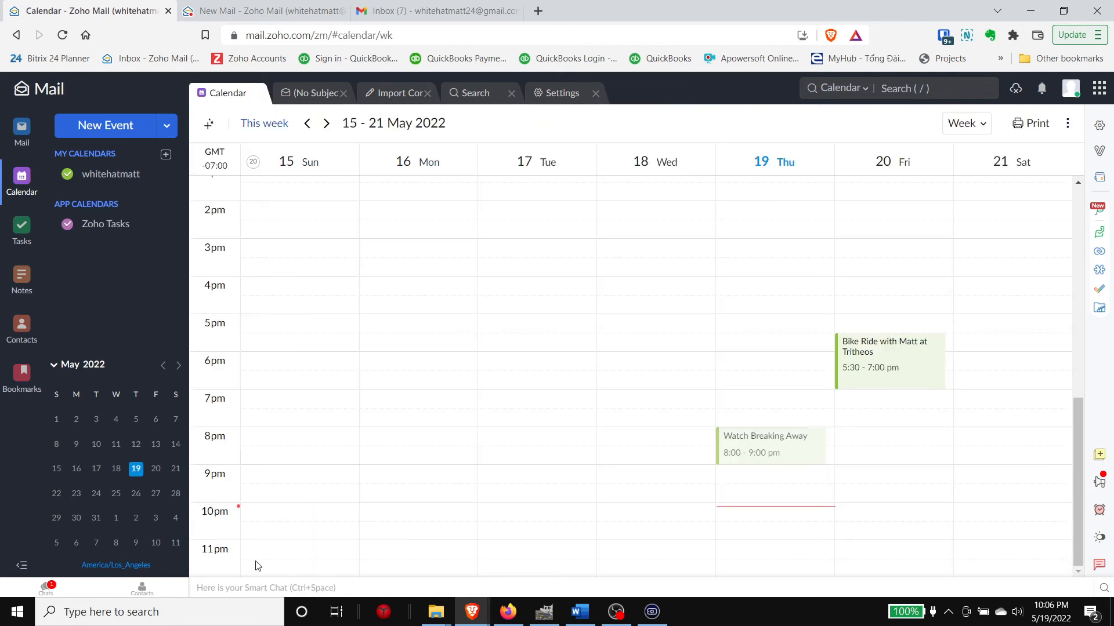
Step: Reschedule Watch Breaking Away to Friday 20 May and save the change
left_click(761, 448)
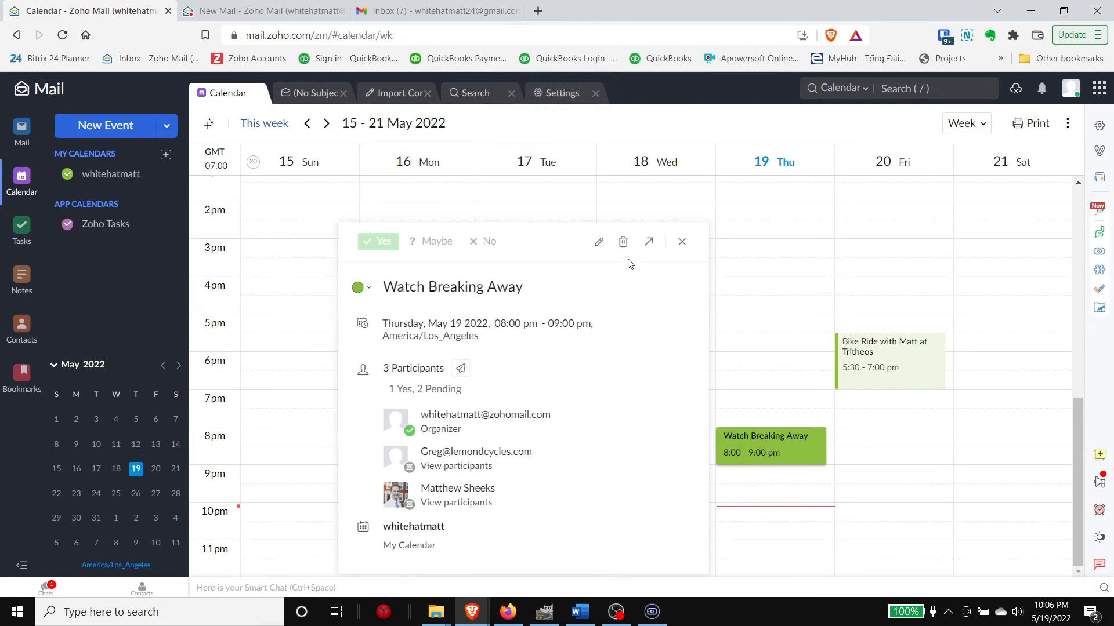
left_click(600, 243)
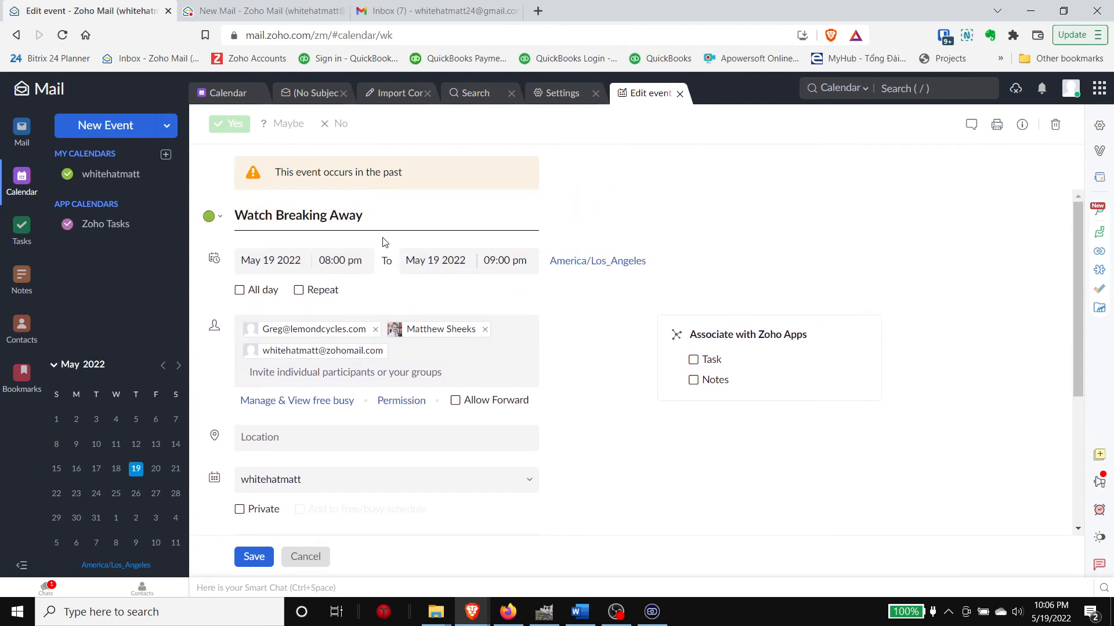
left_click(328, 264)
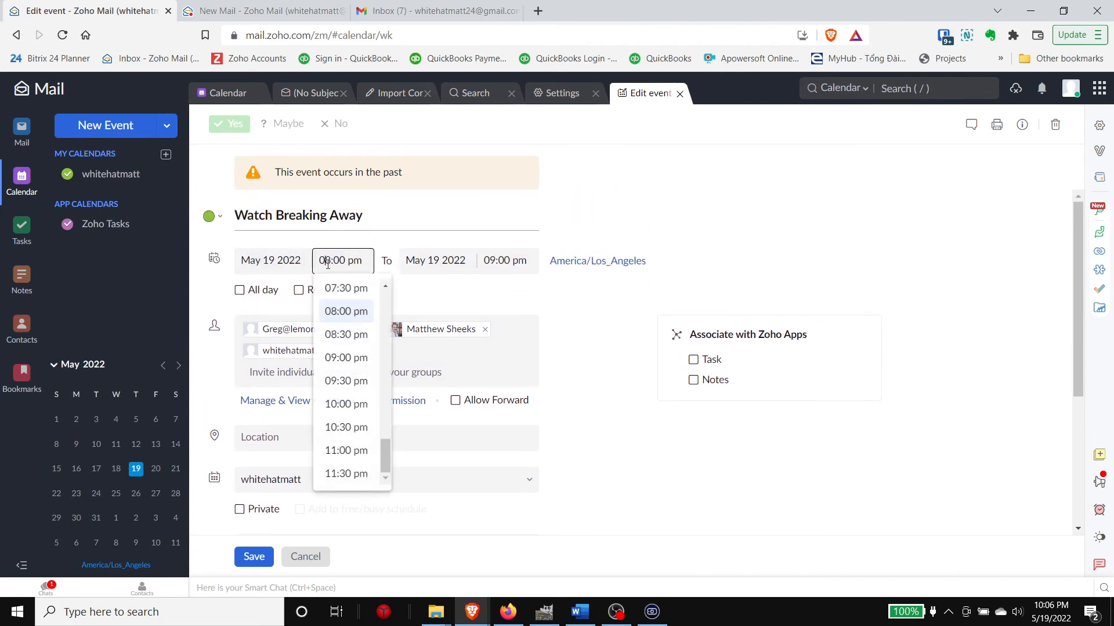
left_click(294, 257)
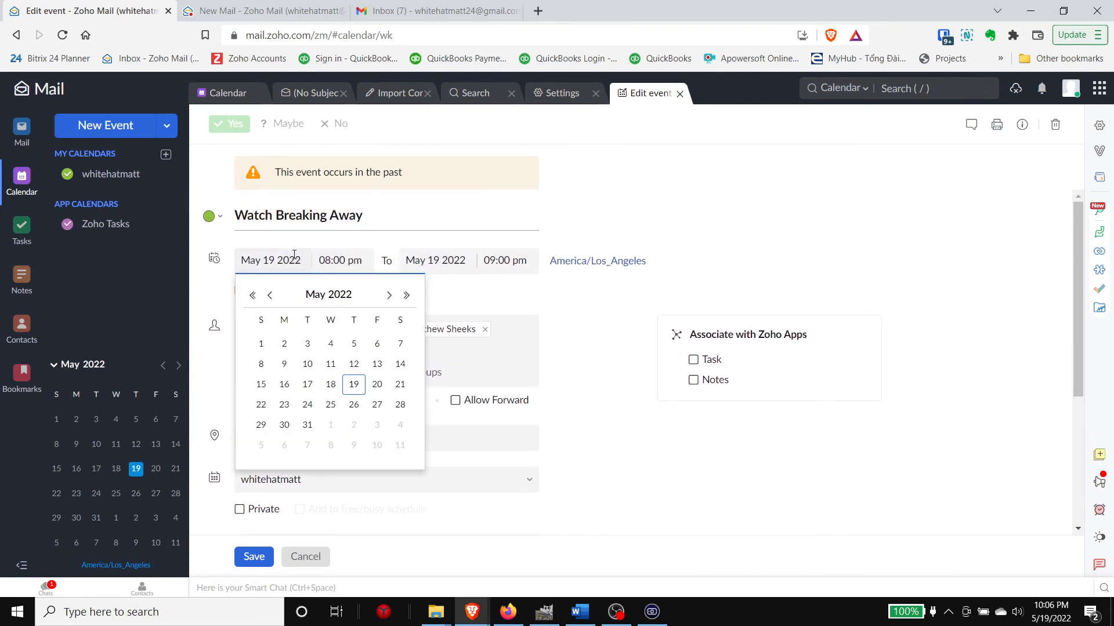
left_click(377, 386)
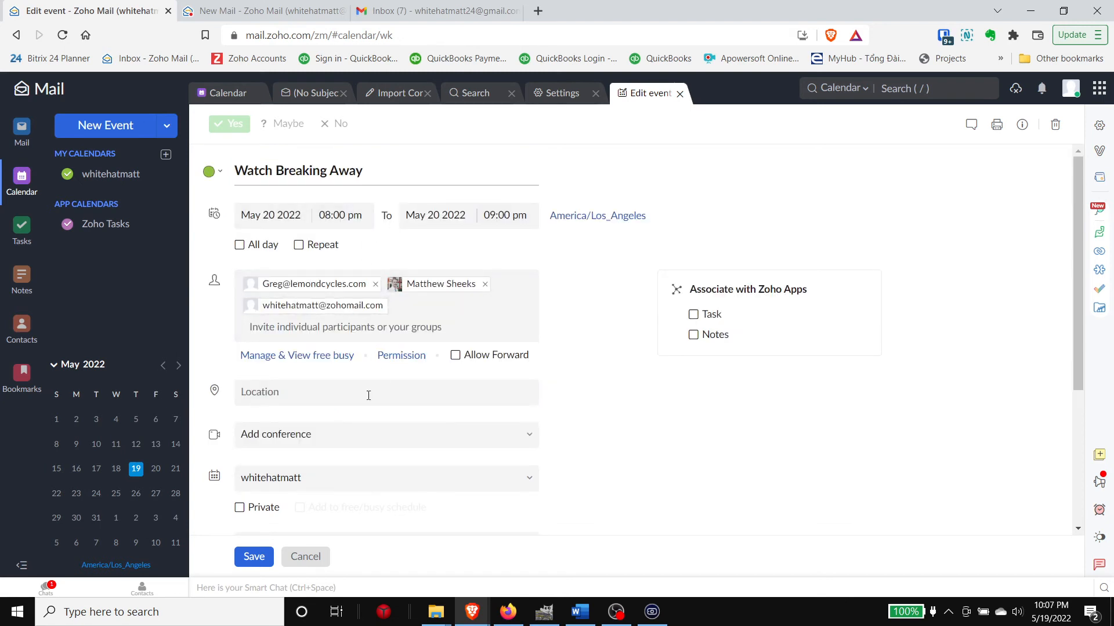
left_click(257, 558)
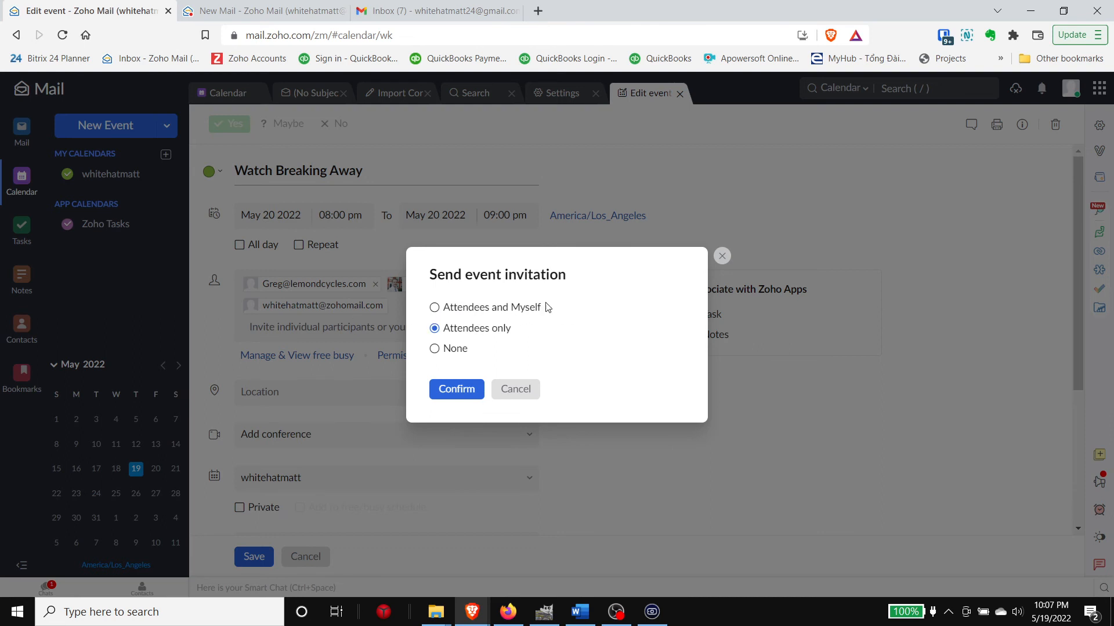
Step: Send the update invitation to Attendees and Myself, then switch back to Mail
left_click(440, 309)
left_click(479, 330)
left_click(493, 309)
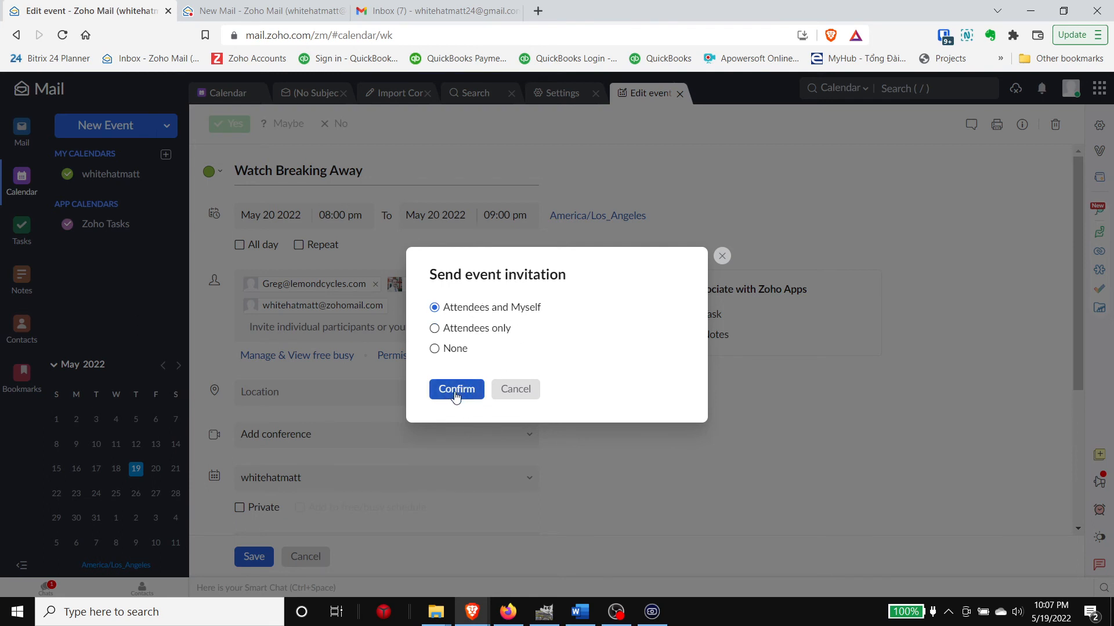
left_click(455, 394)
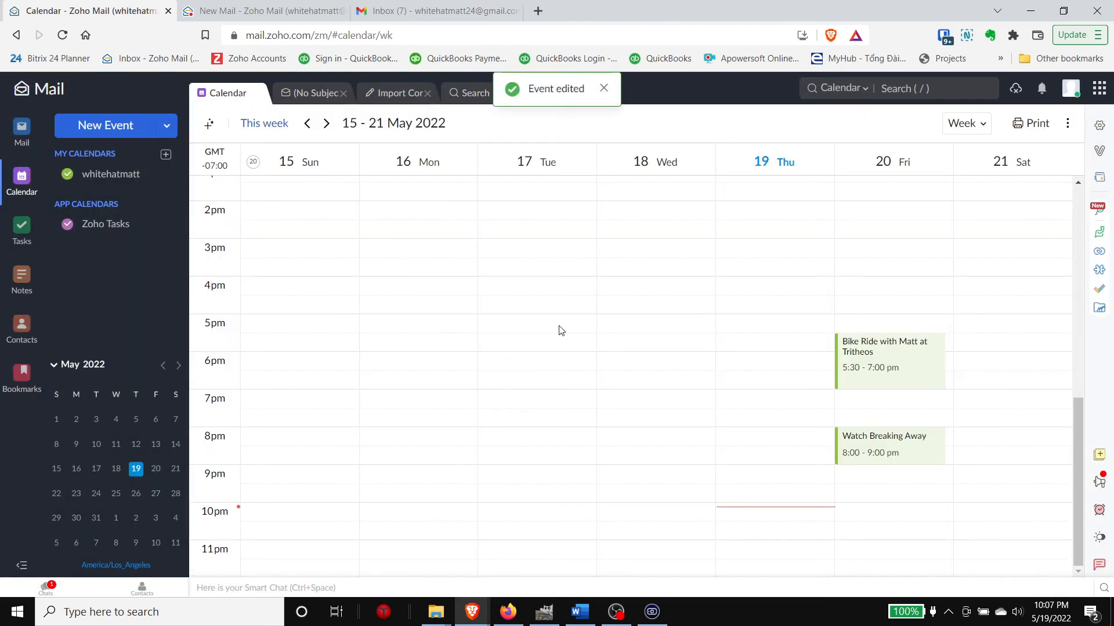
left_click(21, 143)
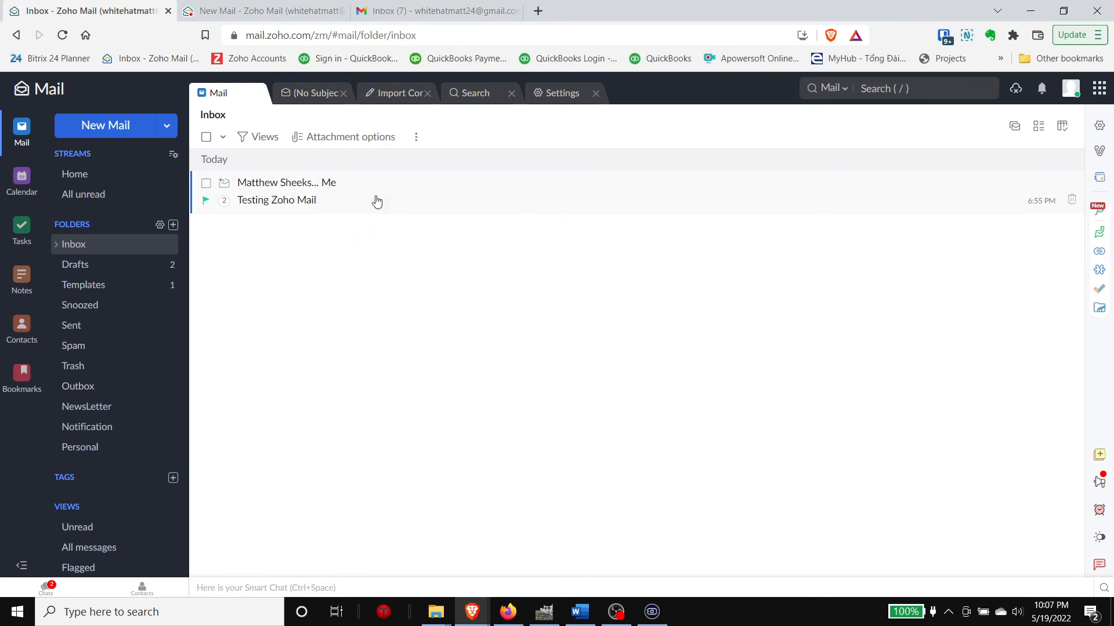
Step: Refresh the inbox, open the Event Updated email, and display its images
left_click(88, 246)
left_click(297, 200)
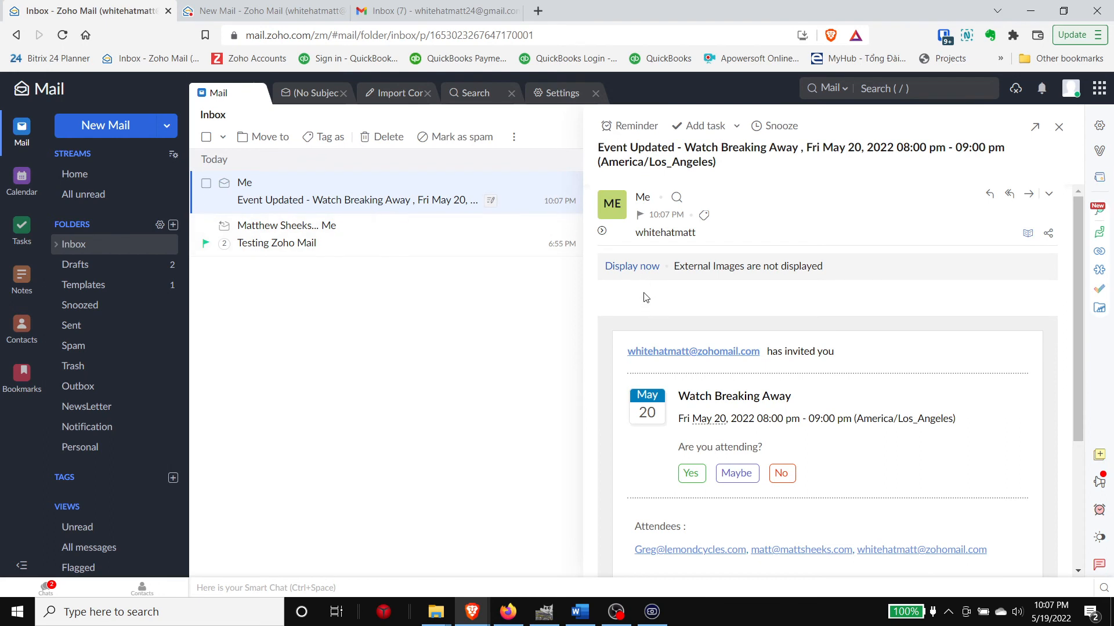
scroll(740, 310, "down", 1)
scroll(737, 354, "up", 1)
left_click(632, 267)
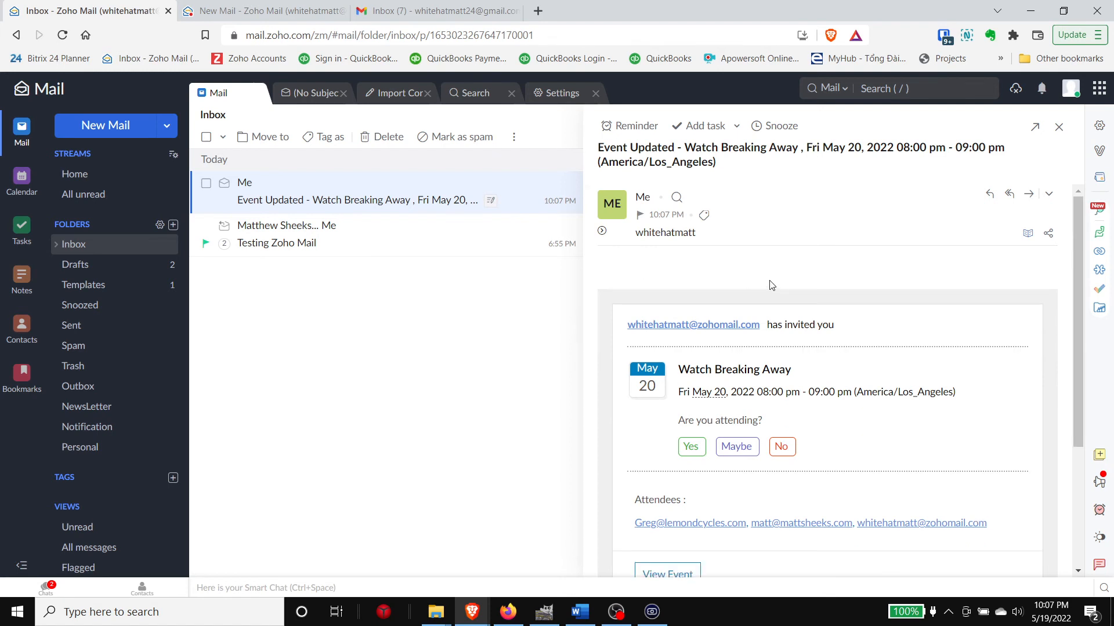
Step: Answer Yes to 'Are you attending?' for Watch Breaking Away
scroll(754, 290, "down", 1)
scroll(693, 312, "down", 1)
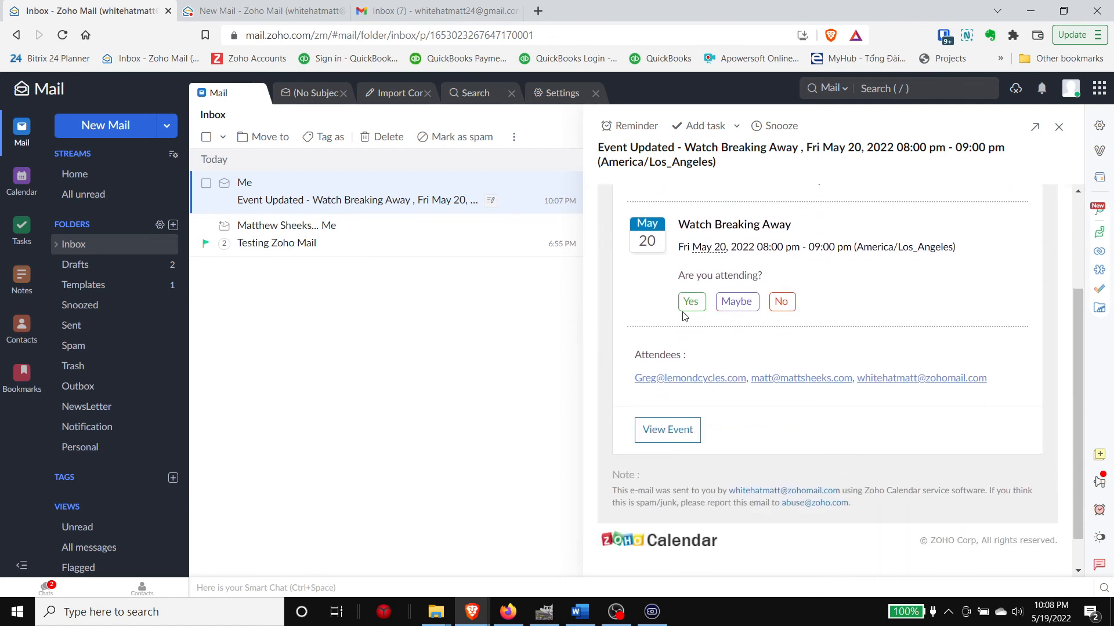
left_click_drag(680, 283, 775, 280)
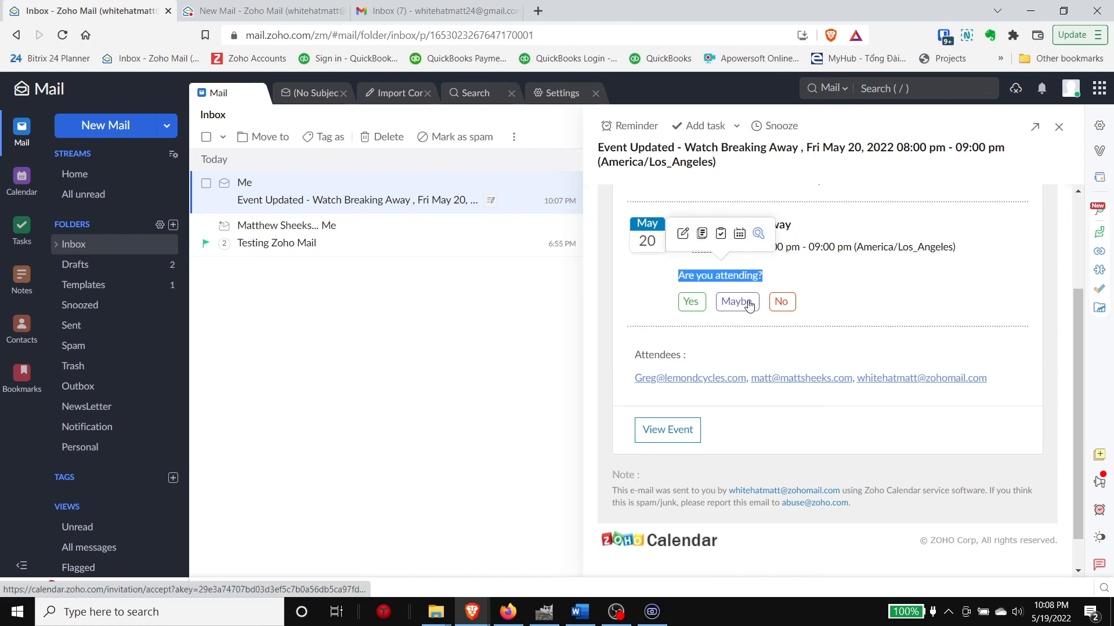
left_click(690, 304)
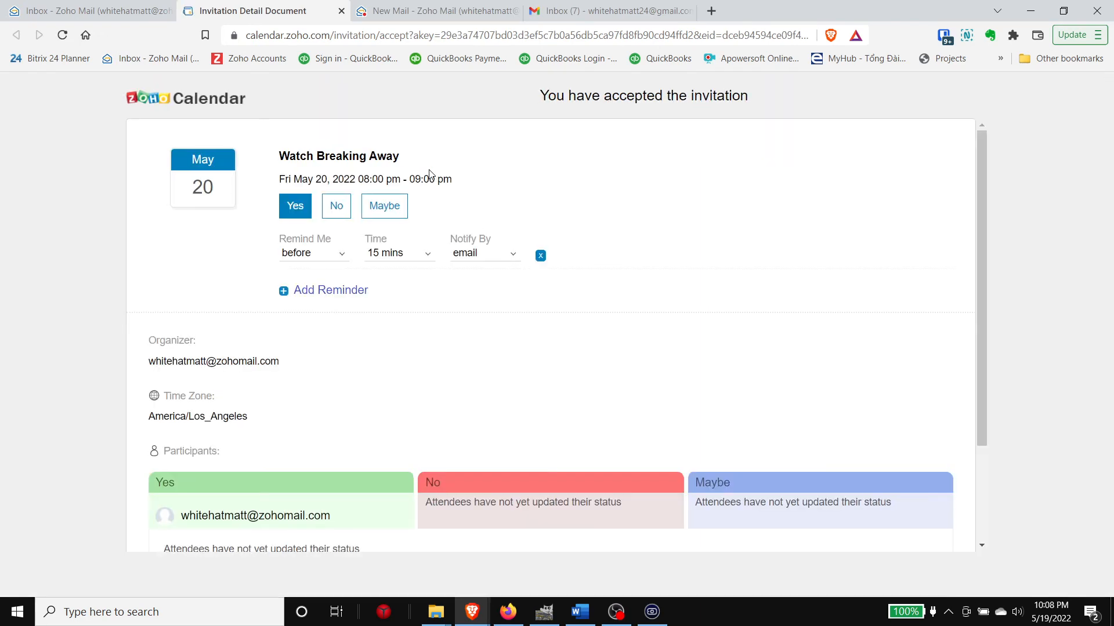
Step: Look over the accepted invitation's details, then return to the 'Inbox - Zoho Mail' tab
scroll(294, 149, "down", 1)
scroll(386, 367, "up", 1)
scroll(264, 232, "down", 1)
scroll(266, 229, "up", 1)
scroll(266, 226, "down", 1)
scroll(268, 224, "up", 1)
scroll(204, 258, "down", 2)
scroll(251, 366, "up", 2)
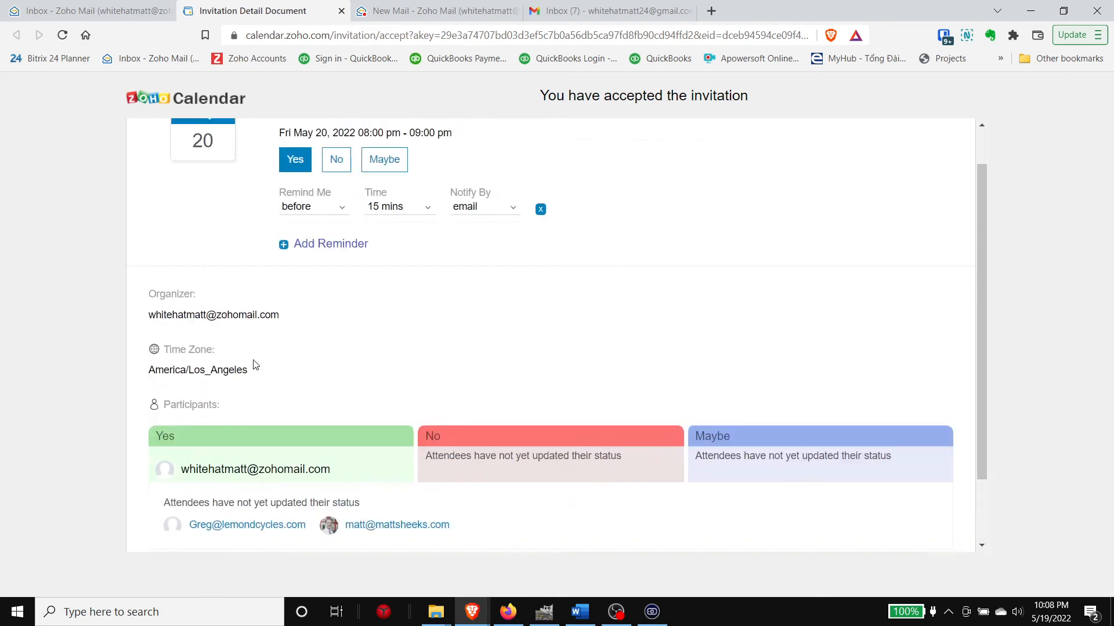
left_click(112, 11)
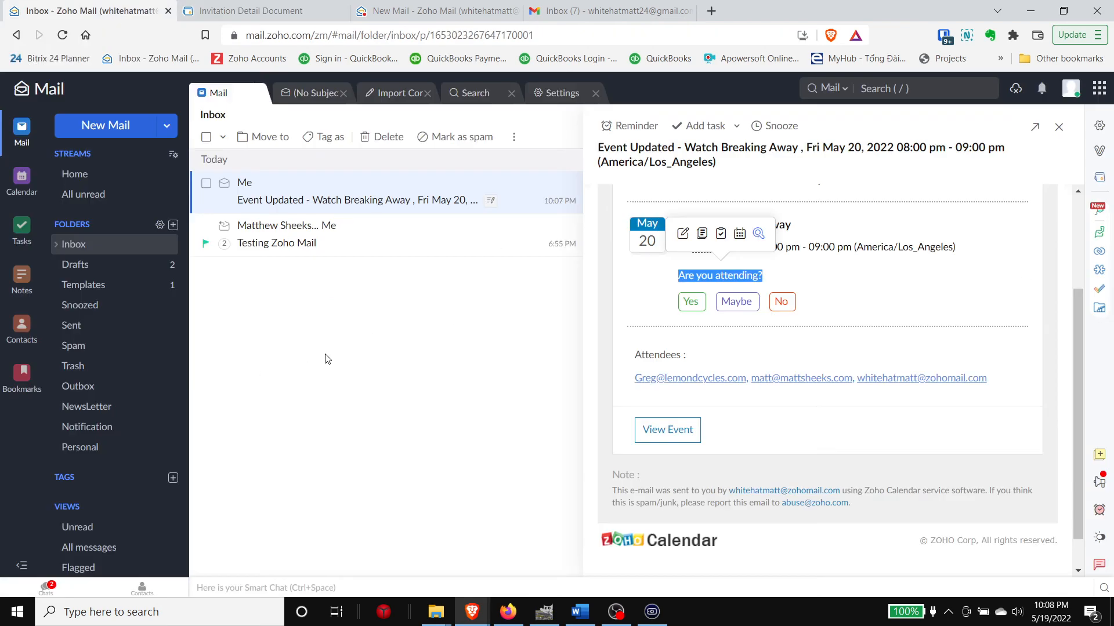
Step: Clear the text highlight in the email and bring up the All Zoho Apps launcher
left_click(803, 271)
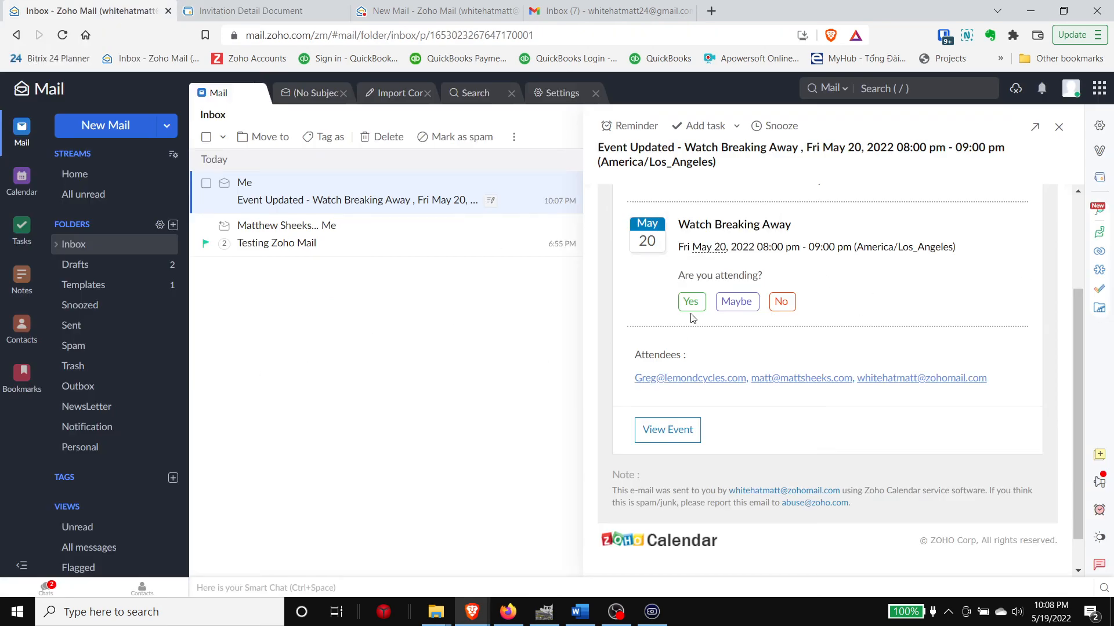
scroll(650, 461, "down", 1)
scroll(791, 382, "up", 5)
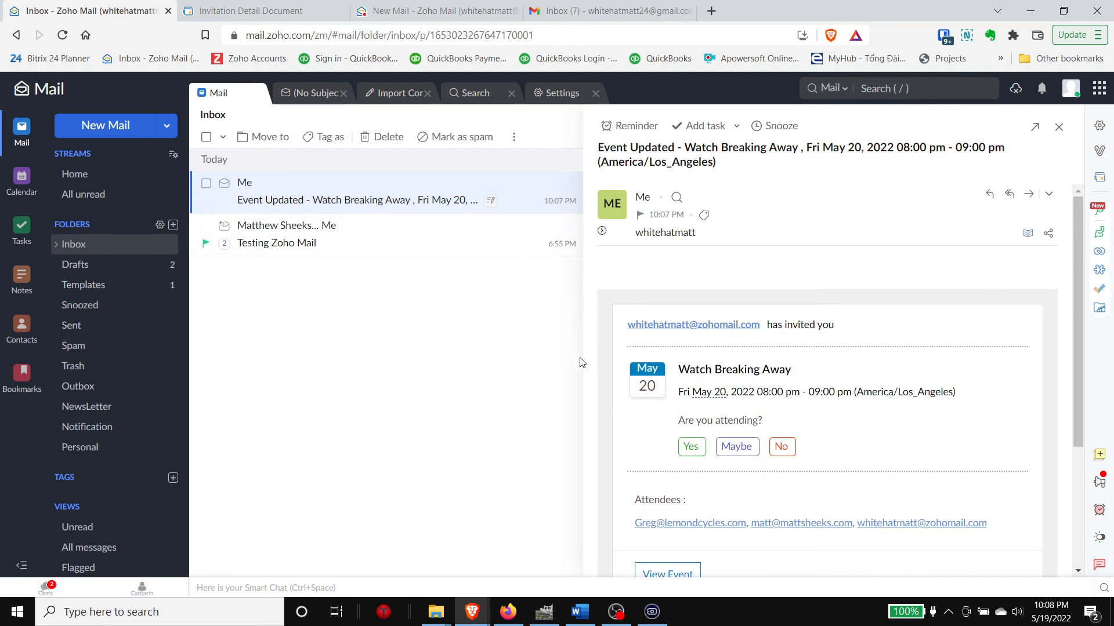
left_click(1098, 95)
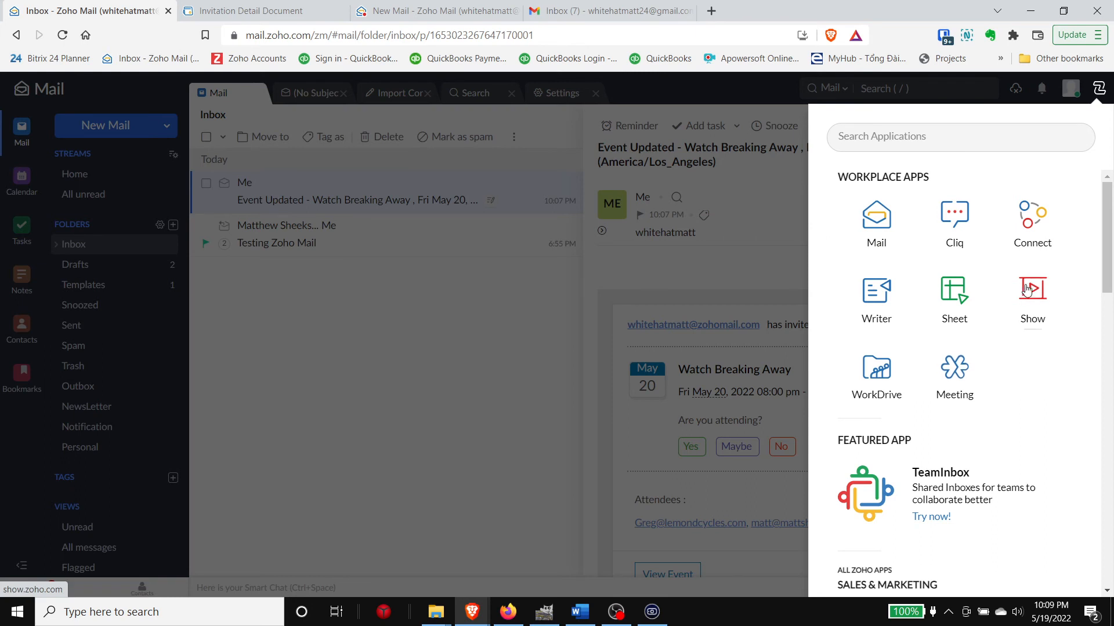
Step: Browse the apps panel from Workplace Apps (Mail, Cliq, Writer, Sheet, WorkDrive) through all Zoho apps
scroll(986, 368, "down", 1)
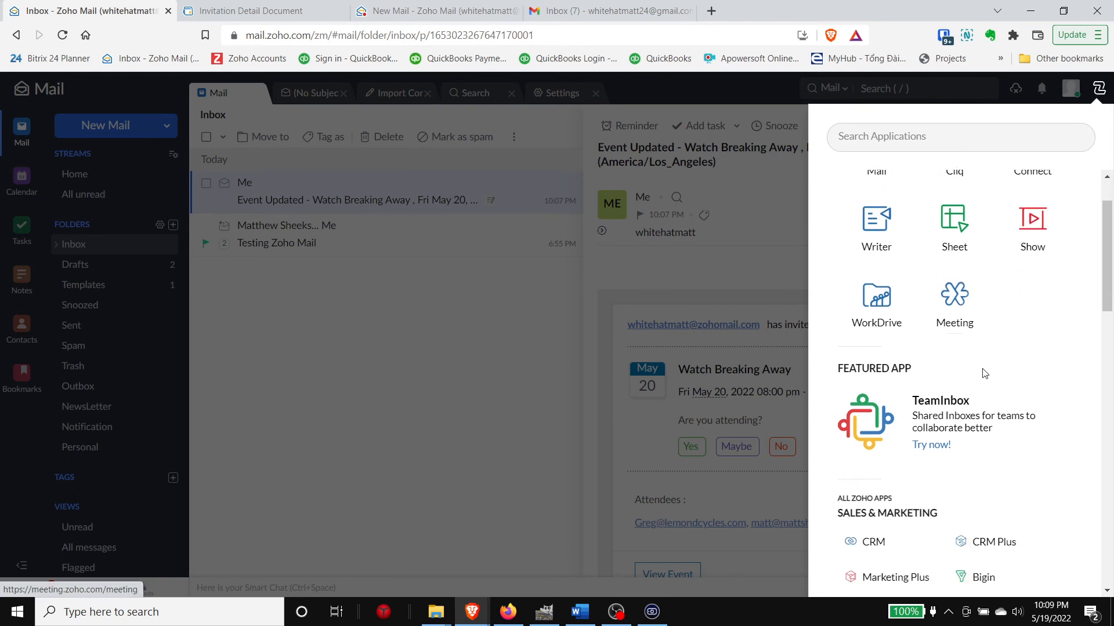
scroll(984, 373, "down", 2)
scroll(1026, 190, "down", 1)
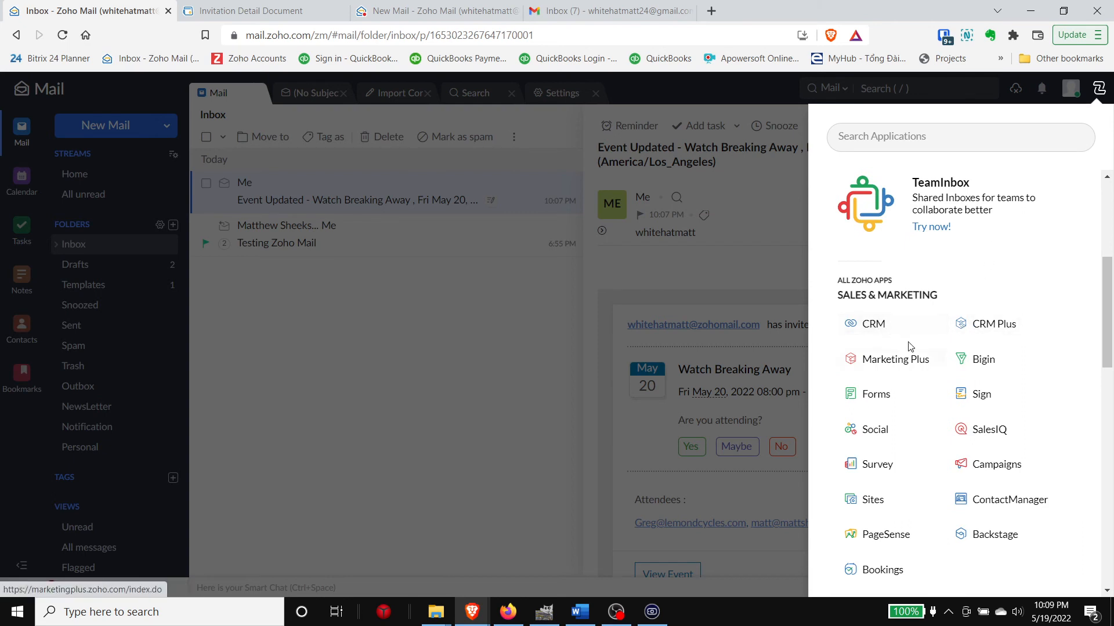
scroll(887, 338, "down", 1)
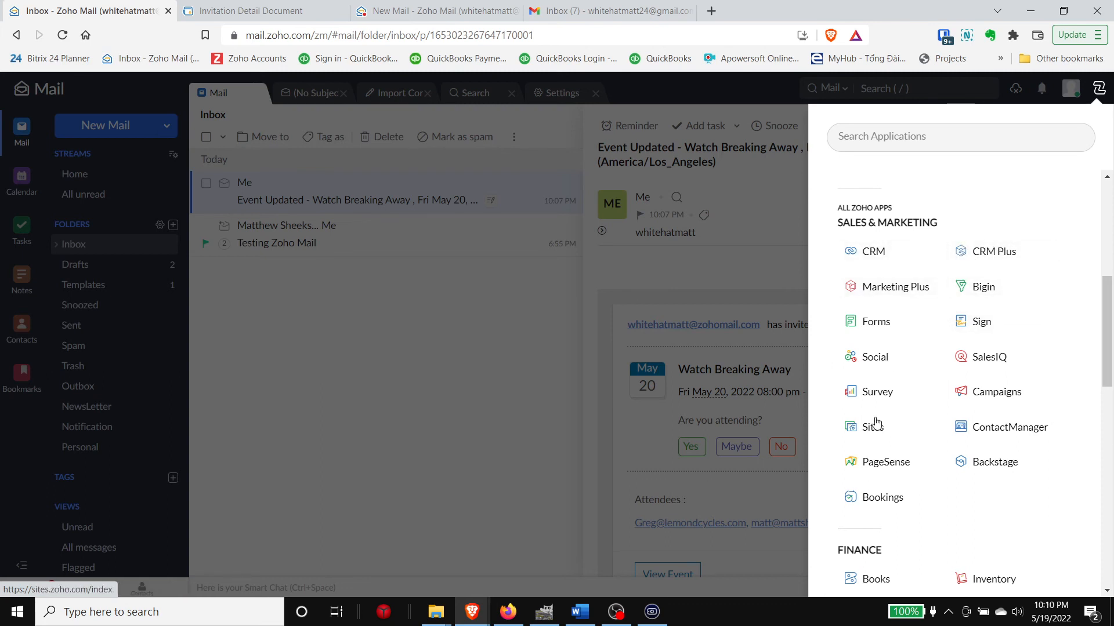
scroll(925, 401, "down", 1)
scroll(928, 406, "down", 2)
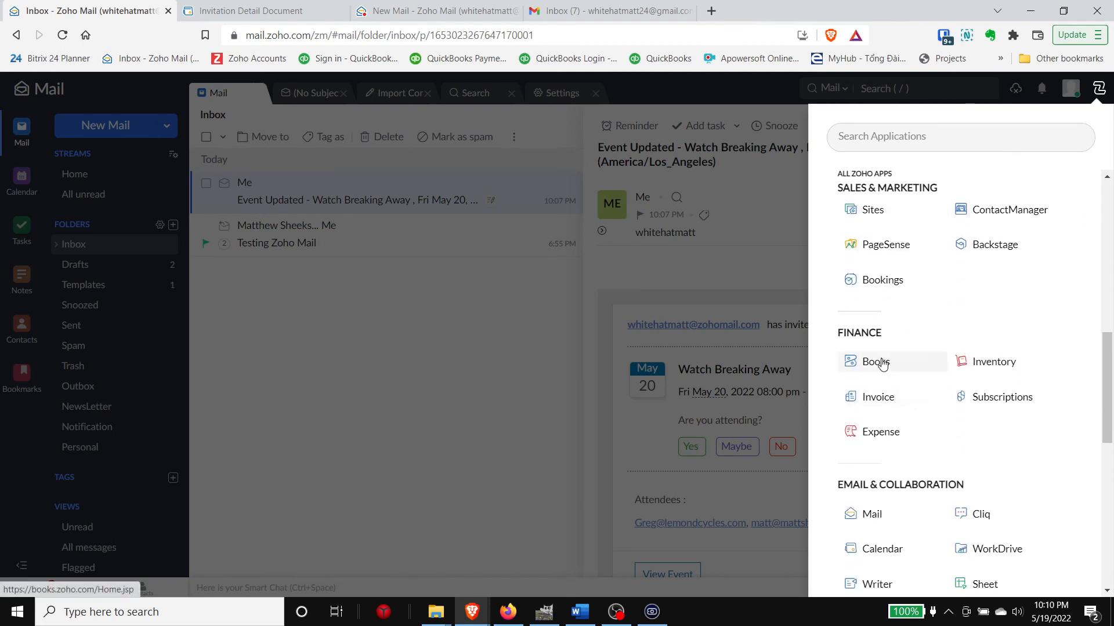
scroll(934, 362, "down", 3)
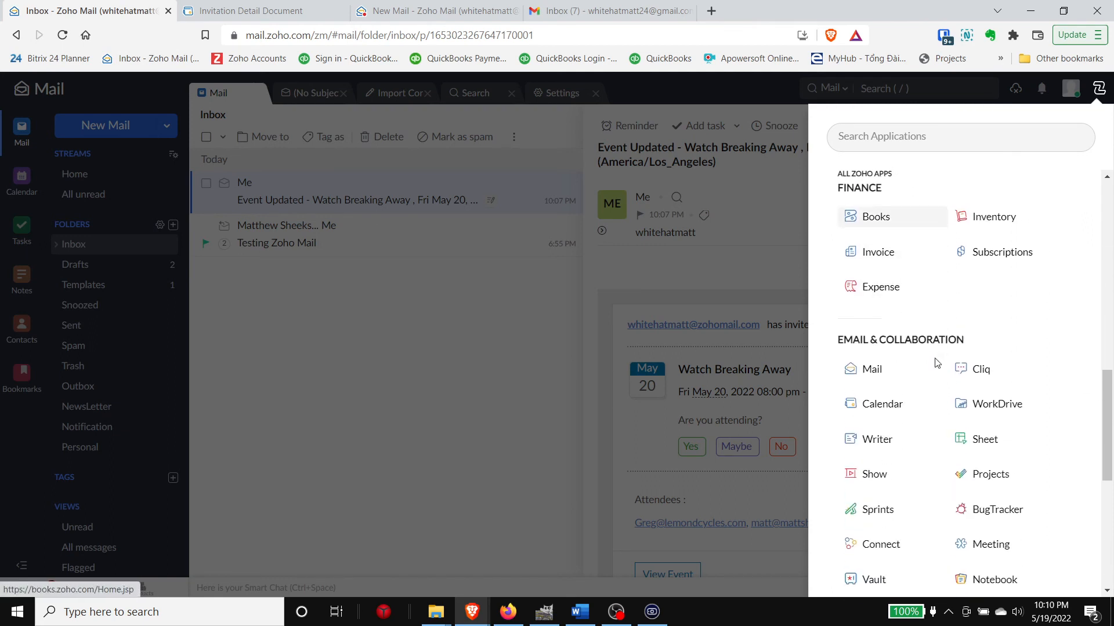
scroll(934, 510, "down", 5)
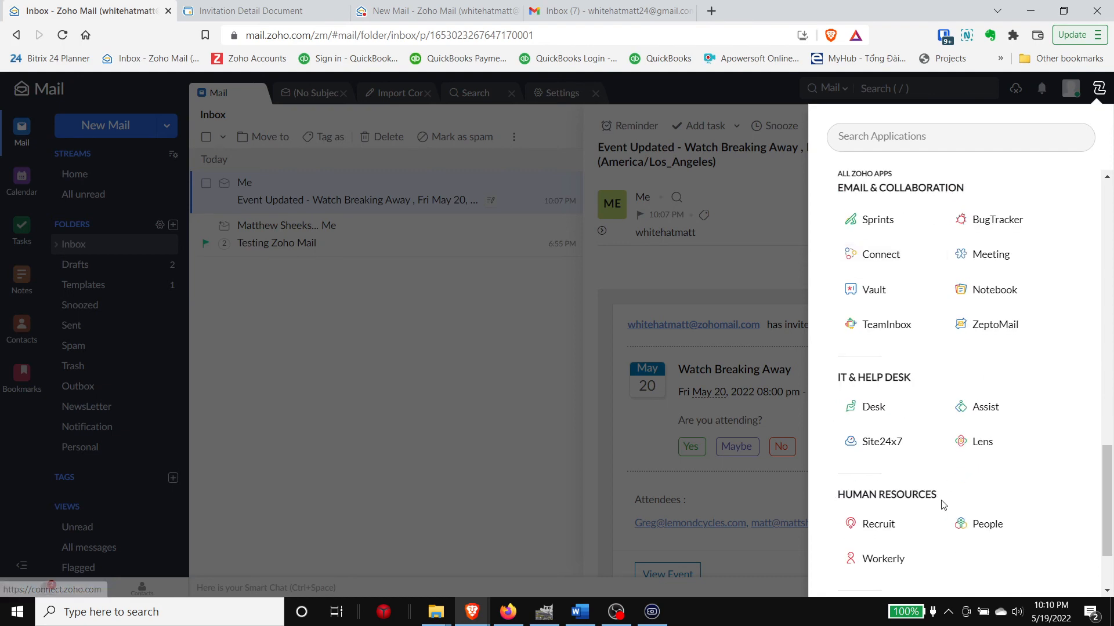
scroll(942, 514, "up", 12)
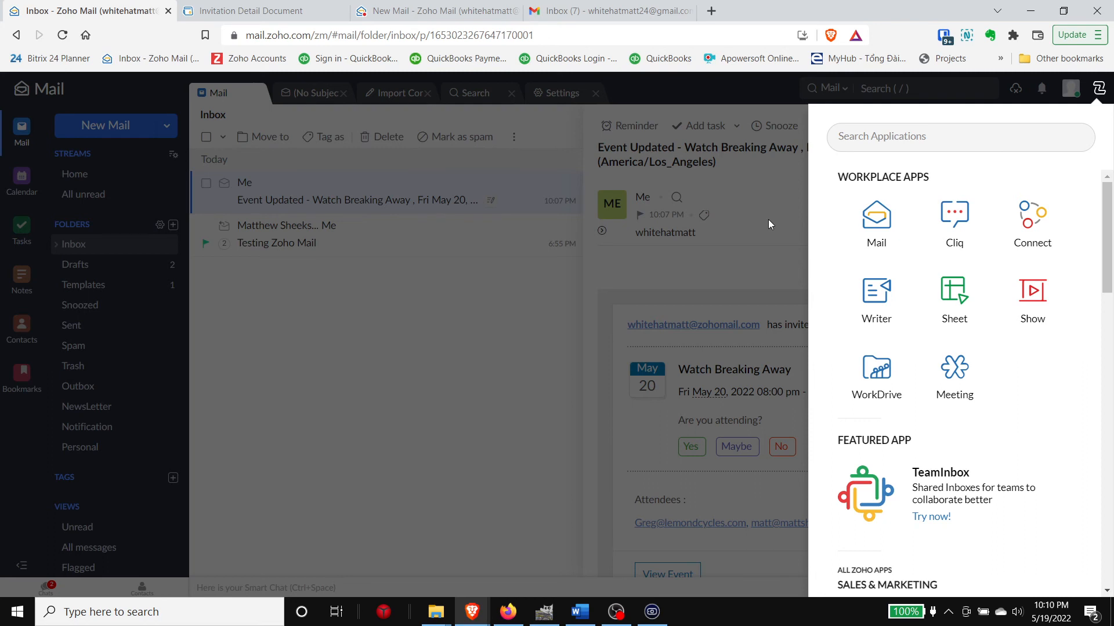
Step: Finish browsing the app list and close it, returning to the Watch Breaking Away event update email
scroll(986, 393, "down", 5)
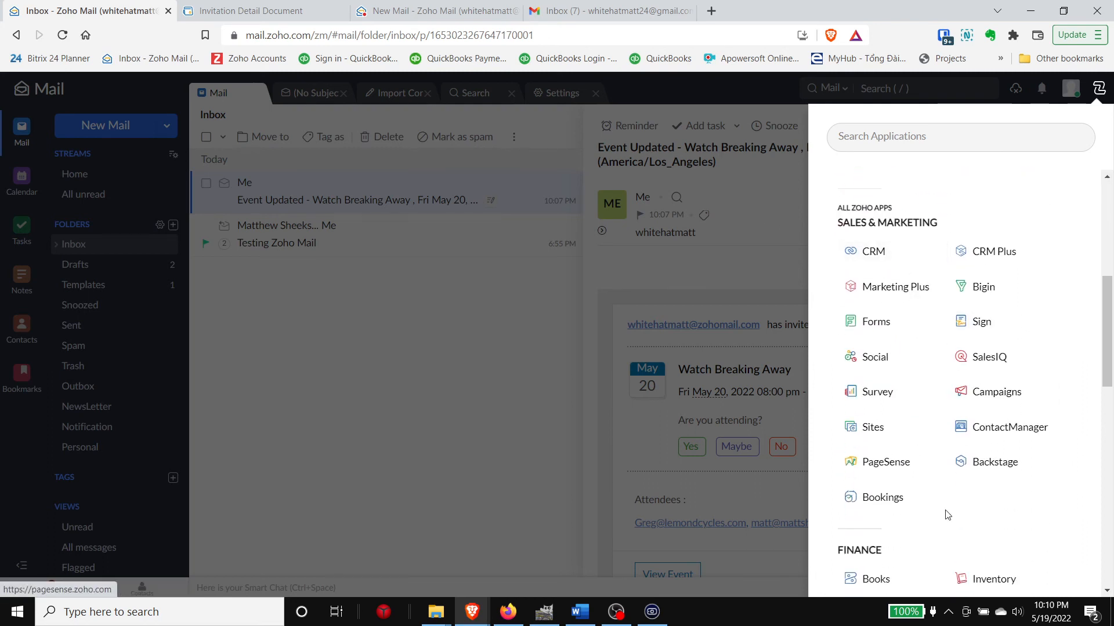
scroll(992, 446, "down", 5)
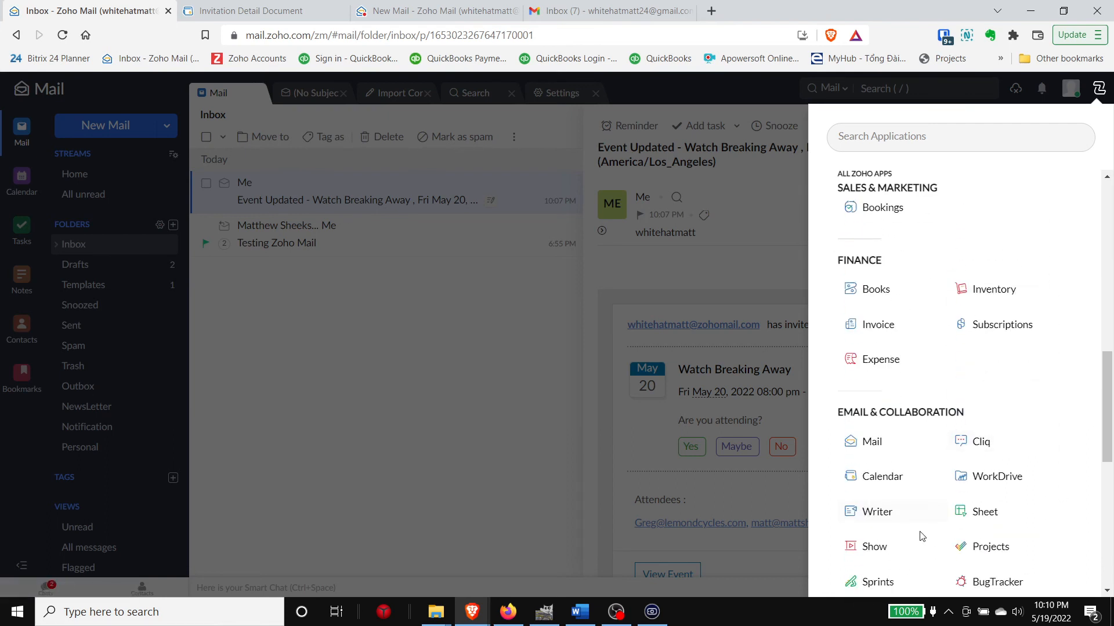
scroll(928, 476, "up", 4)
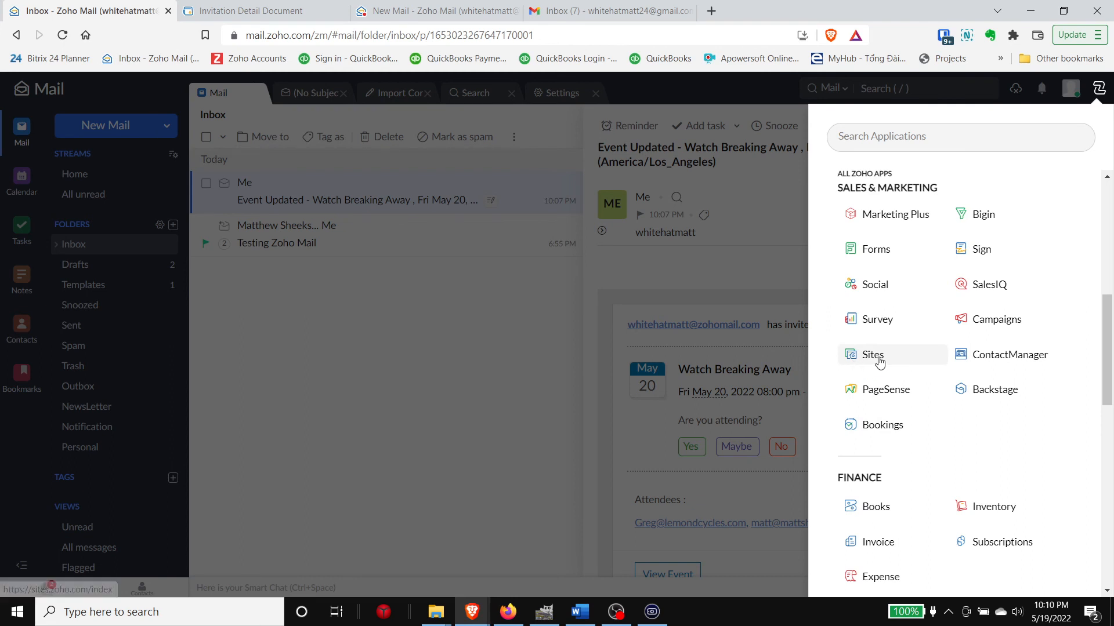
scroll(947, 434, "down", 1)
scroll(947, 434, "down", 4)
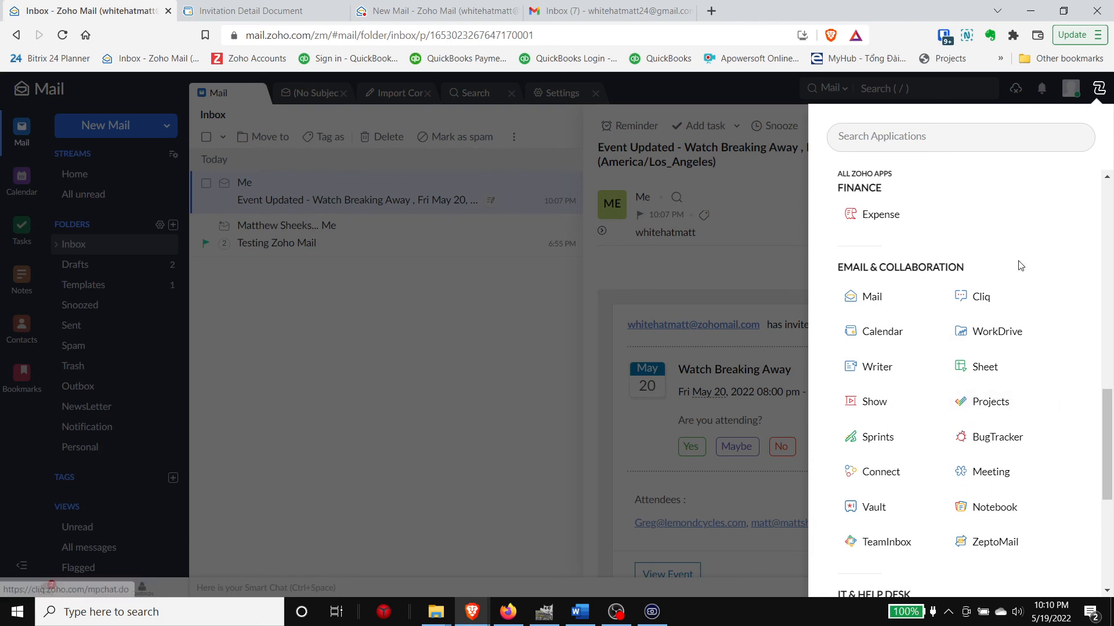
scroll(1025, 278, "up", 1)
scroll(1025, 278, "up", 4)
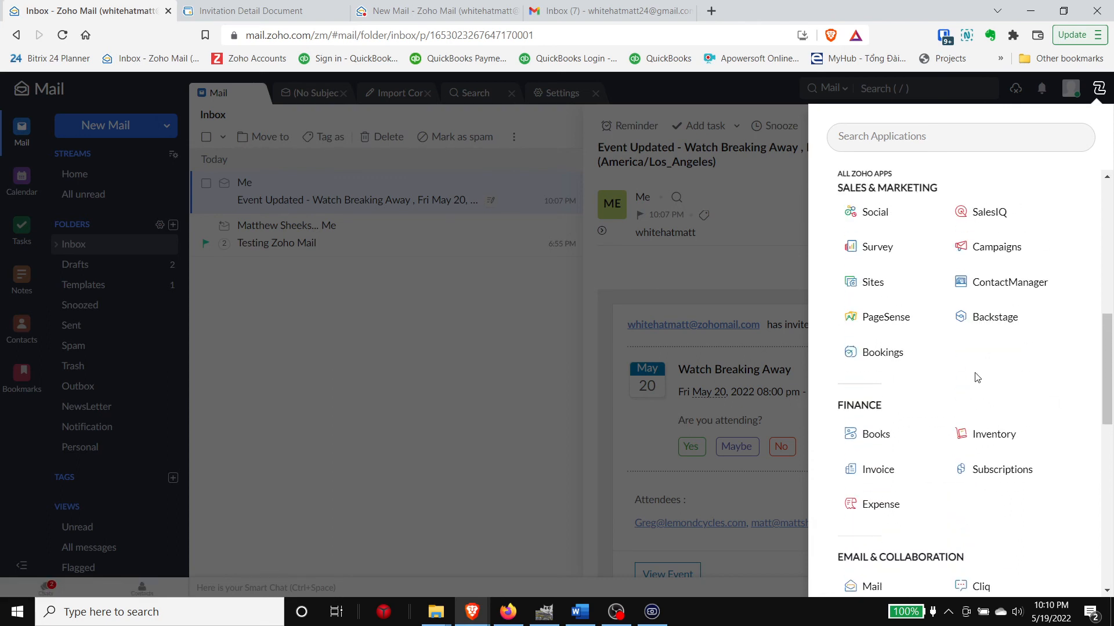
scroll(970, 405, "up", 6)
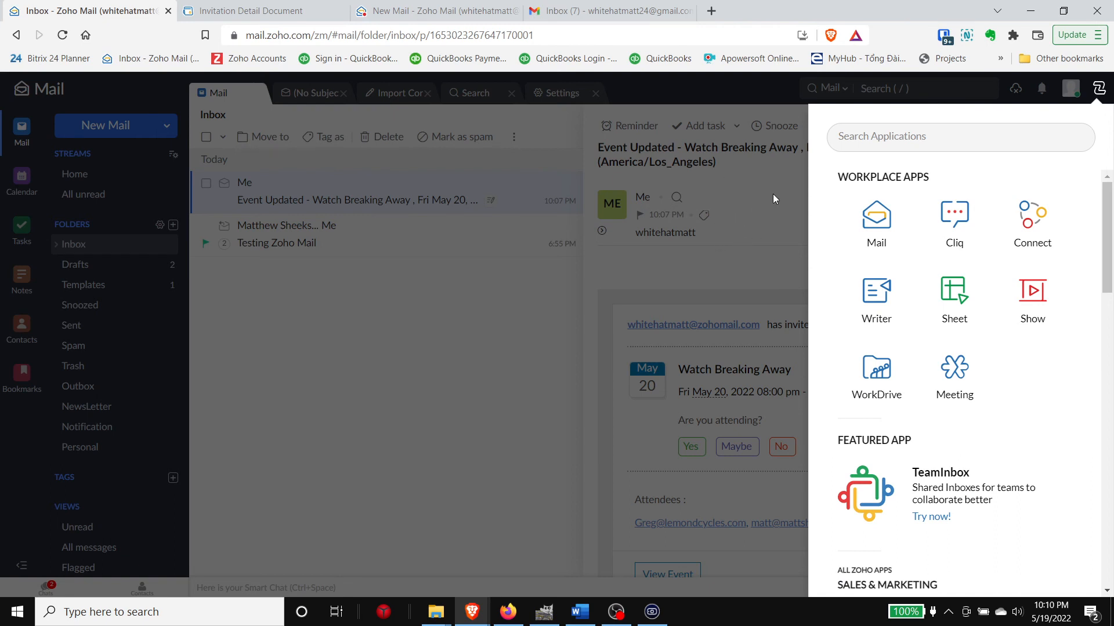
left_click(755, 201)
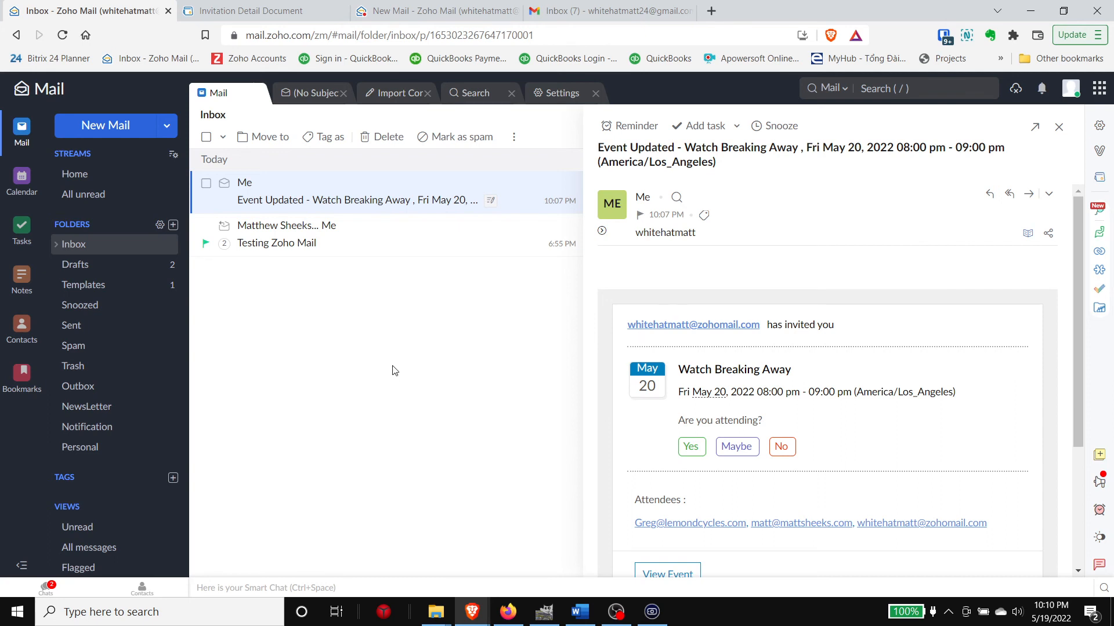
Step: Look over Mail settings and the email signature editor, leaving without saving a signature
left_click(1099, 125)
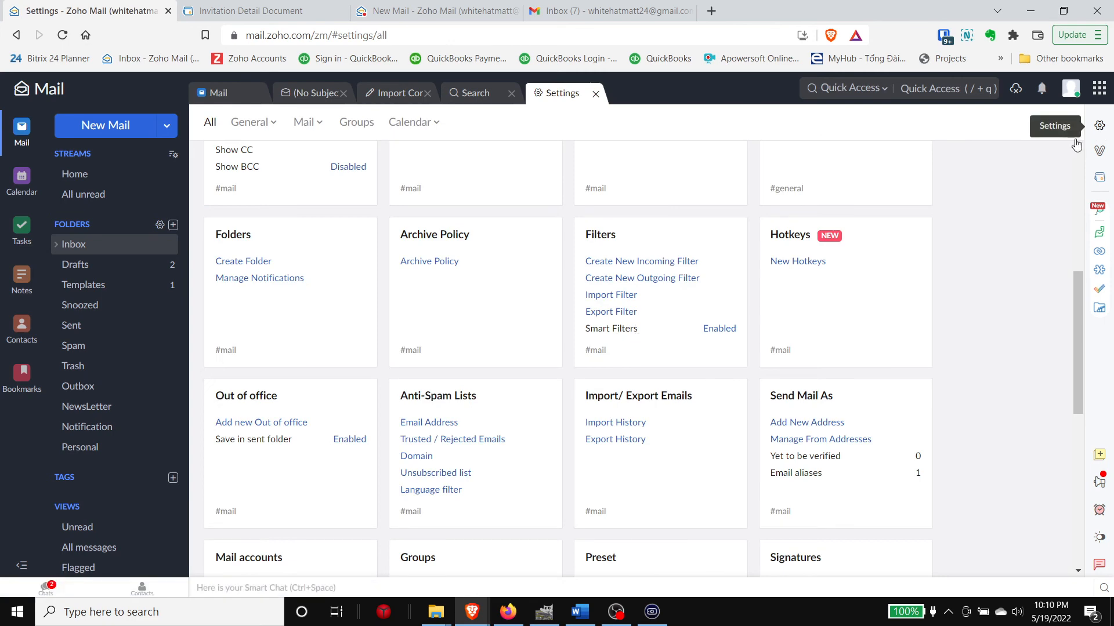
scroll(653, 357, "up", 6)
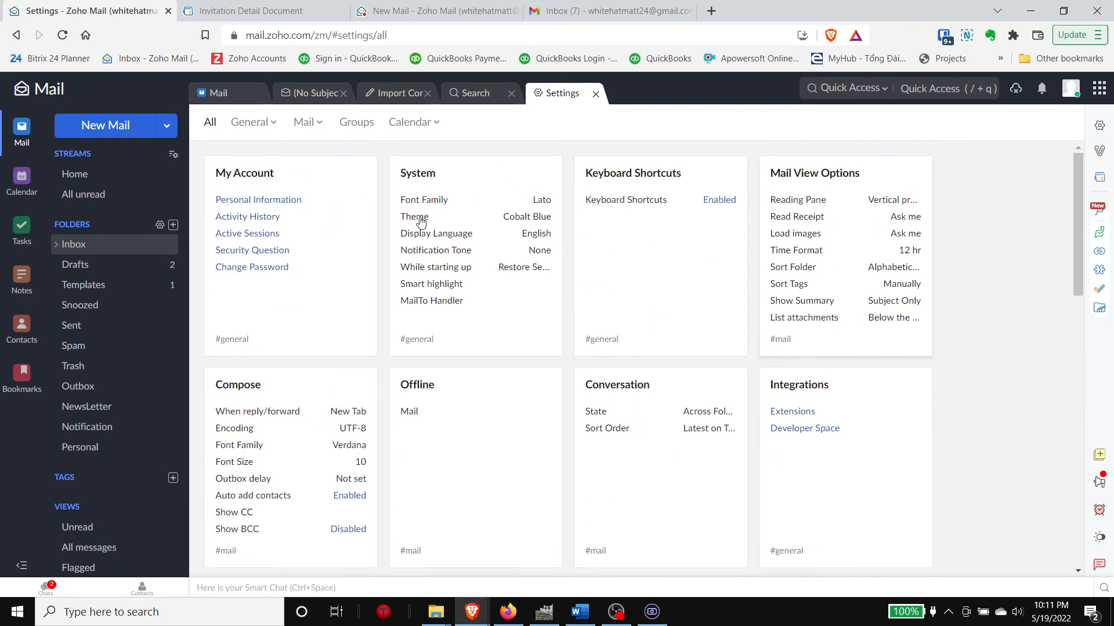
scroll(261, 220, "down", 5)
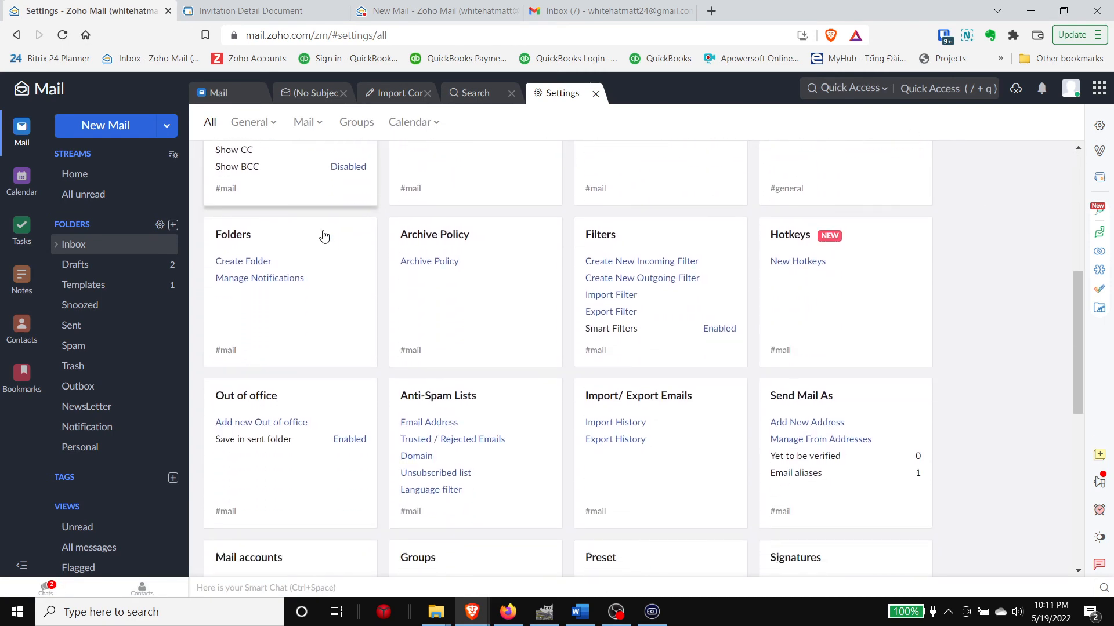
scroll(324, 236, "down", 1)
scroll(323, 237, "down", 1)
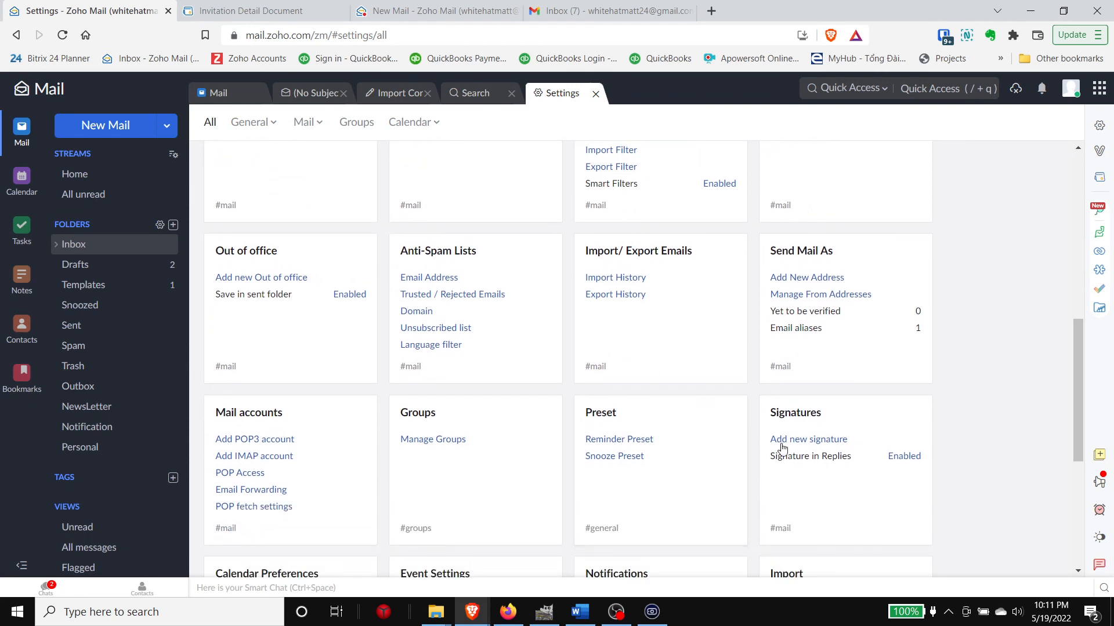
left_click(781, 445)
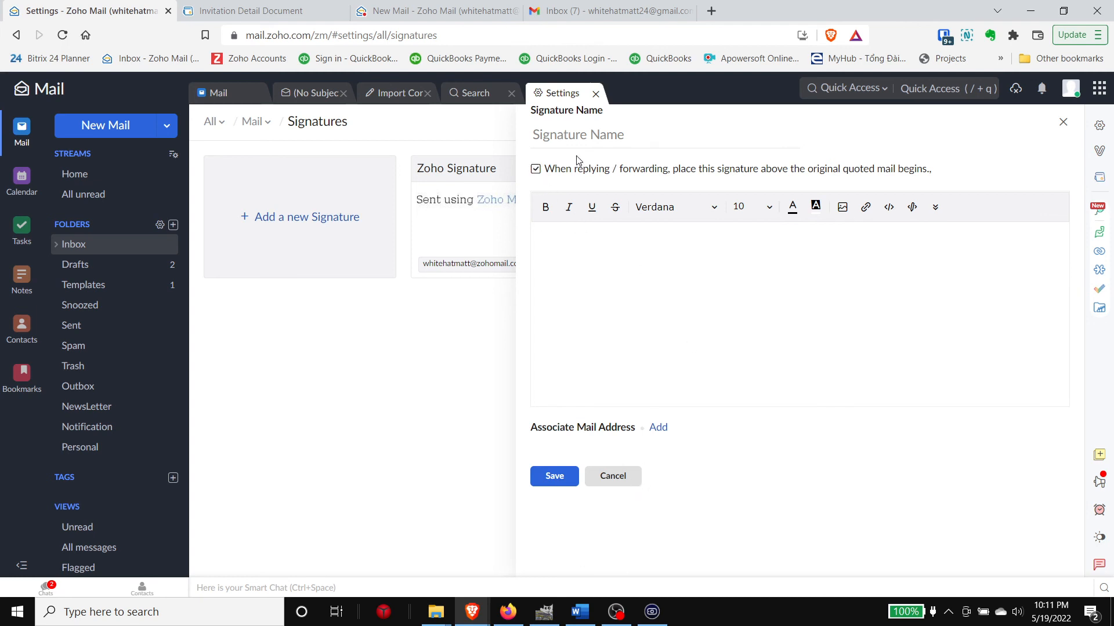
left_click(623, 479)
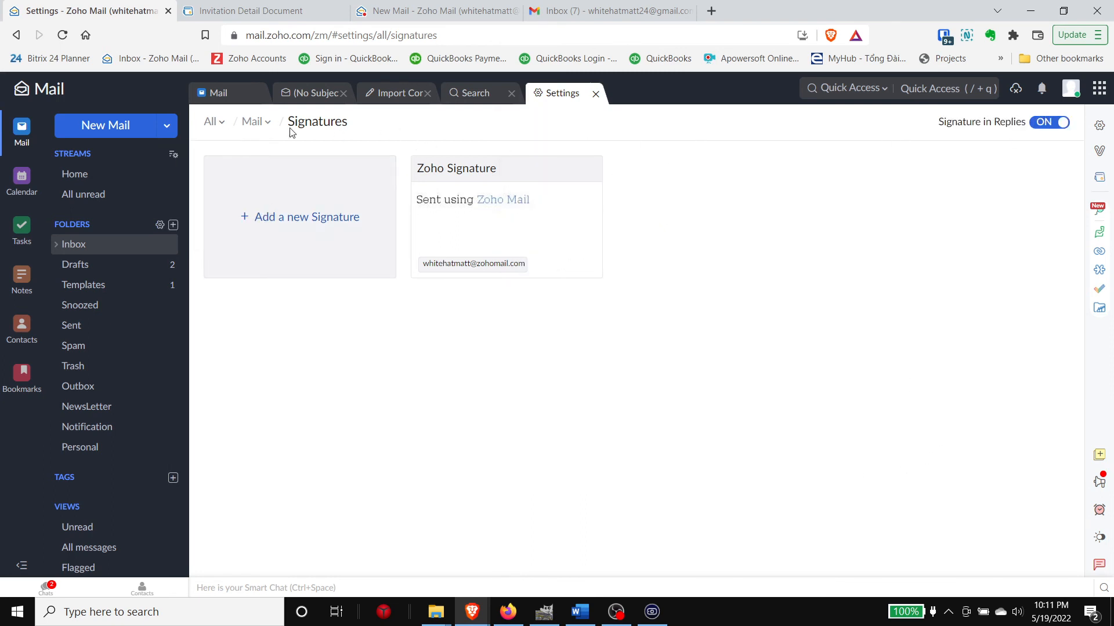
mouse_move(218, 126)
mouse_move(251, 121)
left_click(232, 442)
scroll(792, 283, "up", 5)
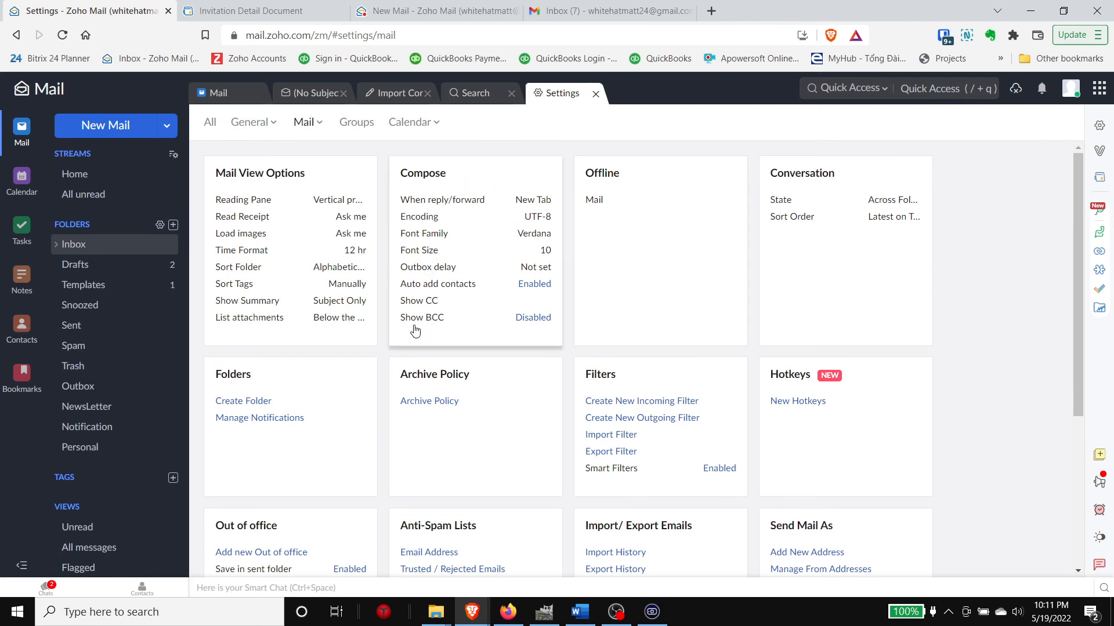
Step: Enable Show BCC in Compose and review the full Compose settings, including Outbox Delay
left_click(533, 320)
left_click(482, 173)
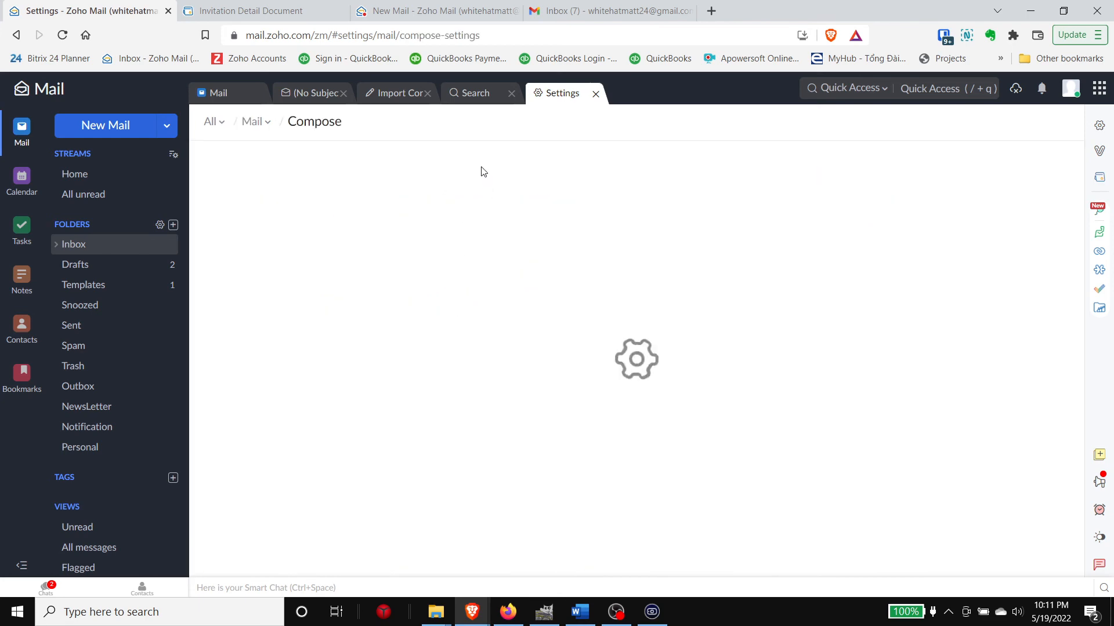
scroll(374, 261, "down", 10)
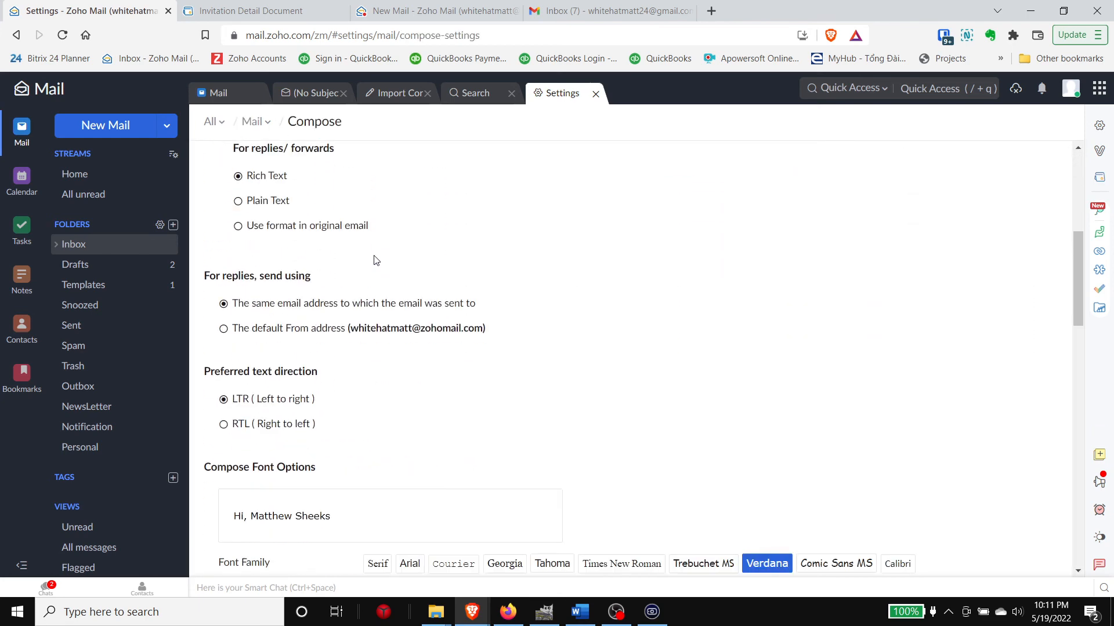
scroll(383, 260, "down", 5)
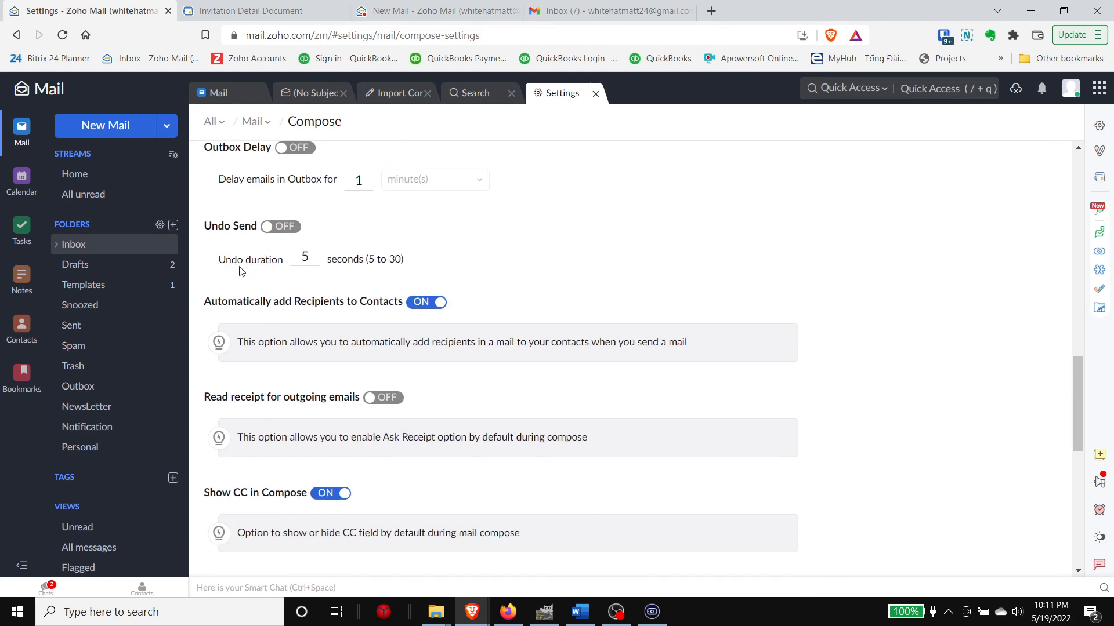
scroll(583, 330, "down", 6)
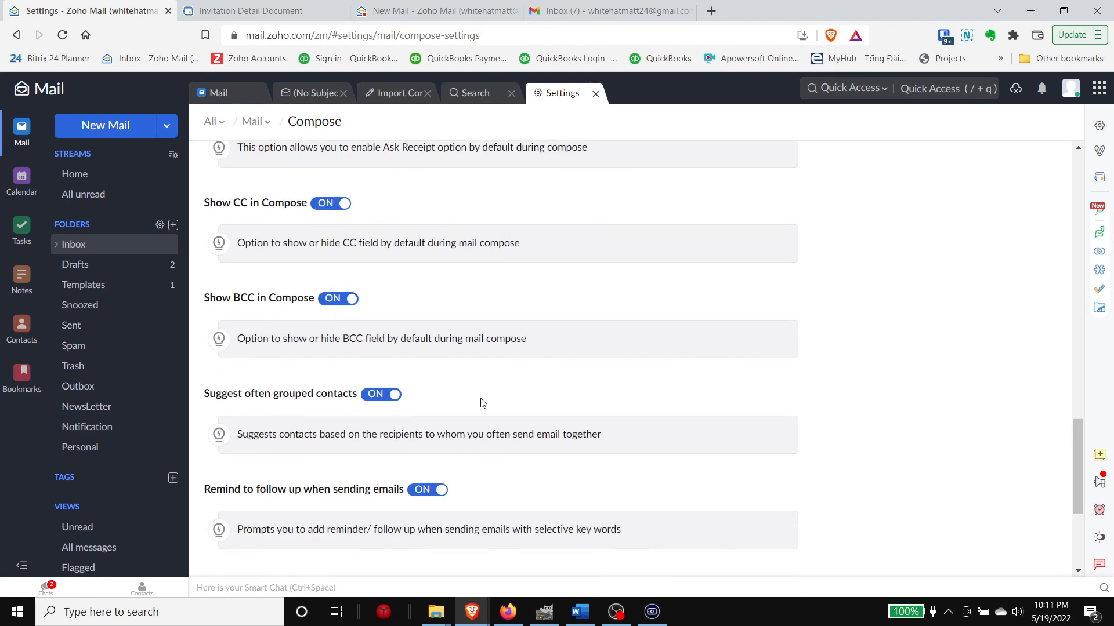
scroll(315, 425, "up", 4)
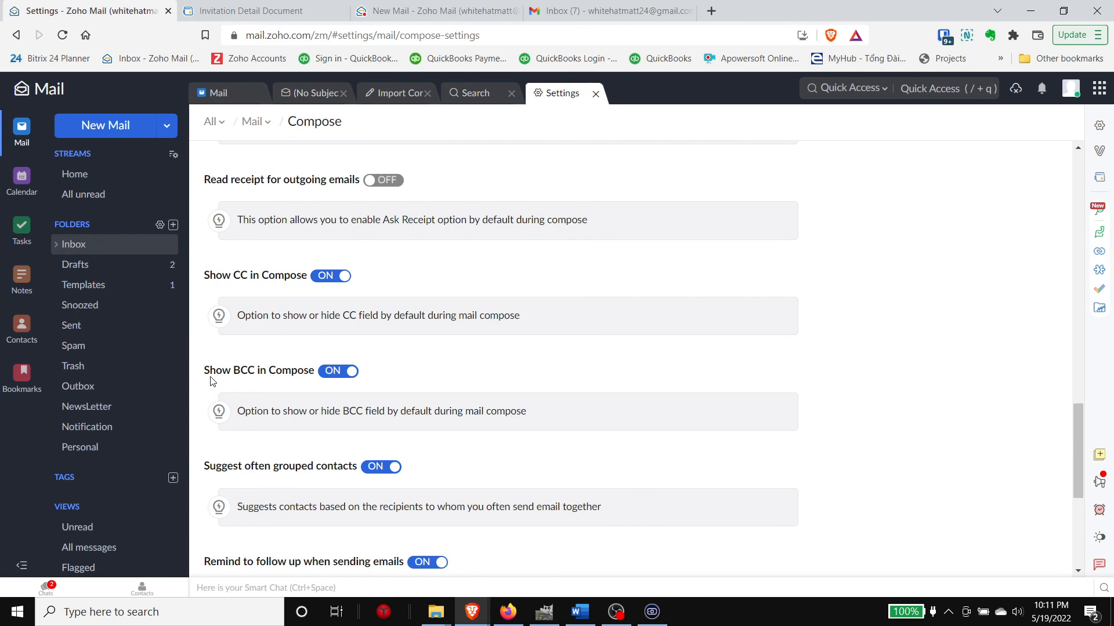
left_click_drag(211, 381, 320, 383)
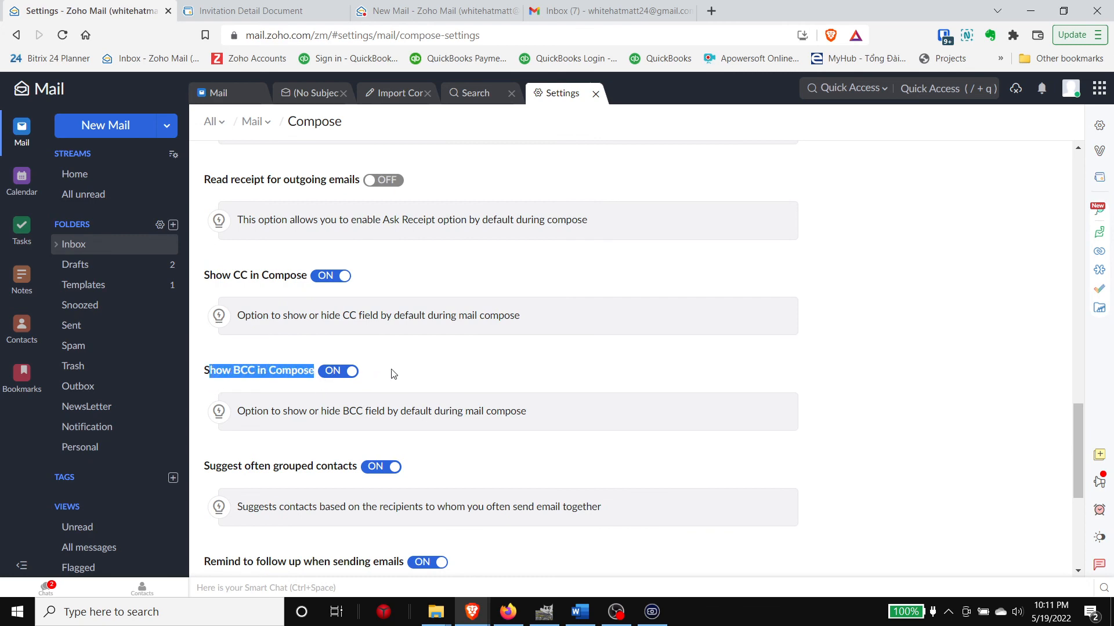
left_click(453, 401)
scroll(452, 403, "up", 5)
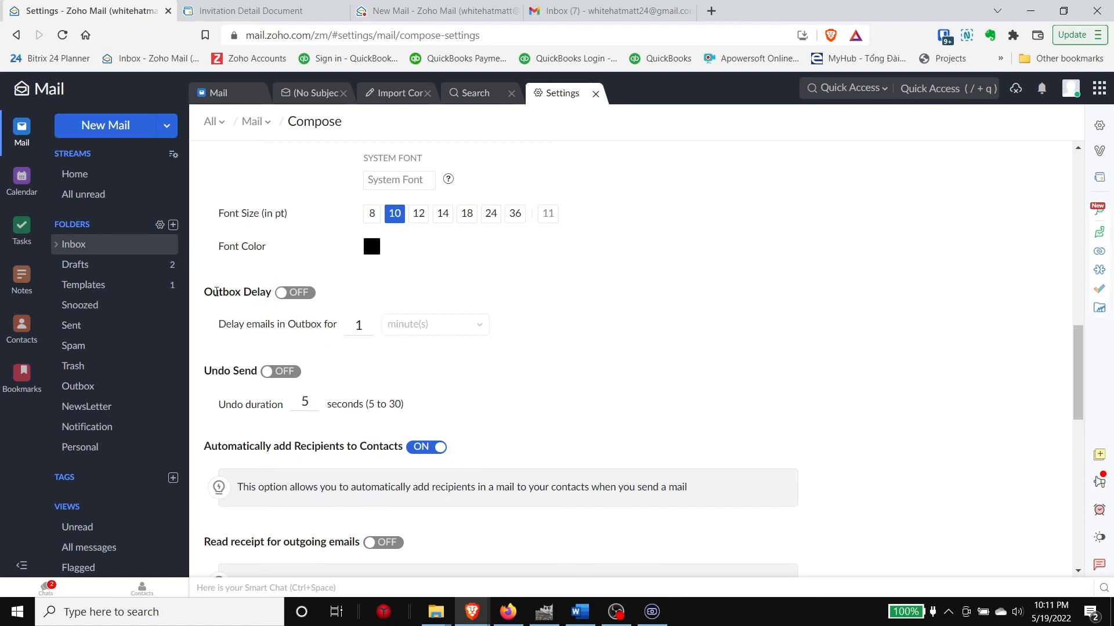
left_click_drag(207, 293, 269, 306)
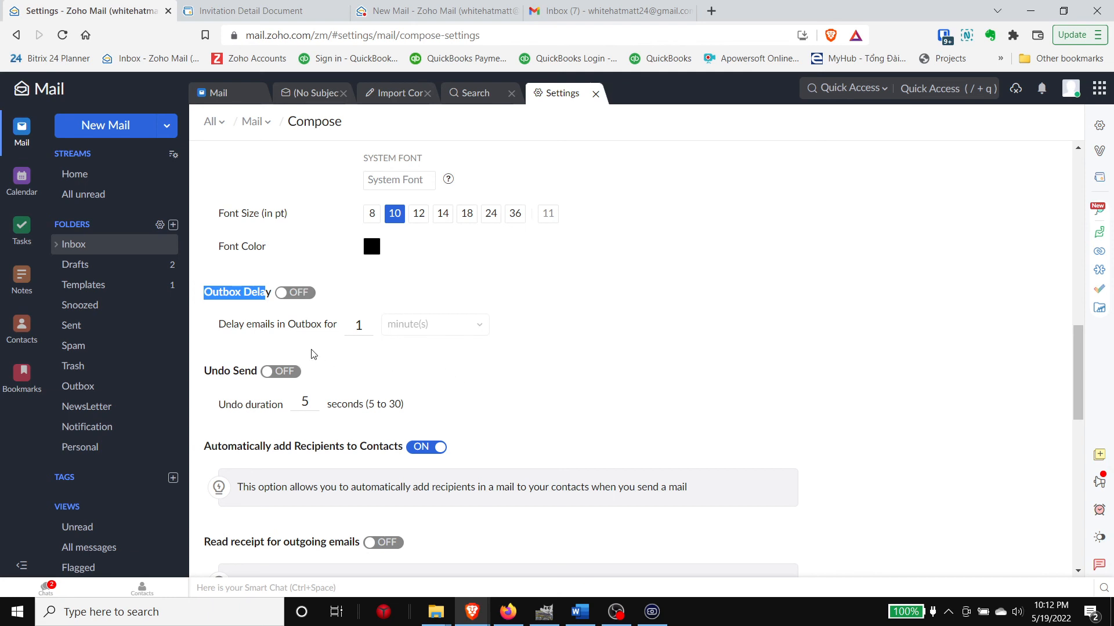
Step: Turn on Undo Send and change the undo duration from 5 to 8 seconds
left_click(288, 372)
left_click_drag(312, 401, 301, 407)
type("8")
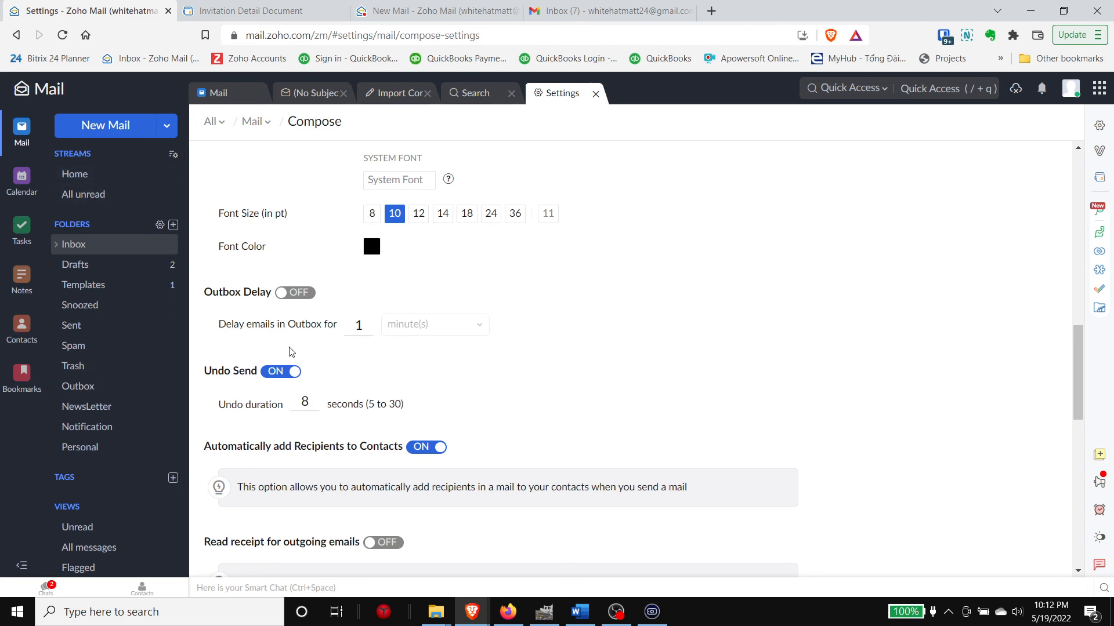
scroll(337, 357, "up", 5)
Step: Address a new email to the suggested contact and fill it from the Bike ride Friday template
left_click(118, 129)
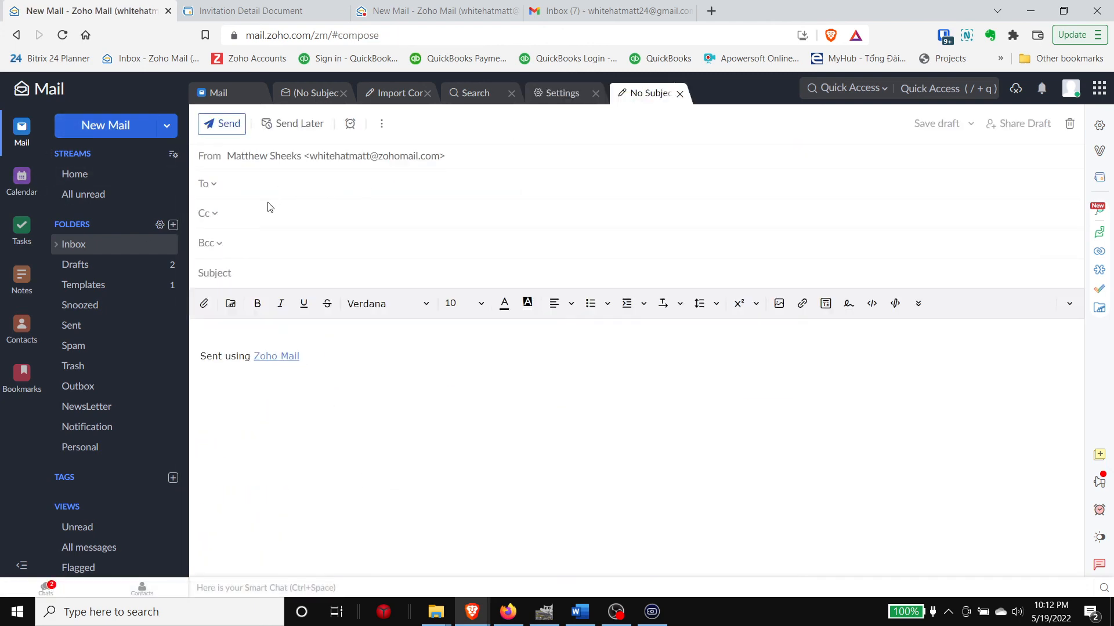
type("matt")
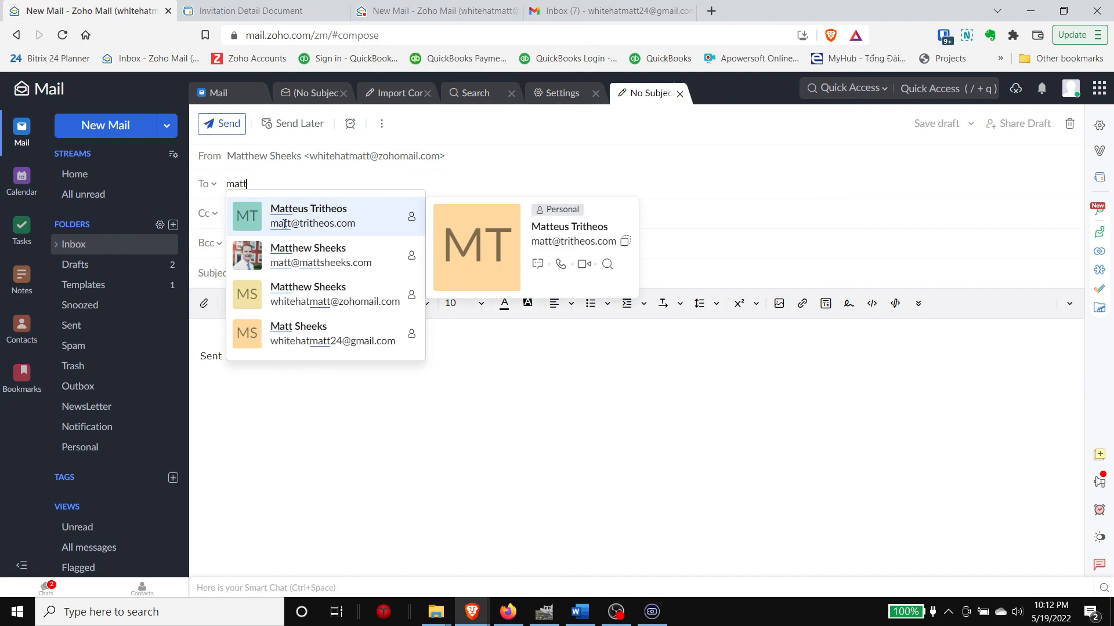
left_click(270, 207)
left_click(256, 327)
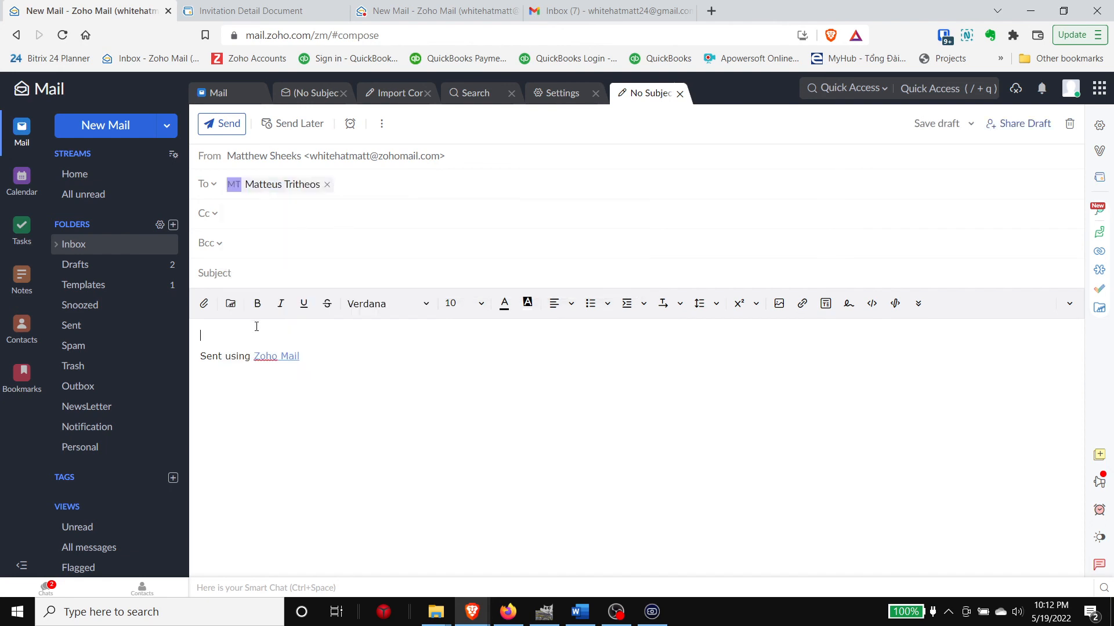
left_click(825, 304)
left_click(430, 210)
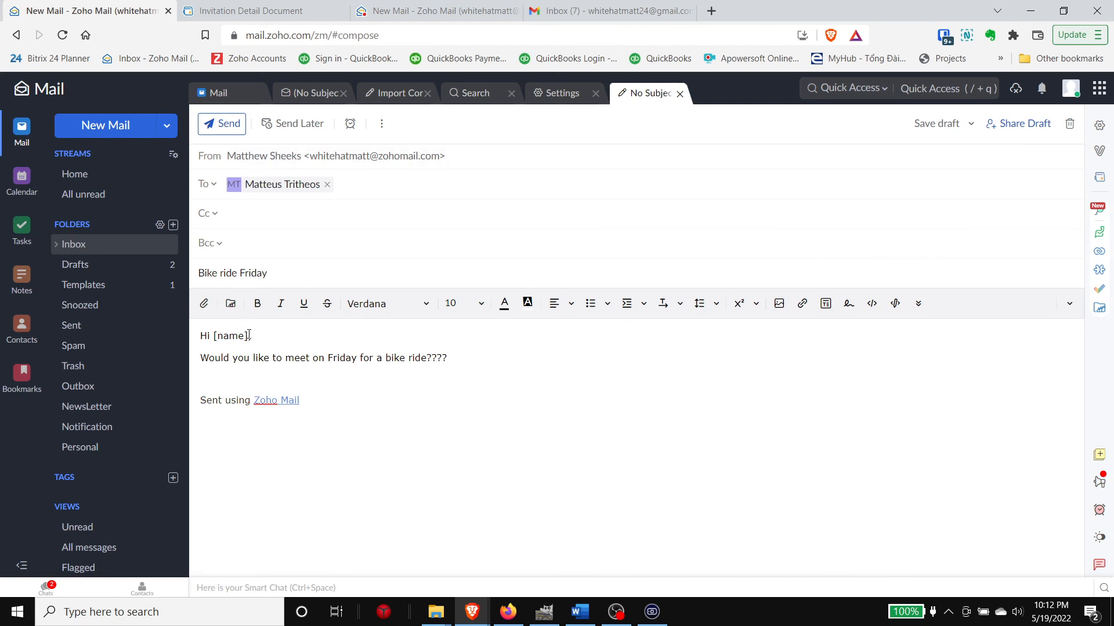
Step: Check the greeting's [name] placeholder and the recipient's contact card, then send the email
left_click_drag(249, 336, 216, 339)
left_click(283, 184)
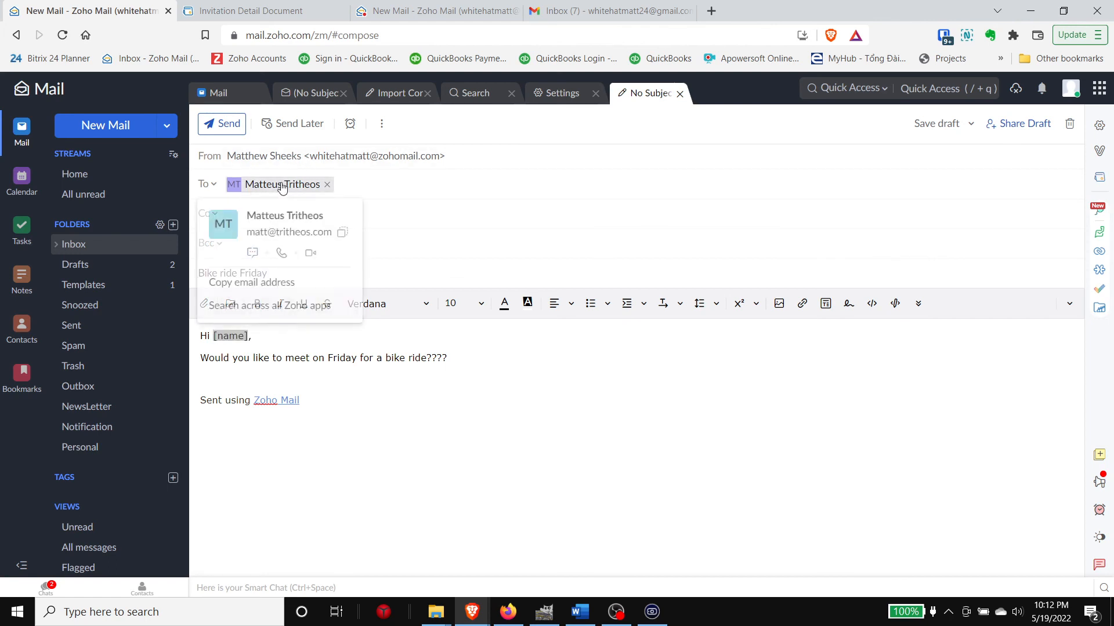
left_click(299, 348)
left_click_drag(212, 339, 251, 338)
left_click(229, 125)
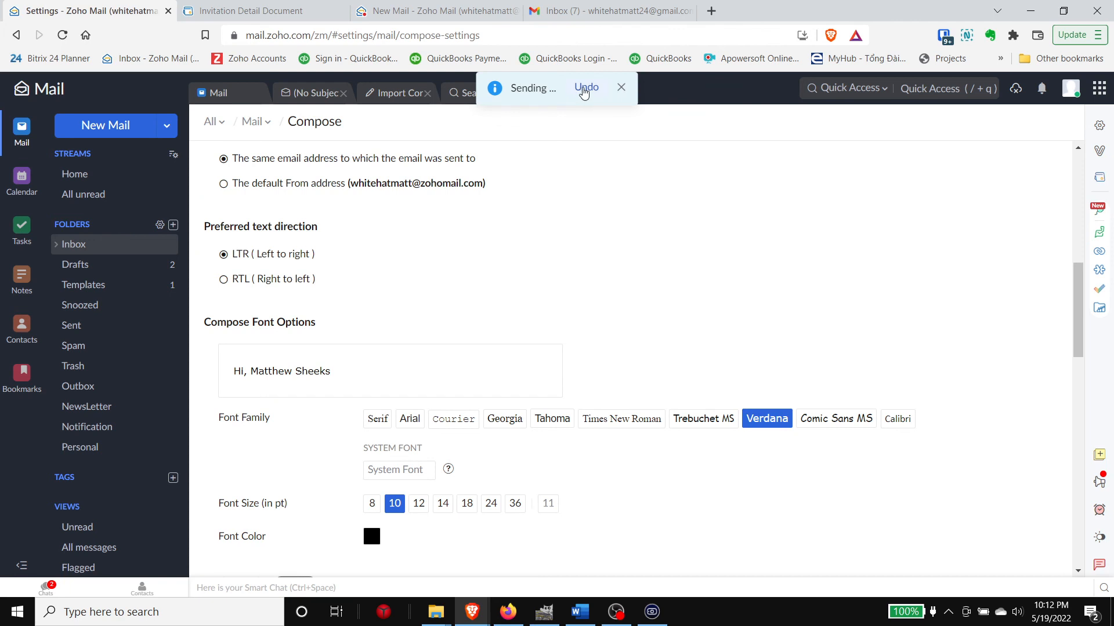
Step: Undo the Bike ride Friday send, dismiss the cancellation notice, and review the reopened draft's greeting
left_click(587, 89)
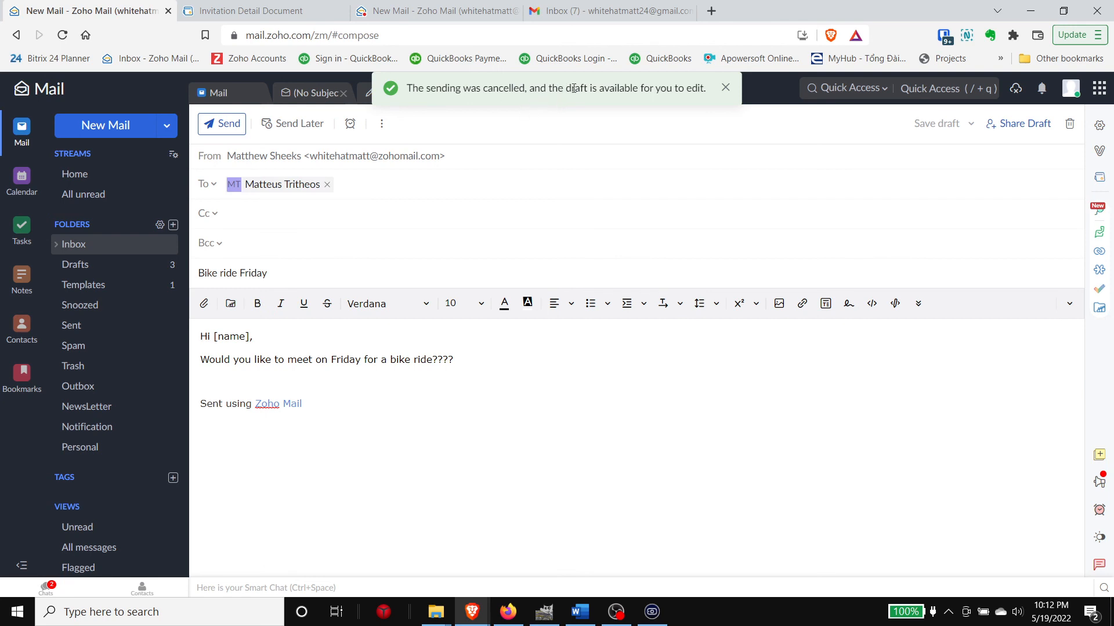
left_click(725, 87)
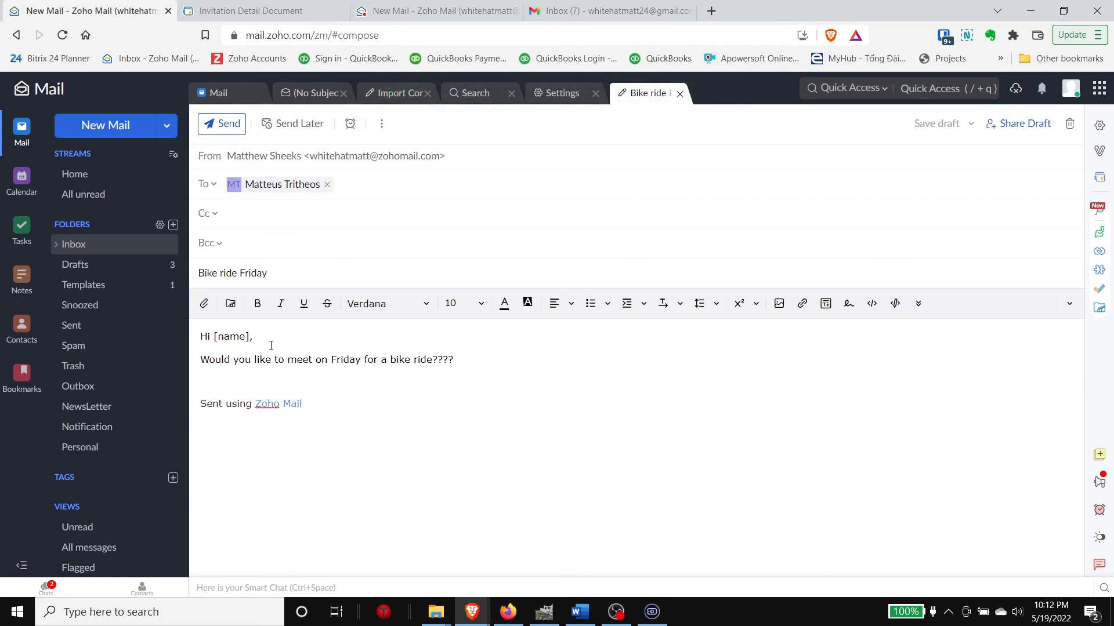
double_click(232, 337)
left_click(248, 393)
left_click_drag(199, 334, 467, 355)
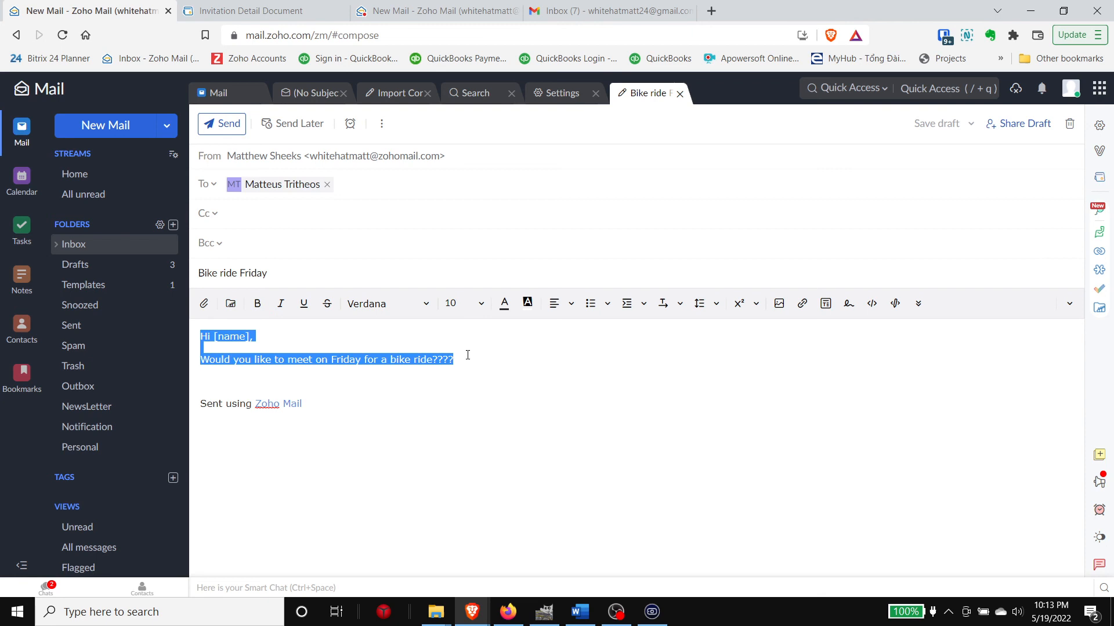
left_click(449, 387)
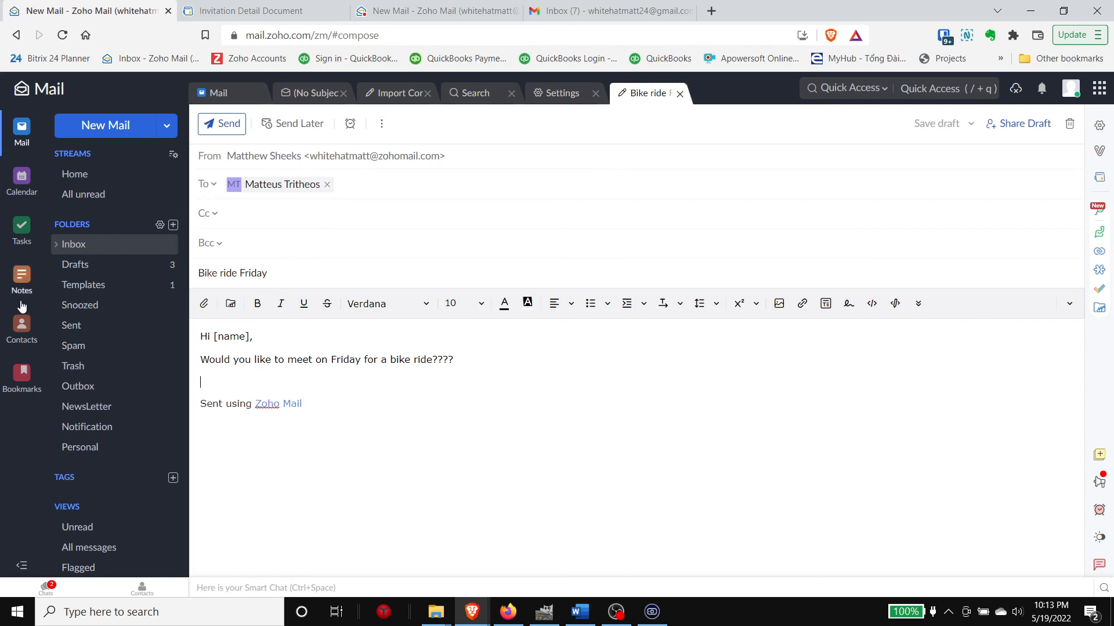
left_click(31, 331)
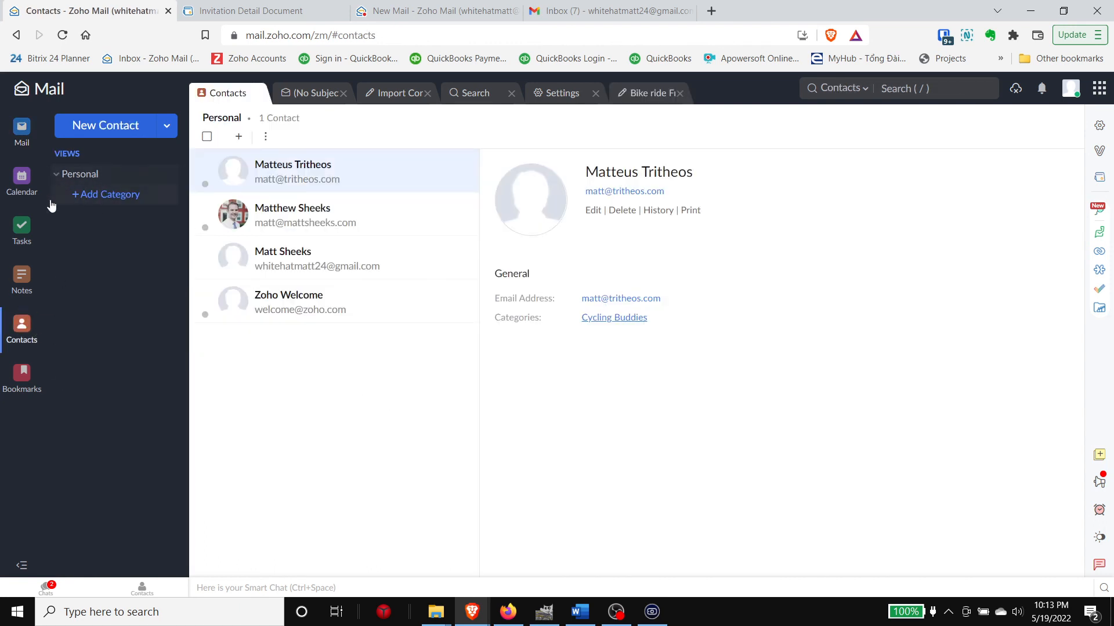
Step: Toggle the Personal contact group, reload Contacts, and filter to the Cycling Buddies category
left_click(64, 180)
left_click(64, 181)
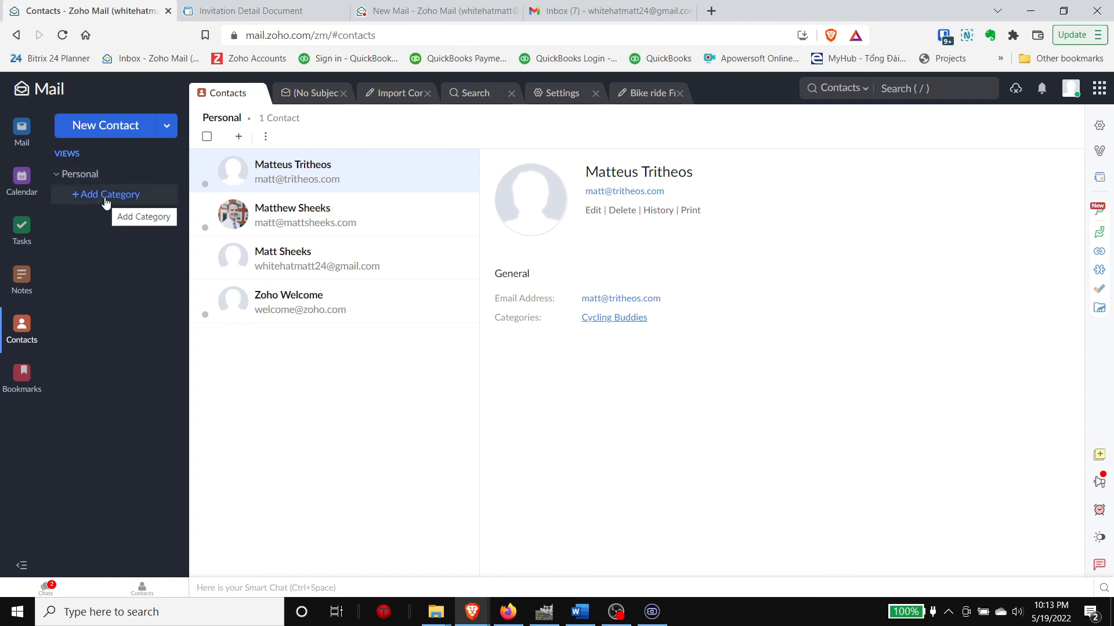
left_click(66, 42)
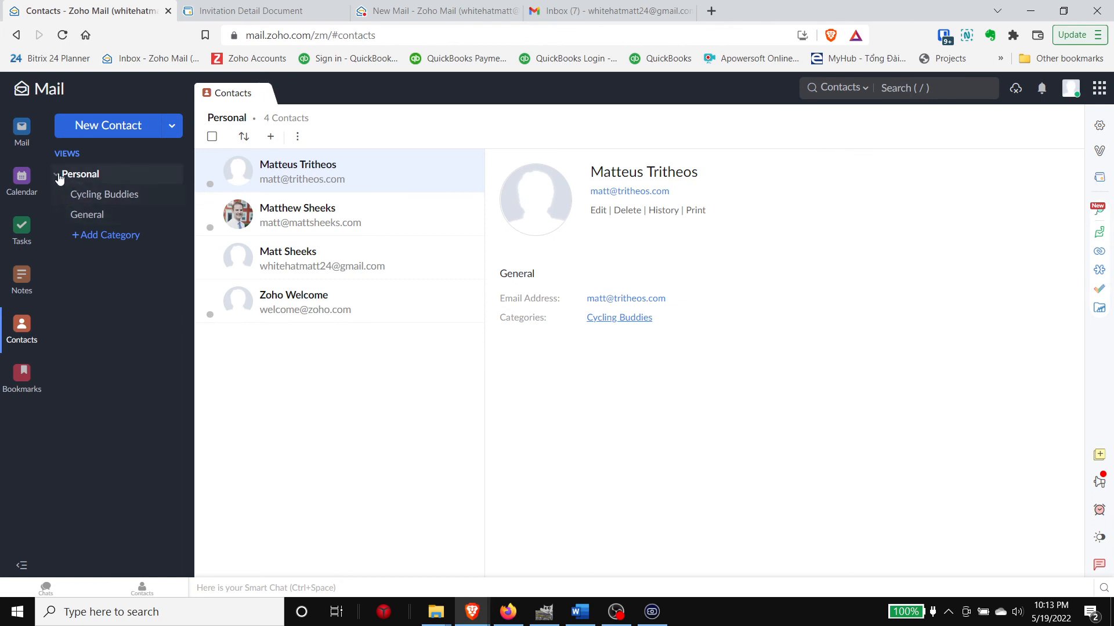
left_click(105, 203)
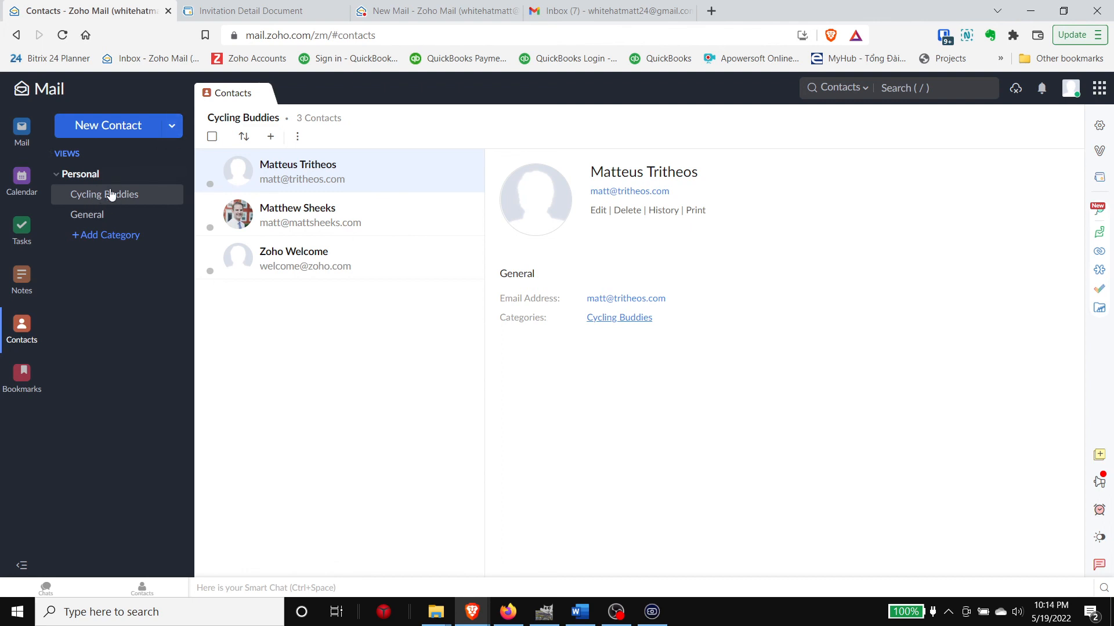
Step: Create a 'Business' category and add three contacts, including Zoho Welcome, to it
left_click(120, 239)
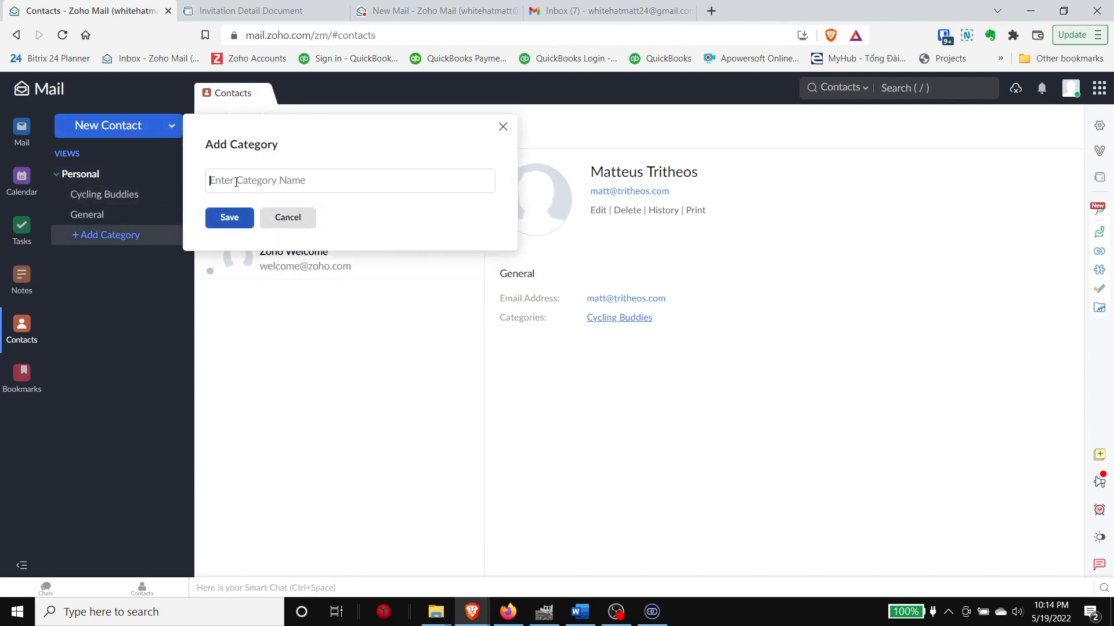
type("Business")
left_click(229, 218)
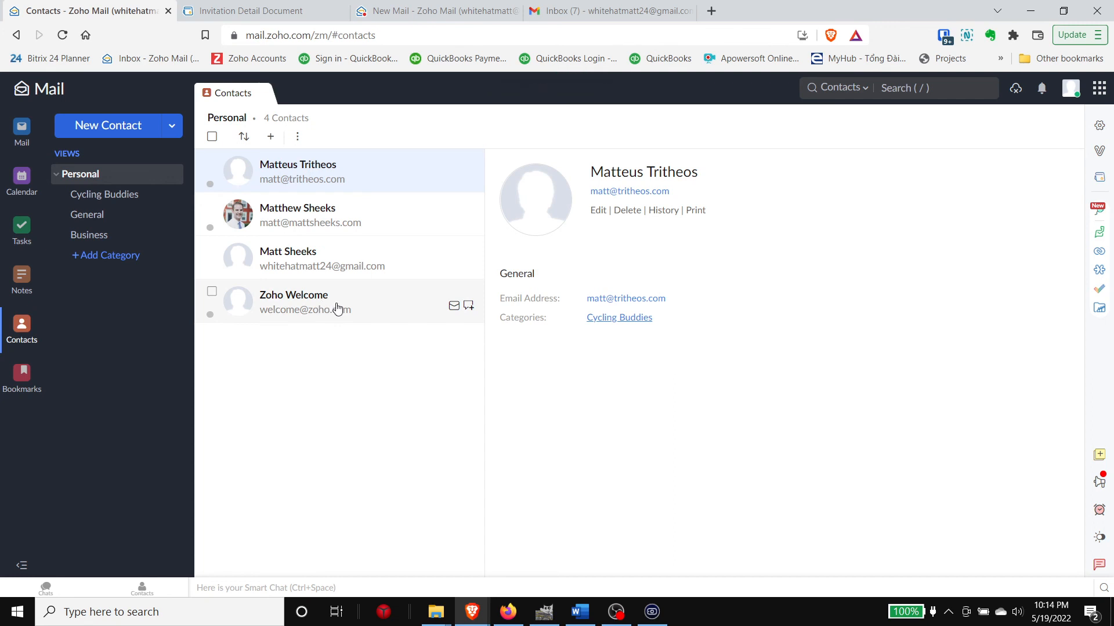
left_click_drag(337, 308, 138, 236)
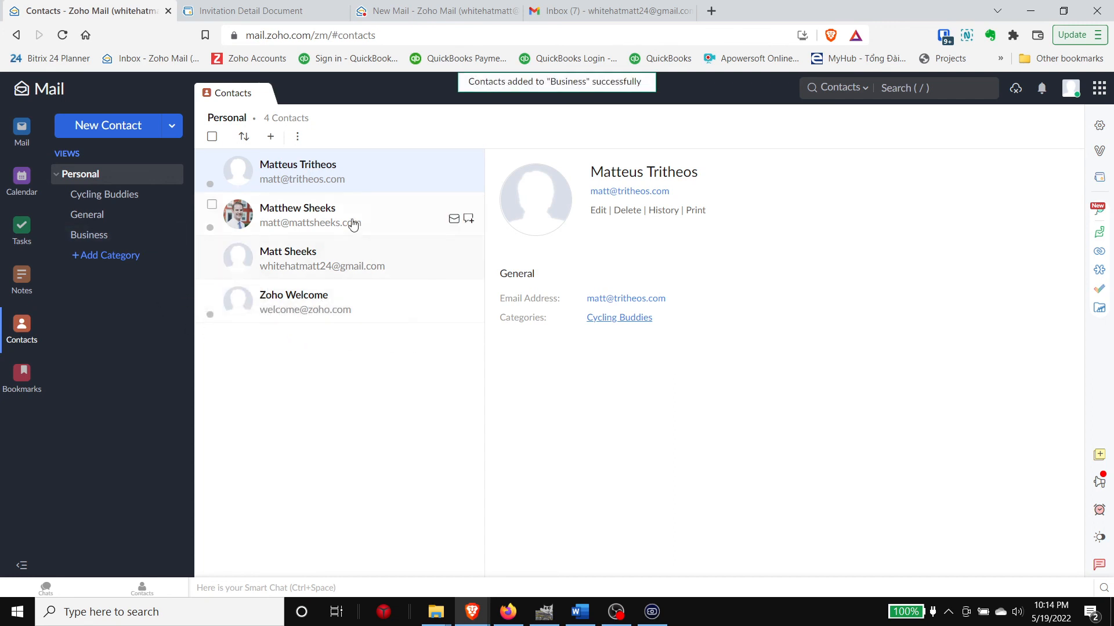
left_click_drag(348, 261, 130, 233)
left_click_drag(311, 219, 93, 235)
left_click(81, 237)
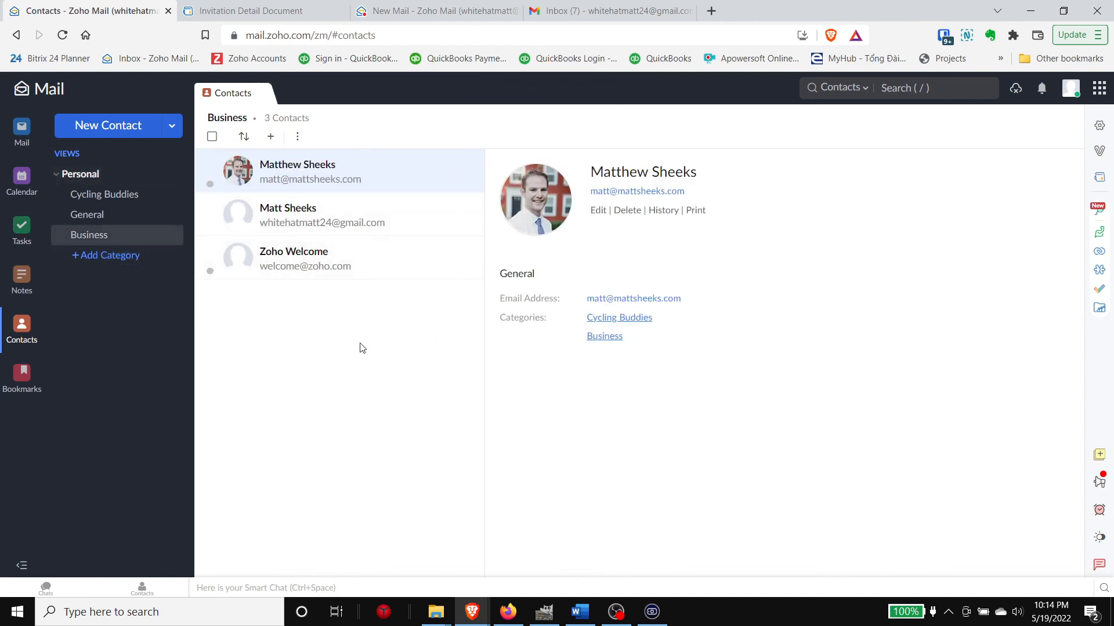
left_click(296, 138)
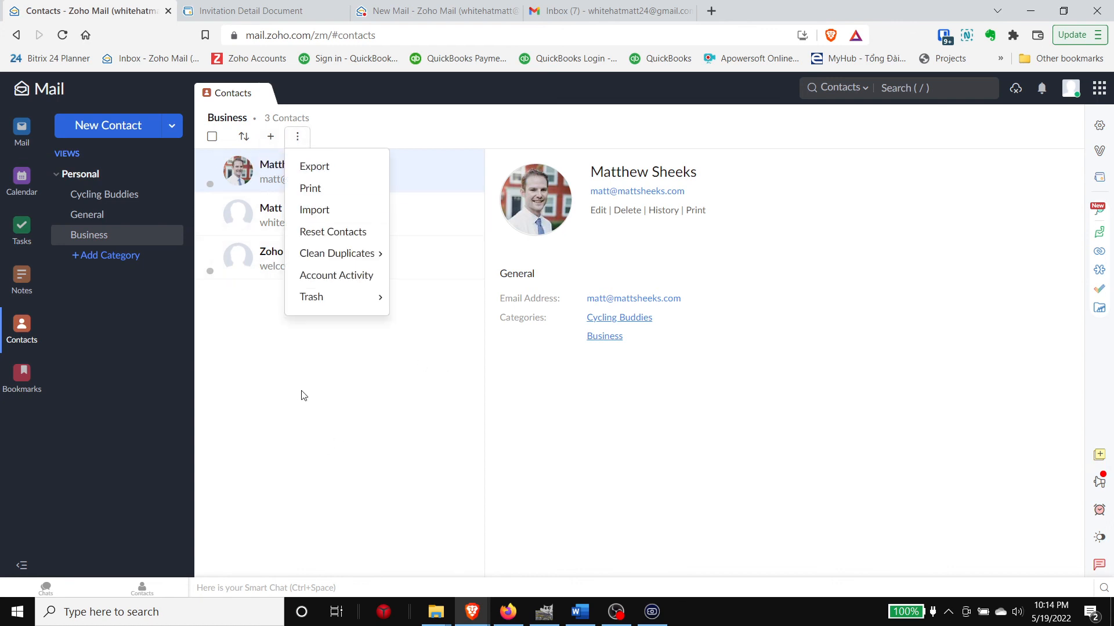
left_click(329, 416)
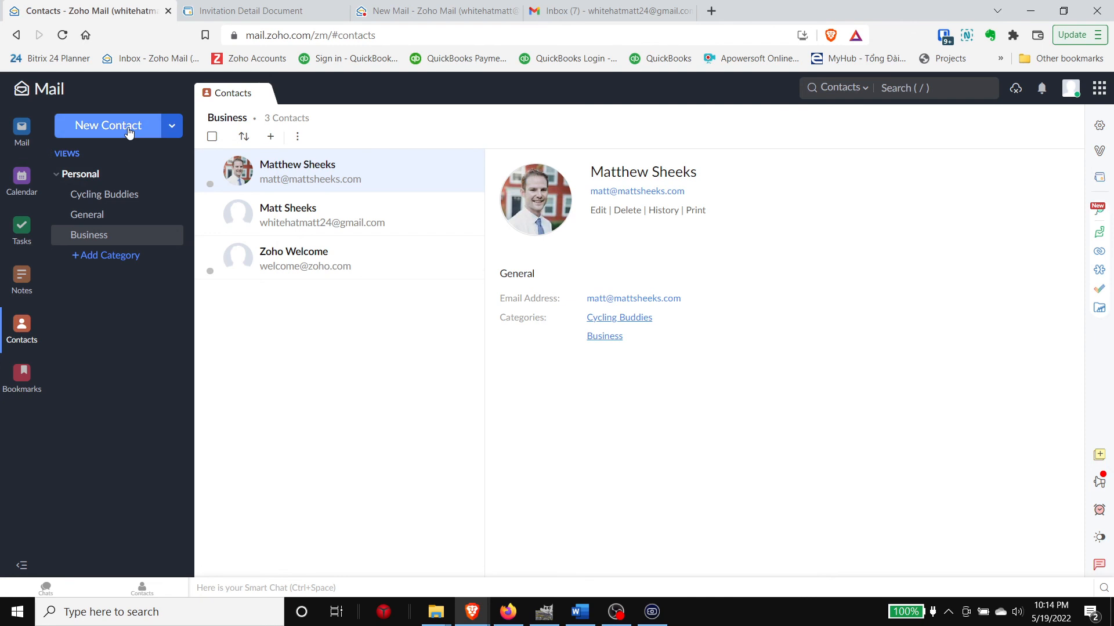
left_click(22, 138)
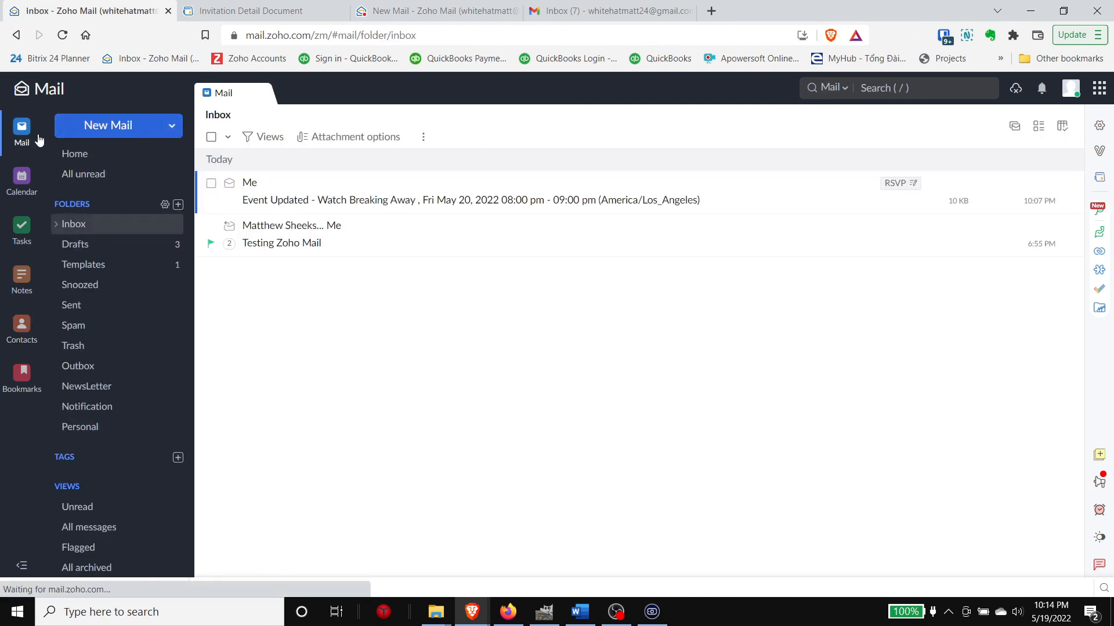
Step: Start a new email and explore the contact picker's Personal group categories before closing it
left_click(104, 129)
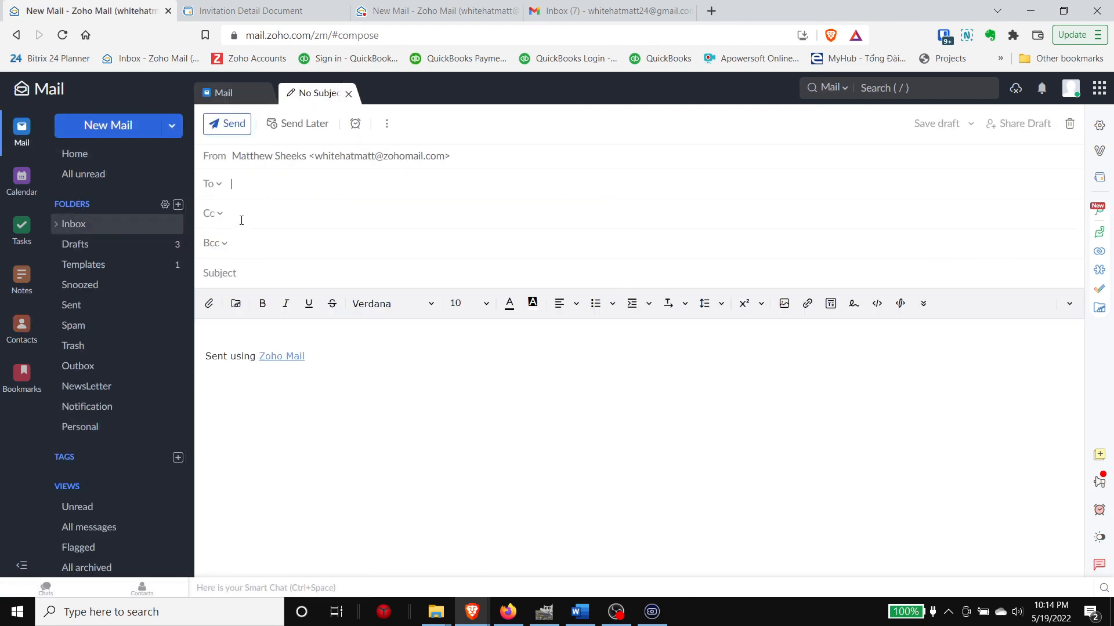
left_click(220, 184)
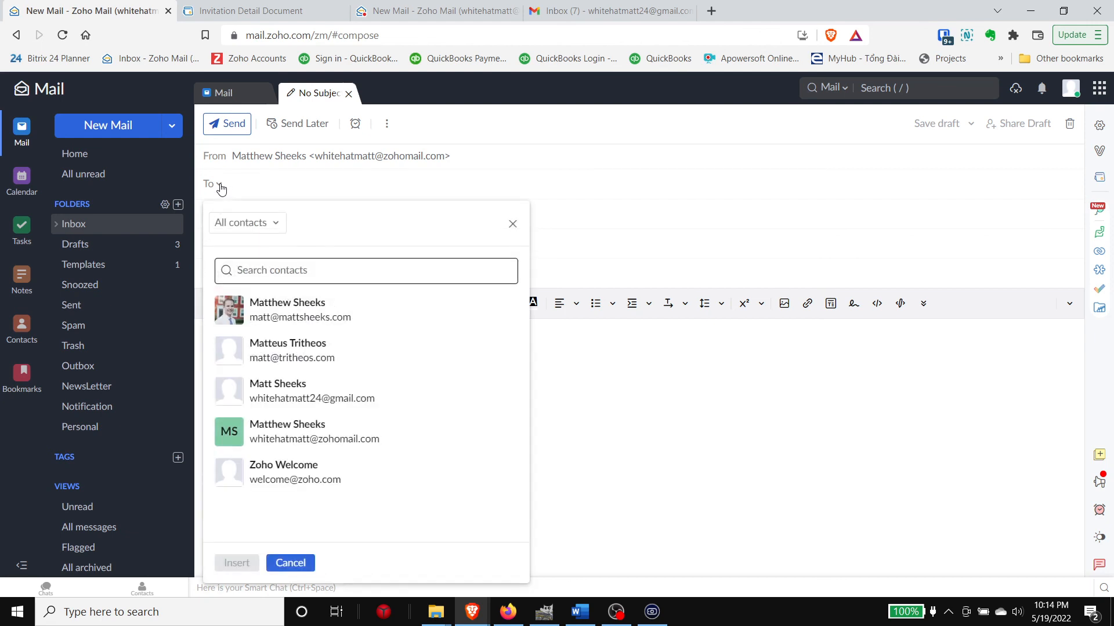
left_click(276, 228)
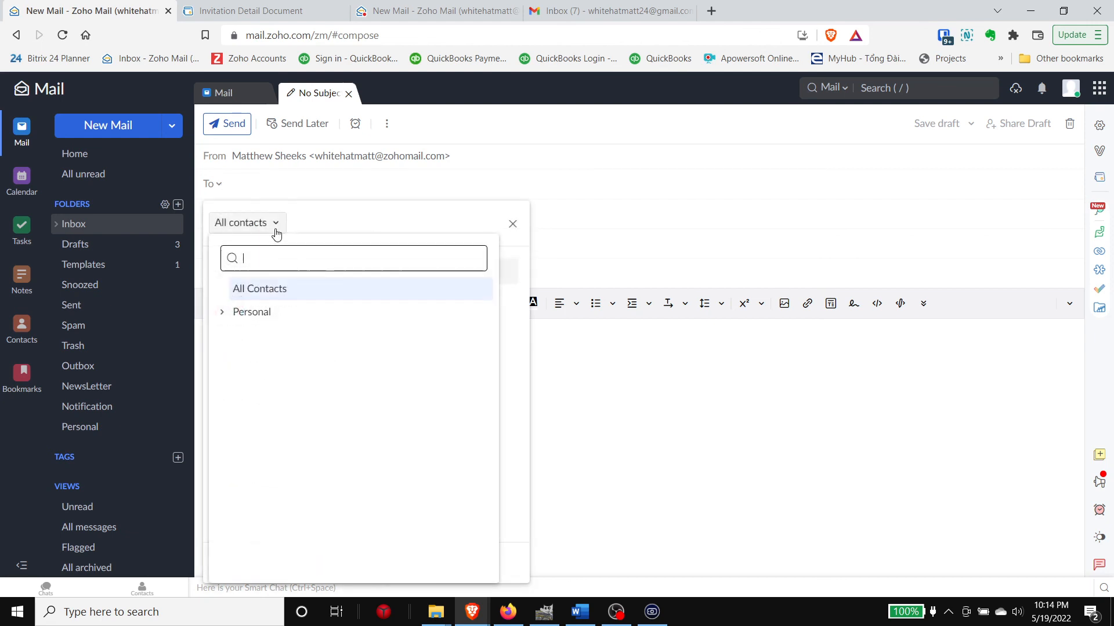
left_click(222, 312)
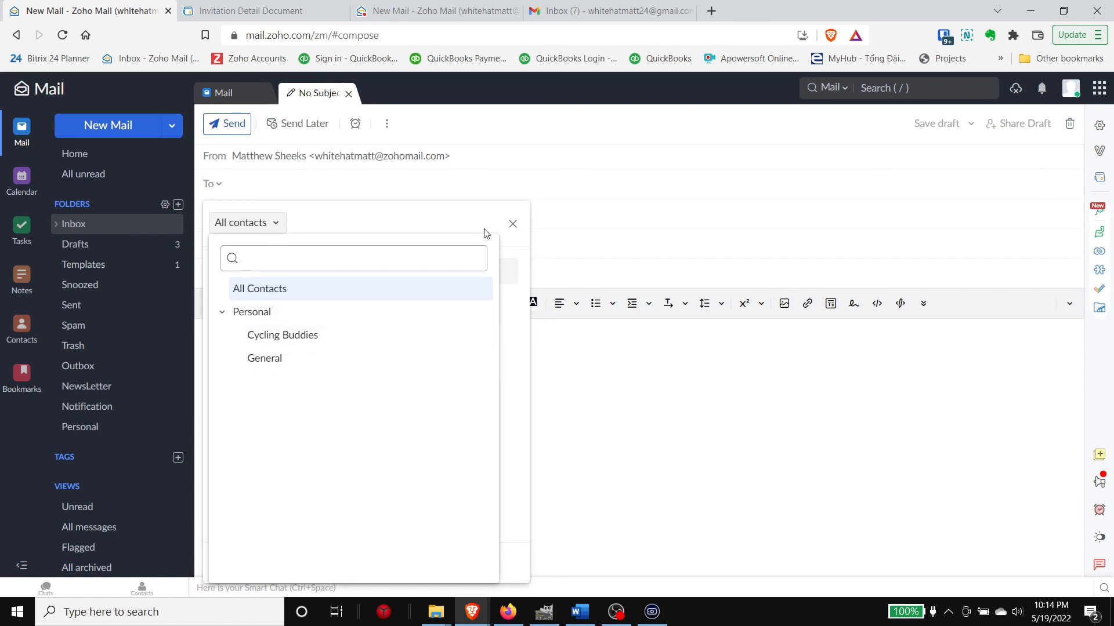
left_click(513, 225)
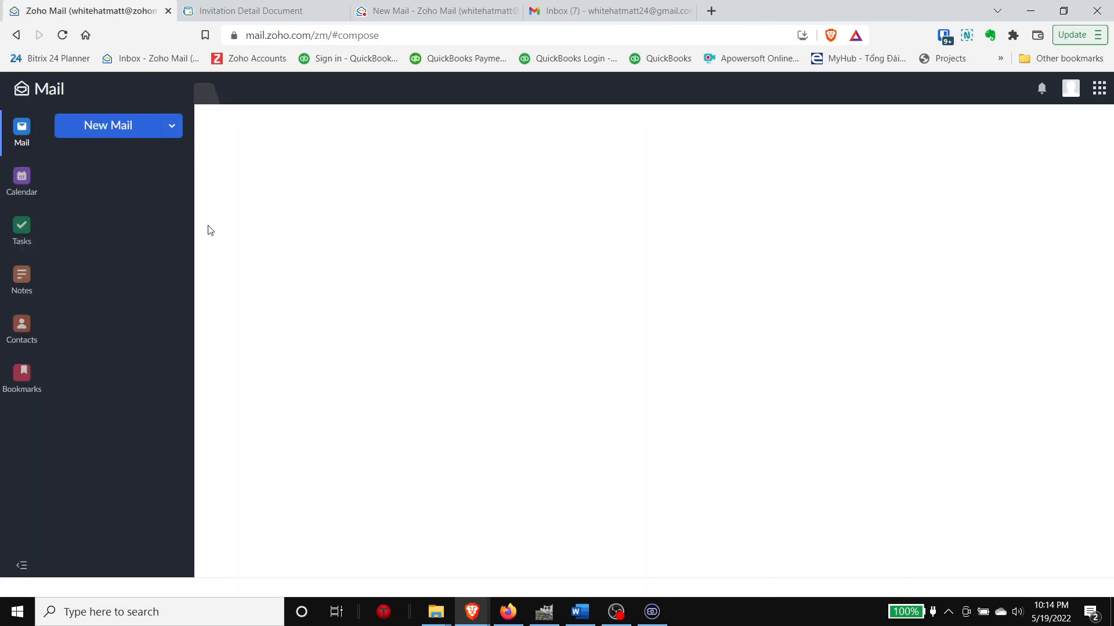
Step: In a fresh email, insert all three Business category contacts as To recipients
left_click(131, 126)
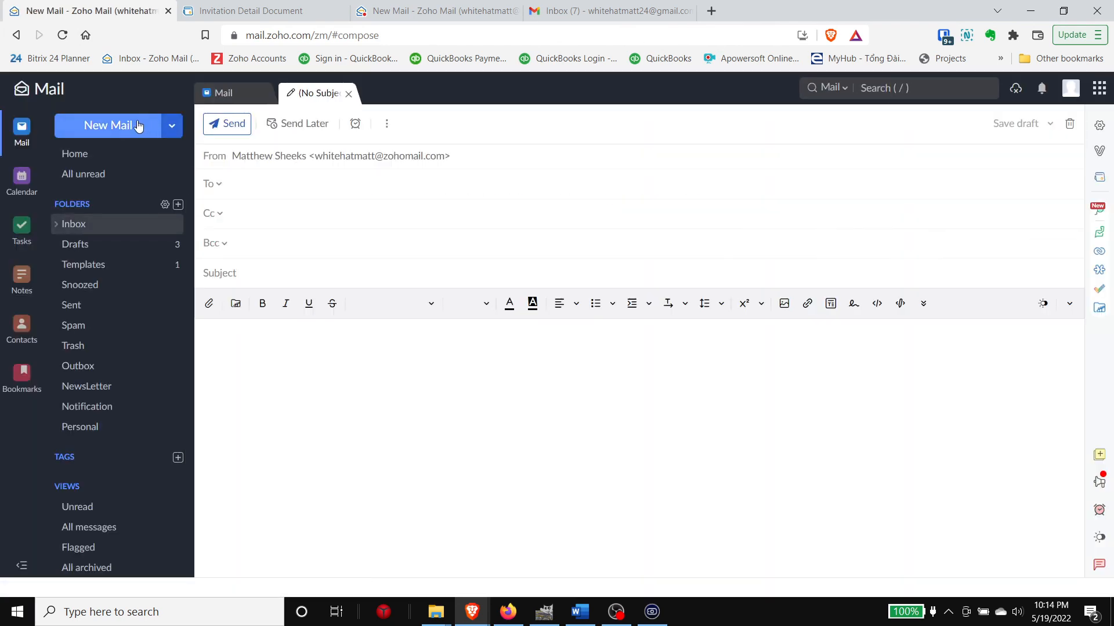
left_click(216, 189)
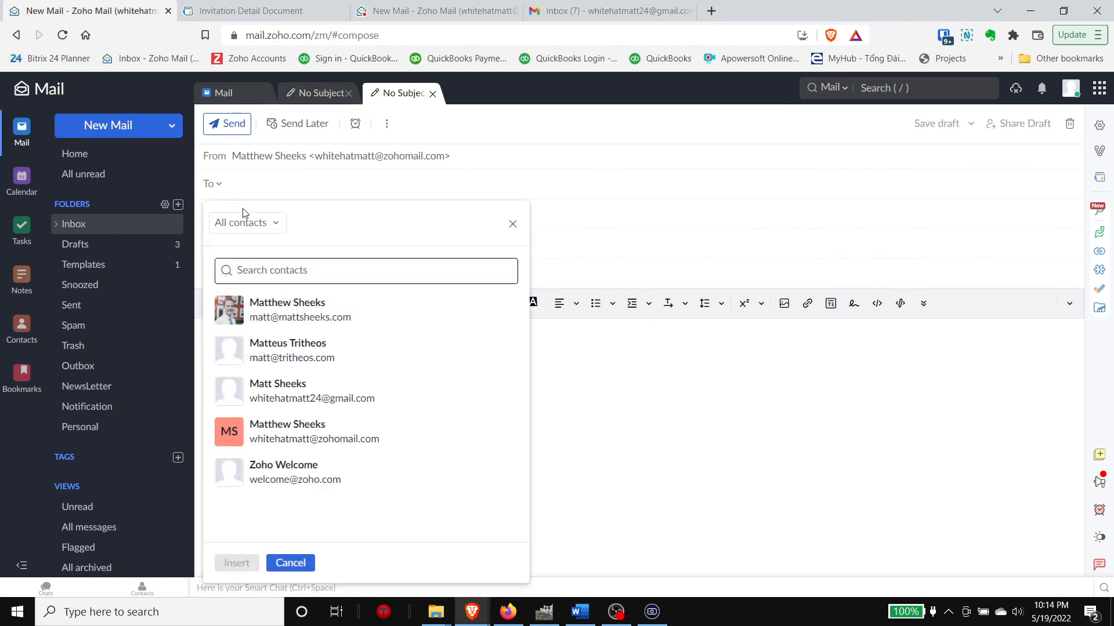
left_click(270, 231)
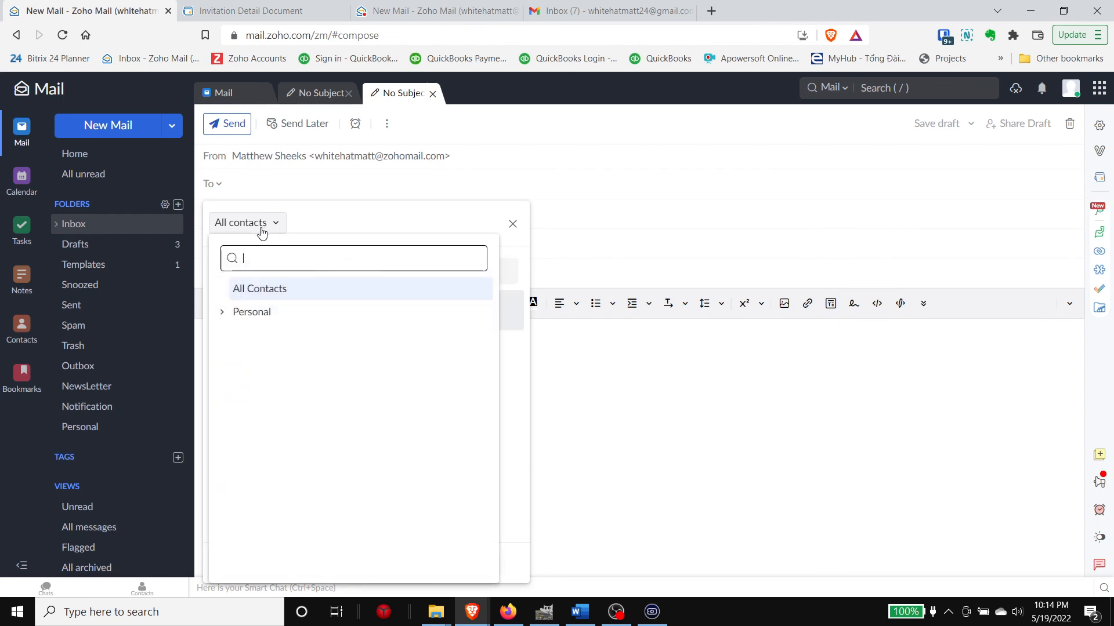
left_click(220, 315)
left_click(273, 334)
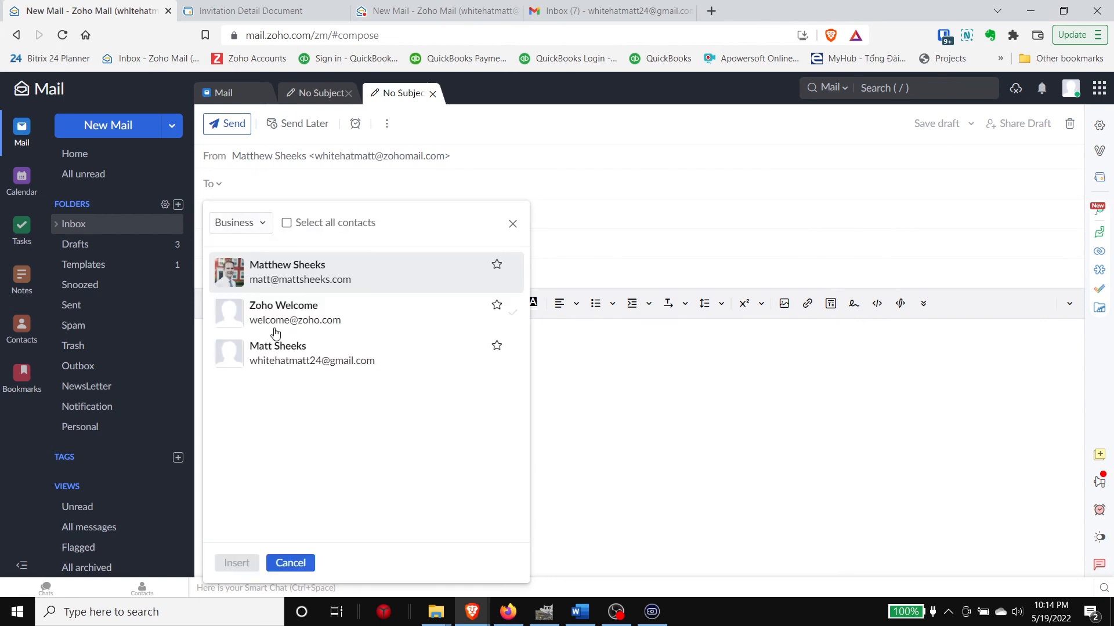
left_click(287, 229)
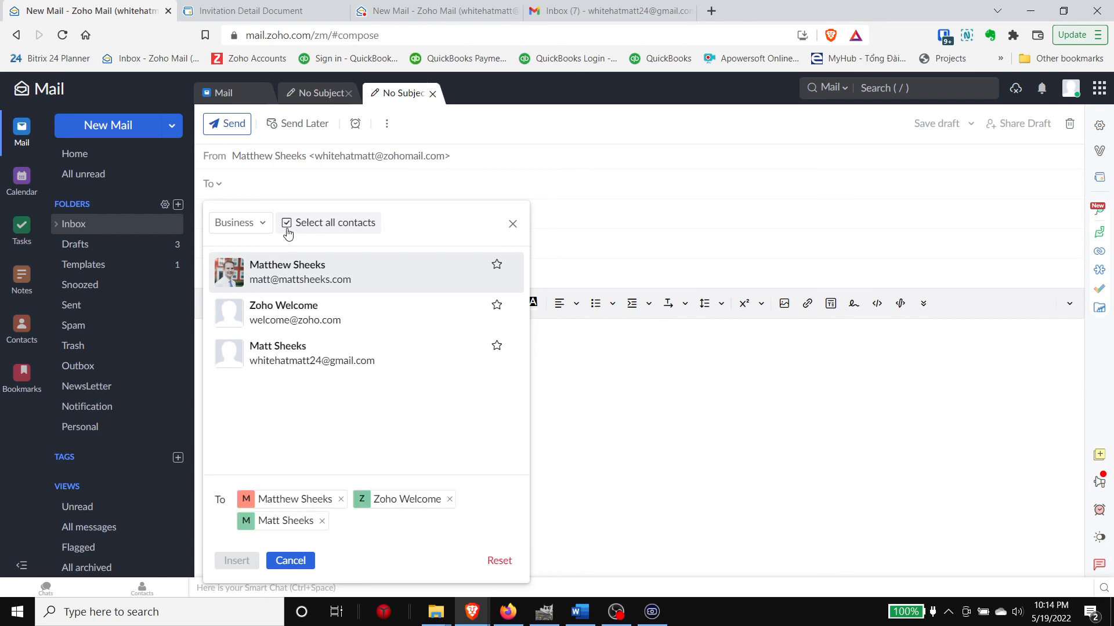
left_click(237, 560)
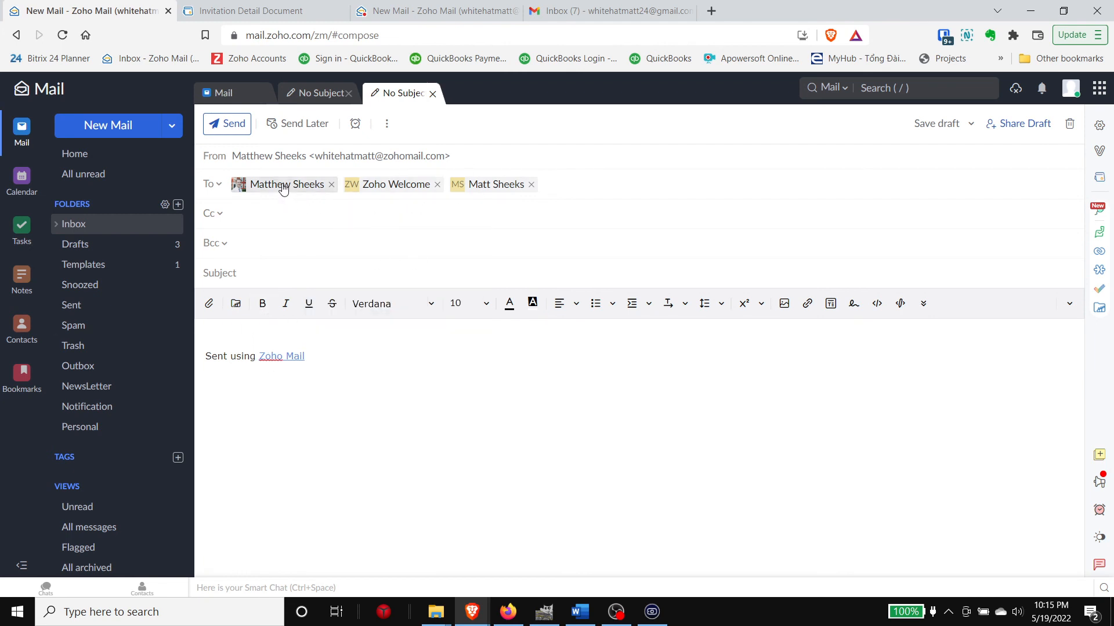
Step: Check each Business recipient's contact card while the draft auto-saves at 10:15 PM
mouse_move(278, 191)
mouse_move(283, 196)
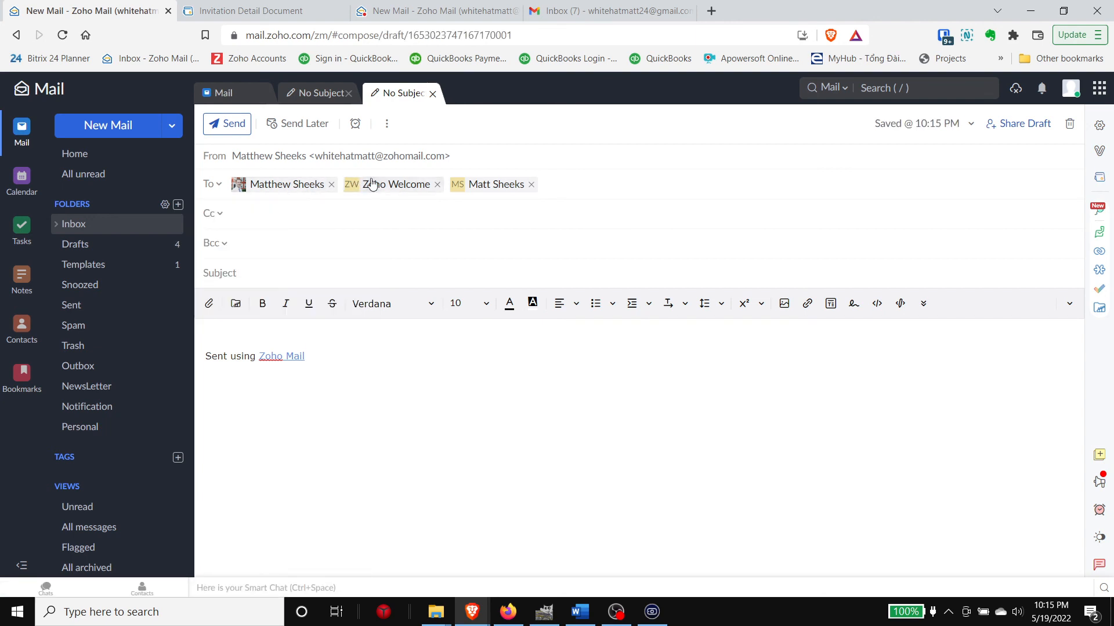
mouse_move(370, 185)
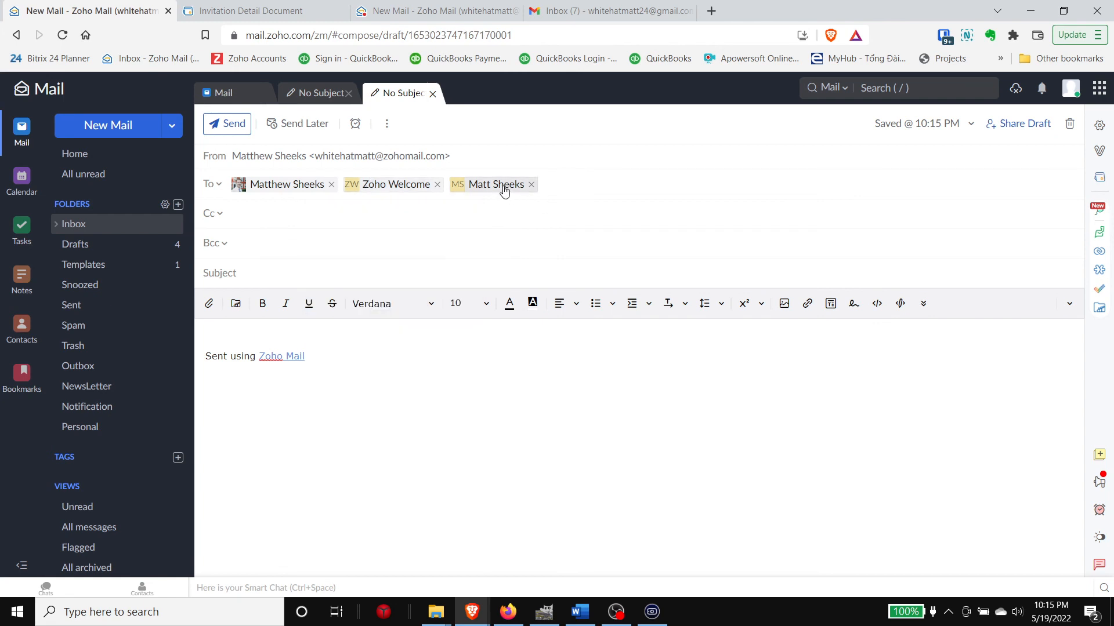
mouse_move(504, 190)
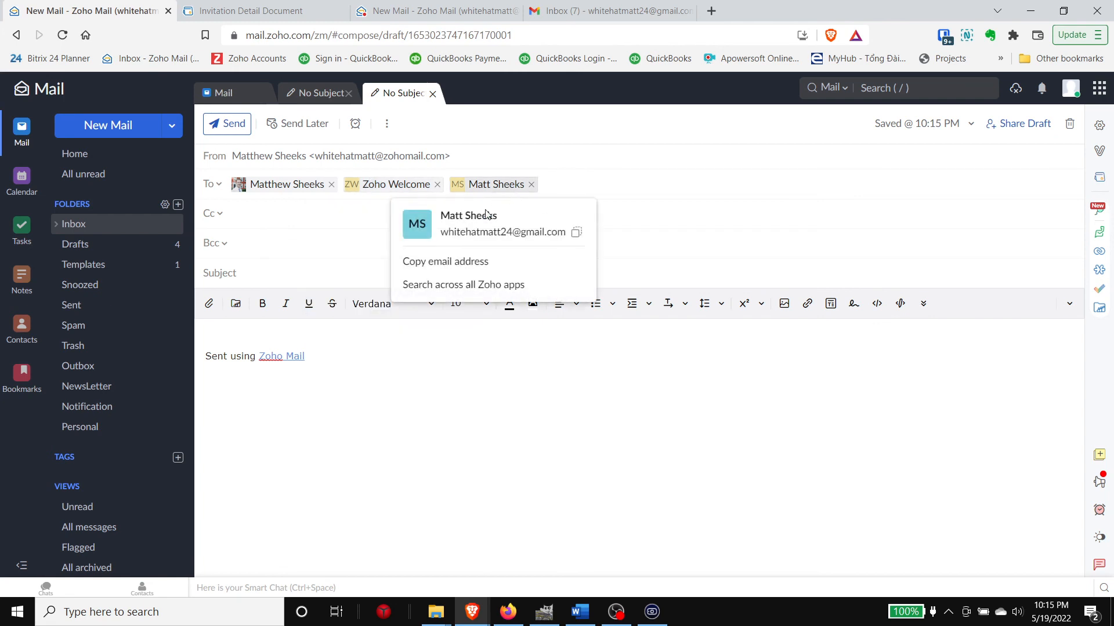